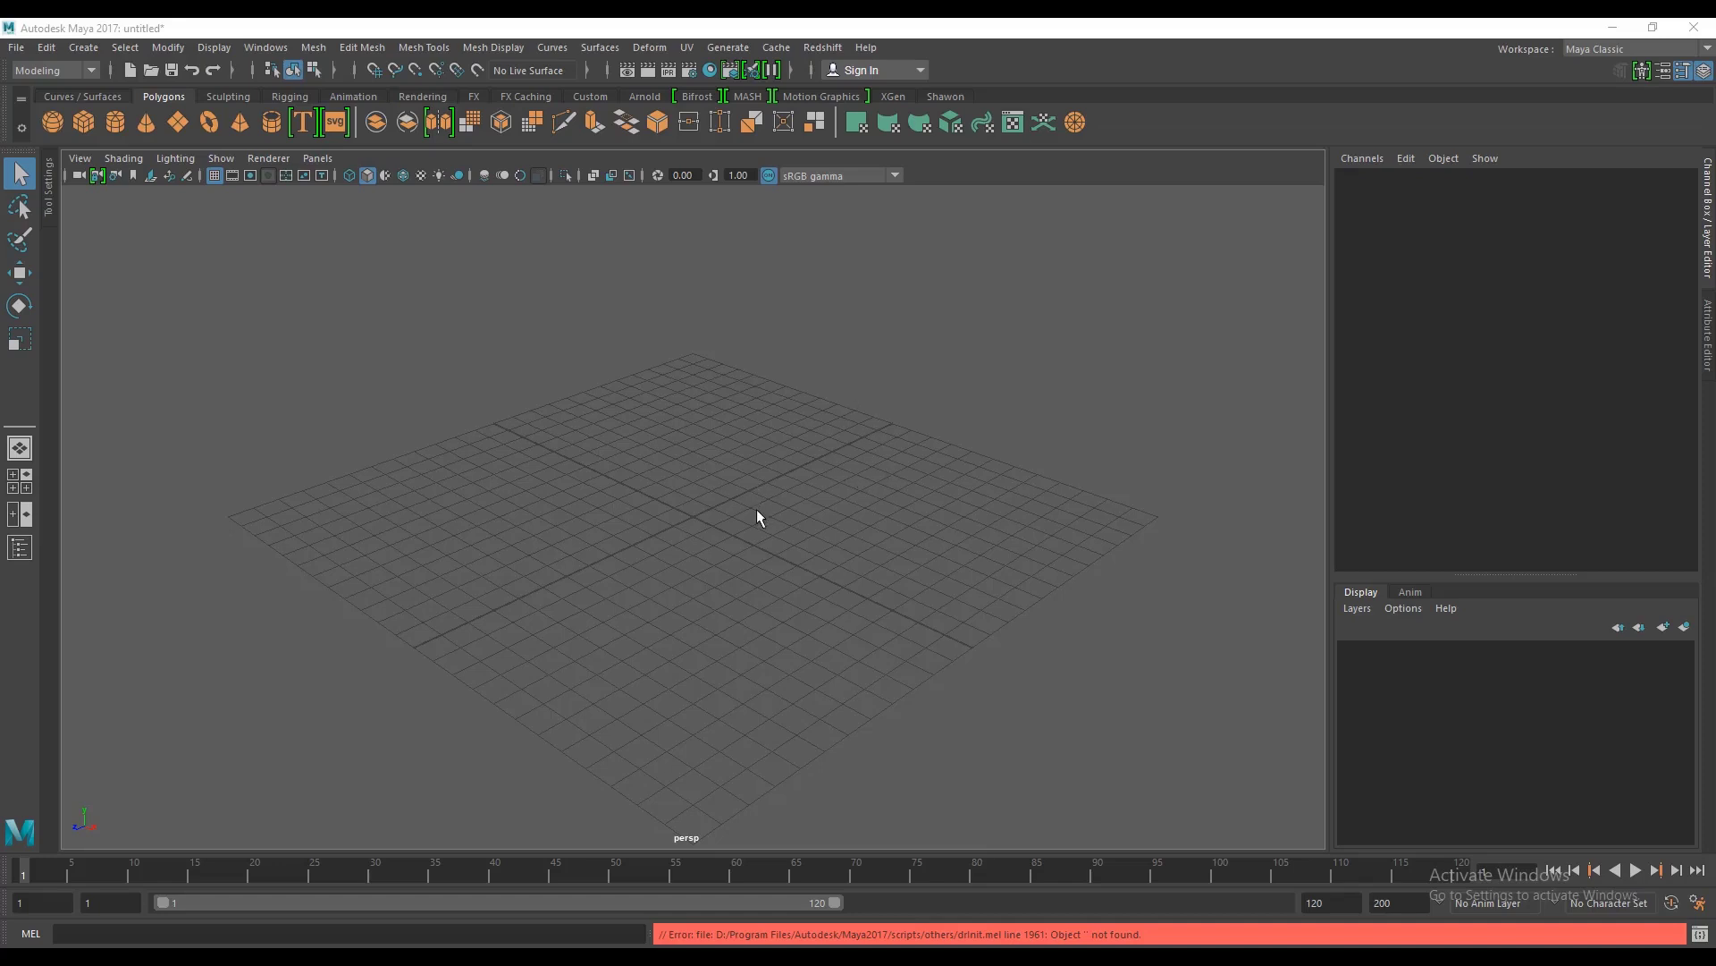
pyautogui.keyDown('alt'); pyautogui.moveTo(649, 470); pyautogui.dragTo(676, 556); pyautogui.keyUp('alt')
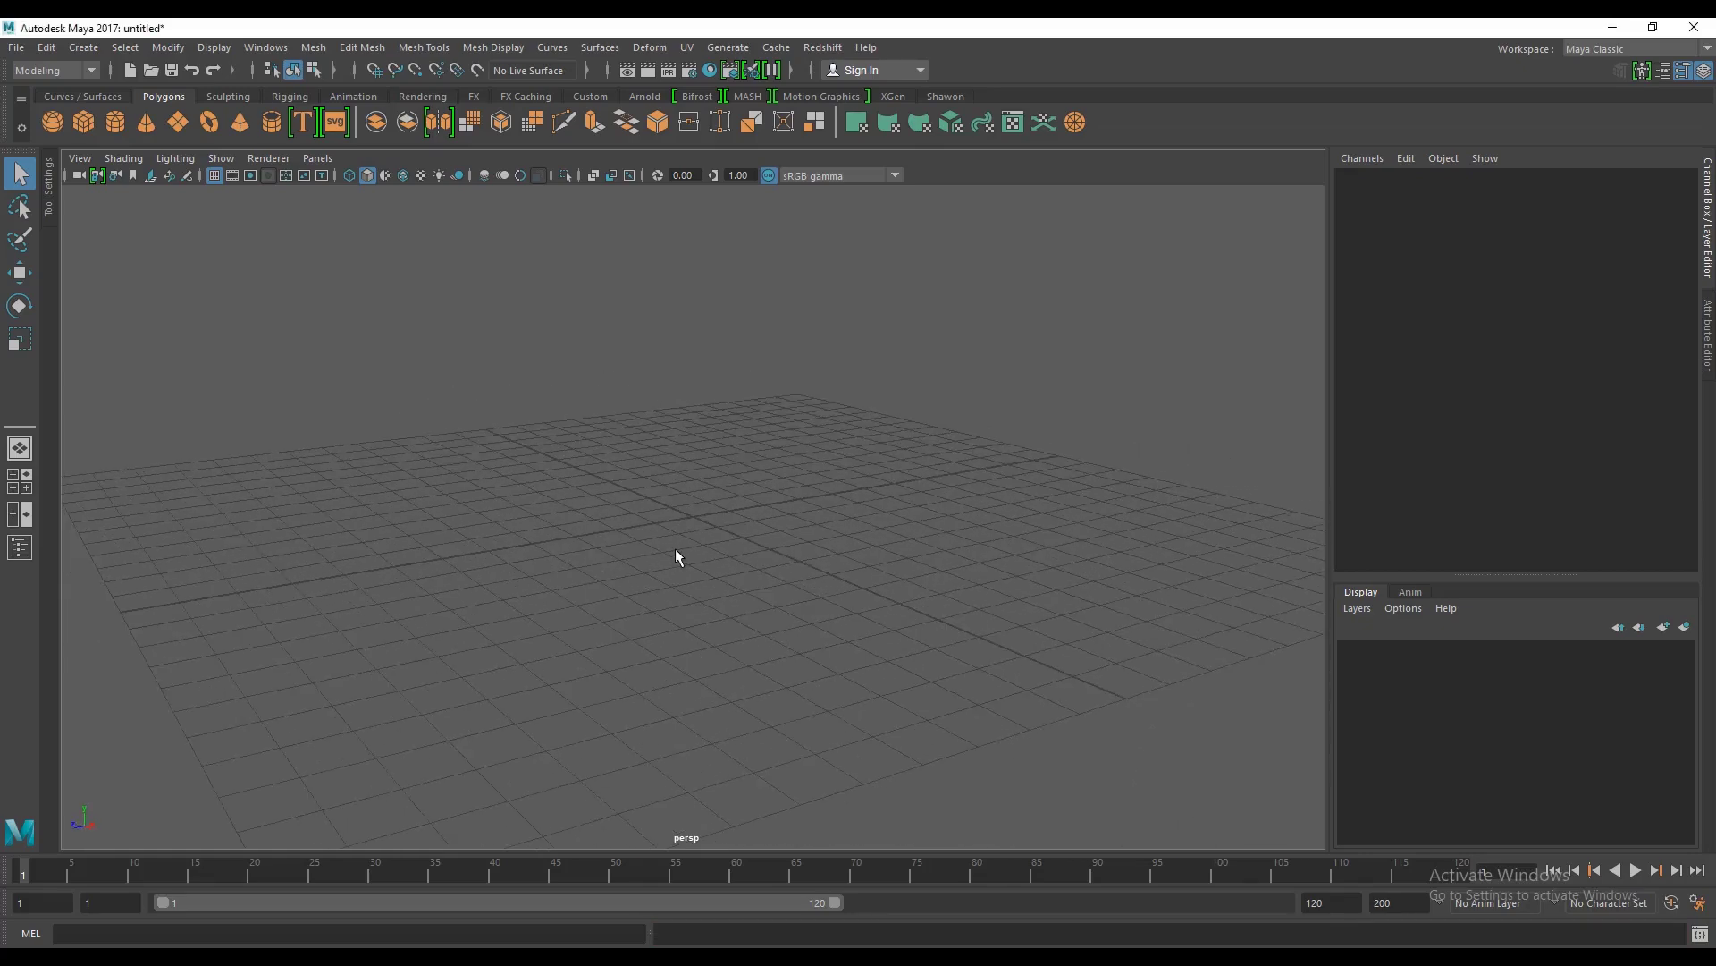
pyautogui.keyDown('alt'); pyautogui.moveTo(554, 505); pyautogui.dragTo(604, 506); pyautogui.keyUp('alt')
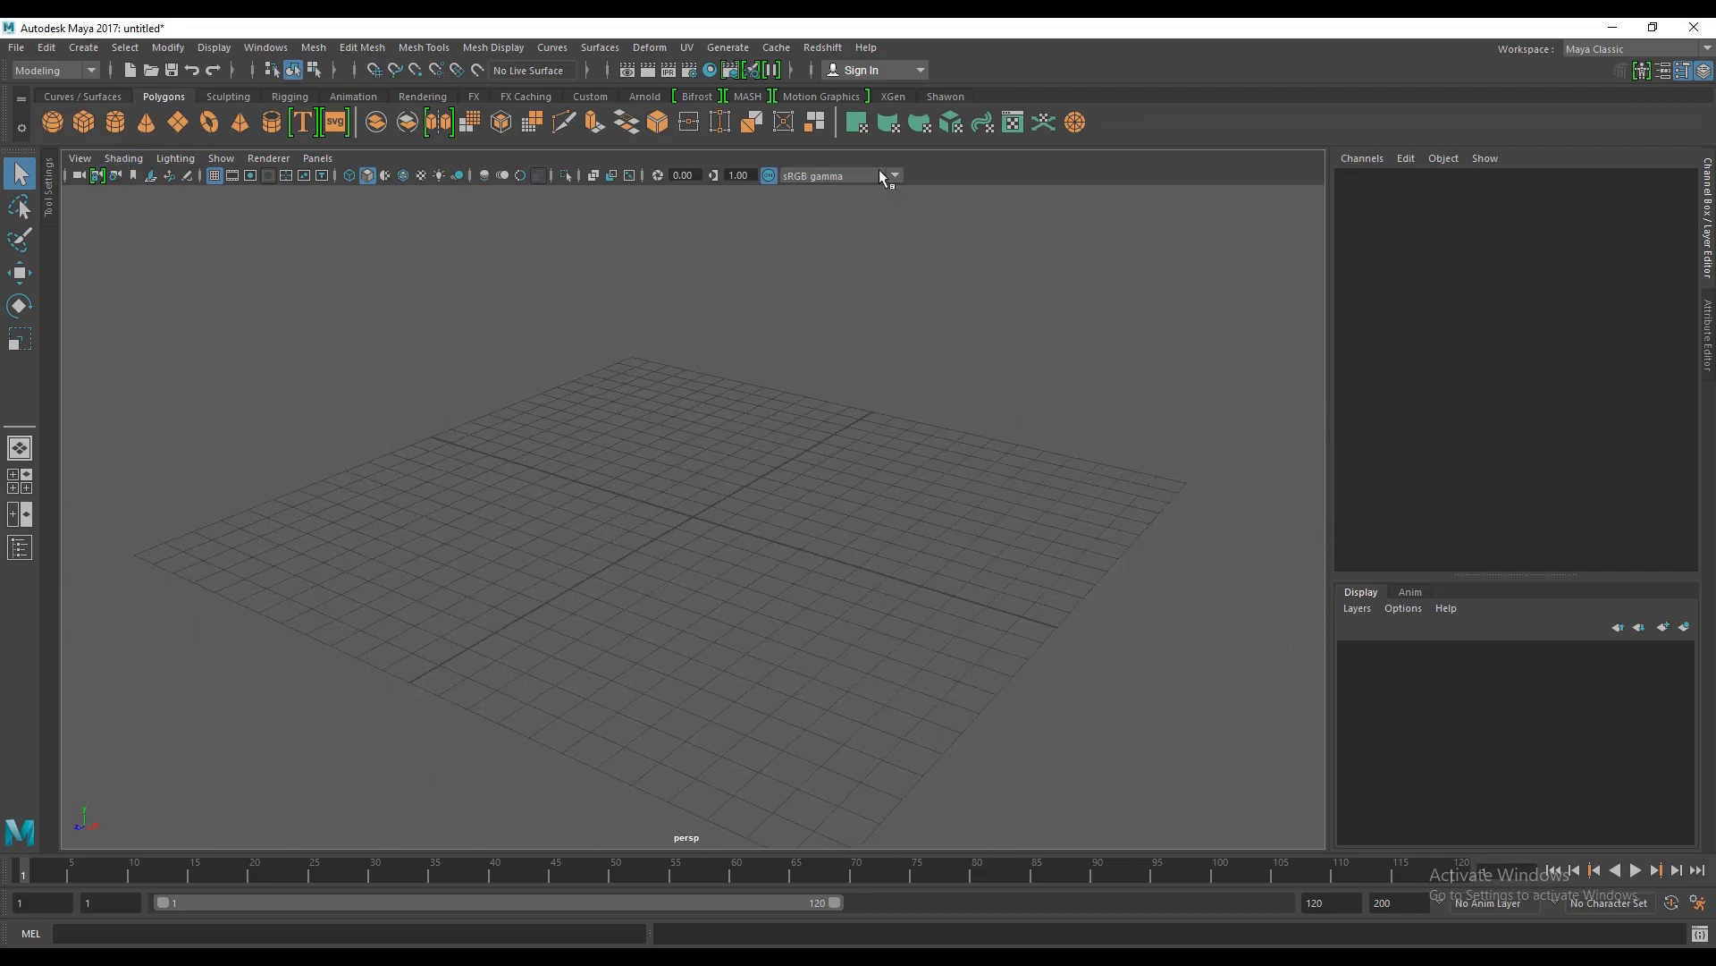
# Step: Look through the Curves / Surfaces, Polygons, Sculpting and Rigging shelves, returning to the Polygons shelf
pyautogui.click(72, 95)
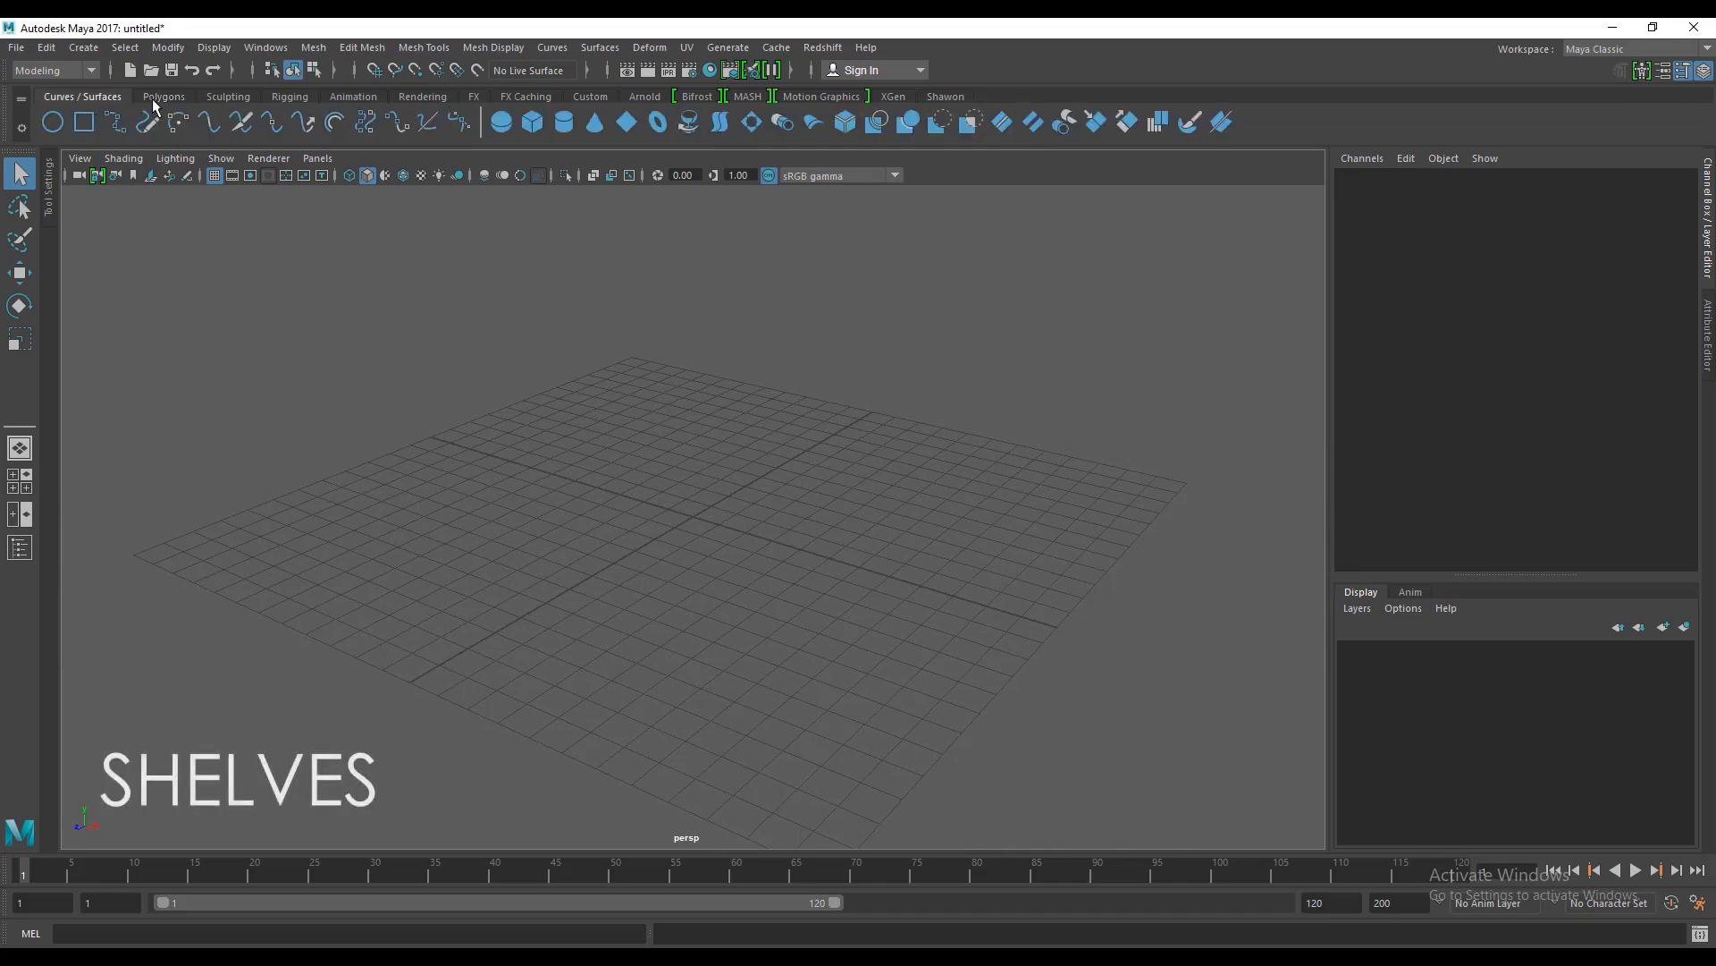
pyautogui.click(154, 96)
pyautogui.click(229, 96)
pyautogui.click(290, 98)
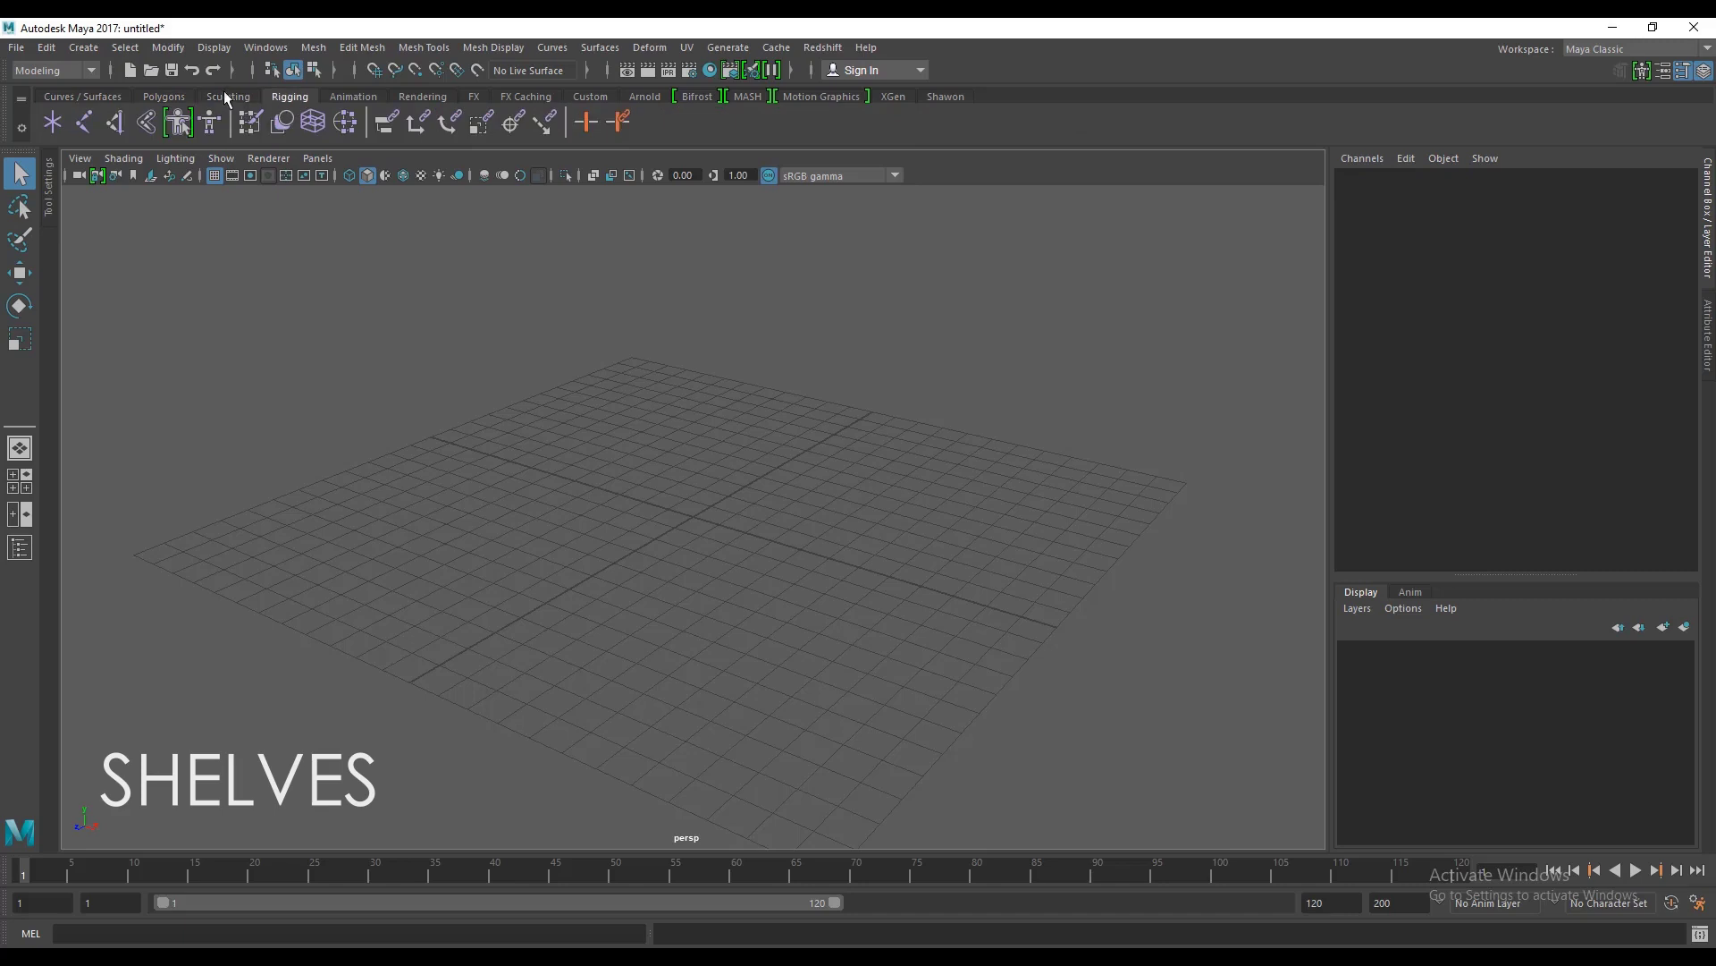
pyautogui.click(227, 98)
pyautogui.click(161, 98)
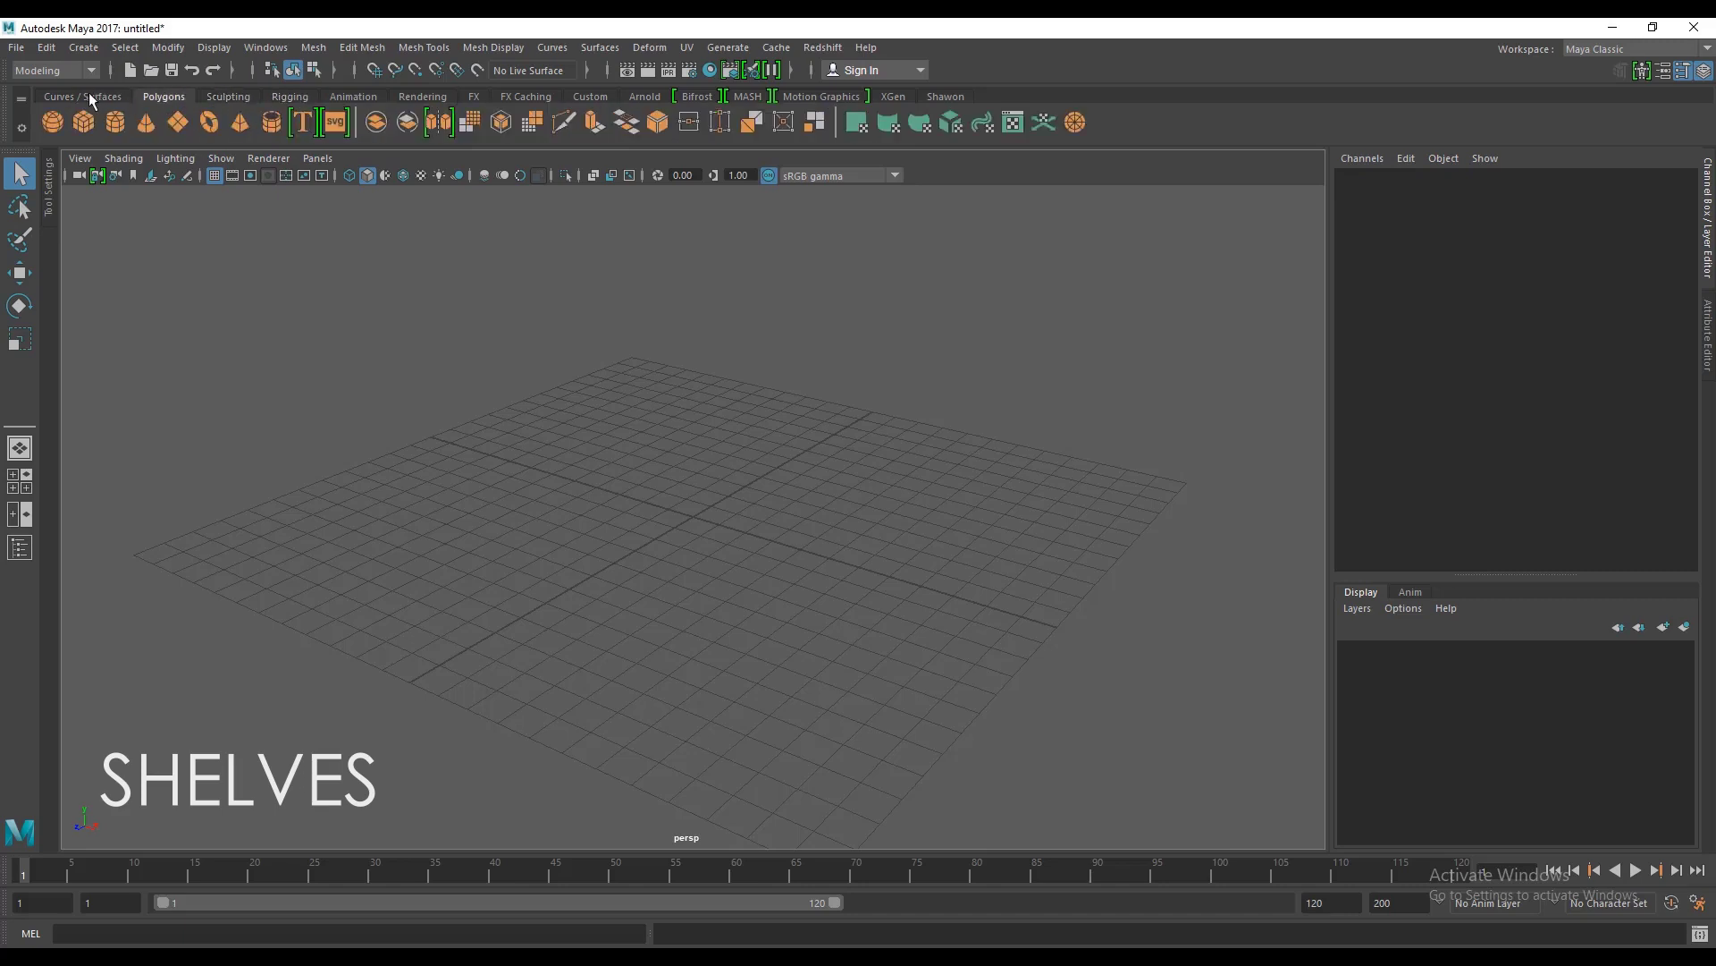
pyautogui.click(90, 99)
pyautogui.click(161, 100)
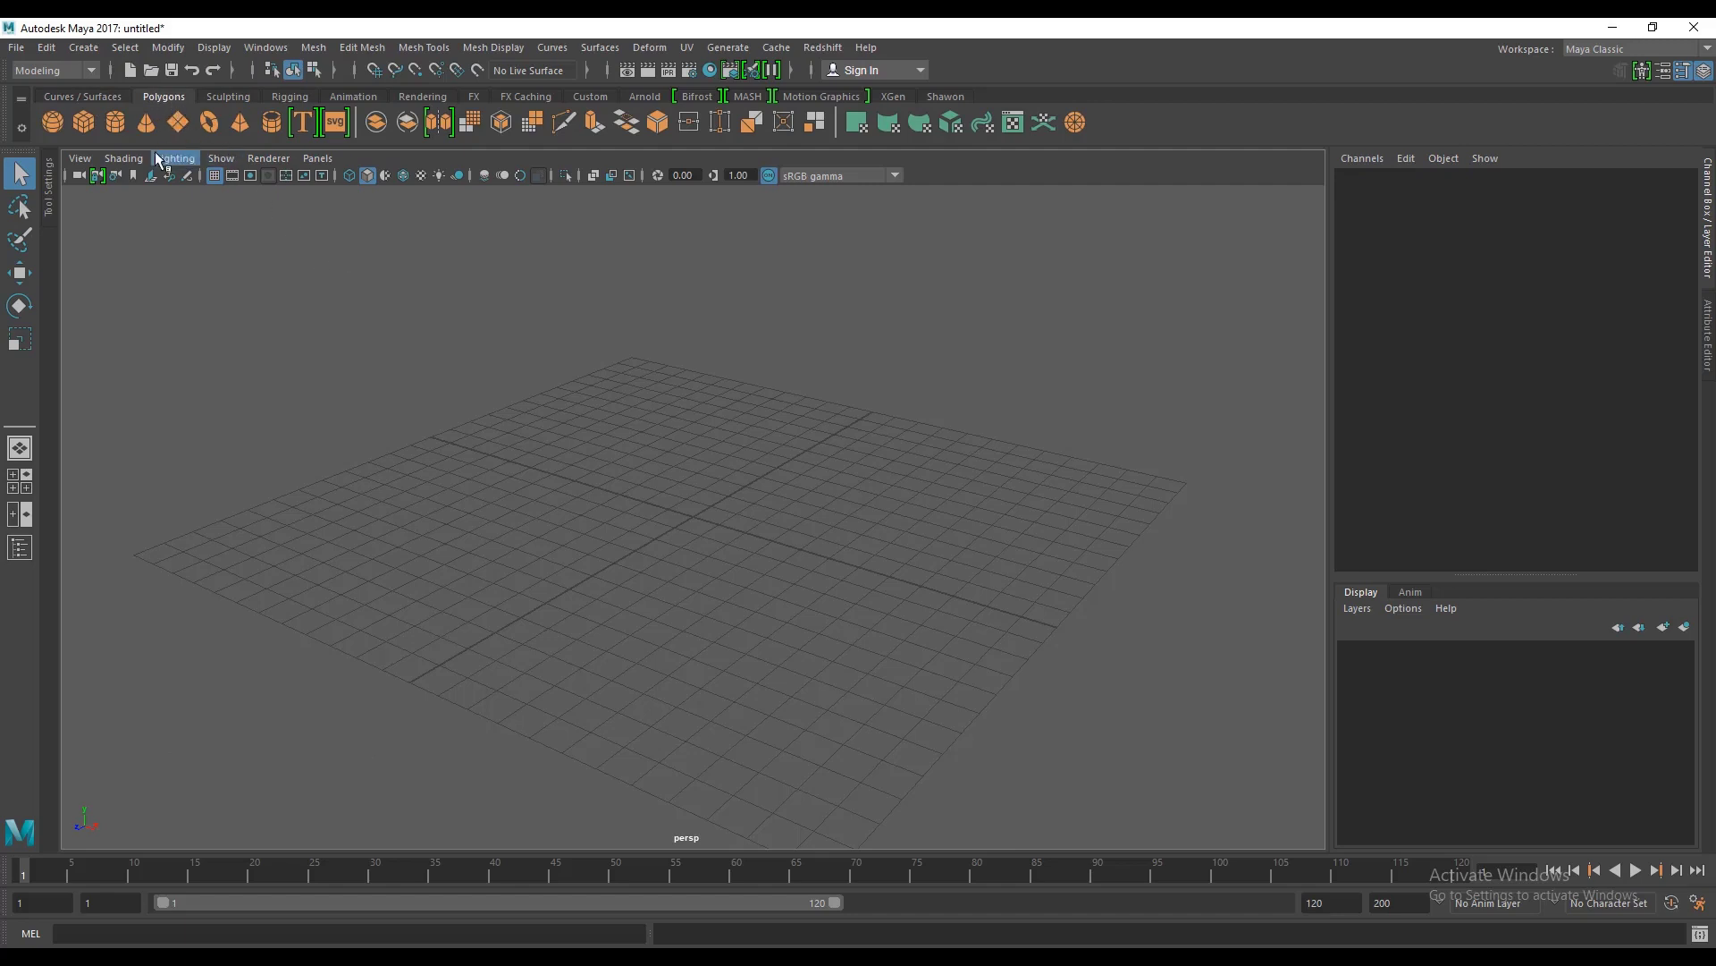
# Step: Choose the Modeling menu set and the Maya Classic workspace
pyautogui.click(93, 70)
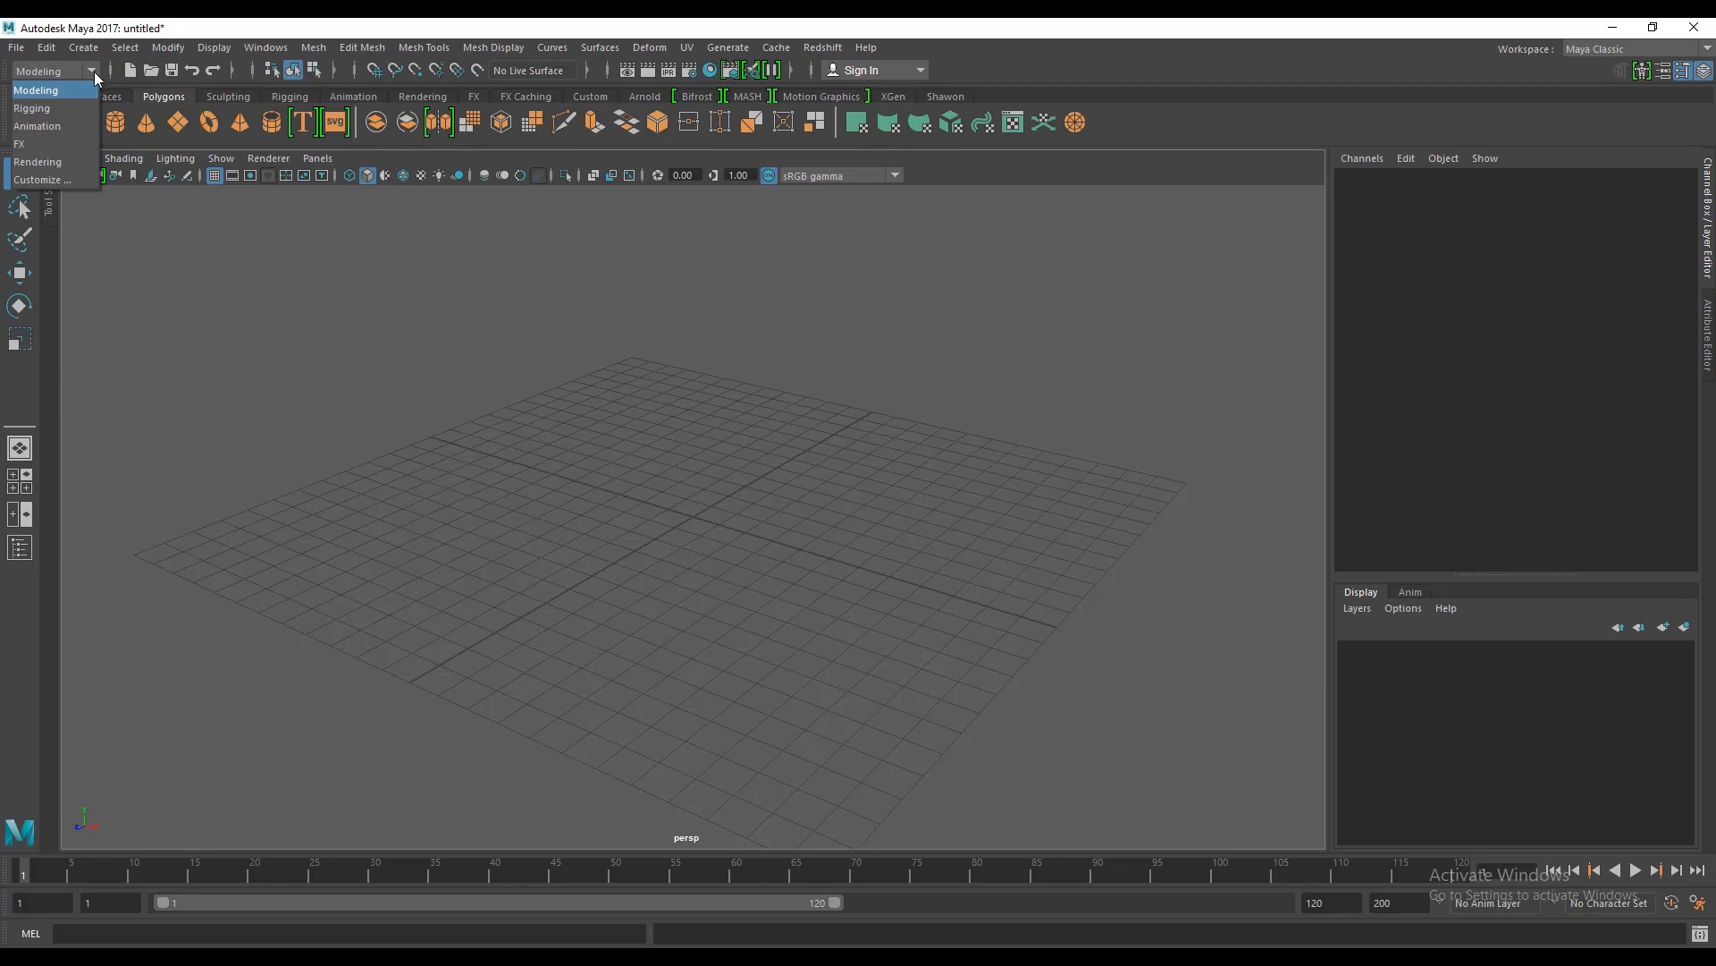
pyautogui.click(43, 91)
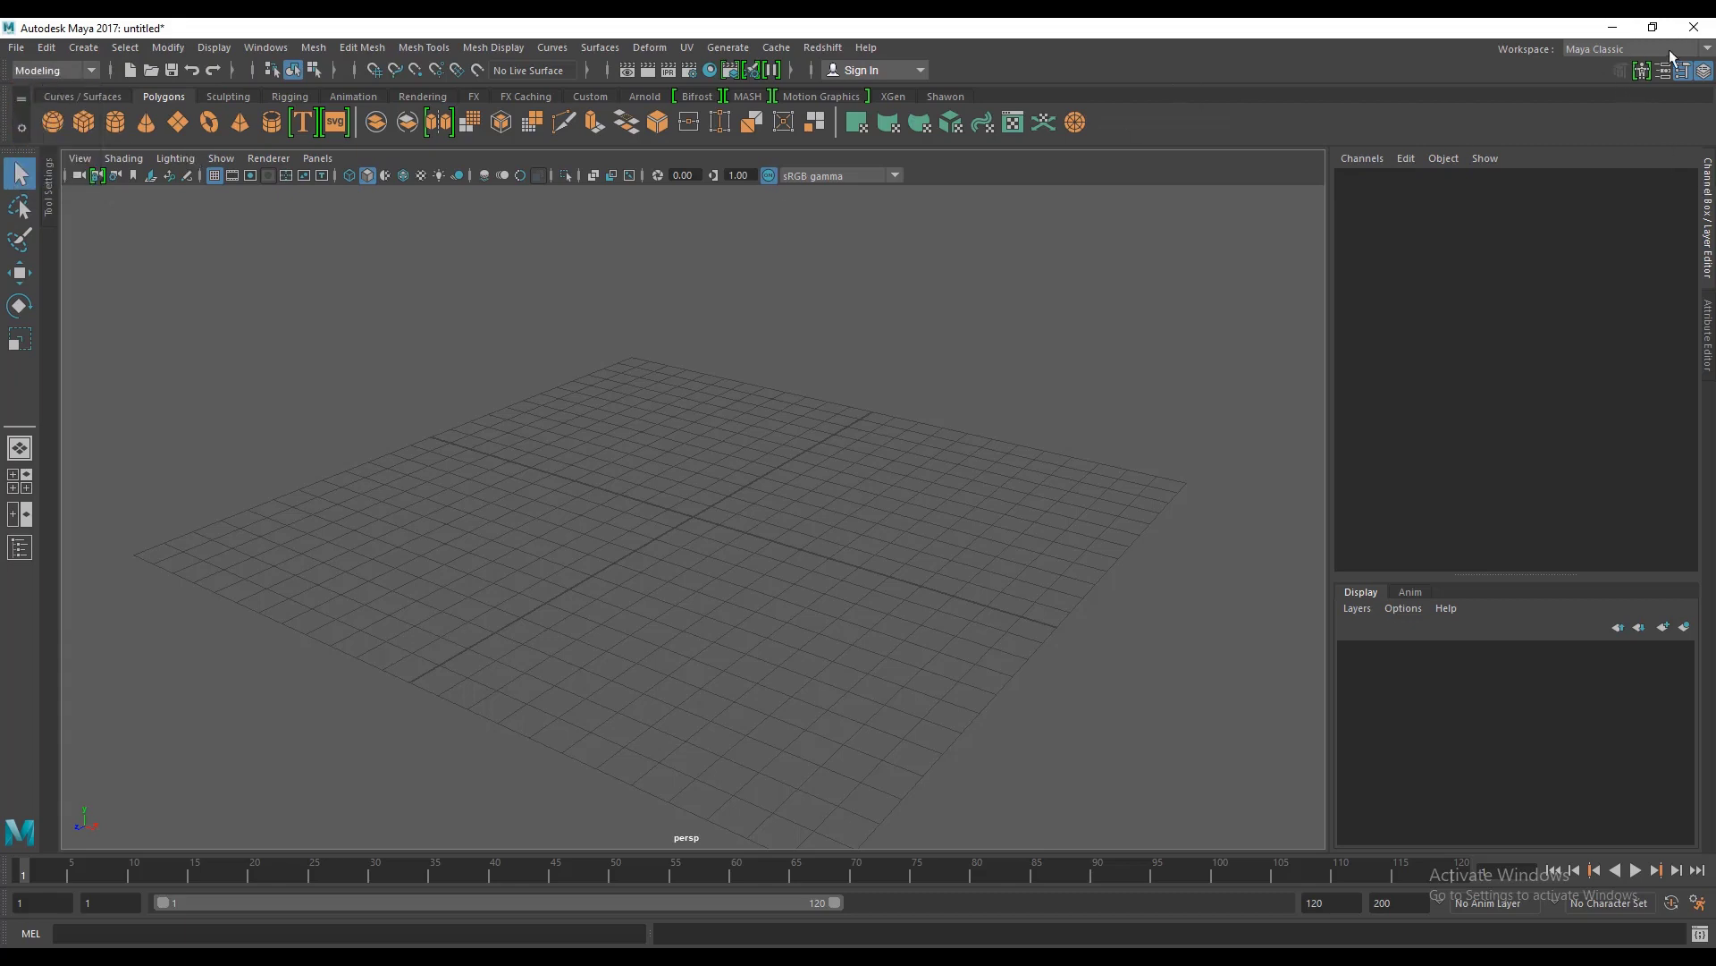
pyautogui.click(1708, 49)
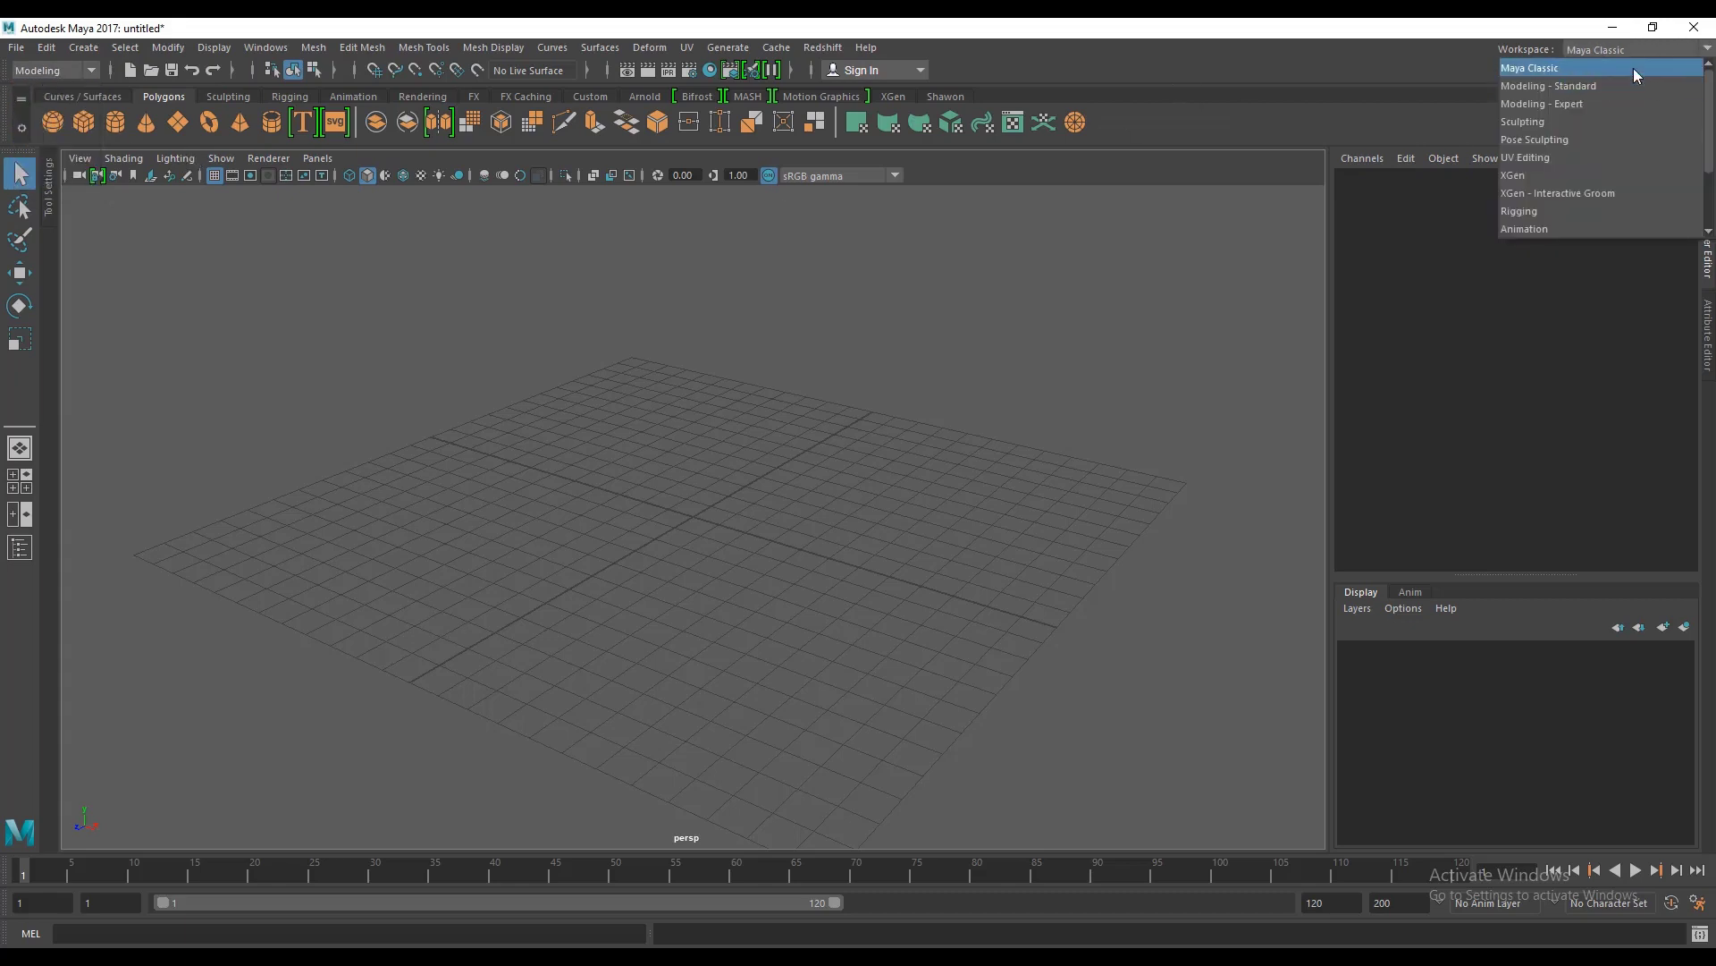
pyautogui.click(1638, 65)
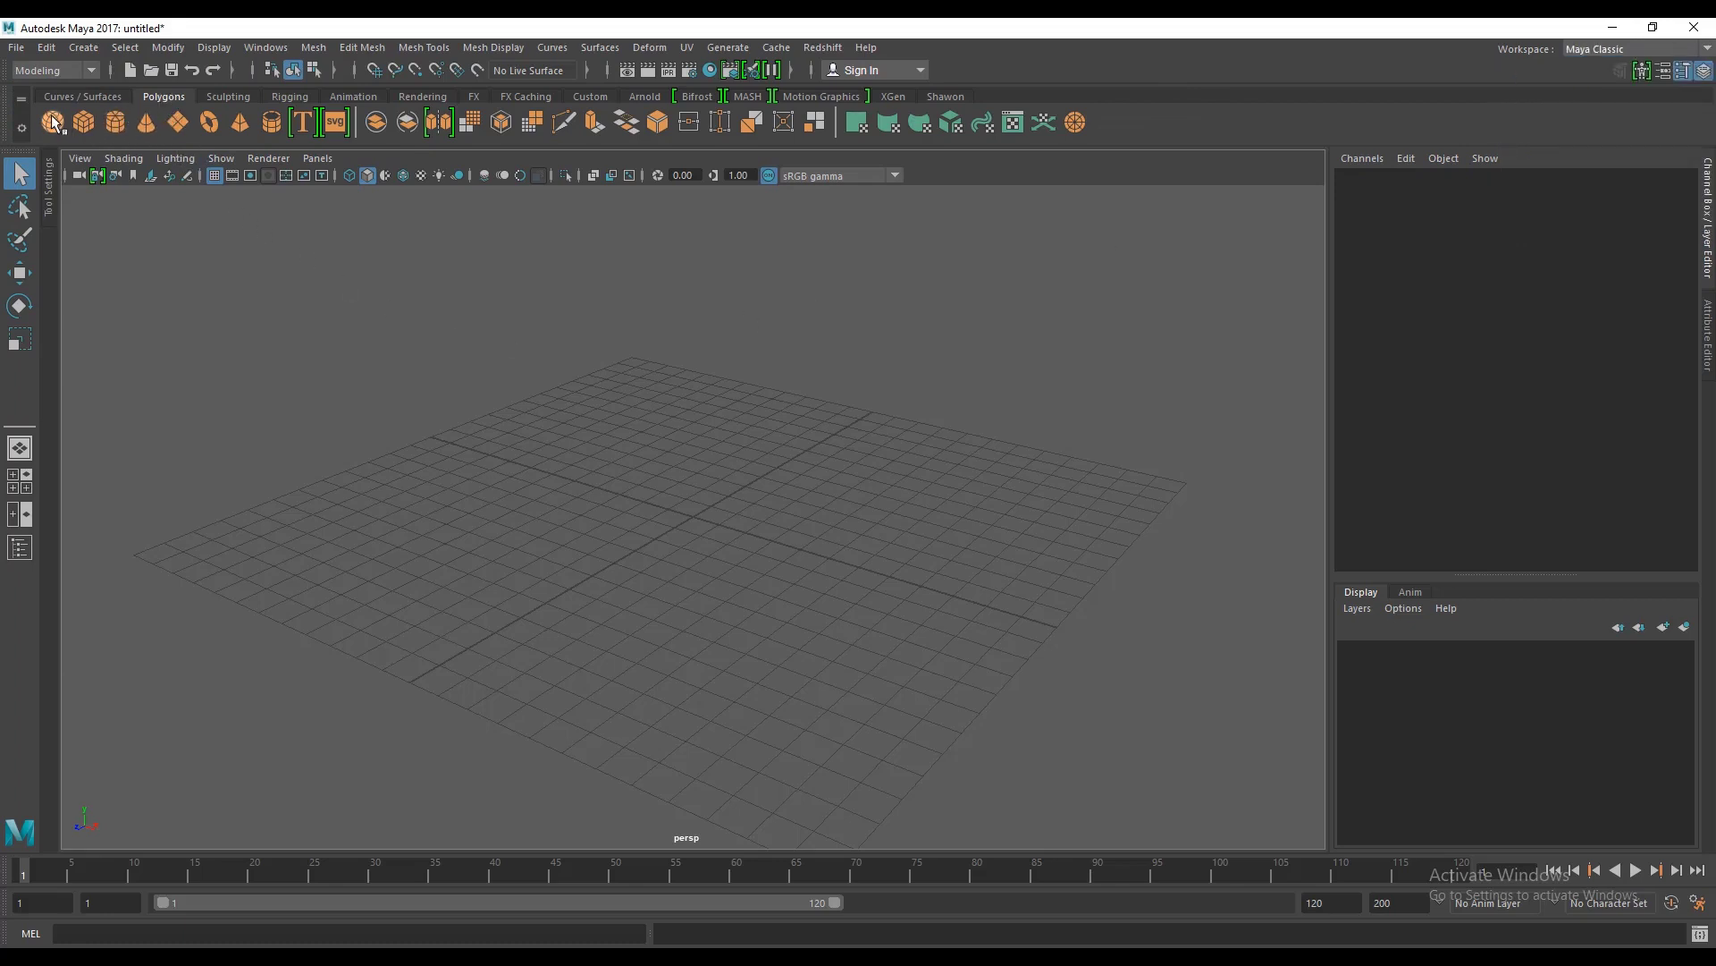
# Step: Create a polygon cube at the origin and raise it to about 0.466 in Translate Y
pyautogui.click(86, 126)
pyautogui.scroll(8, 699, 601)
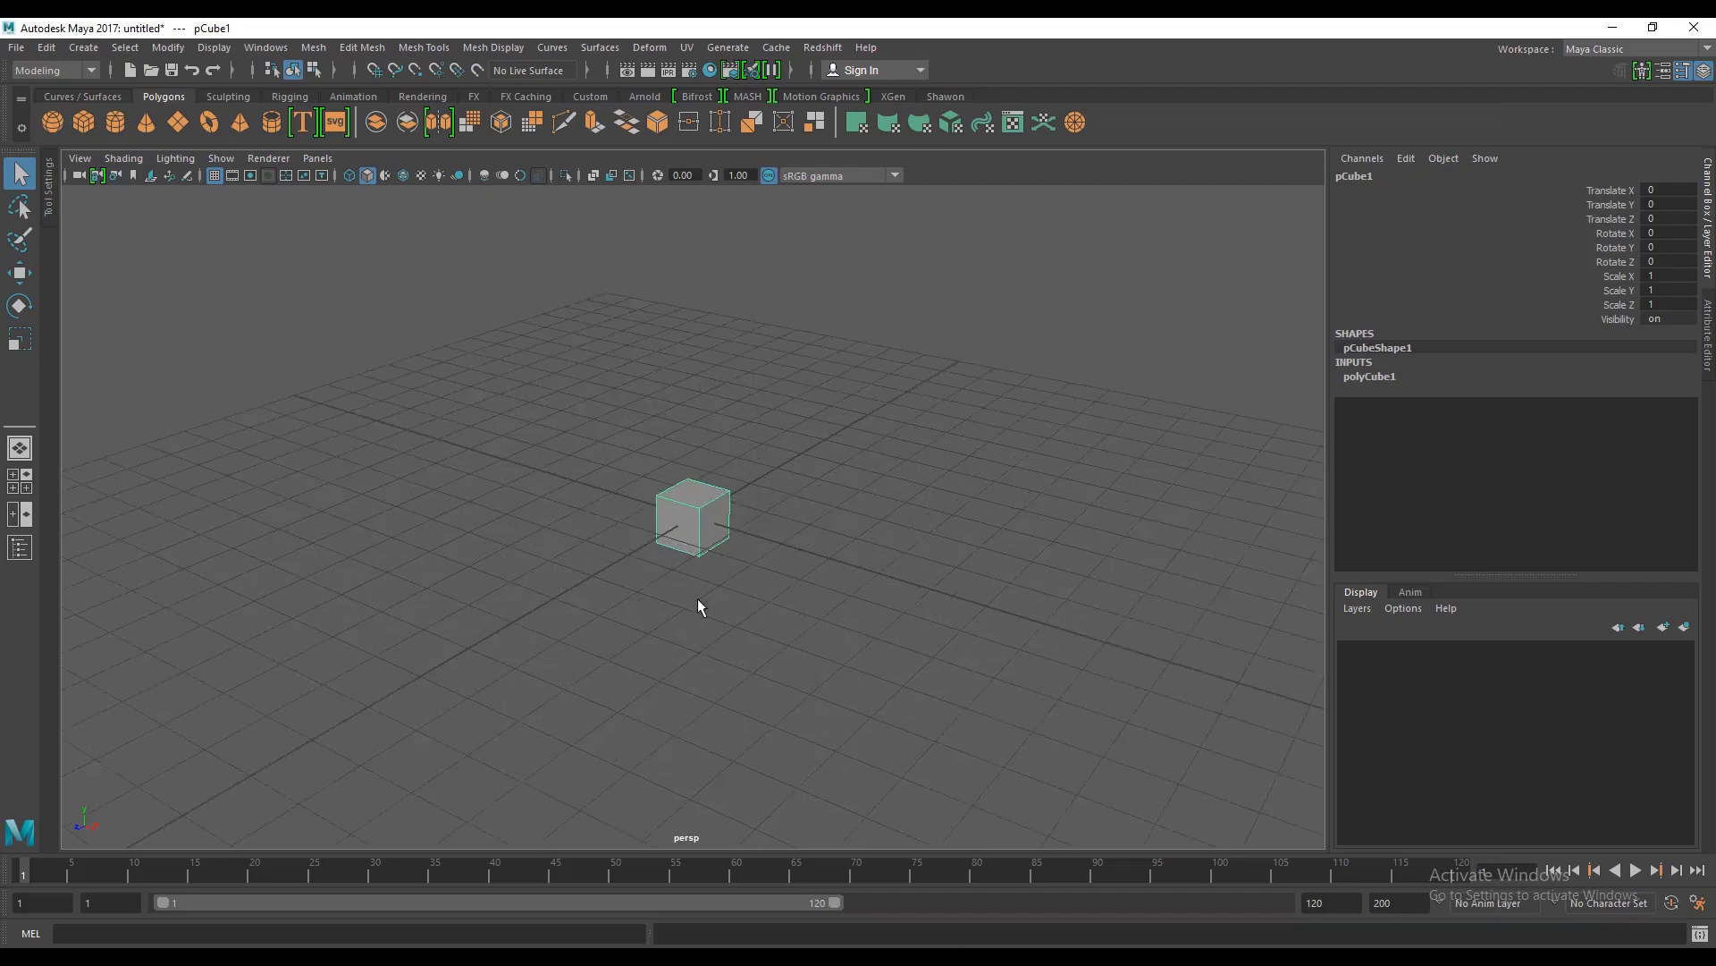
pyautogui.keyDown('alt'); pyautogui.moveTo(710, 601); pyautogui.dragTo(636, 603); pyautogui.keyUp('alt')
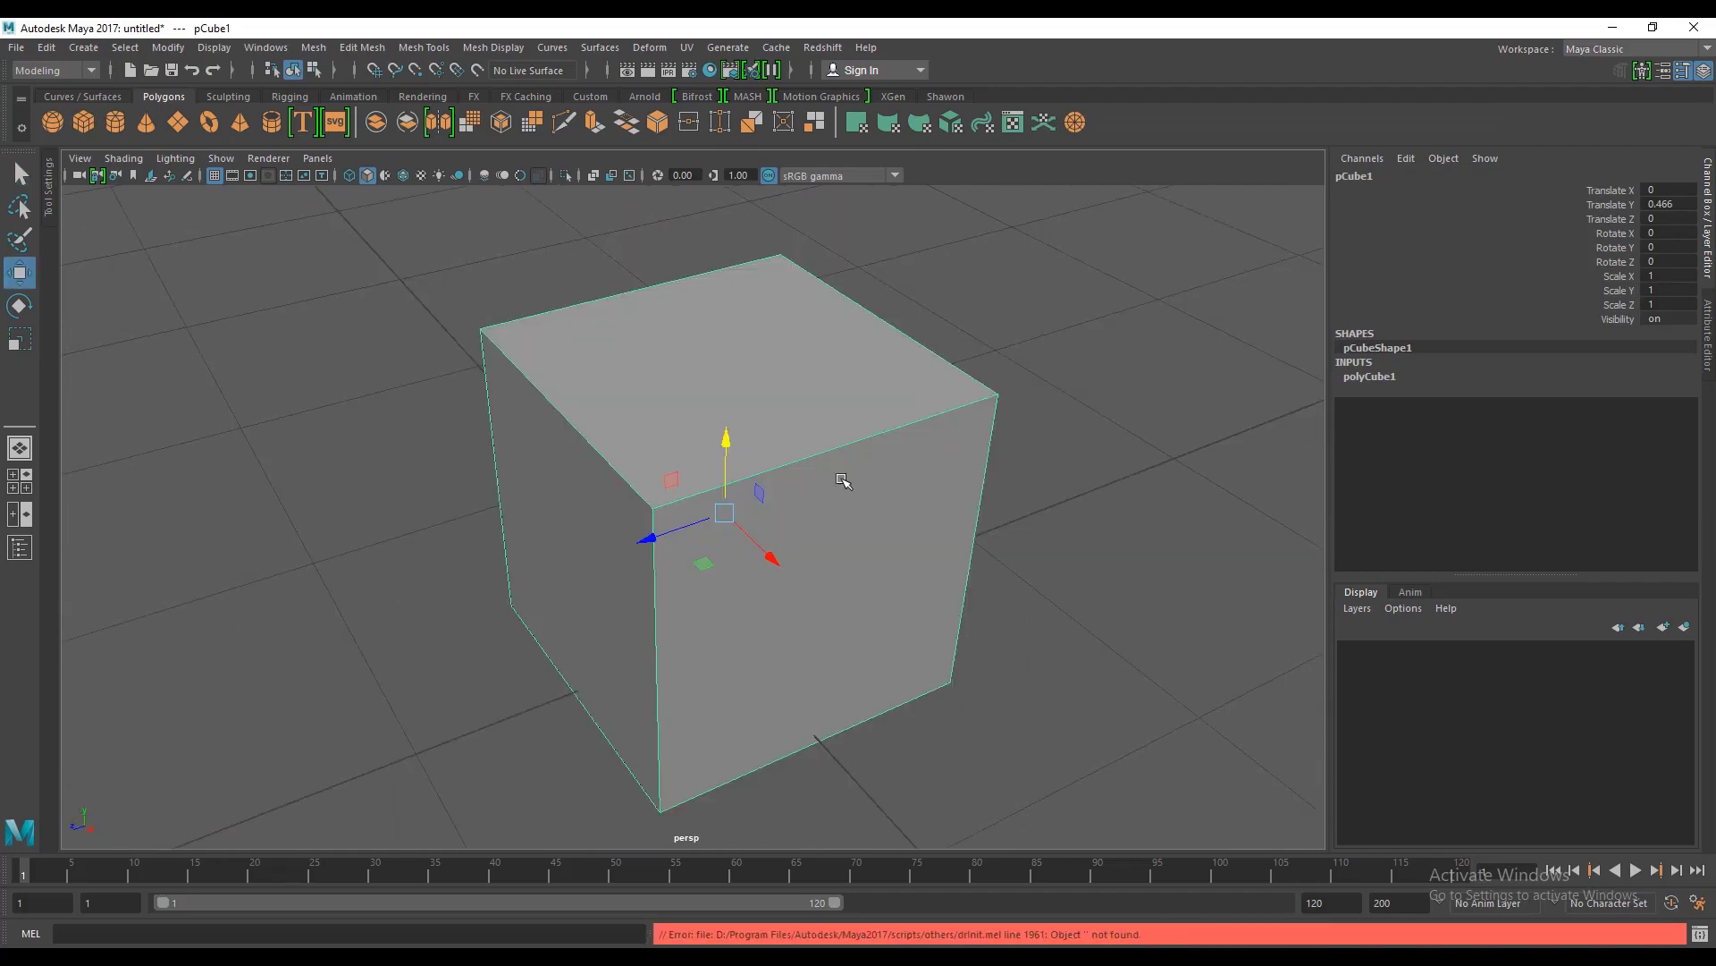
# Step: Deselect the cube, switch it to face selection mode and select its top face
pyautogui.keyDown('alt'); pyautogui.moveTo(841, 481); pyautogui.dragTo(1055, 305); pyautogui.keyUp('alt')
pyautogui.keyDown('alt'); pyautogui.moveTo(882, 489); pyautogui.dragTo(917, 472, button='right'); pyautogui.keyUp('alt')
pyautogui.keyDown('alt'); pyautogui.moveTo(889, 470); pyautogui.dragTo(840, 473); pyautogui.keyUp('alt')
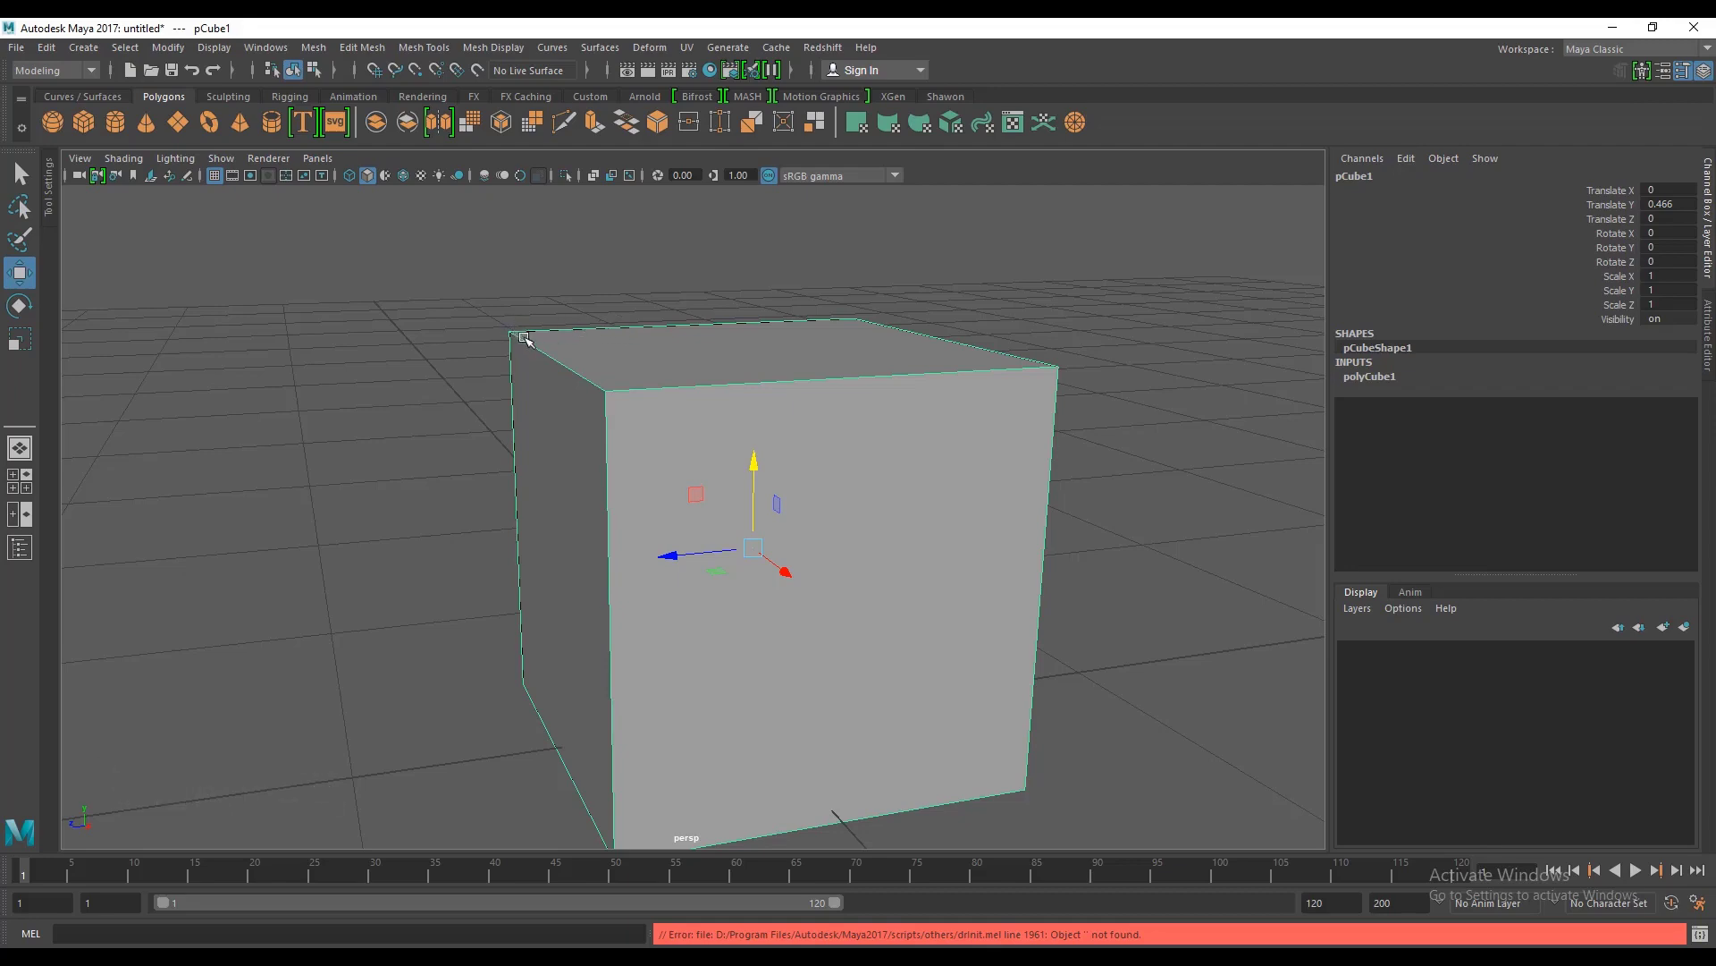
pyautogui.moveTo(758, 394)
pyautogui.keyDown('alt'); pyautogui.mouseDown()
pyautogui.moveTo(847, 399)
pyautogui.moveTo(805, 394)
pyautogui.moveTo(809, 421)
pyautogui.moveTo(733, 403)
pyautogui.mouseUp(); pyautogui.keyUp('alt')
pyautogui.keyDown('alt'); pyautogui.moveTo(733, 403); pyautogui.dragTo(805, 432, button='right'); pyautogui.keyUp('alt')
pyautogui.keyDown('alt'); pyautogui.moveTo(805, 433); pyautogui.dragTo(771, 429); pyautogui.keyUp('alt')
pyautogui.click(1054, 287)
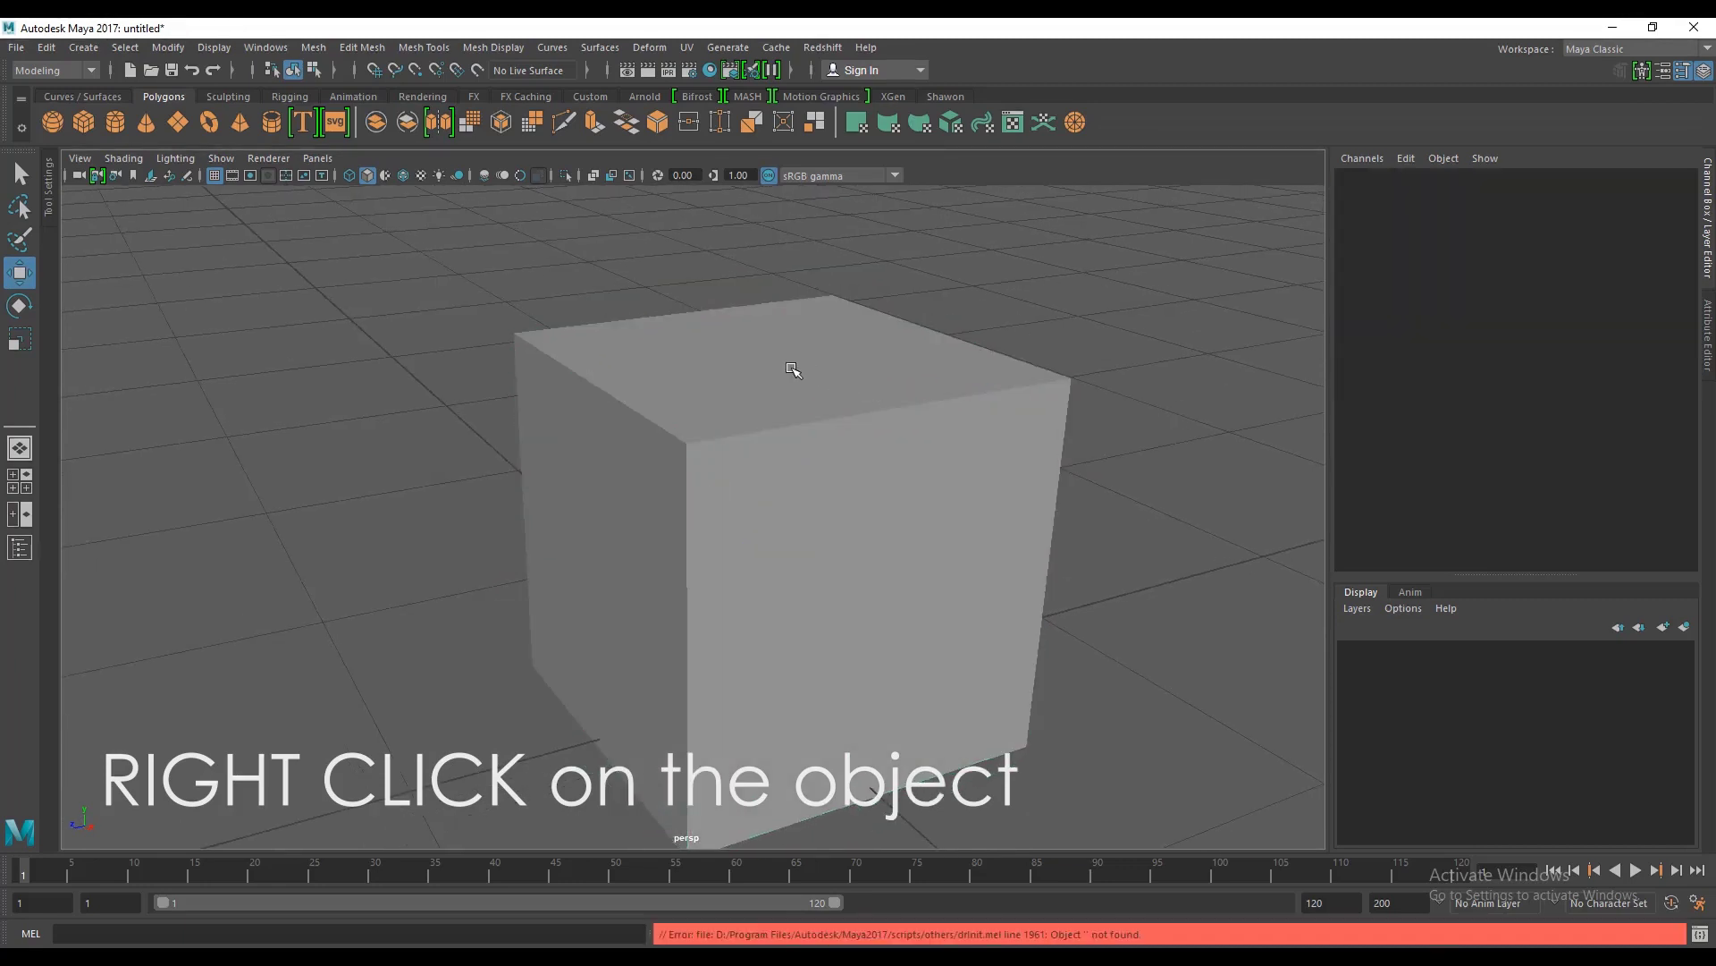
pyautogui.moveTo(803, 362); pyautogui.dragTo(851, 353, button='right')
pyautogui.click(911, 385)
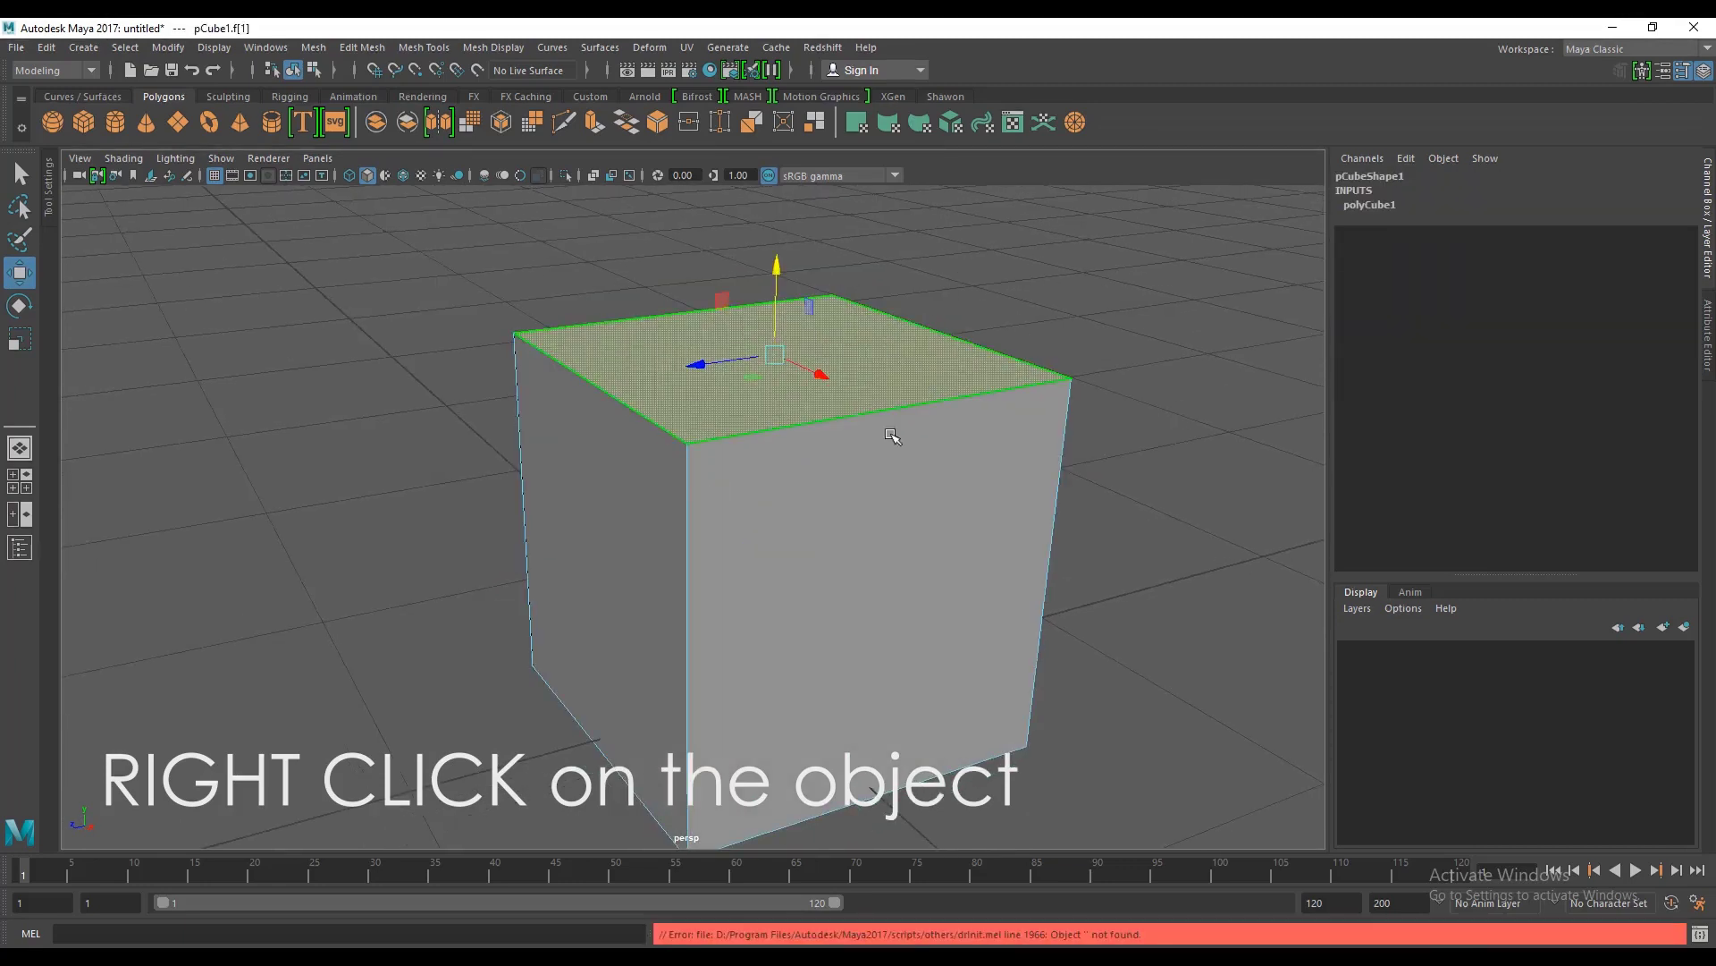
# Step: Switch the cube to vertex selection mode and select its four top corner vertices one after another
pyautogui.rightClick(914, 410)
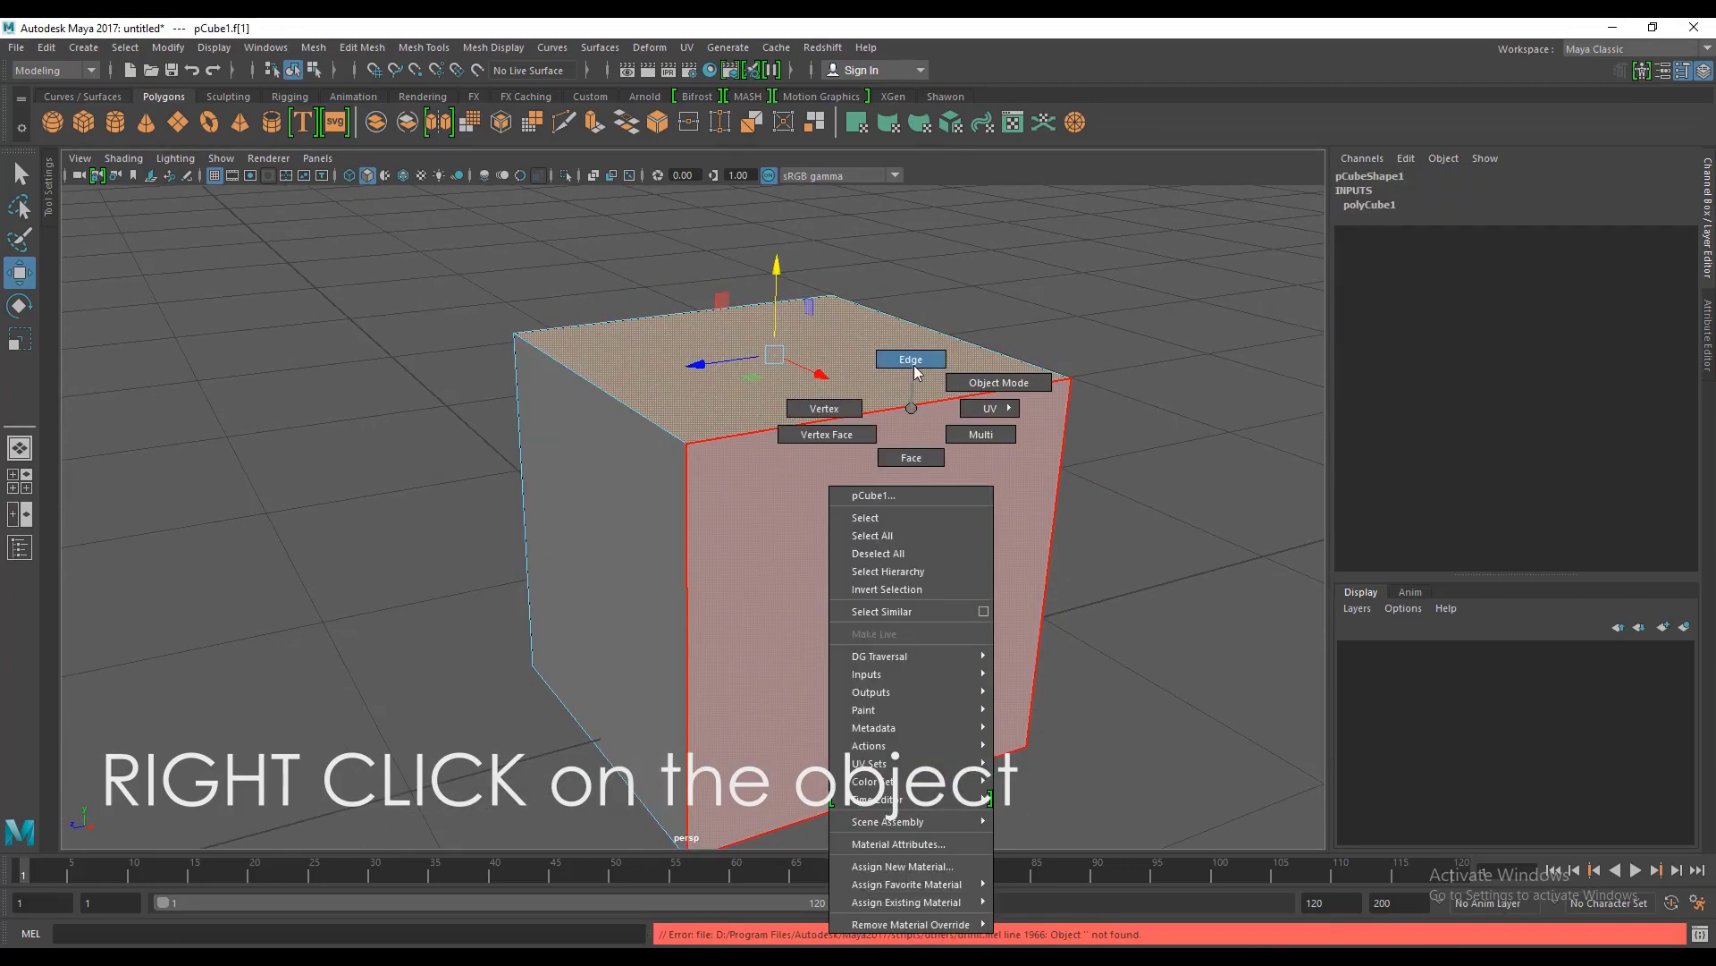
pyautogui.click(818, 409)
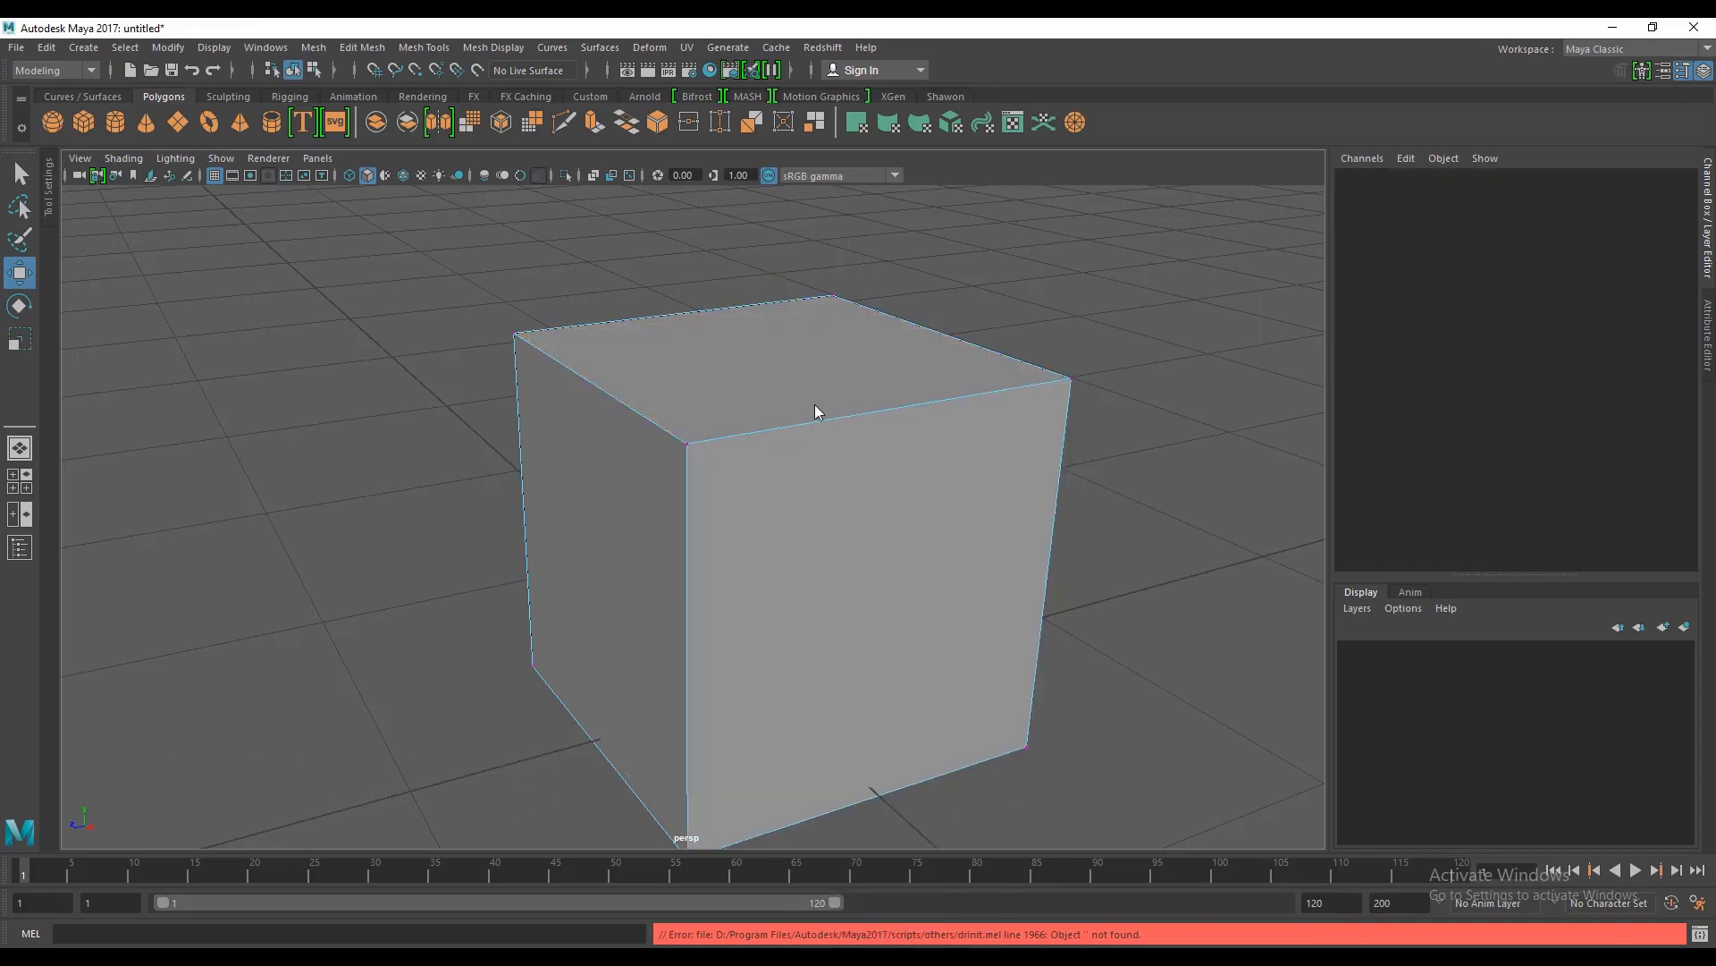
pyautogui.moveTo(767, 433)
pyautogui.keyDown('alt'); pyautogui.mouseDown()
pyautogui.moveTo(728, 429)
pyautogui.moveTo(716, 453)
pyautogui.moveTo(787, 474)
pyautogui.moveTo(781, 457)
pyautogui.mouseUp(); pyautogui.keyUp('alt')
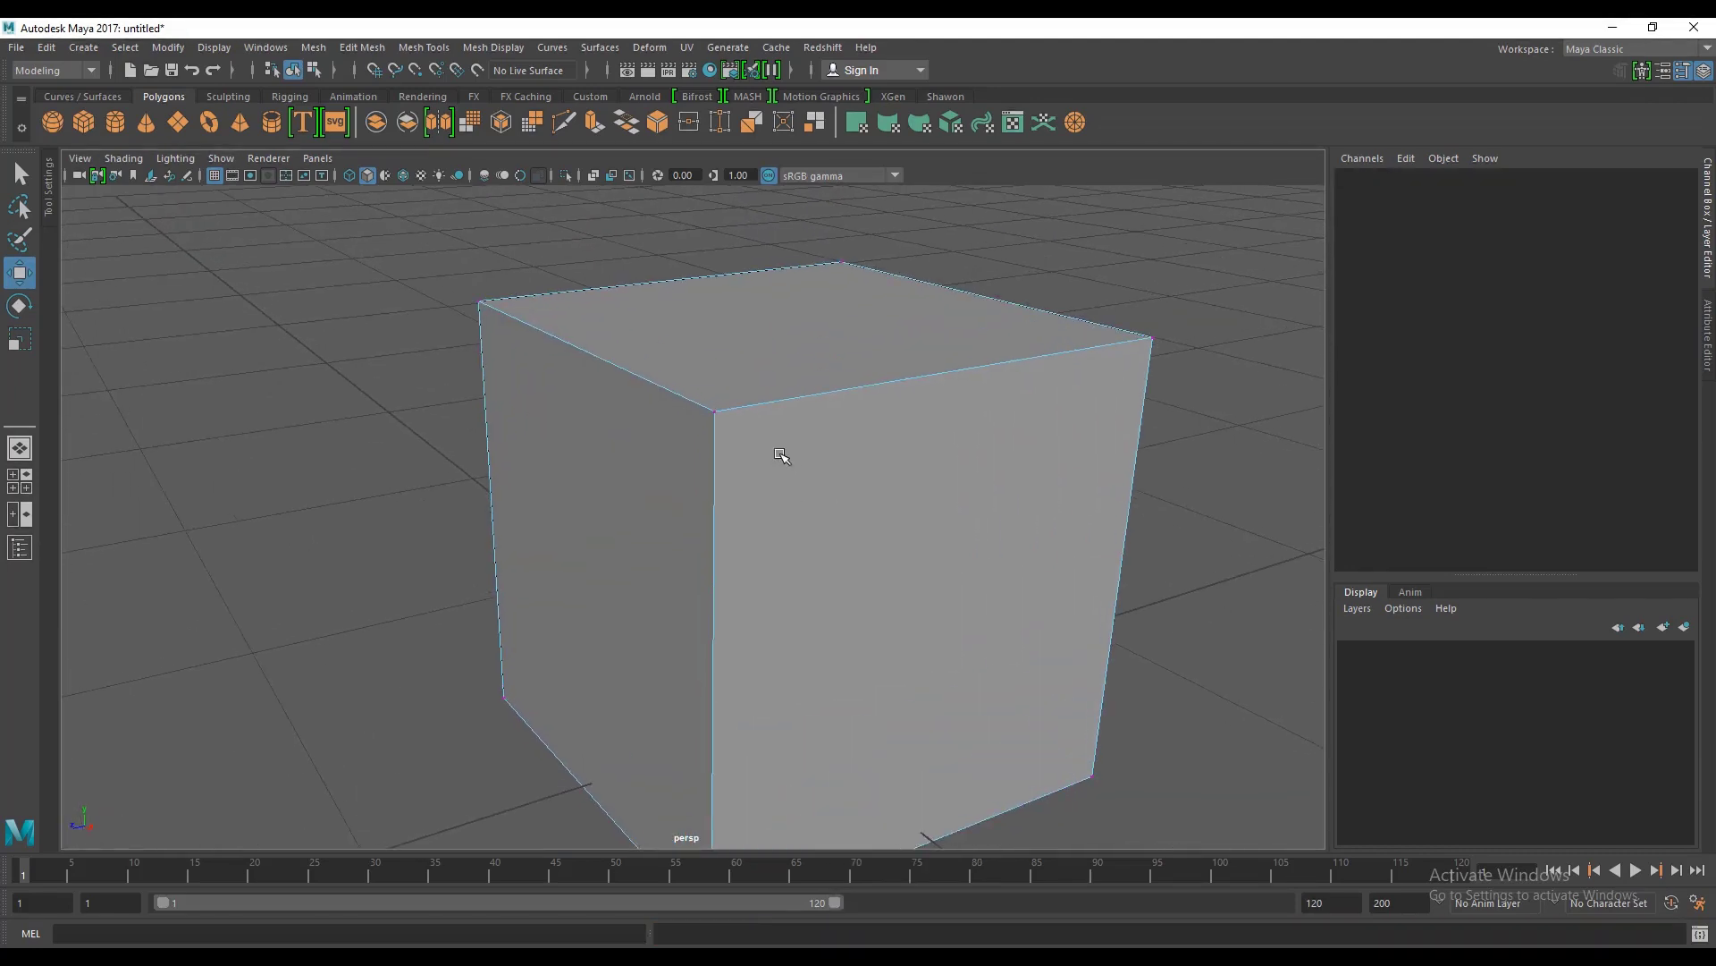
pyautogui.keyDown('alt'); pyautogui.moveTo(678, 369); pyautogui.dragTo(771, 425, button='middle'); pyautogui.keyUp('alt')
pyautogui.keyDown('alt'); pyautogui.moveTo(565, 406); pyautogui.dragTo(679, 414, button='right'); pyautogui.keyUp('alt')
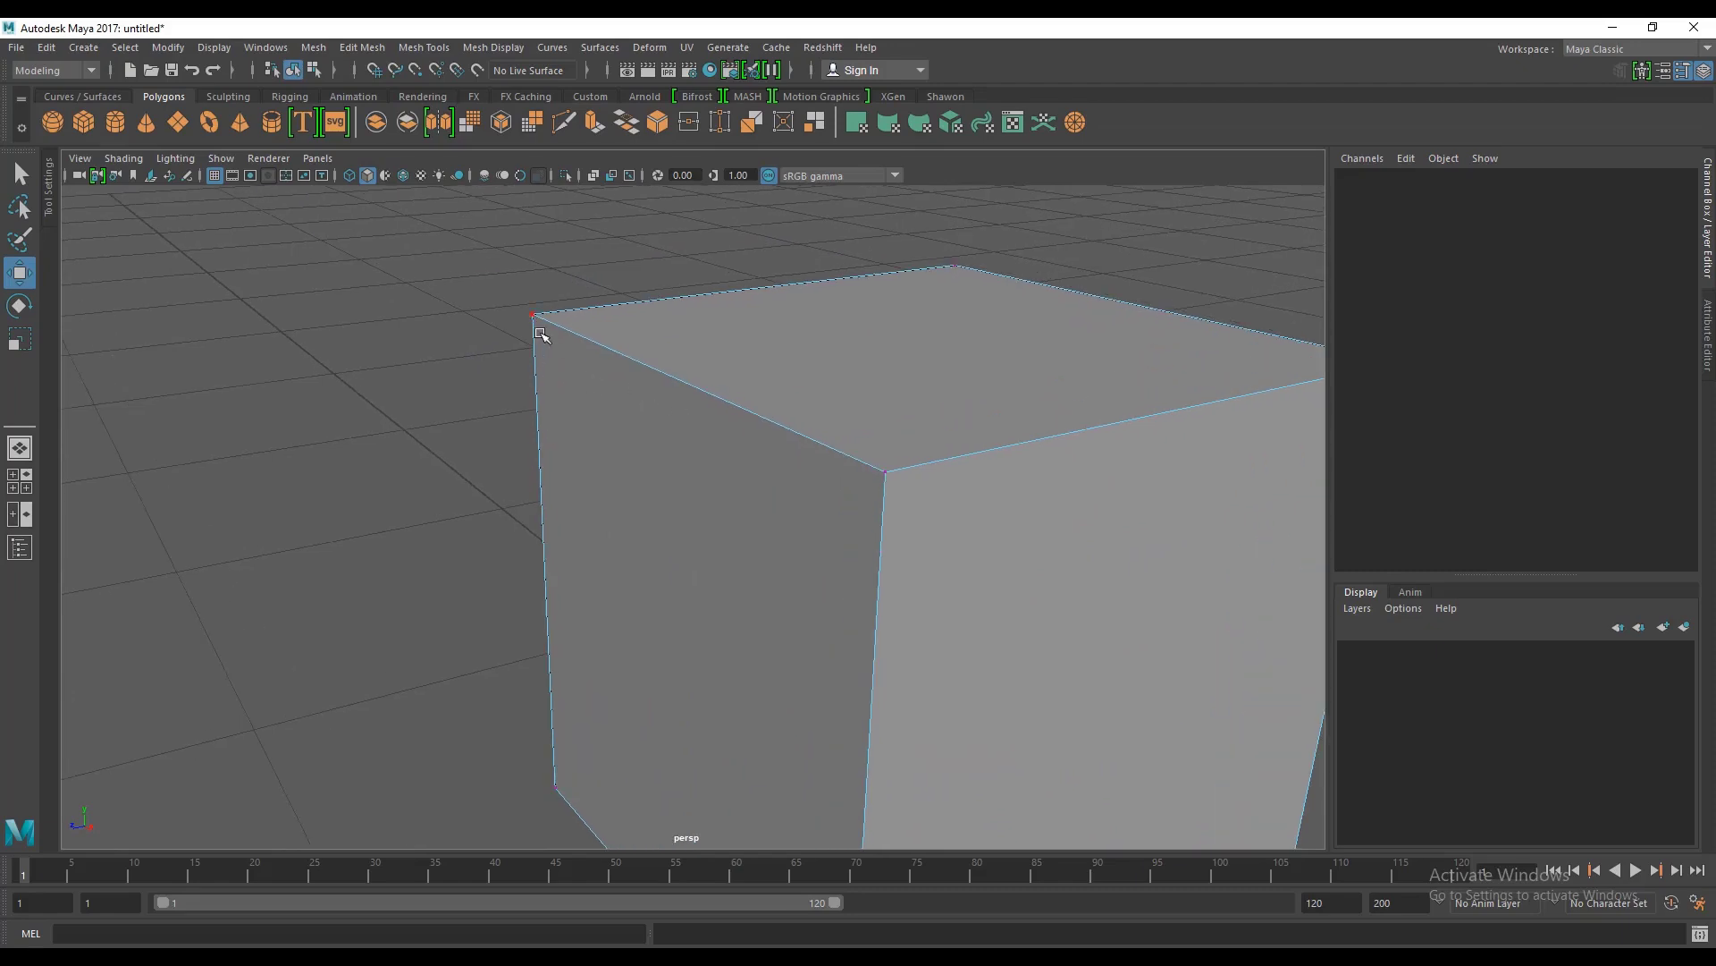
pyautogui.click(540, 334)
pyautogui.scroll(-3, 621, 384)
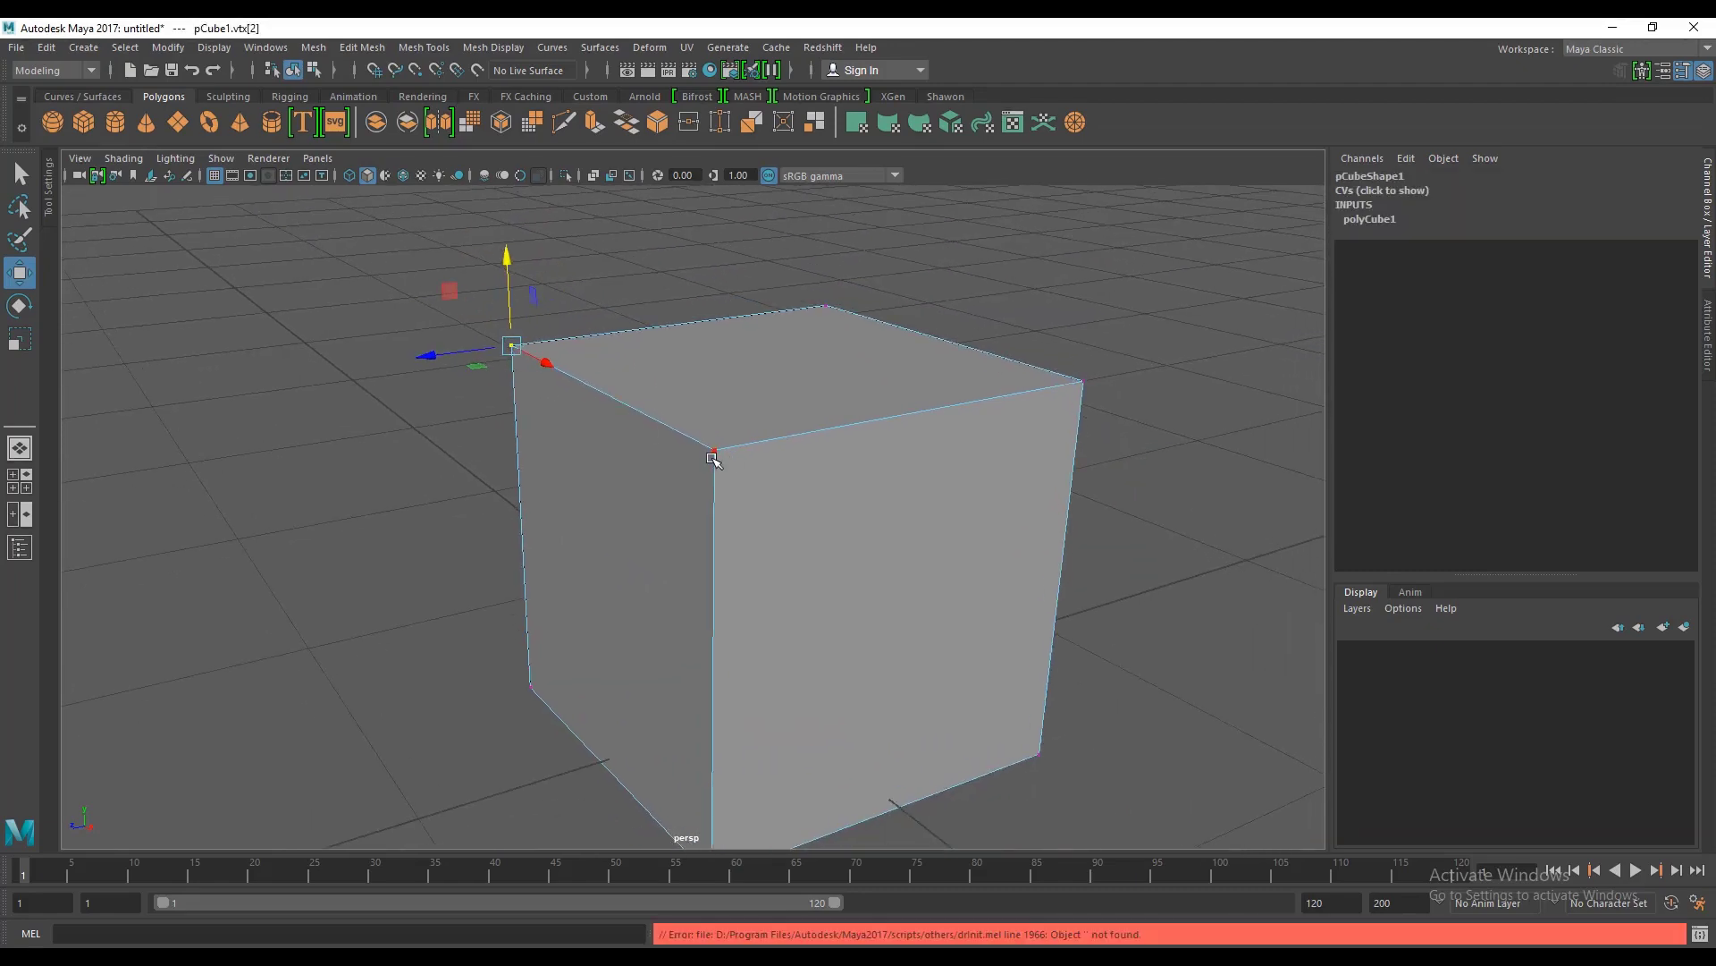
pyautogui.click(712, 454)
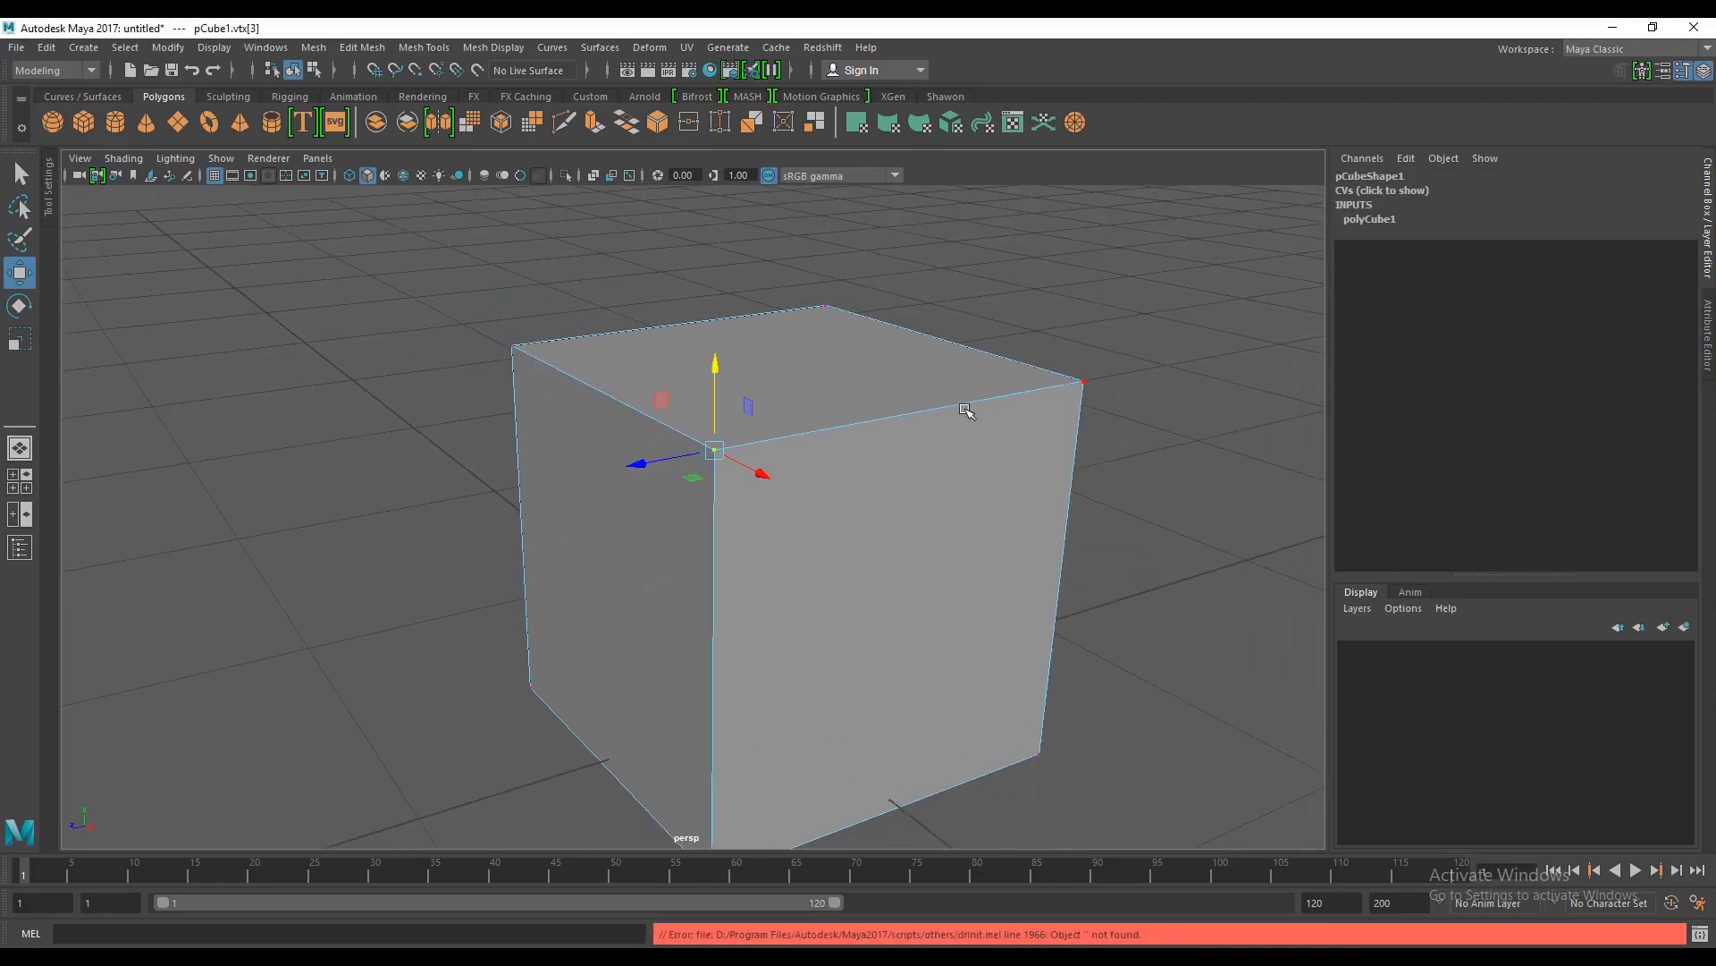
pyautogui.click(1080, 382)
pyautogui.click(823, 307)
# Step: Try raising a single top corner vertex of the cube with the Move tool and undo the move
pyautogui.keyDown('alt'); pyautogui.moveTo(823, 313); pyautogui.dragTo(733, 477); pyautogui.keyUp('alt')
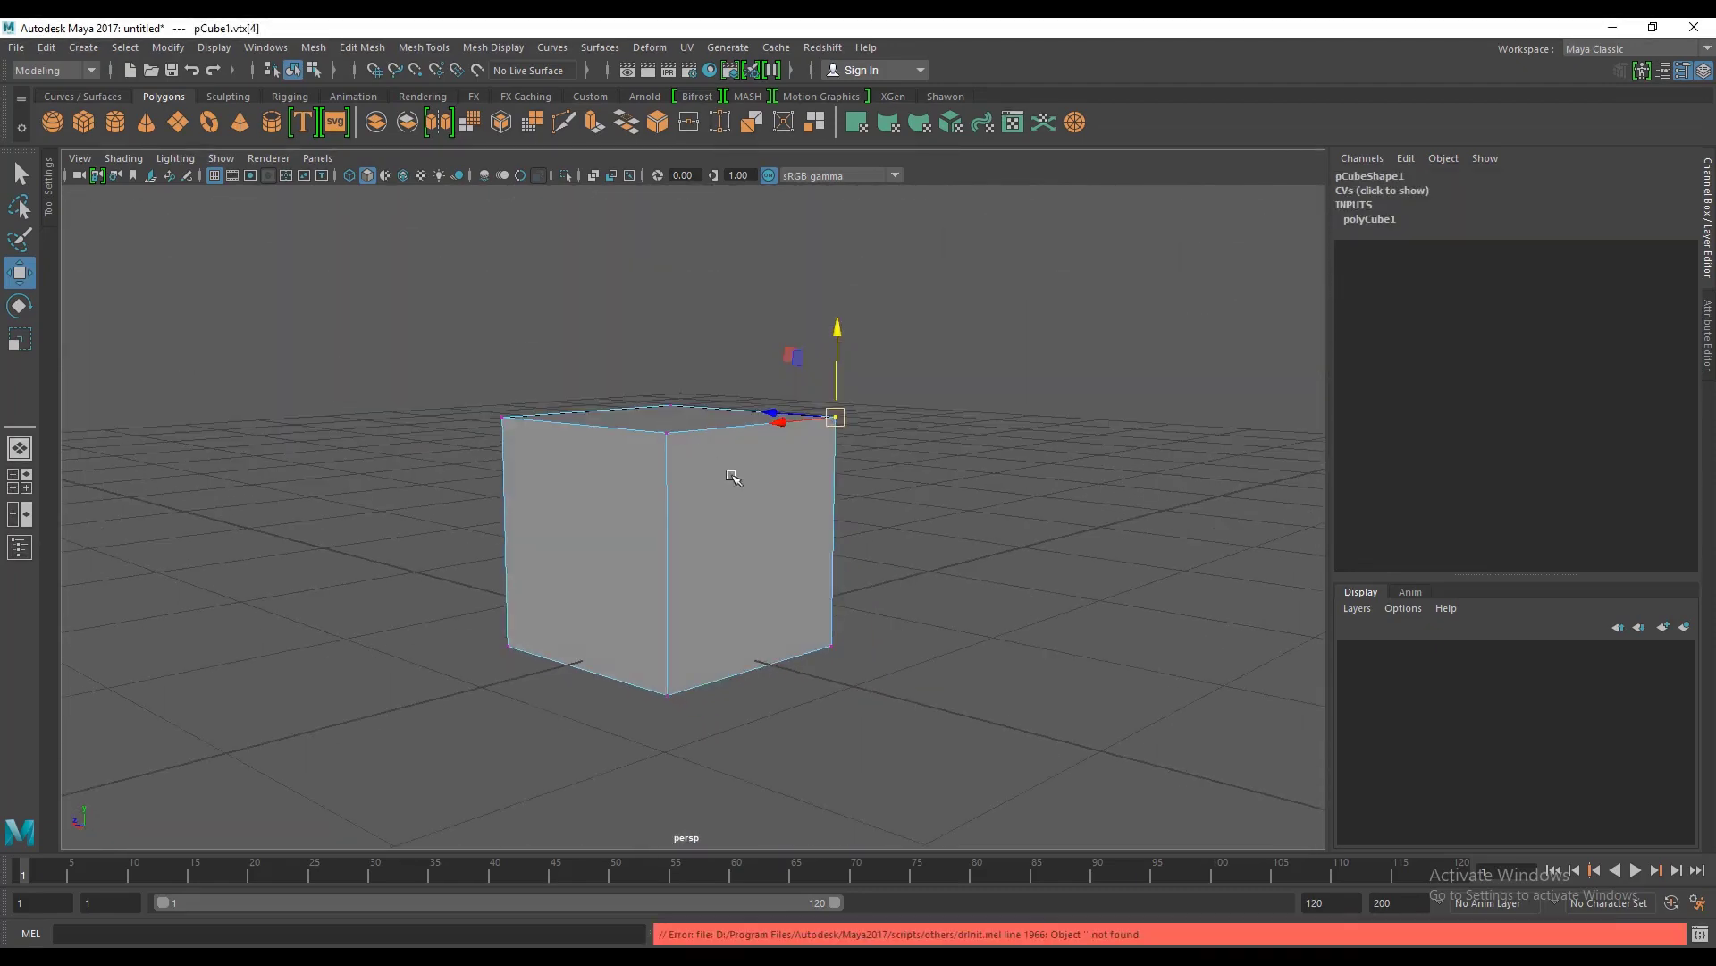
pyautogui.keyDown('alt'); pyautogui.moveTo(581, 455); pyautogui.dragTo(487, 354); pyautogui.keyUp('alt')
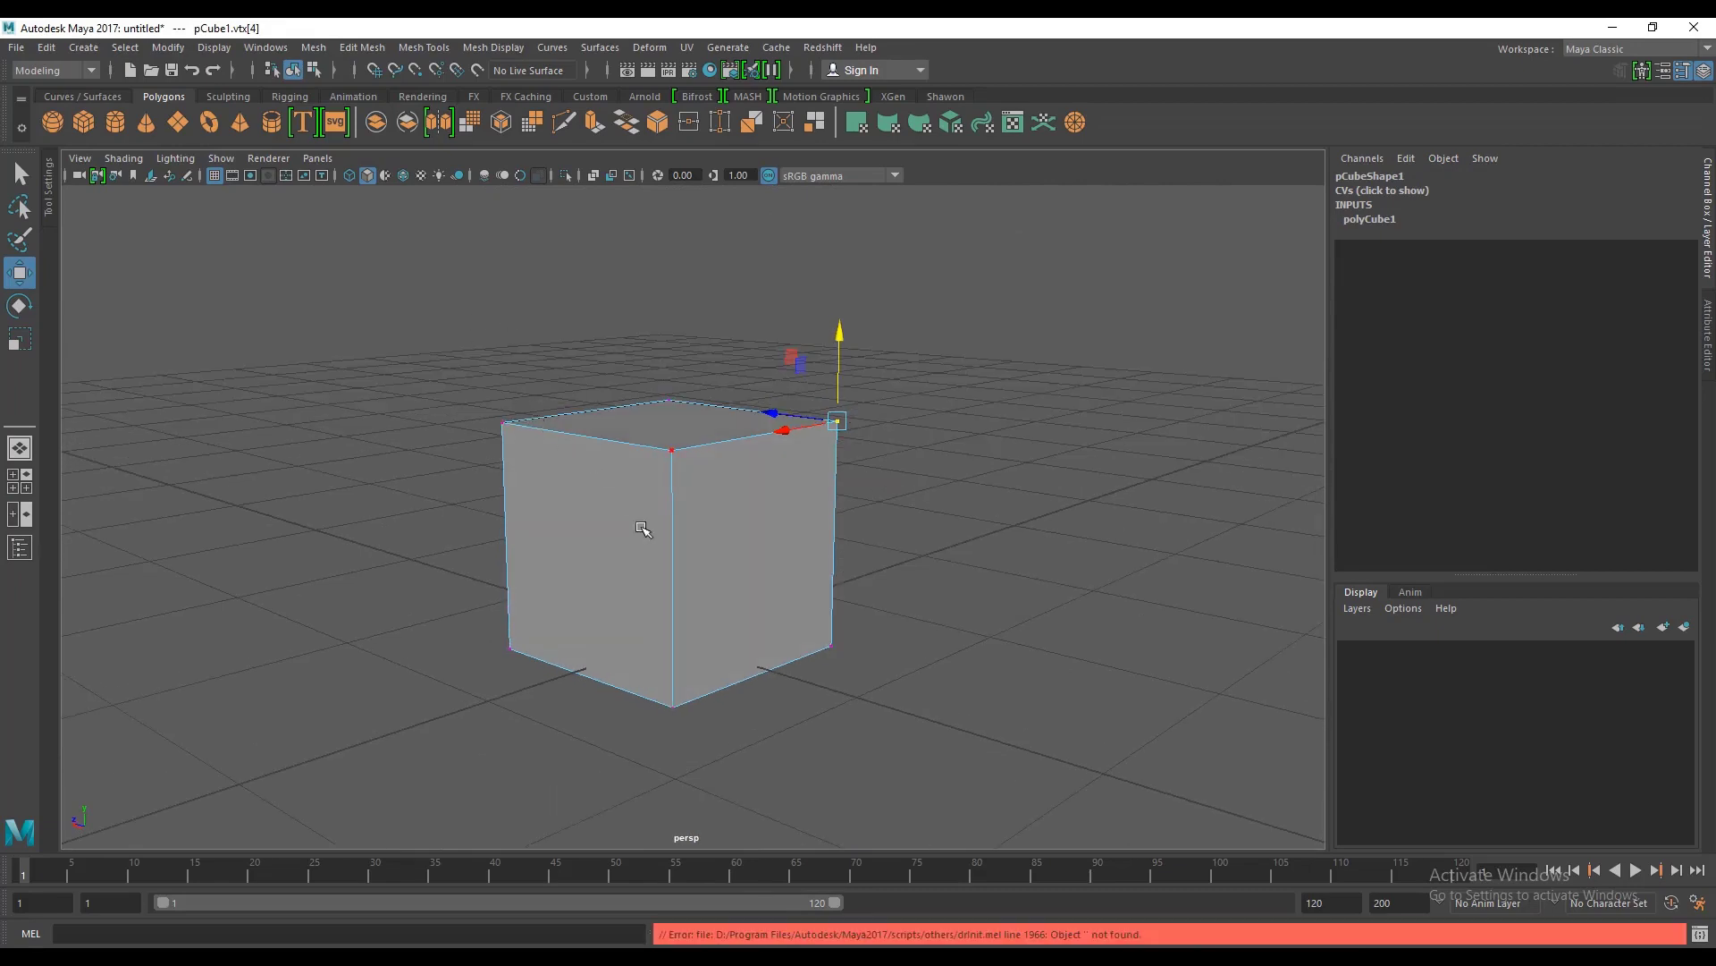
pyautogui.keyDown('alt'); pyautogui.moveTo(641, 527); pyautogui.dragTo(688, 519); pyautogui.keyUp('alt')
pyautogui.scroll(3, 797, 525)
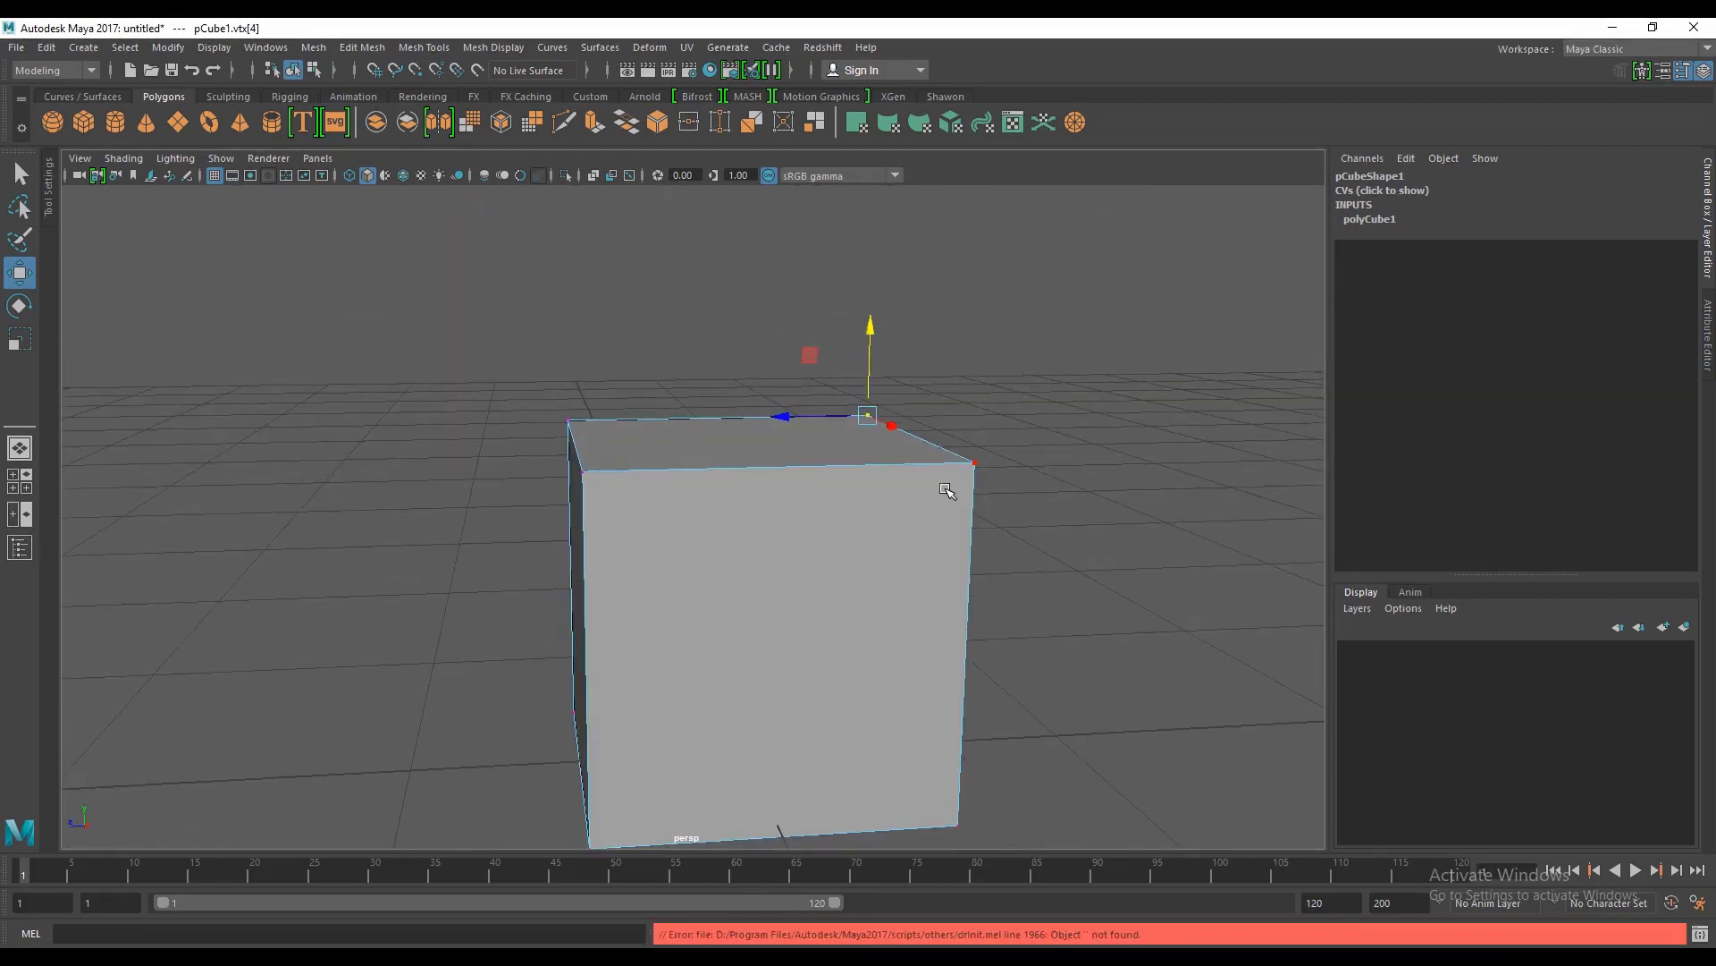
pyautogui.click(972, 463)
pyautogui.moveTo(964, 386); pyautogui.dragTo(958, 338)
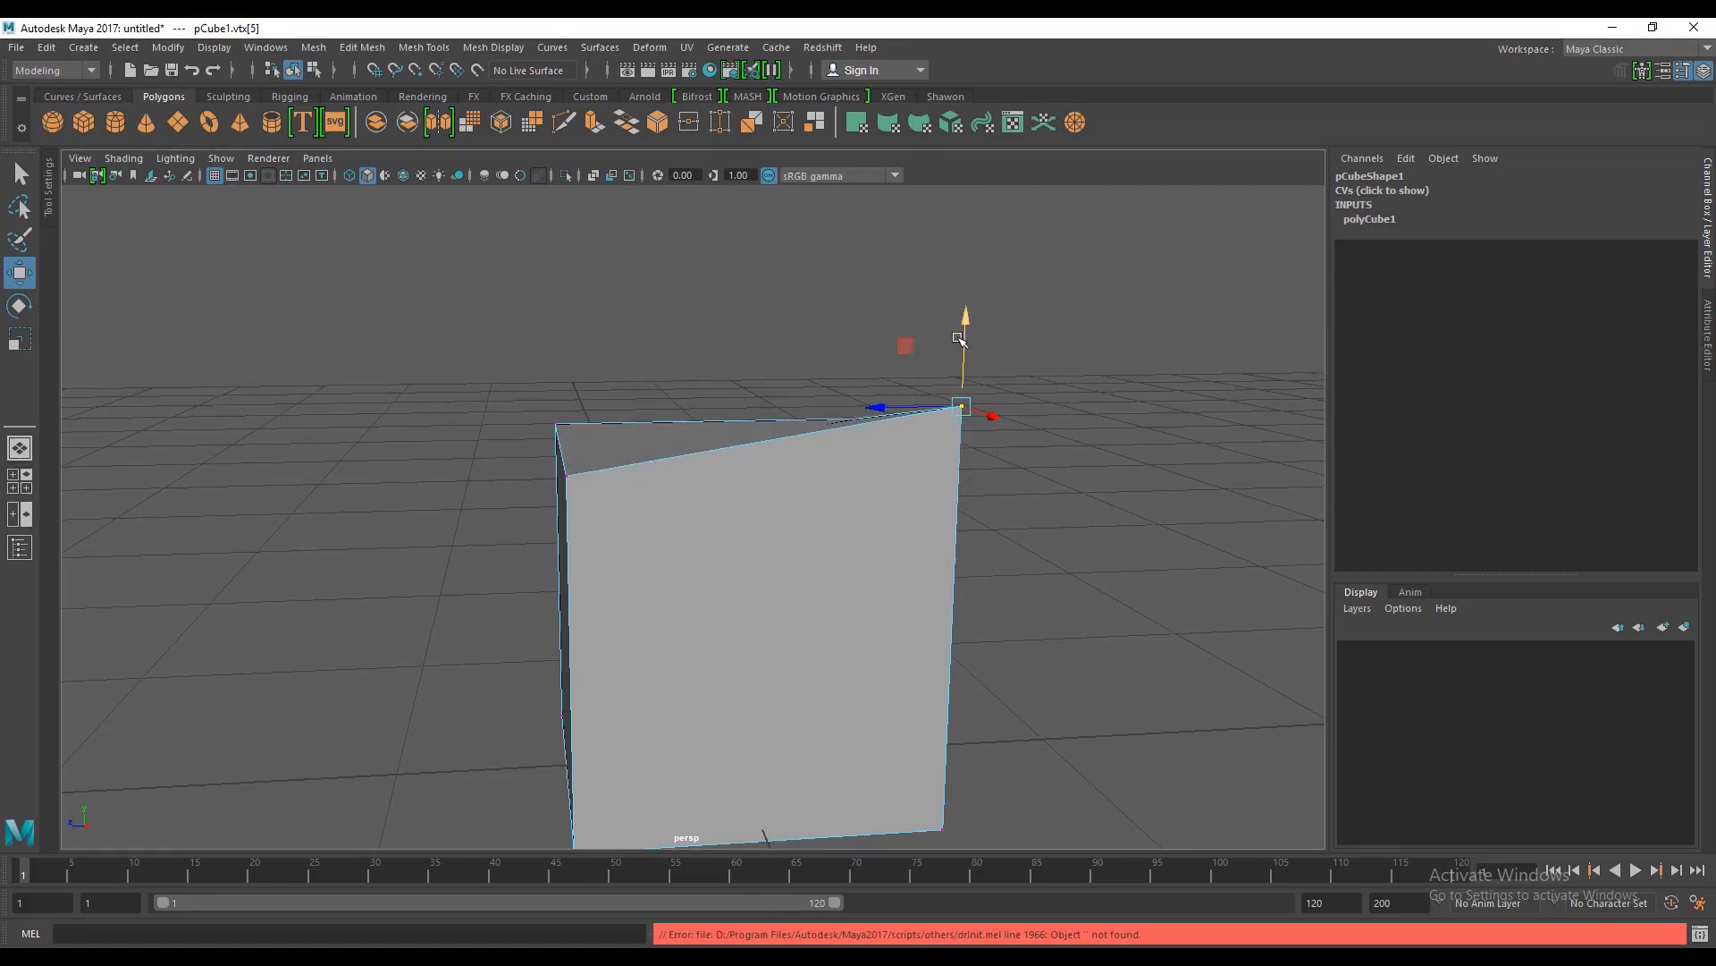
pyautogui.hotkey('ctrl', 'z')
# Step: Switch the cube to edge selection mode and select two of its top edges in turn
pyautogui.scroll(-4, 1011, 510)
pyautogui.keyDown('alt'); pyautogui.moveTo(1011, 510); pyautogui.dragTo(957, 540); pyautogui.keyUp('alt')
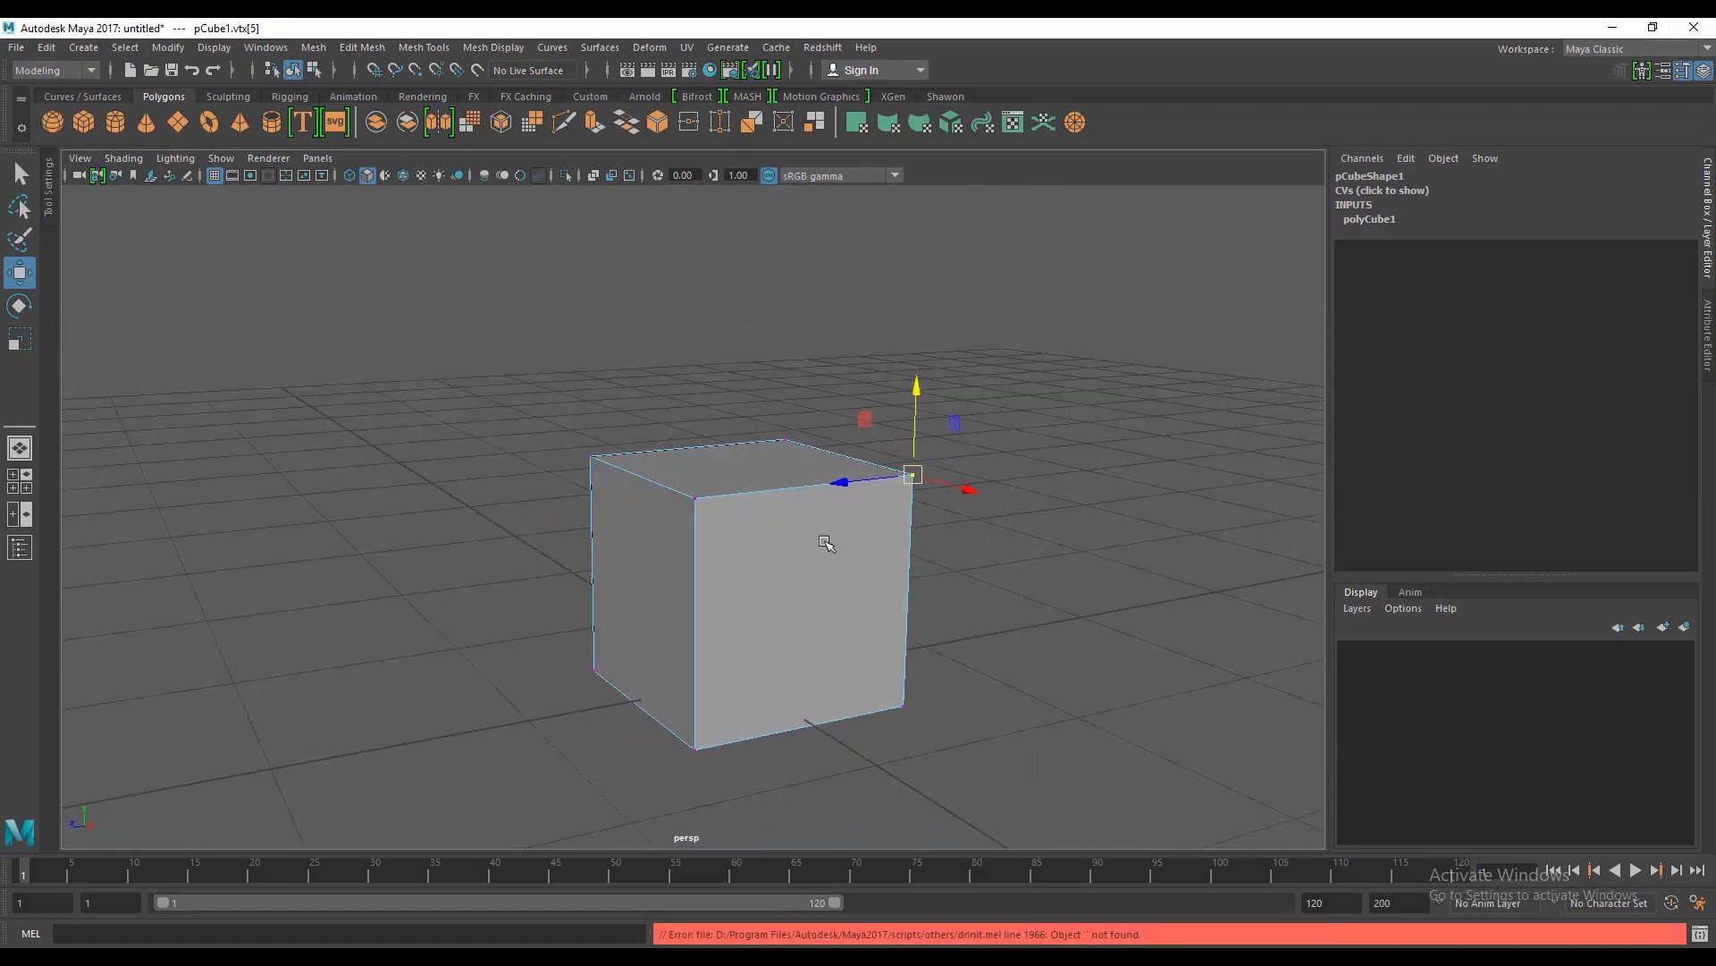
pyautogui.scroll(2, 827, 540)
pyautogui.moveTo(828, 540)
pyautogui.keyDown('alt'); pyautogui.mouseDown()
pyautogui.moveTo(871, 533)
pyautogui.moveTo(839, 555)
pyautogui.mouseUp(); pyautogui.keyUp('alt')
pyautogui.scroll(3, 844, 564)
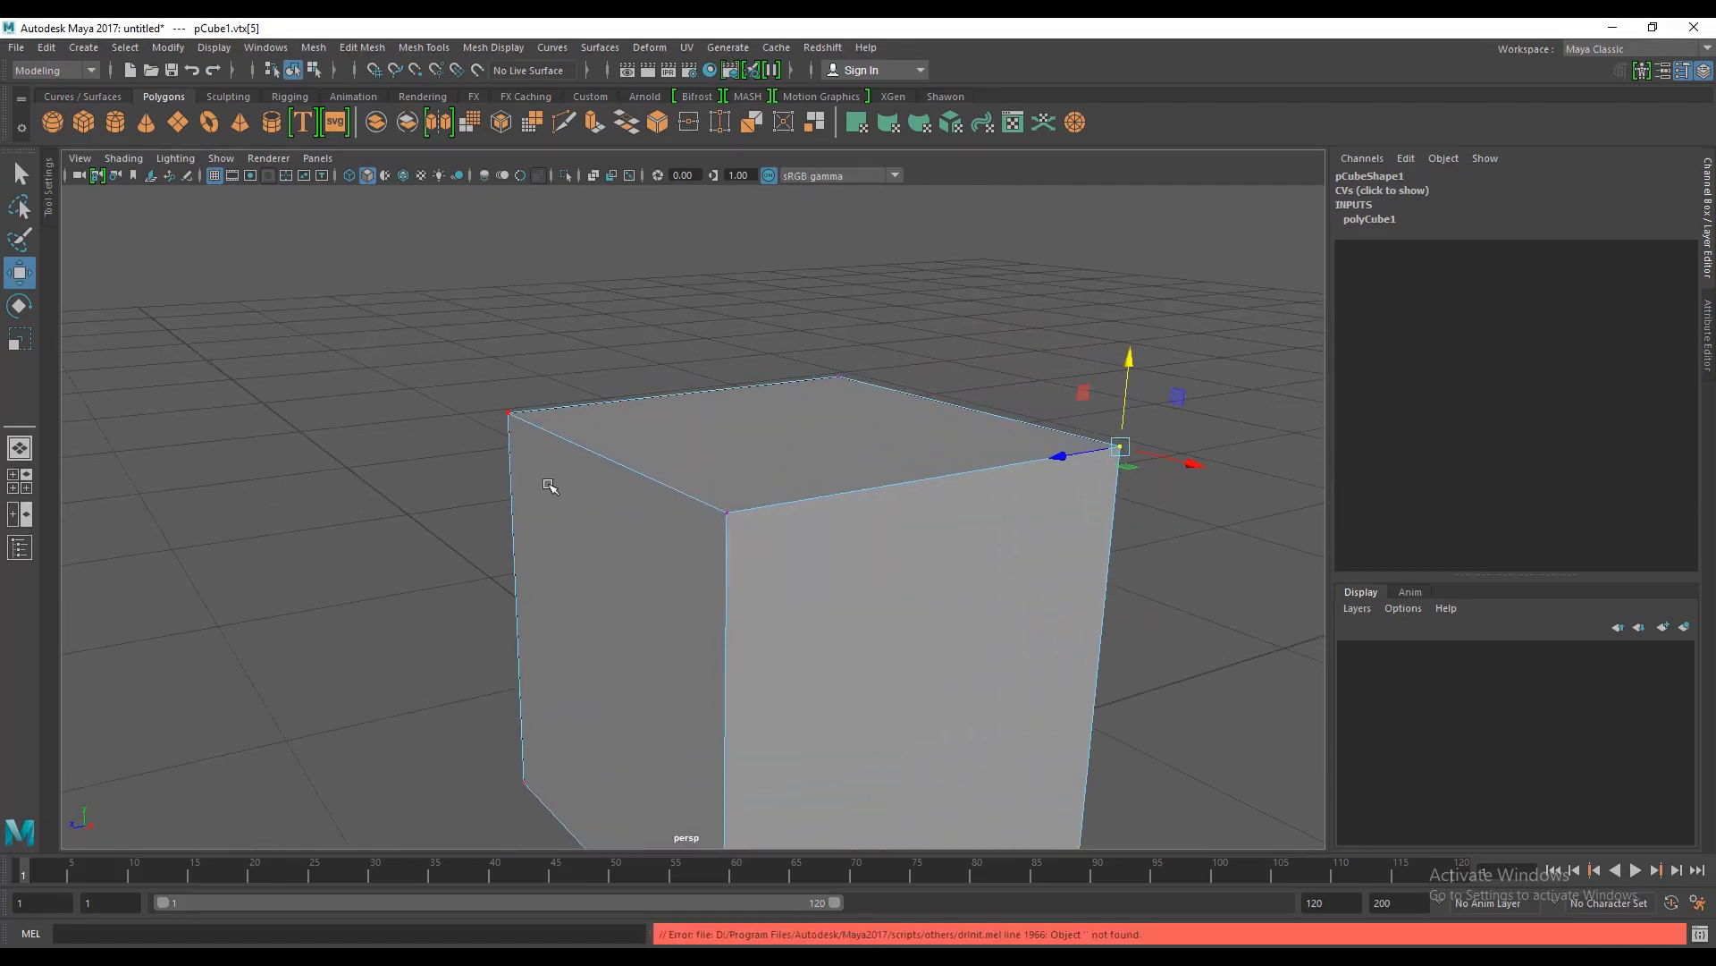
pyautogui.keyDown('alt'); pyautogui.moveTo(549, 486); pyautogui.dragTo(635, 442); pyautogui.keyUp('alt')
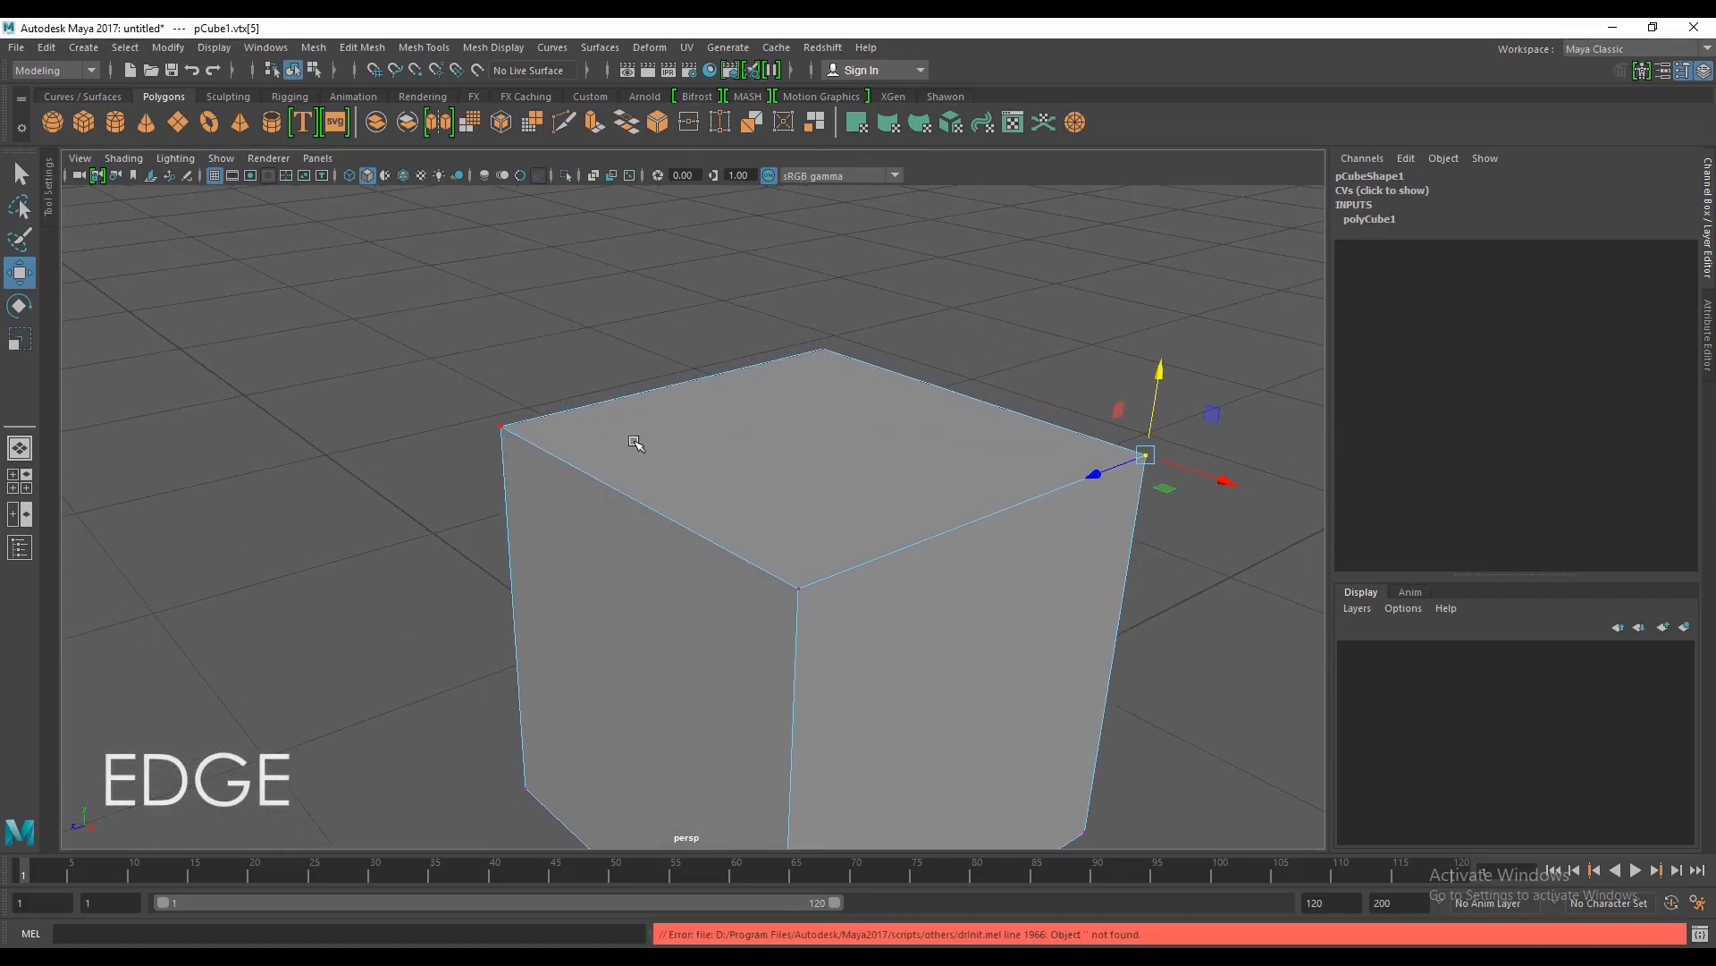
pyautogui.rightClick(705, 428)
pyautogui.moveTo(702, 417); pyautogui.dragTo(696, 379, button='right')
pyautogui.keyDown('alt'); pyautogui.moveTo(728, 471); pyautogui.dragTo(652, 537); pyautogui.keyUp('alt')
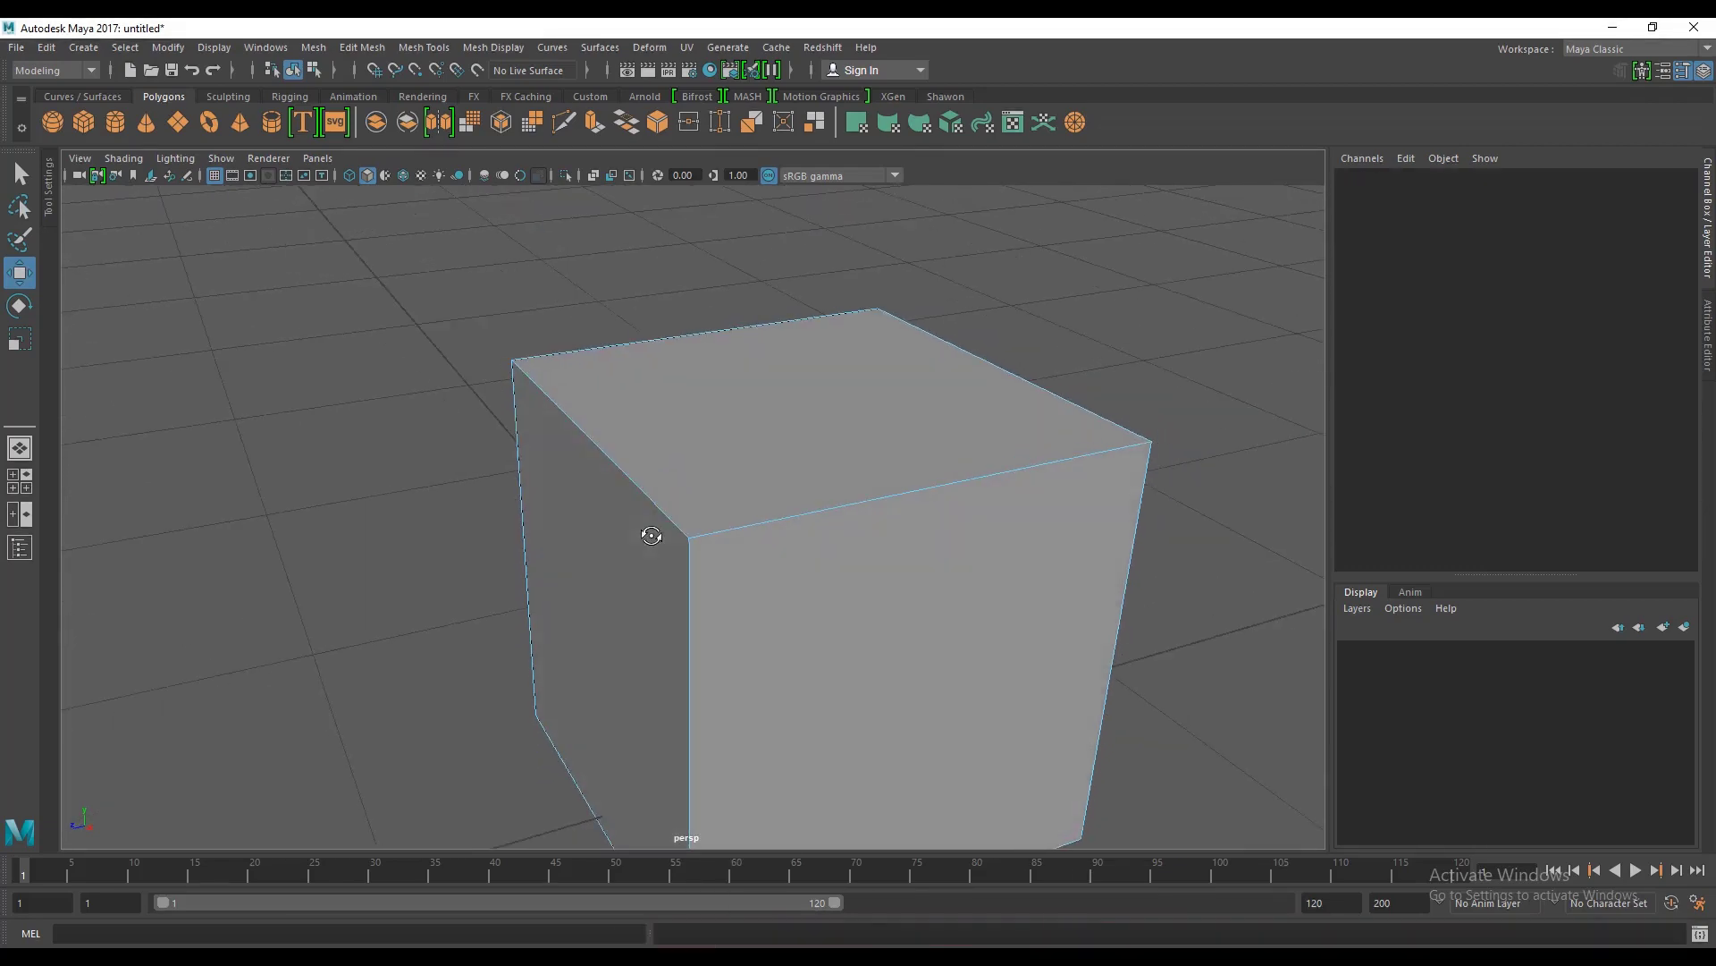
pyautogui.click(596, 418)
pyautogui.keyDown('alt'); pyautogui.moveTo(612, 447); pyautogui.dragTo(827, 431); pyautogui.keyUp('alt')
pyautogui.click(844, 430)
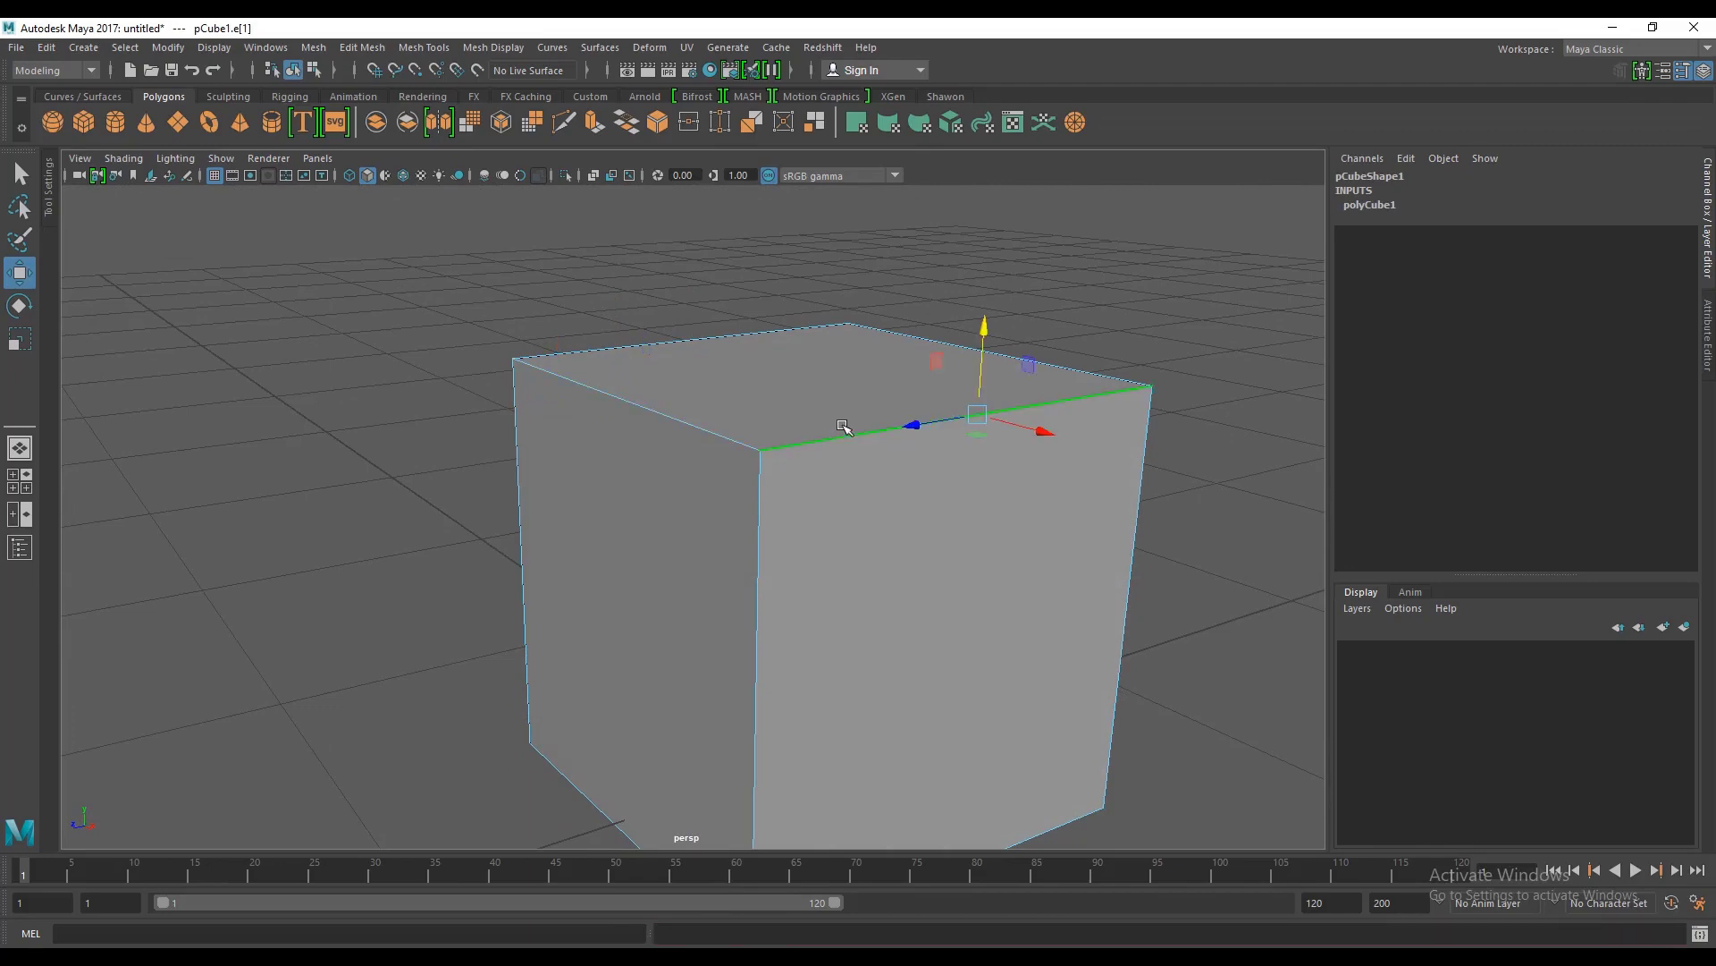
# Step: Try moving the cube's front vertical edge and undo the move
pyautogui.click(759, 537)
pyautogui.moveTo(693, 738)
pyautogui.mouseDown()
pyautogui.moveTo(678, 732)
pyautogui.moveTo(714, 718)
pyautogui.mouseUp()
pyautogui.hotkey('ctrl', 'z')
pyautogui.click(717, 384)
pyautogui.keyDown('alt'); pyautogui.moveTo(740, 475); pyautogui.dragTo(996, 356); pyautogui.keyUp('alt')
pyautogui.scroll(-2, 731, 563)
pyautogui.scroll(5, 828, 487)
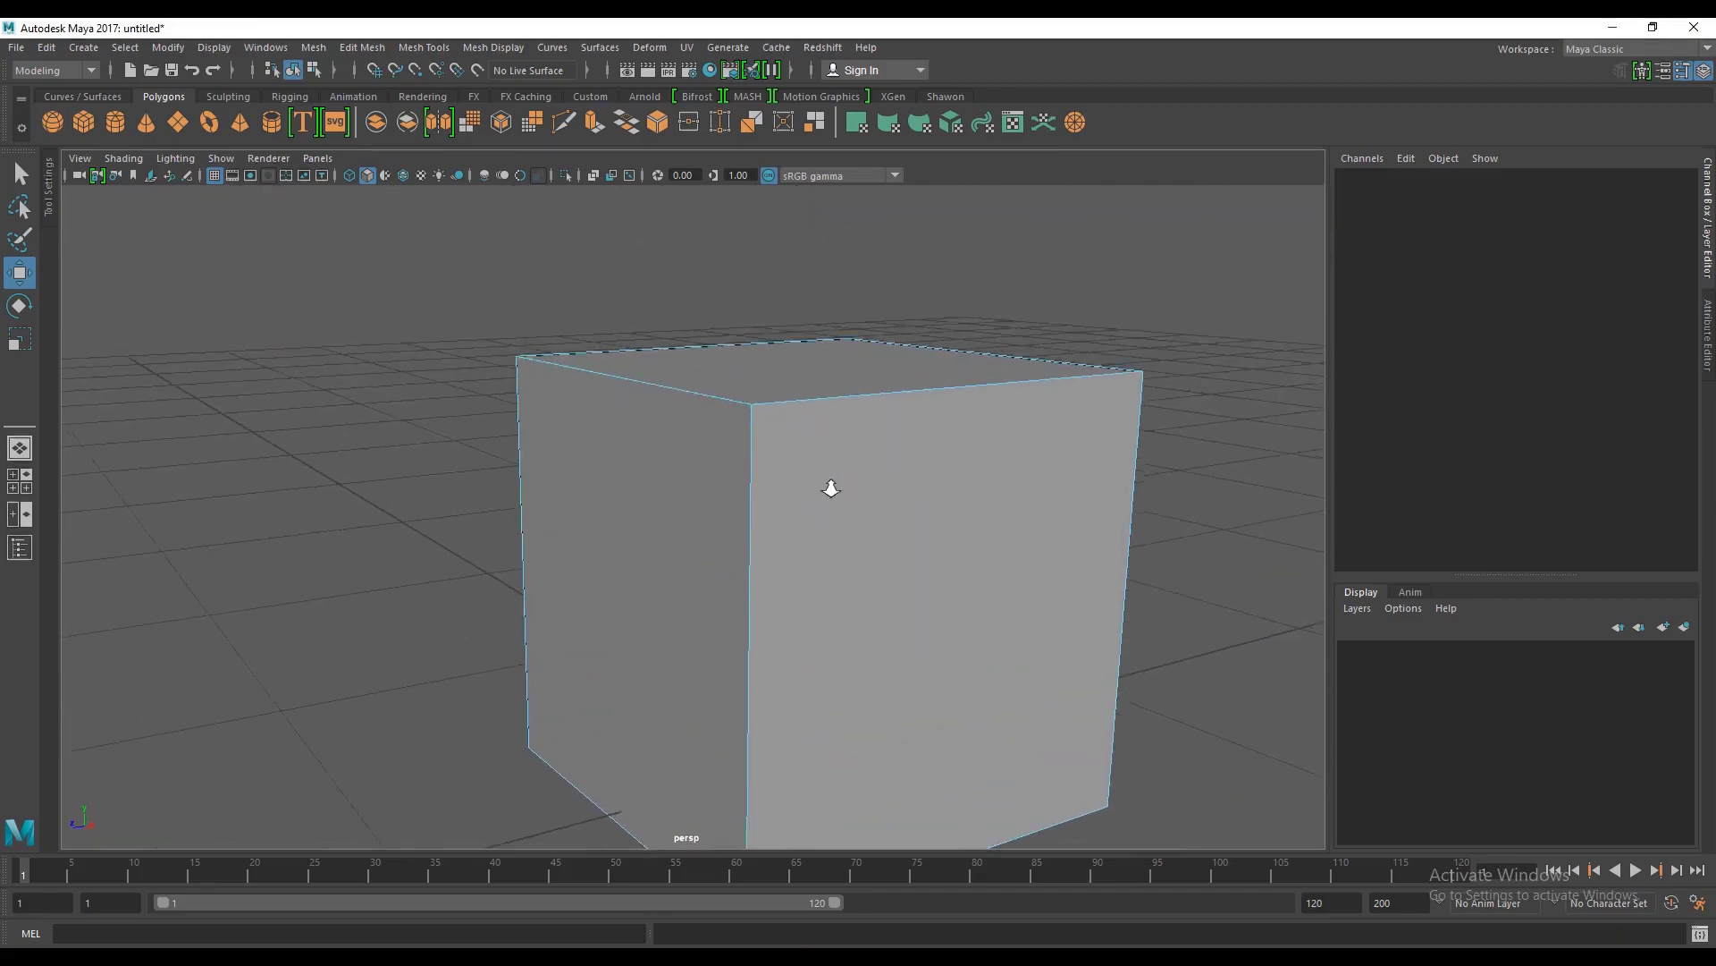
# Step: Switch the cube back to face selection mode and select its top face
pyautogui.keyDown('alt'); pyautogui.moveTo(796, 501); pyautogui.dragTo(682, 582); pyautogui.keyUp('alt')
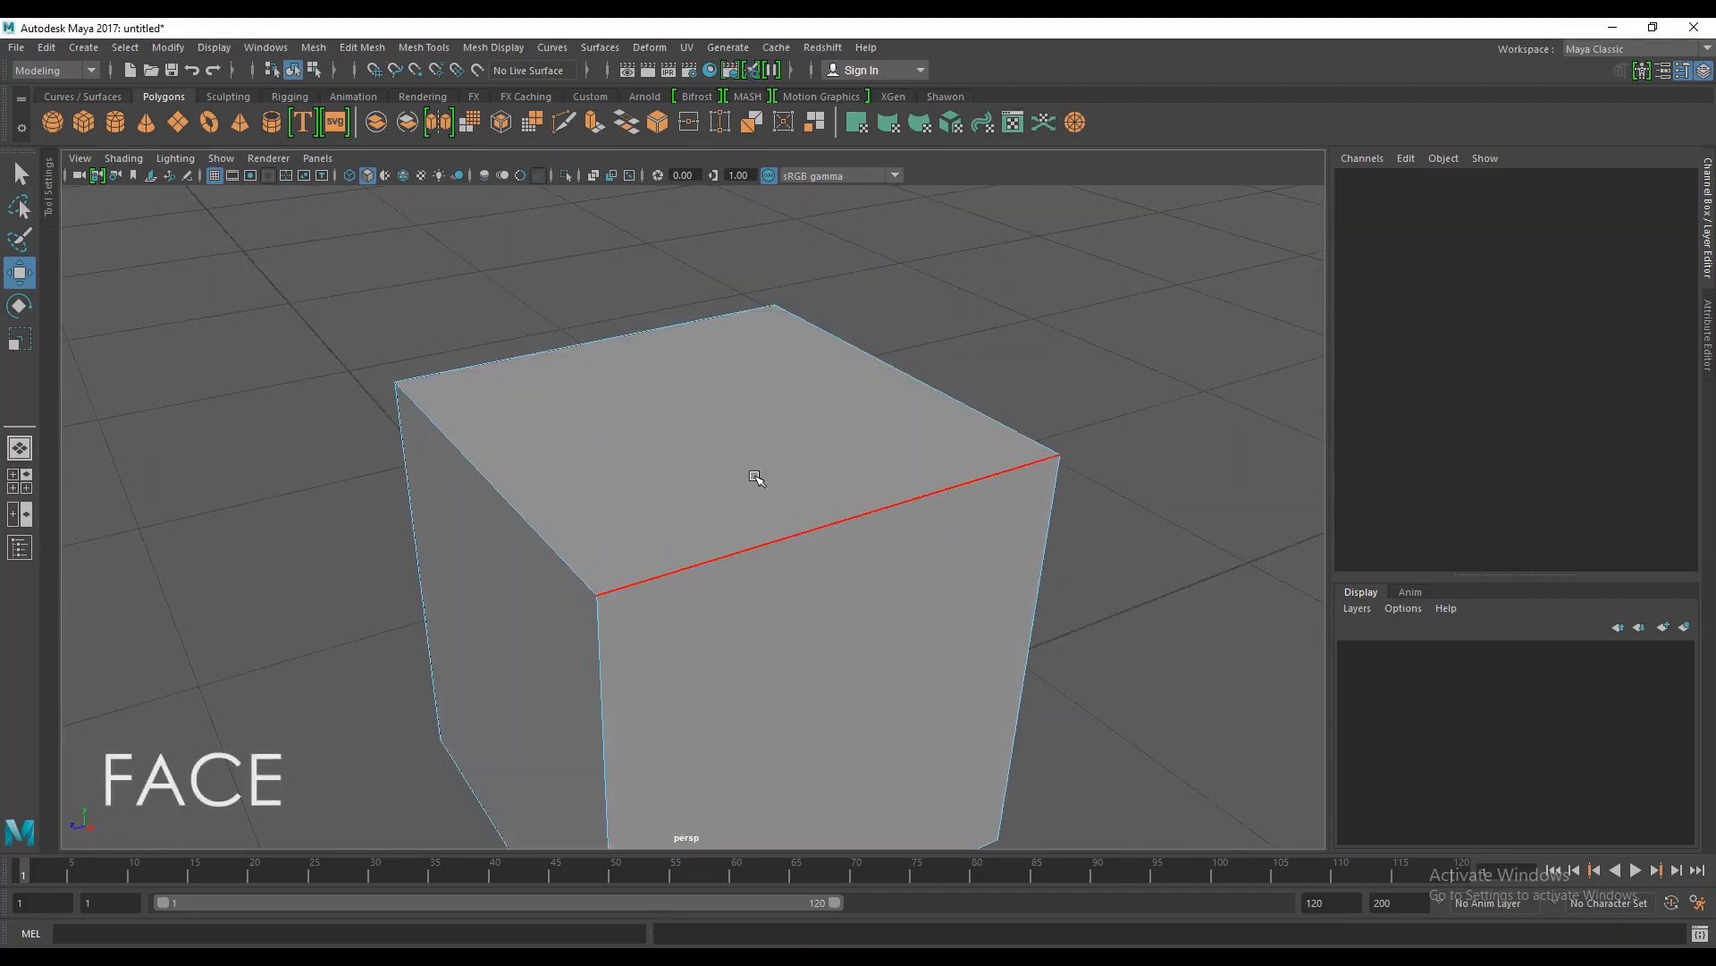
pyautogui.keyDown('alt'); pyautogui.moveTo(751, 474); pyautogui.dragTo(809, 475); pyautogui.keyUp('alt')
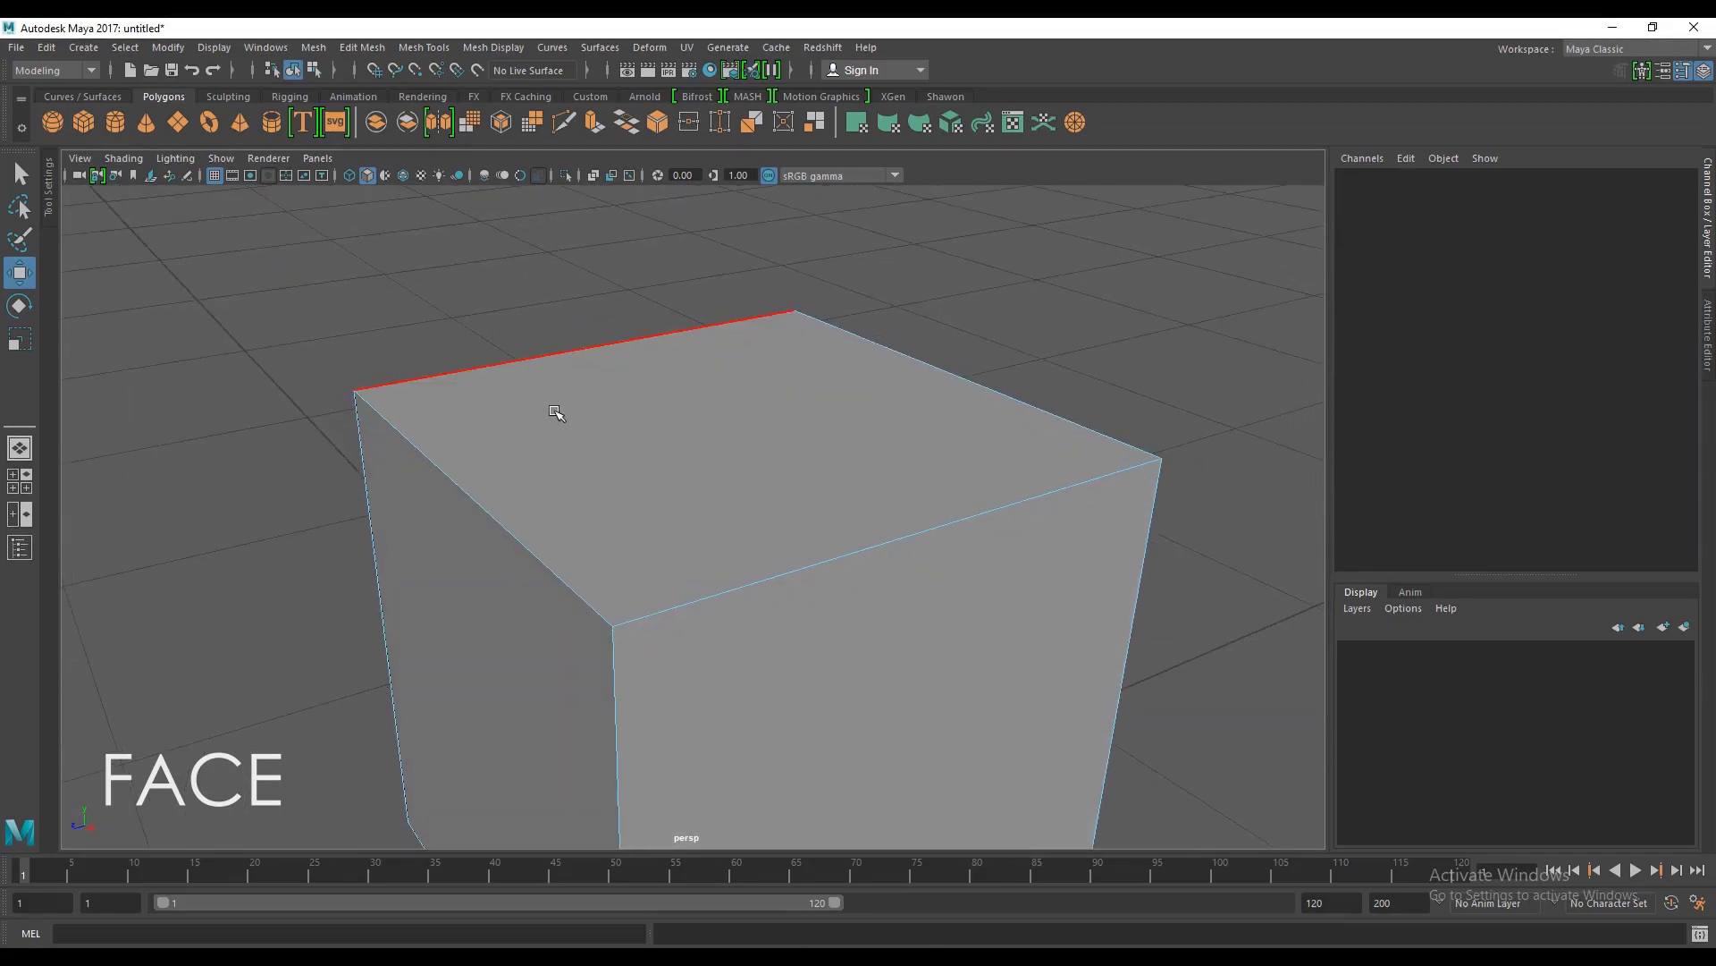
pyautogui.keyDown('alt'); pyautogui.moveTo(621, 475); pyautogui.dragTo(711, 462); pyautogui.keyUp('alt')
pyautogui.moveTo(761, 391); pyautogui.dragTo(749, 435, button='right')
pyautogui.scroll(-4, 747, 434)
pyautogui.keyDown('alt'); pyautogui.moveTo(747, 434); pyautogui.dragTo(751, 414); pyautogui.keyUp('alt')
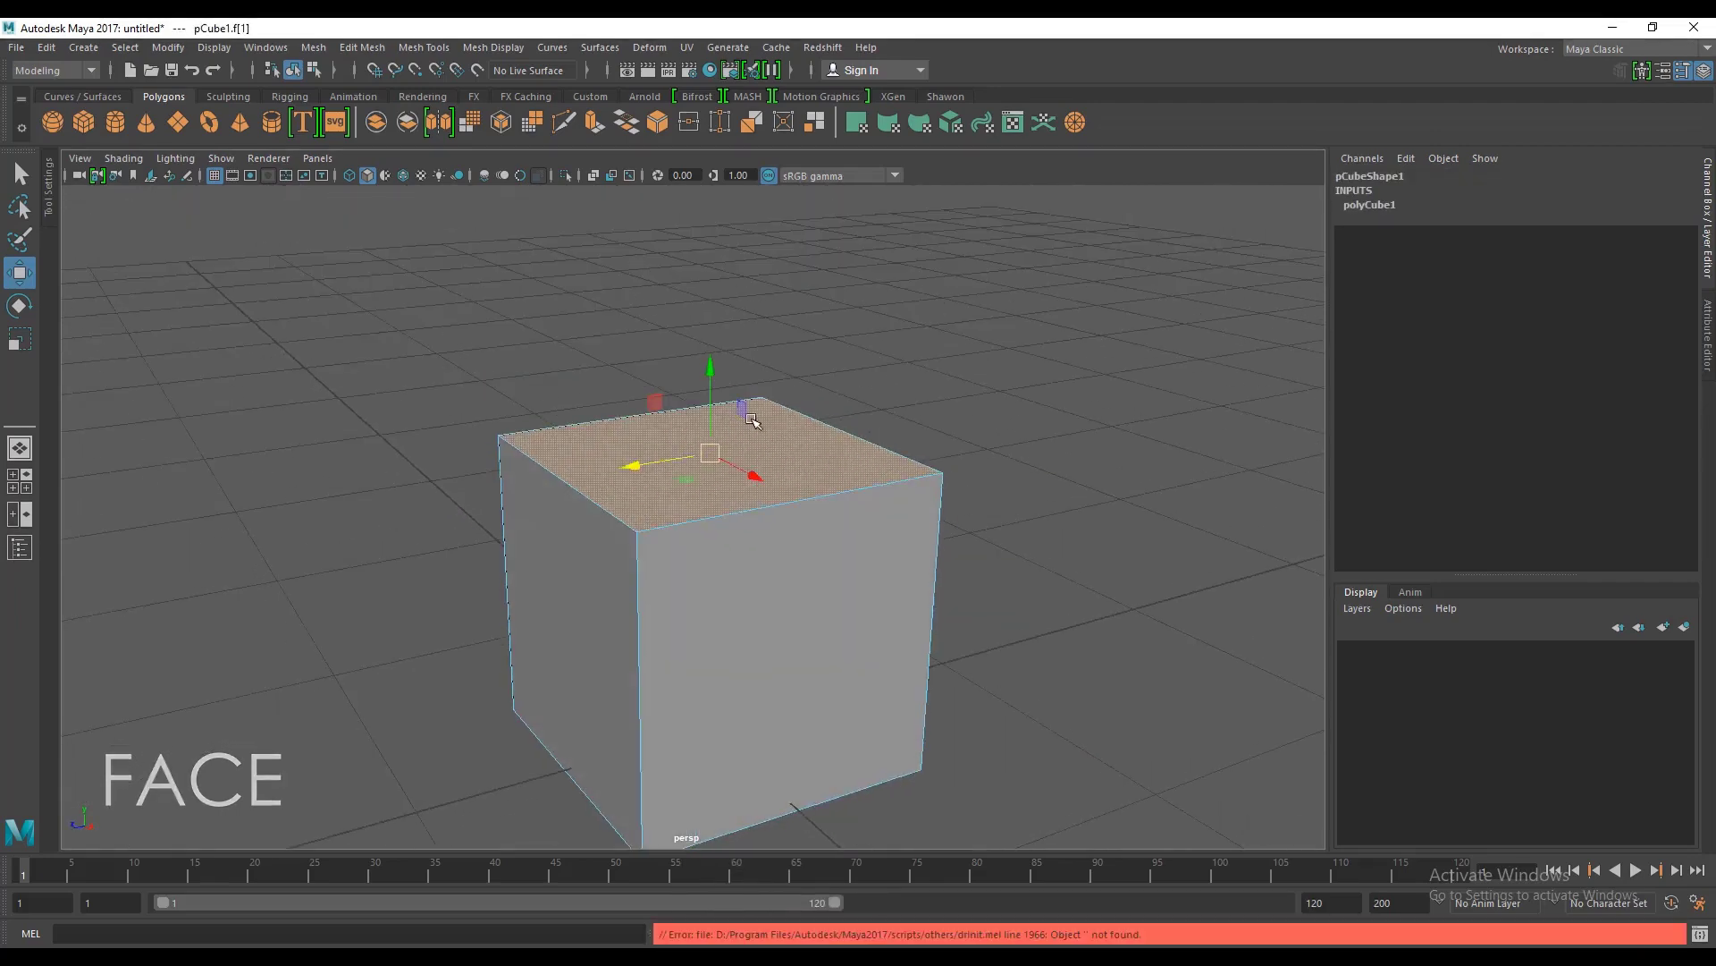
pyautogui.click(752, 399)
pyautogui.click(787, 439)
pyautogui.keyDown('alt'); pyautogui.moveTo(854, 460); pyautogui.dragTo(827, 463); pyautogui.keyUp('alt')
# Step: Try raising the top face slightly, undo the move and clear the face selection
pyautogui.moveTo(702, 366)
pyautogui.mouseDown()
pyautogui.moveTo(700, 487)
pyautogui.moveTo(701, 345)
pyautogui.mouseUp()
pyautogui.hotkey('ctrl', 'z')
pyautogui.moveTo(1004, 400)
pyautogui.keyDown('alt'); pyautogui.mouseDown()
pyautogui.moveTo(949, 410)
pyautogui.moveTo(1028, 420)
pyautogui.mouseUp(); pyautogui.keyUp('alt')
pyautogui.click(952, 429)
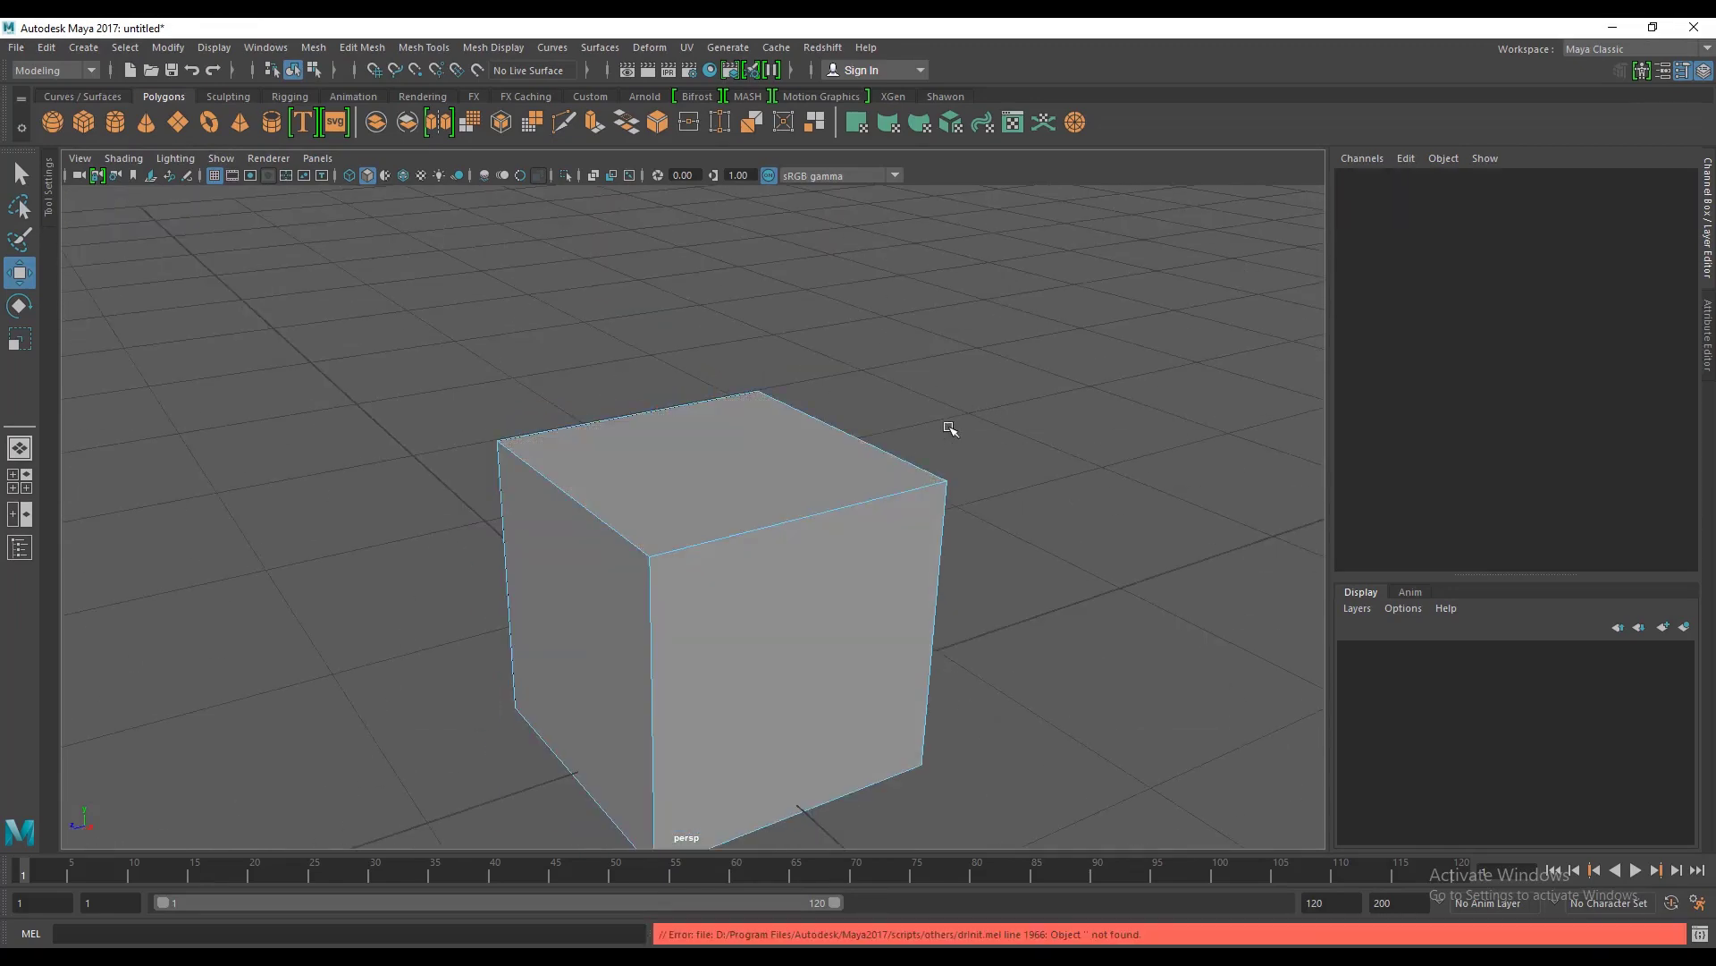
# Step: Return the cube from face selection to object mode and select the whole cube
pyautogui.keyDown('alt'); pyautogui.moveTo(833, 531); pyautogui.dragTo(866, 429, button='middle'); pyautogui.keyUp('alt')
pyautogui.keyDown('alt'); pyautogui.moveTo(867, 431); pyautogui.dragTo(904, 437); pyautogui.keyUp('alt')
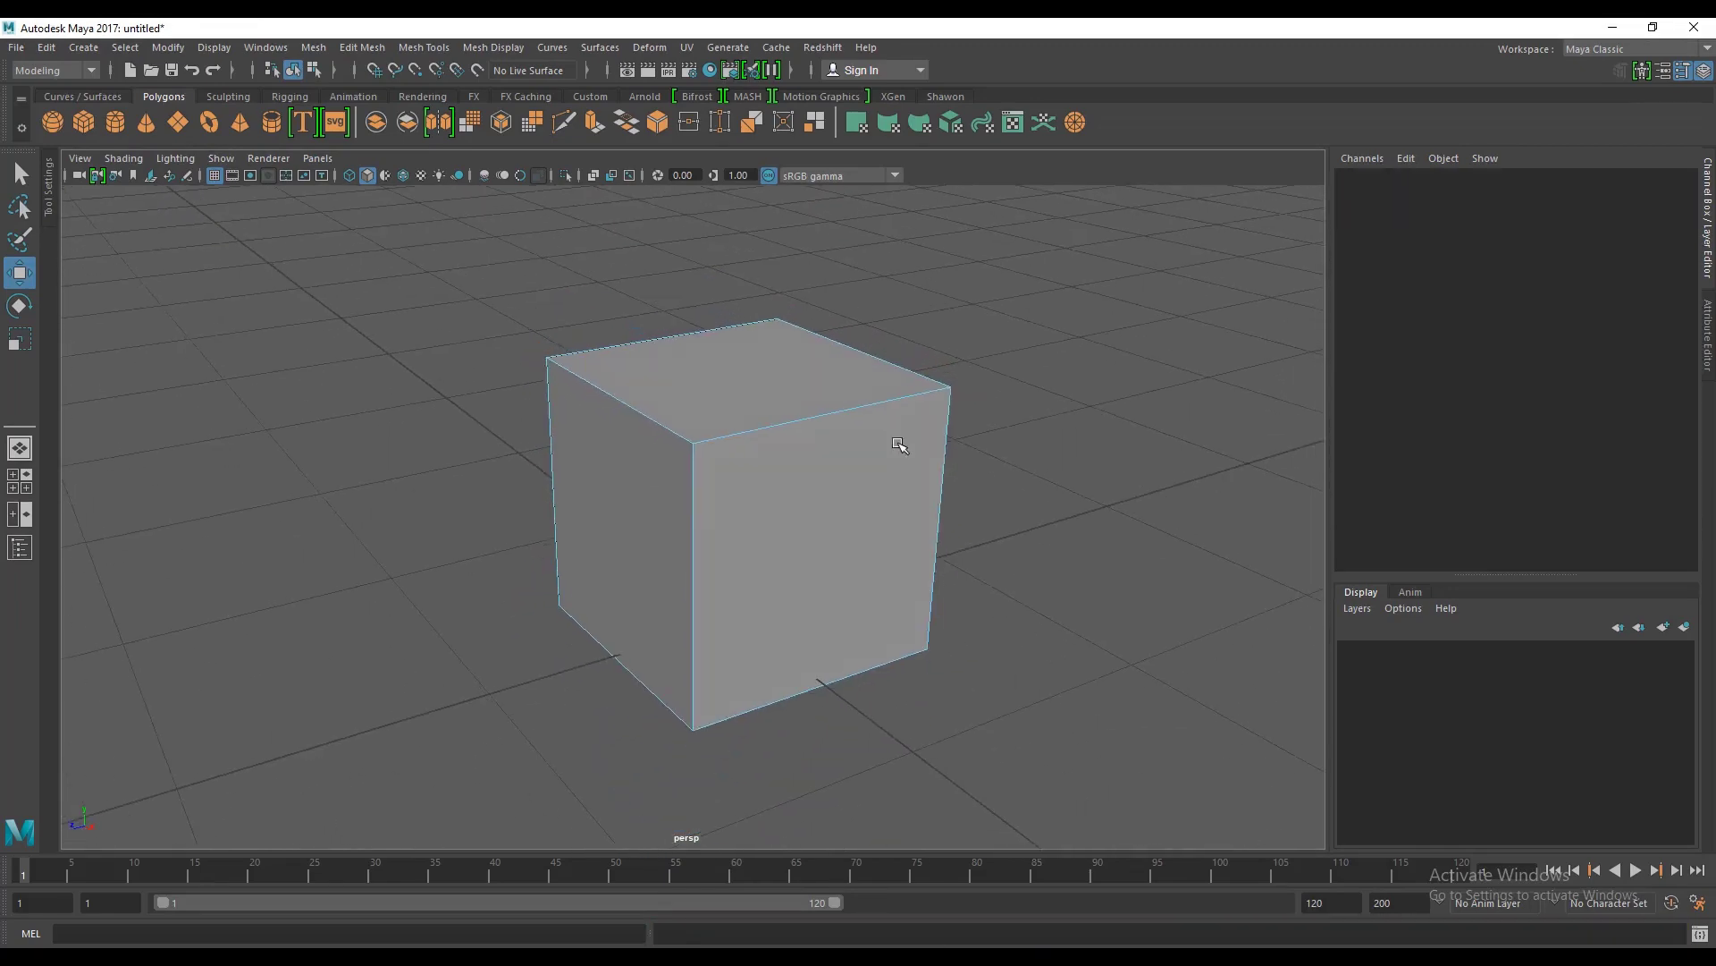
pyautogui.moveTo(765, 426); pyautogui.dragTo(820, 375, button='right')
pyautogui.click(1050, 253)
pyautogui.click(755, 475)
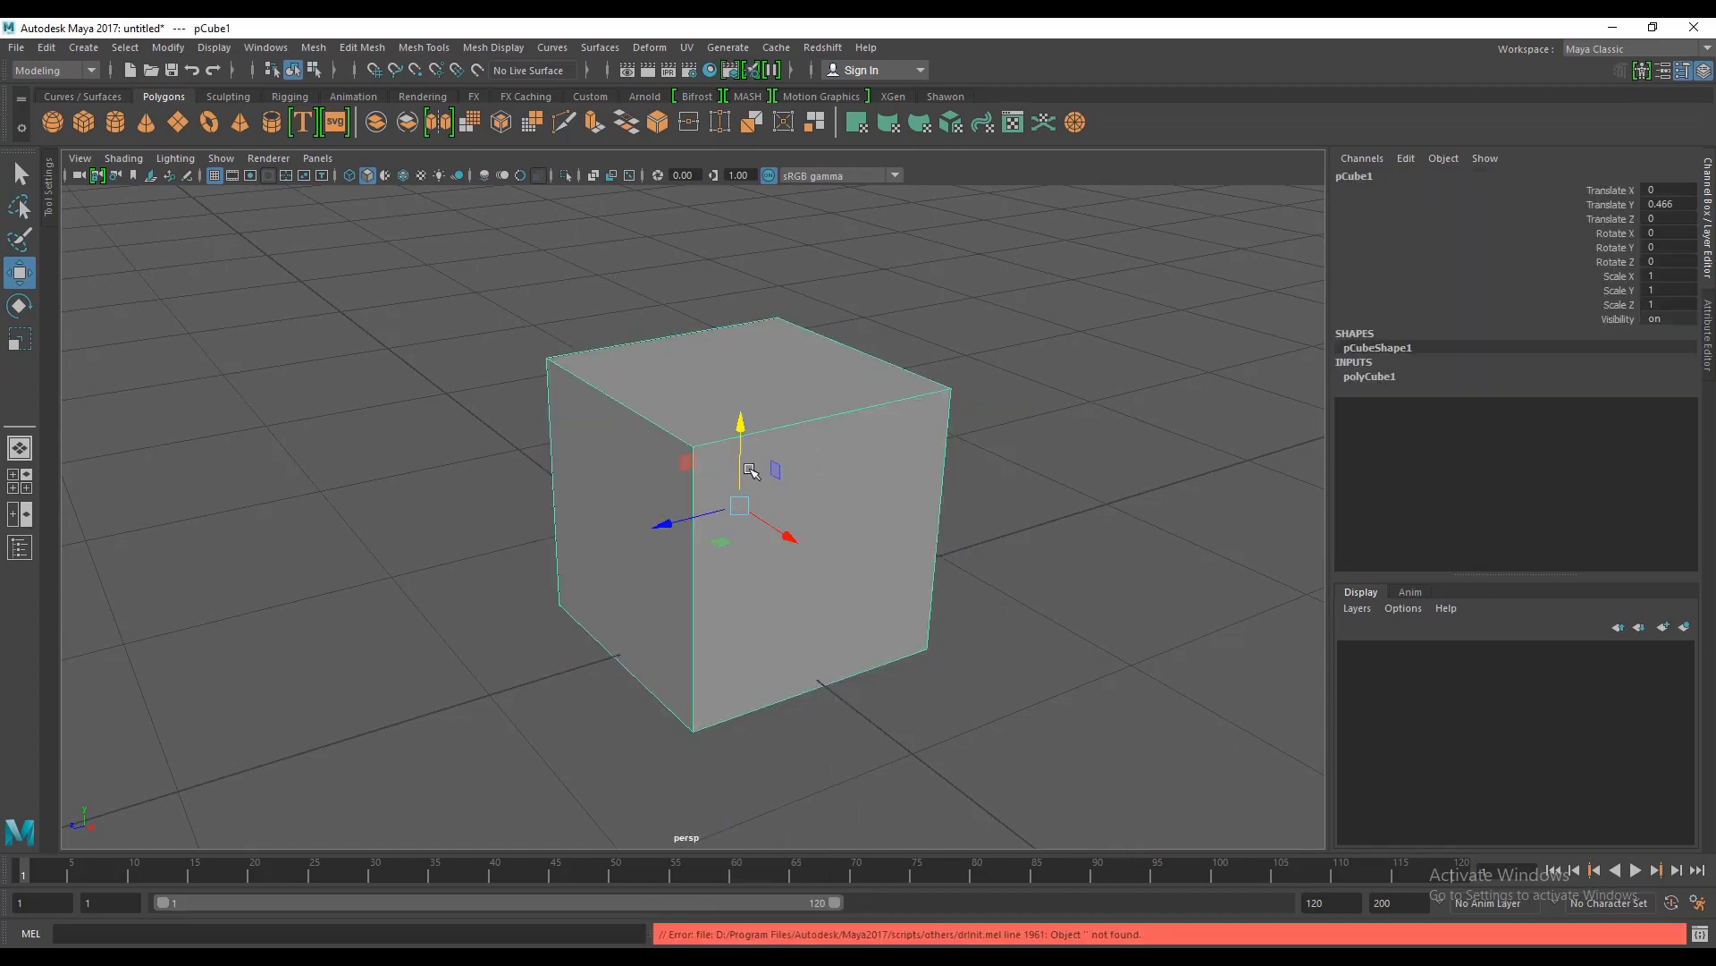
# Step: Raise the whole cube slightly to a Translate Y of about 0.518
pyautogui.scroll(-3, 727, 510)
pyautogui.moveTo(755, 475)
pyautogui.keyDown('alt'); pyautogui.mouseDown()
pyautogui.moveTo(728, 510)
pyautogui.moveTo(751, 509)
pyautogui.moveTo(742, 469)
pyautogui.mouseUp(); pyautogui.keyUp('alt')
pyautogui.scroll(2, 726, 513)
pyautogui.keyDown('alt'); pyautogui.moveTo(751, 482); pyautogui.dragTo(820, 513, button='right'); pyautogui.keyUp('alt')
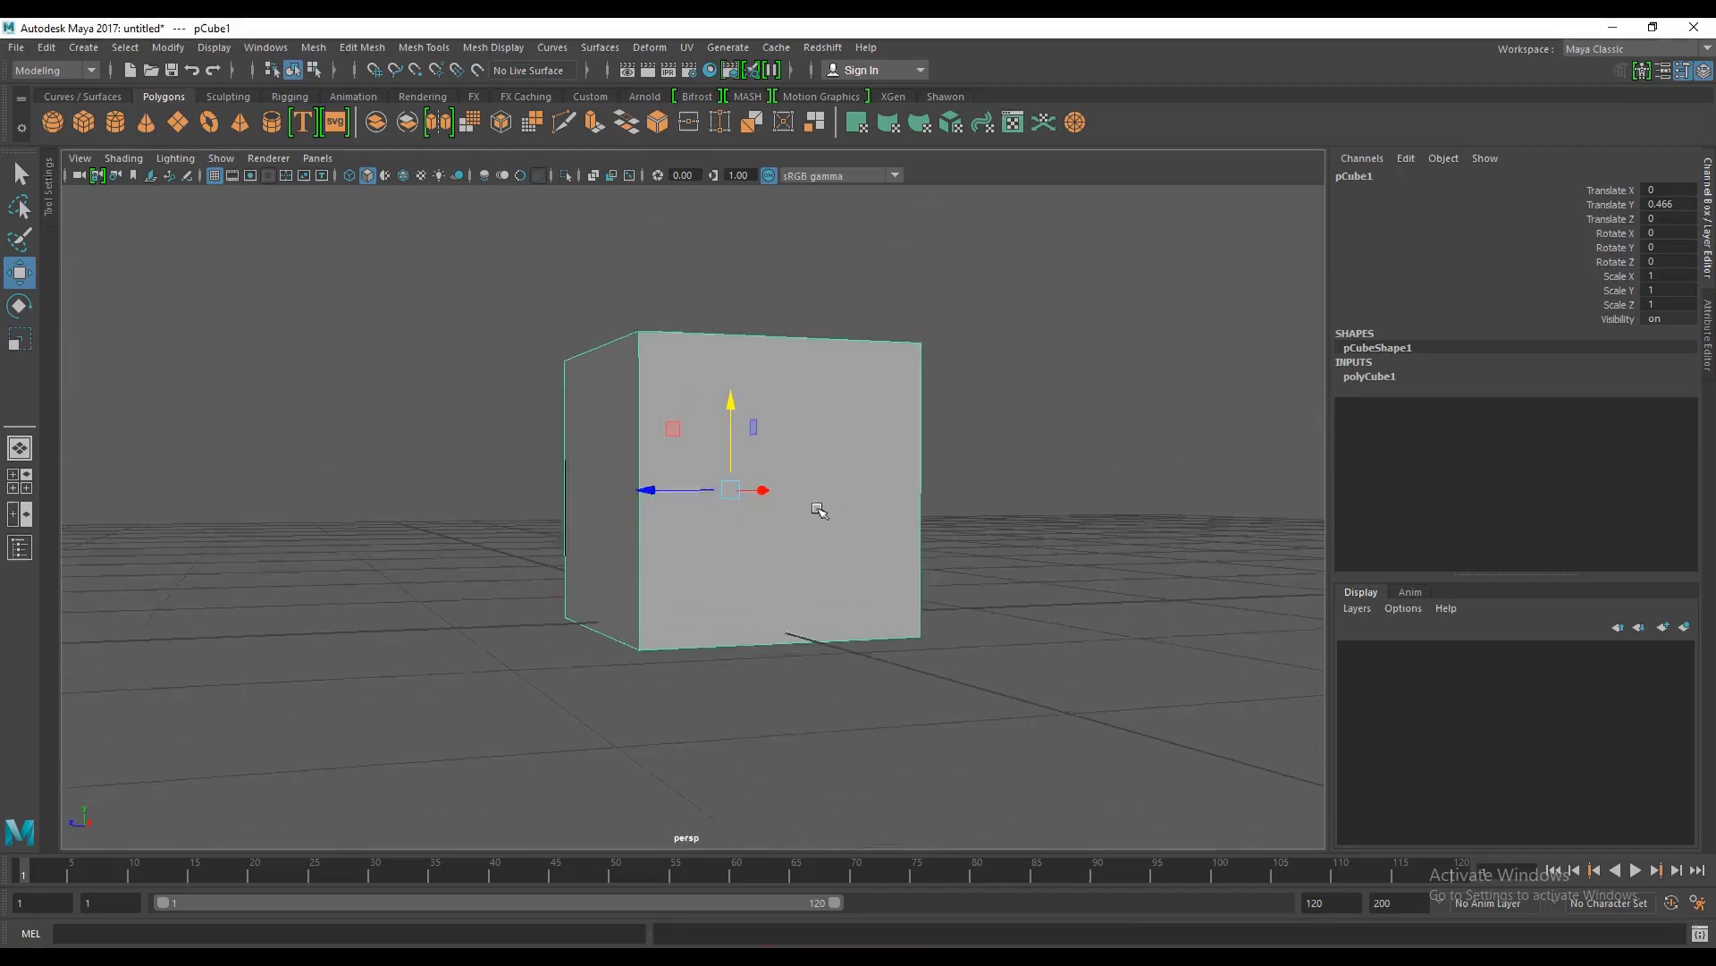
pyautogui.keyDown('alt'); pyautogui.moveTo(820, 514); pyautogui.dragTo(781, 554, button='middle'); pyautogui.keyUp('alt')
pyautogui.moveTo(694, 435); pyautogui.dragTo(630, 424)
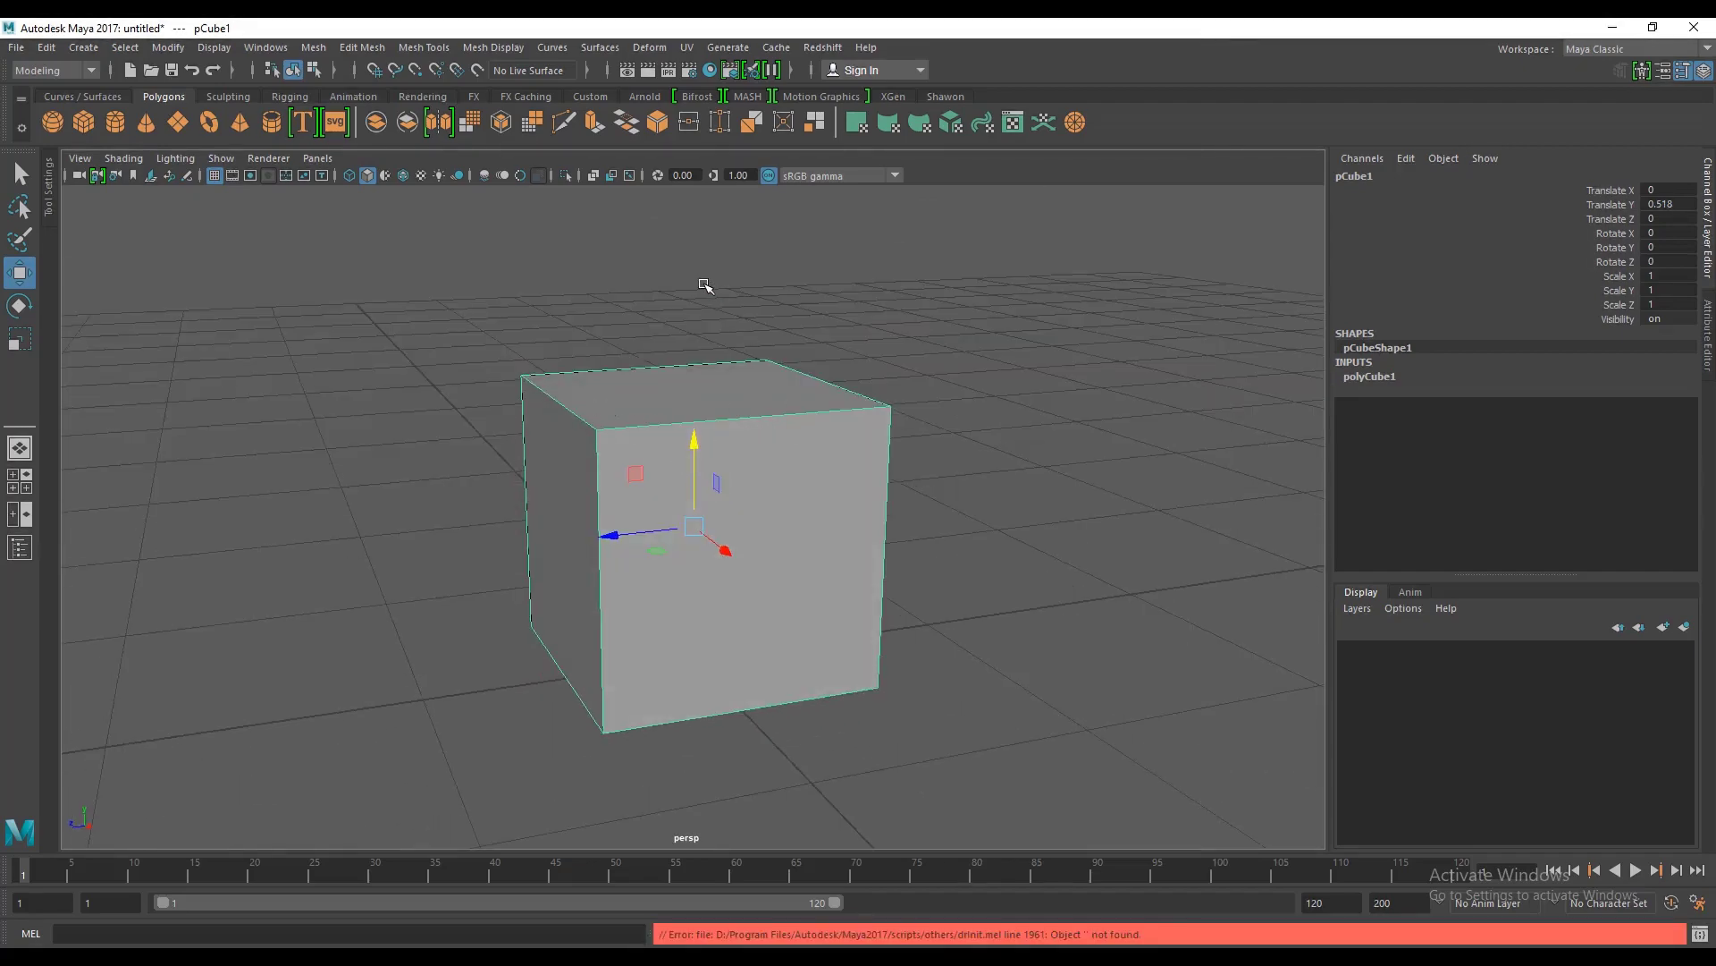
pyautogui.click(704, 285)
pyautogui.click(782, 409)
pyautogui.keyDown('alt'); pyautogui.moveTo(782, 410); pyautogui.dragTo(869, 513, button='right'); pyautogui.keyUp('alt')
pyautogui.keyDown('alt'); pyautogui.moveTo(657, 371); pyautogui.dragTo(654, 418); pyautogui.keyUp('alt')
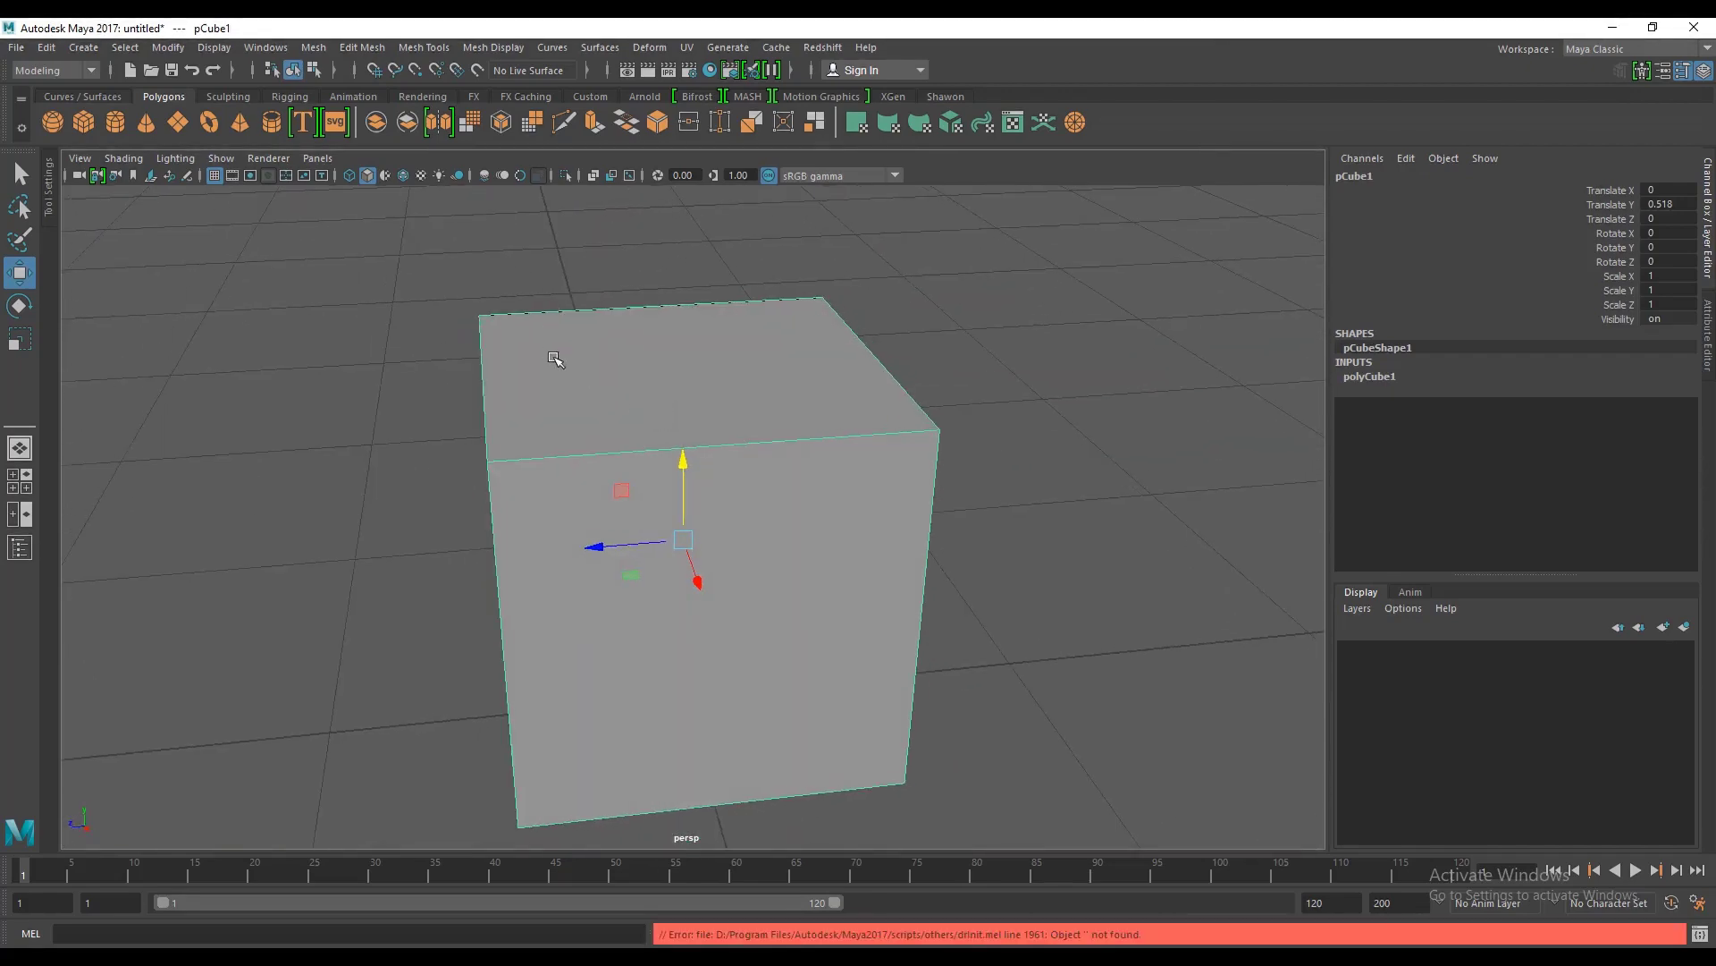
pyautogui.keyDown('alt'); pyautogui.moveTo(555, 358); pyautogui.dragTo(530, 330); pyautogui.keyUp('alt')
pyautogui.keyDown('alt'); pyautogui.moveTo(715, 401); pyautogui.dragTo(669, 386, button='right'); pyautogui.keyUp('alt')
pyautogui.keyDown('alt'); pyautogui.moveTo(669, 386); pyautogui.dragTo(693, 387); pyautogui.keyUp('alt')
pyautogui.keyDown('alt'); pyautogui.moveTo(693, 387); pyautogui.dragTo(777, 398, button='right'); pyautogui.keyUp('alt')
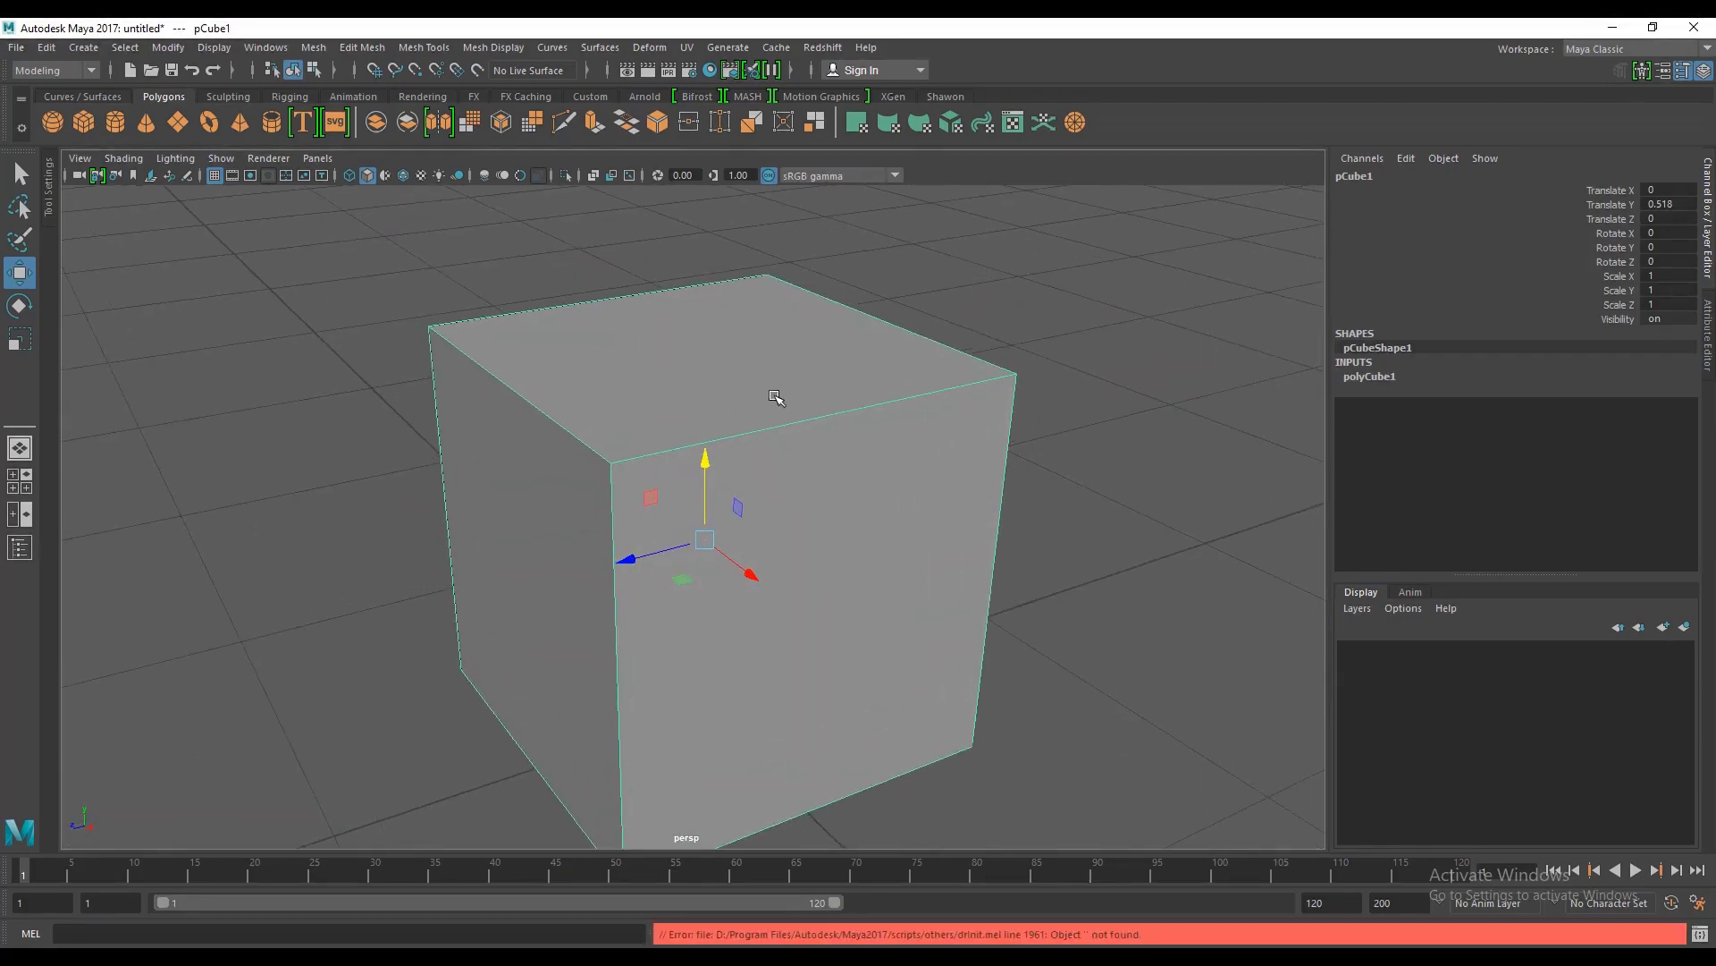
pyautogui.keyDown('alt'); pyautogui.moveTo(778, 398); pyautogui.dragTo(748, 397); pyautogui.keyUp('alt')
pyautogui.click(920, 238)
pyautogui.keyDown('alt'); pyautogui.moveTo(938, 314); pyautogui.dragTo(889, 269); pyautogui.keyUp('alt')
pyautogui.click(786, 354)
pyautogui.keyDown('alt'); pyautogui.moveTo(785, 354); pyautogui.dragTo(786, 389); pyautogui.keyUp('alt')
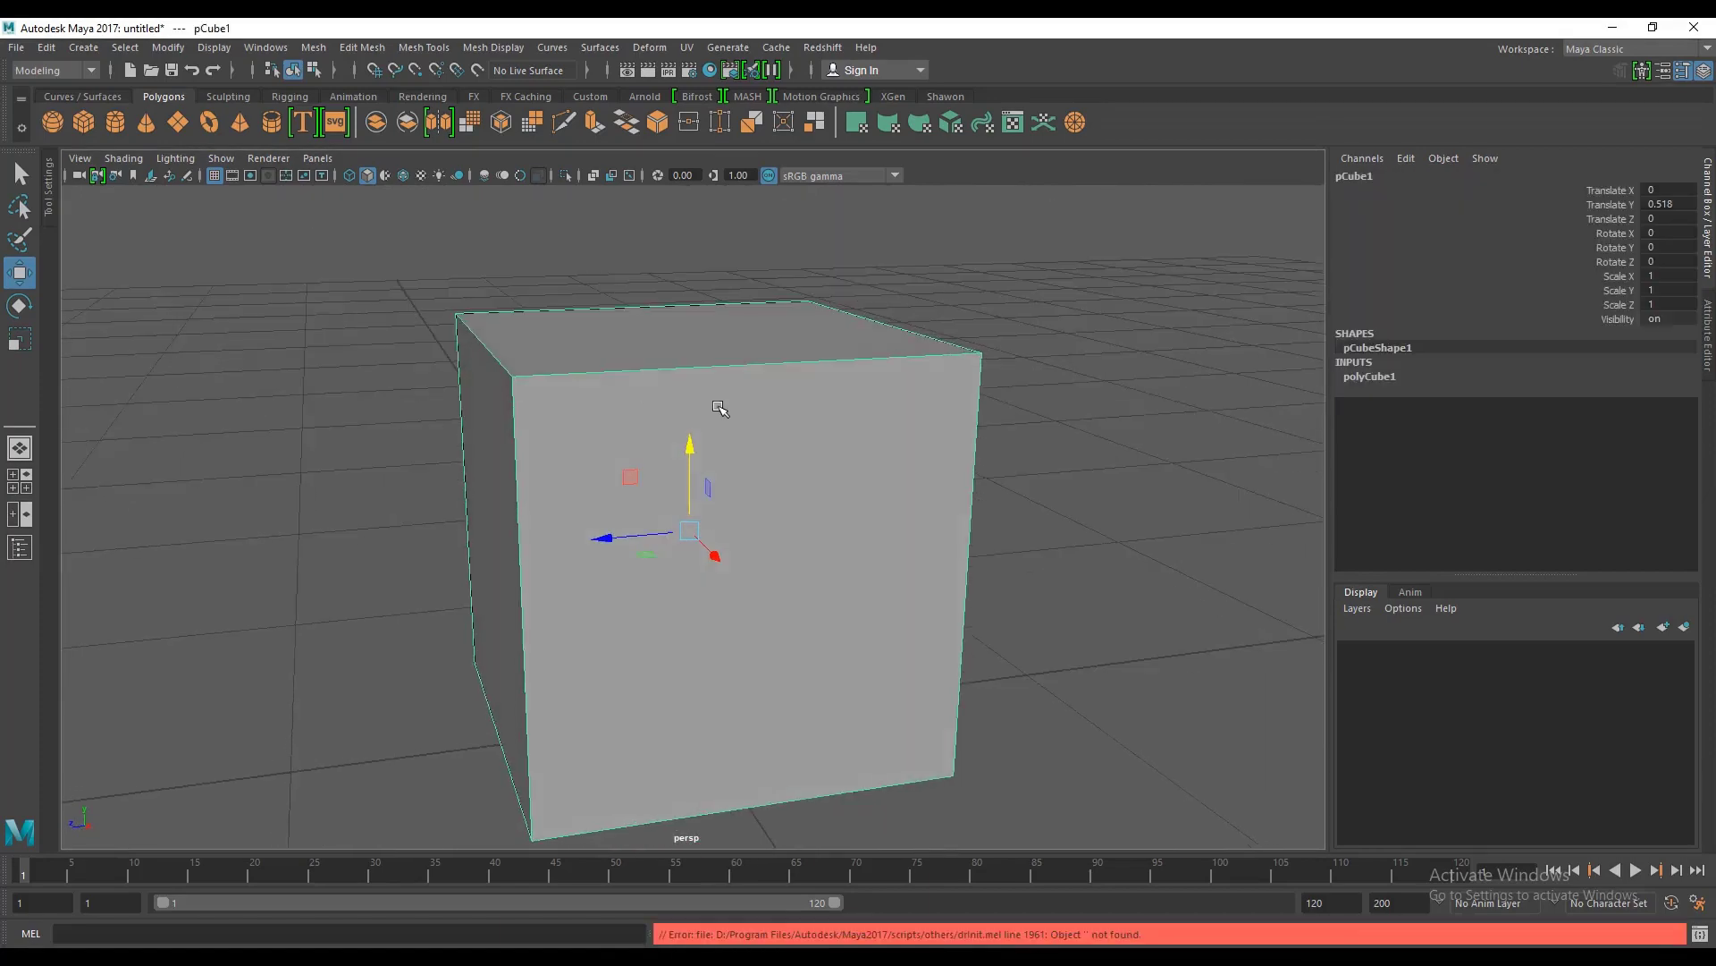
pyautogui.keyDown('alt'); pyautogui.moveTo(723, 407); pyautogui.dragTo(640, 391, button='right'); pyautogui.keyUp('alt')
pyautogui.keyDown('alt'); pyautogui.moveTo(651, 425); pyautogui.dragTo(656, 429); pyautogui.keyUp('alt')
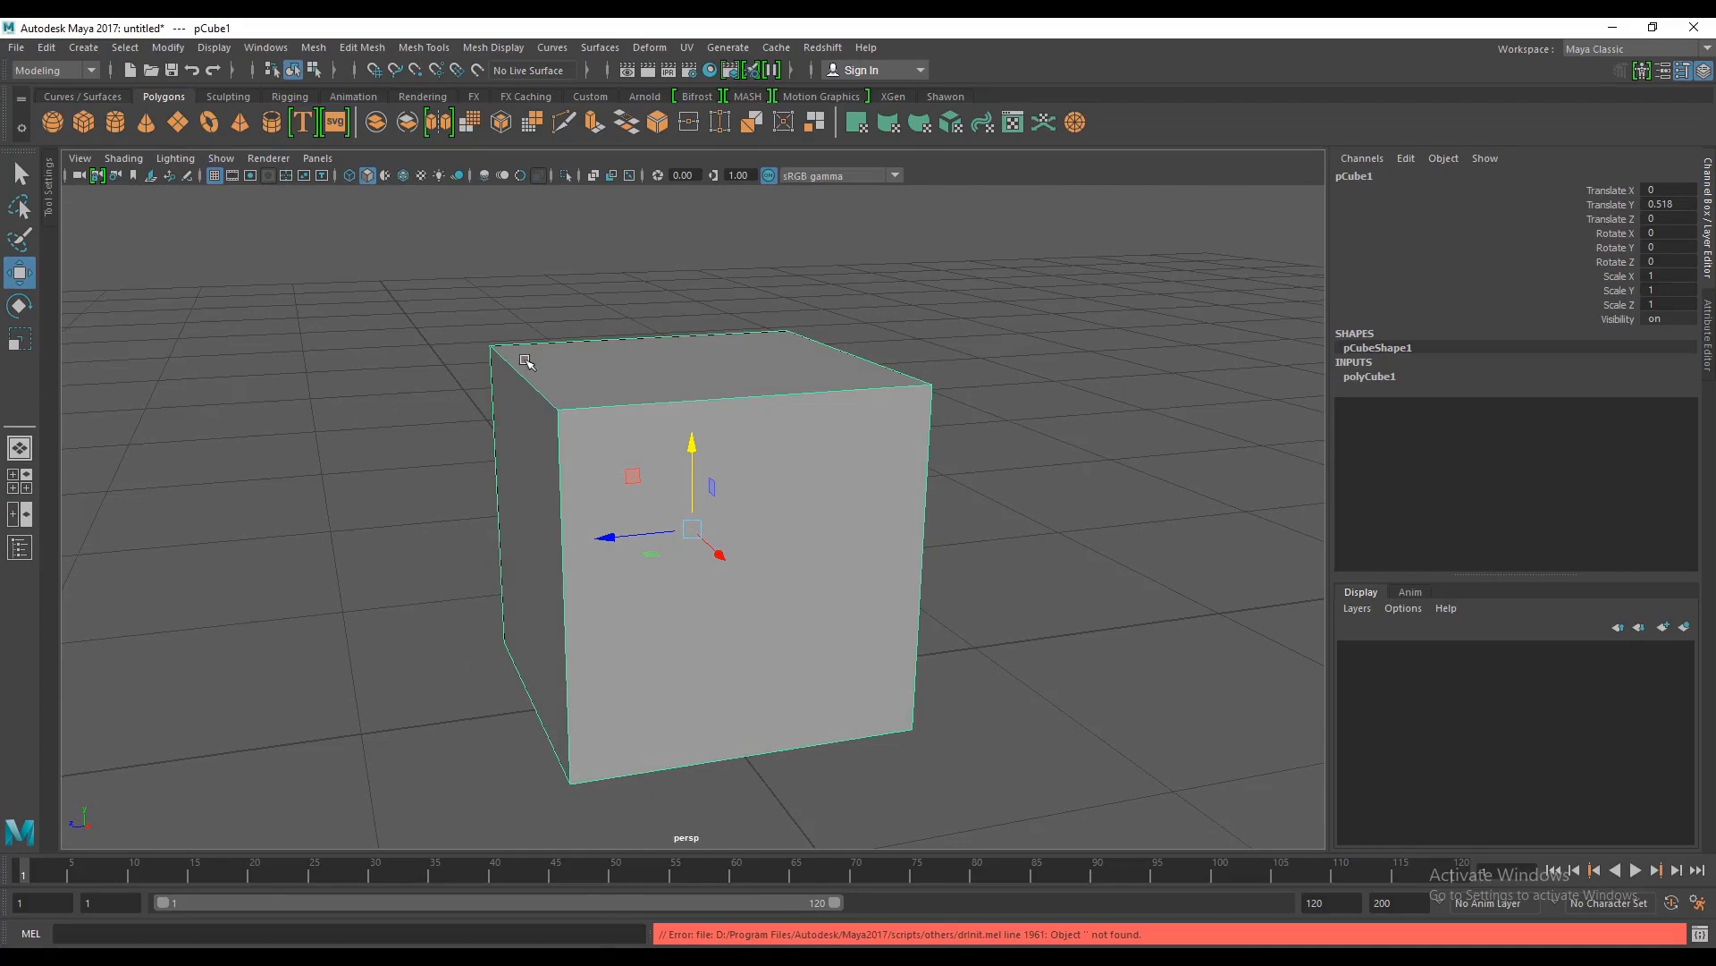
pyautogui.keyDown('alt'); pyautogui.moveTo(809, 407); pyautogui.dragTo(783, 407); pyautogui.keyUp('alt')
pyautogui.keyDown('alt'); pyautogui.moveTo(888, 418); pyautogui.dragTo(818, 408, button='right'); pyautogui.keyUp('alt')
pyautogui.keyDown('alt'); pyautogui.moveTo(818, 407); pyautogui.dragTo(854, 408); pyautogui.keyUp('alt')
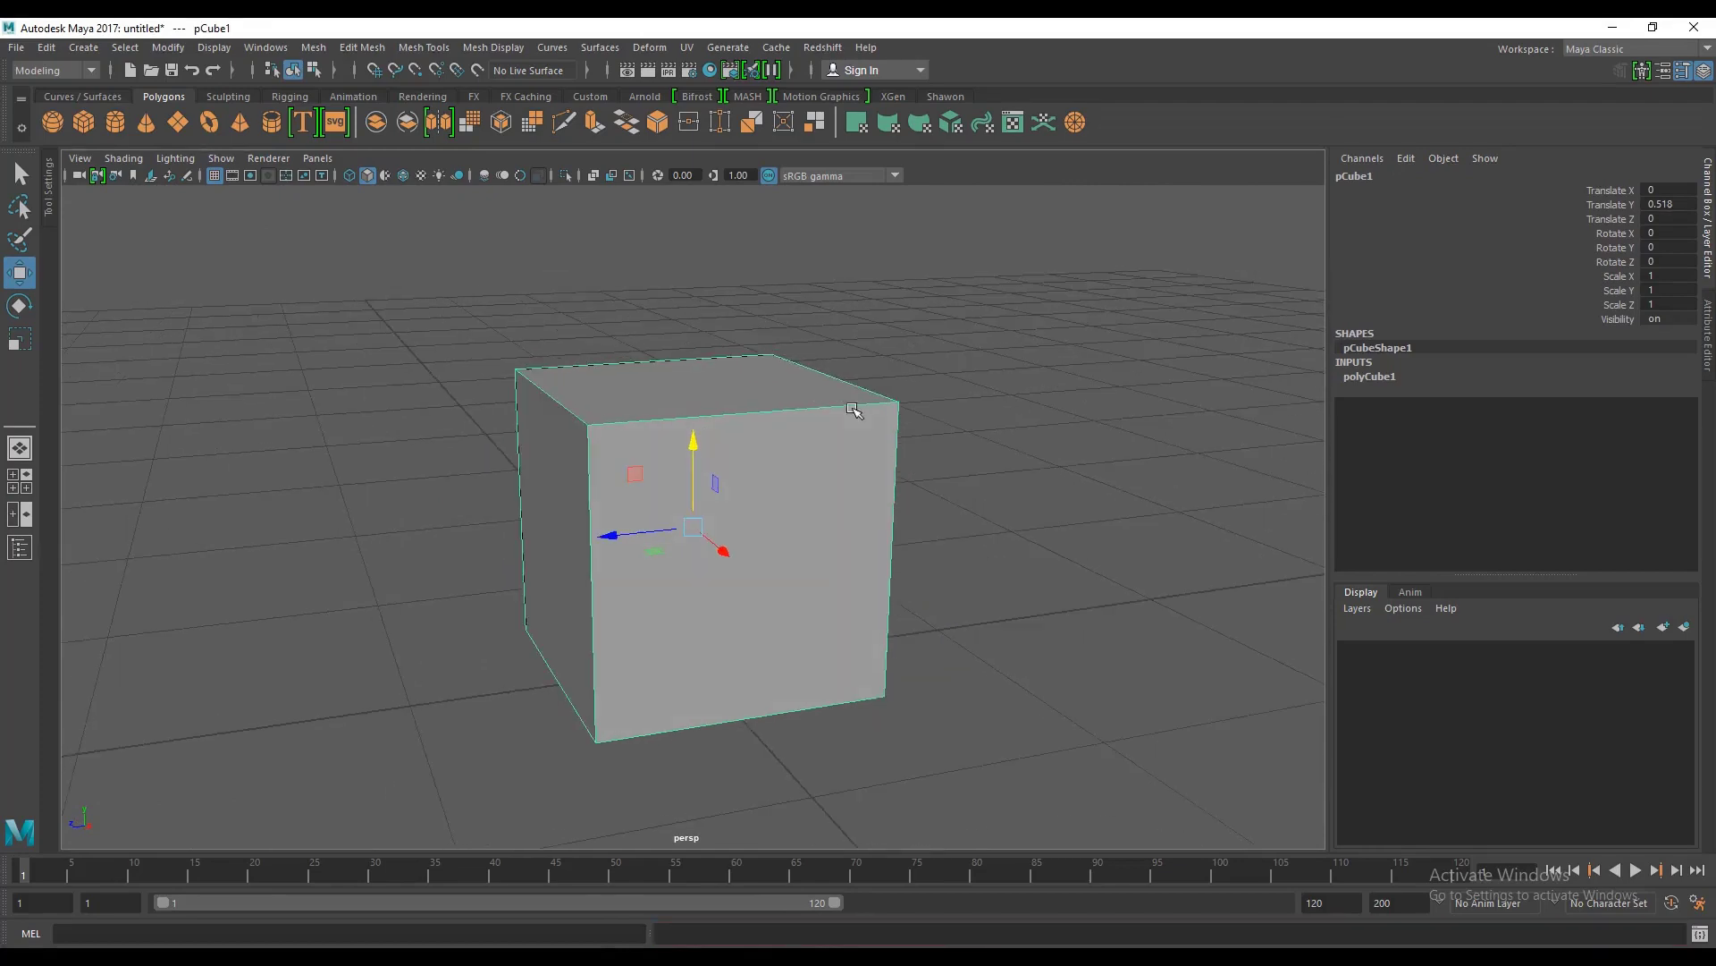
pyautogui.click(789, 250)
pyautogui.keyDown('alt'); pyautogui.moveTo(949, 443); pyautogui.dragTo(894, 419); pyautogui.keyUp('alt')
pyautogui.click(705, 413)
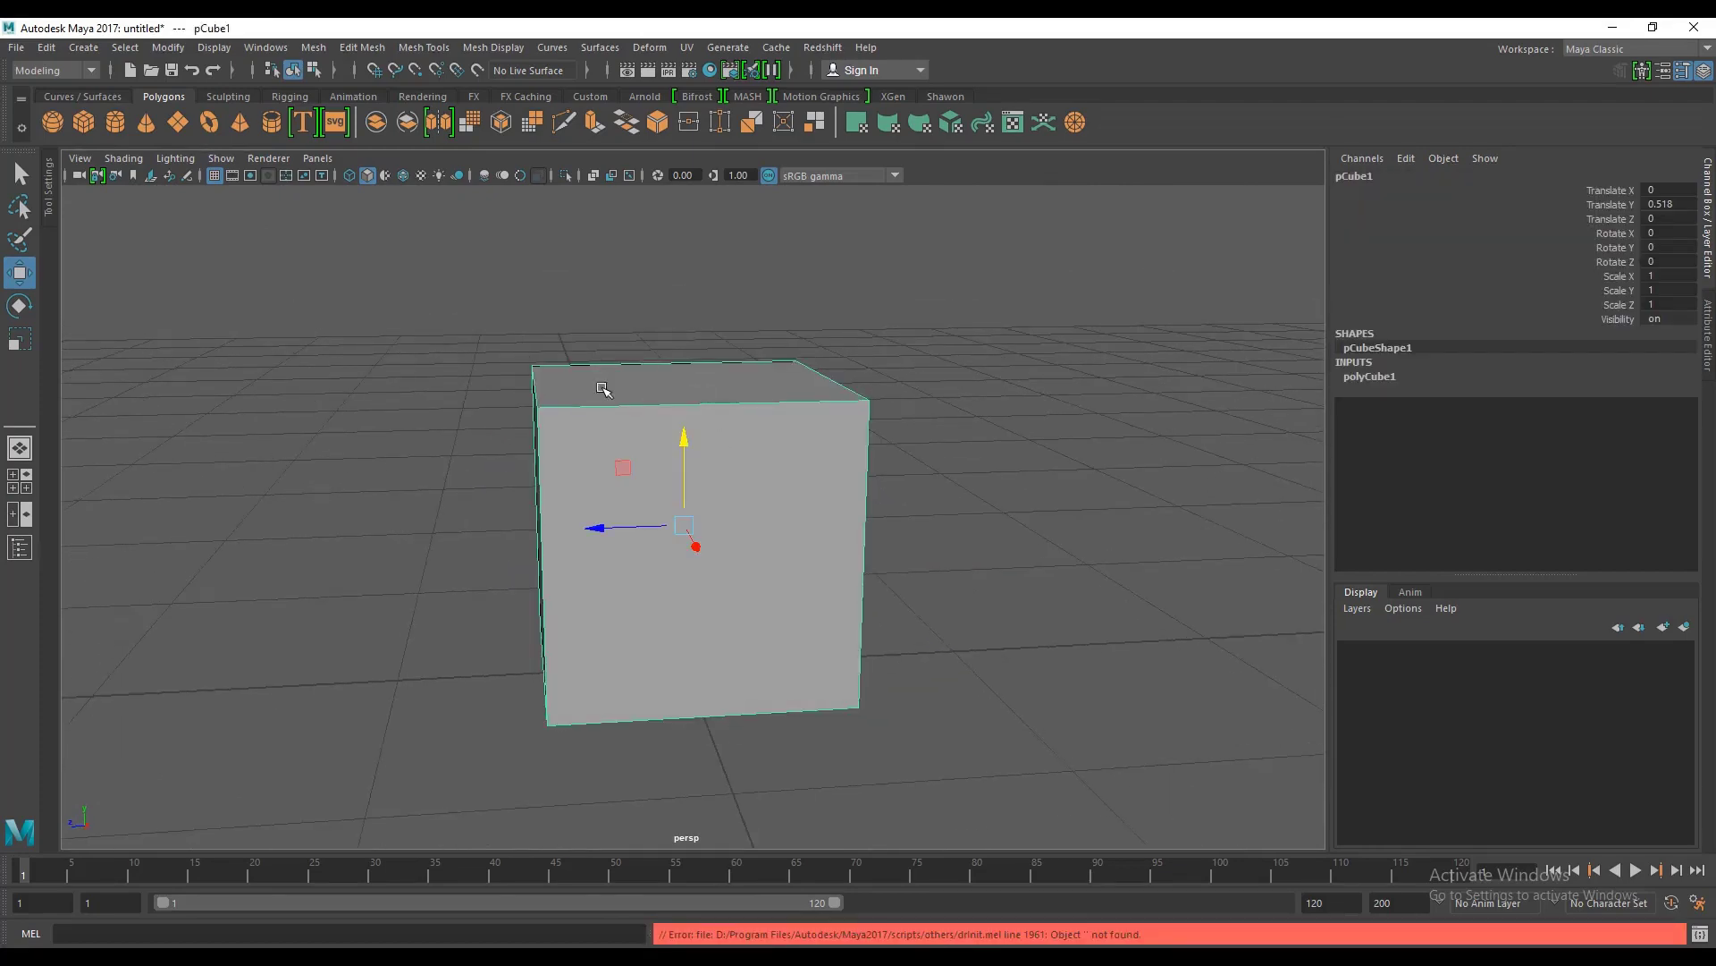
pyautogui.click(601, 321)
pyautogui.keyDown('alt'); pyautogui.moveTo(605, 329); pyautogui.dragTo(632, 334); pyautogui.keyUp('alt')
pyautogui.click(593, 402)
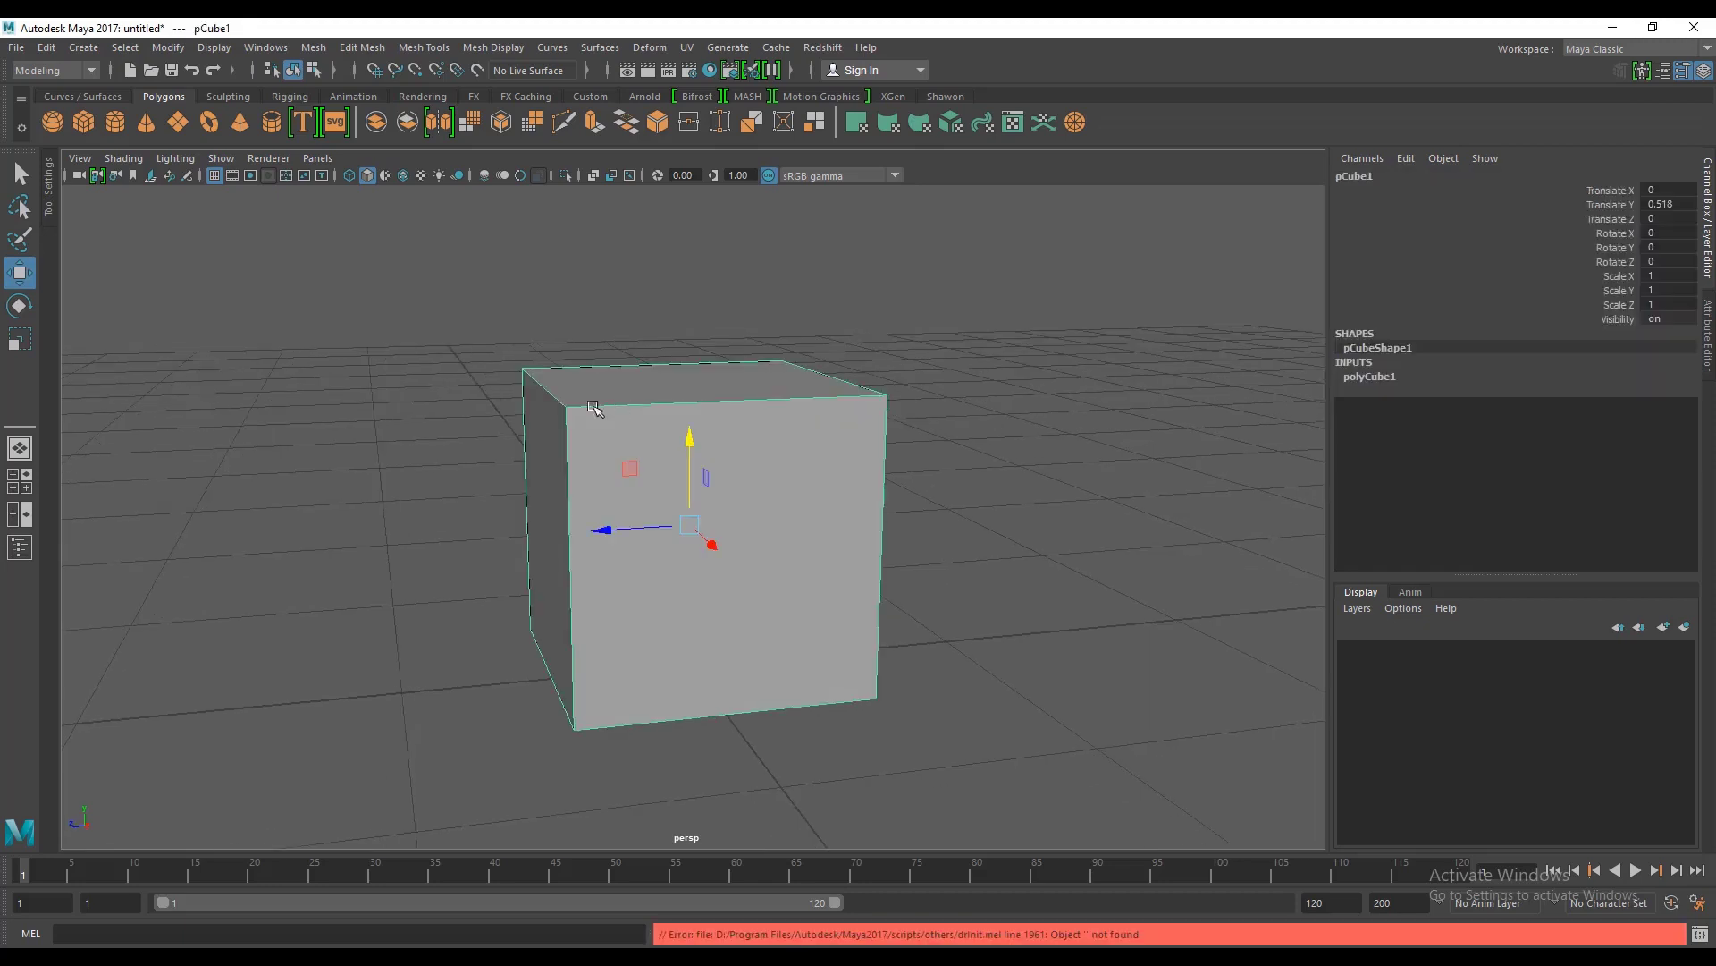
pyautogui.keyDown('alt'); pyautogui.moveTo(594, 403); pyautogui.dragTo(593, 408); pyautogui.keyUp('alt')
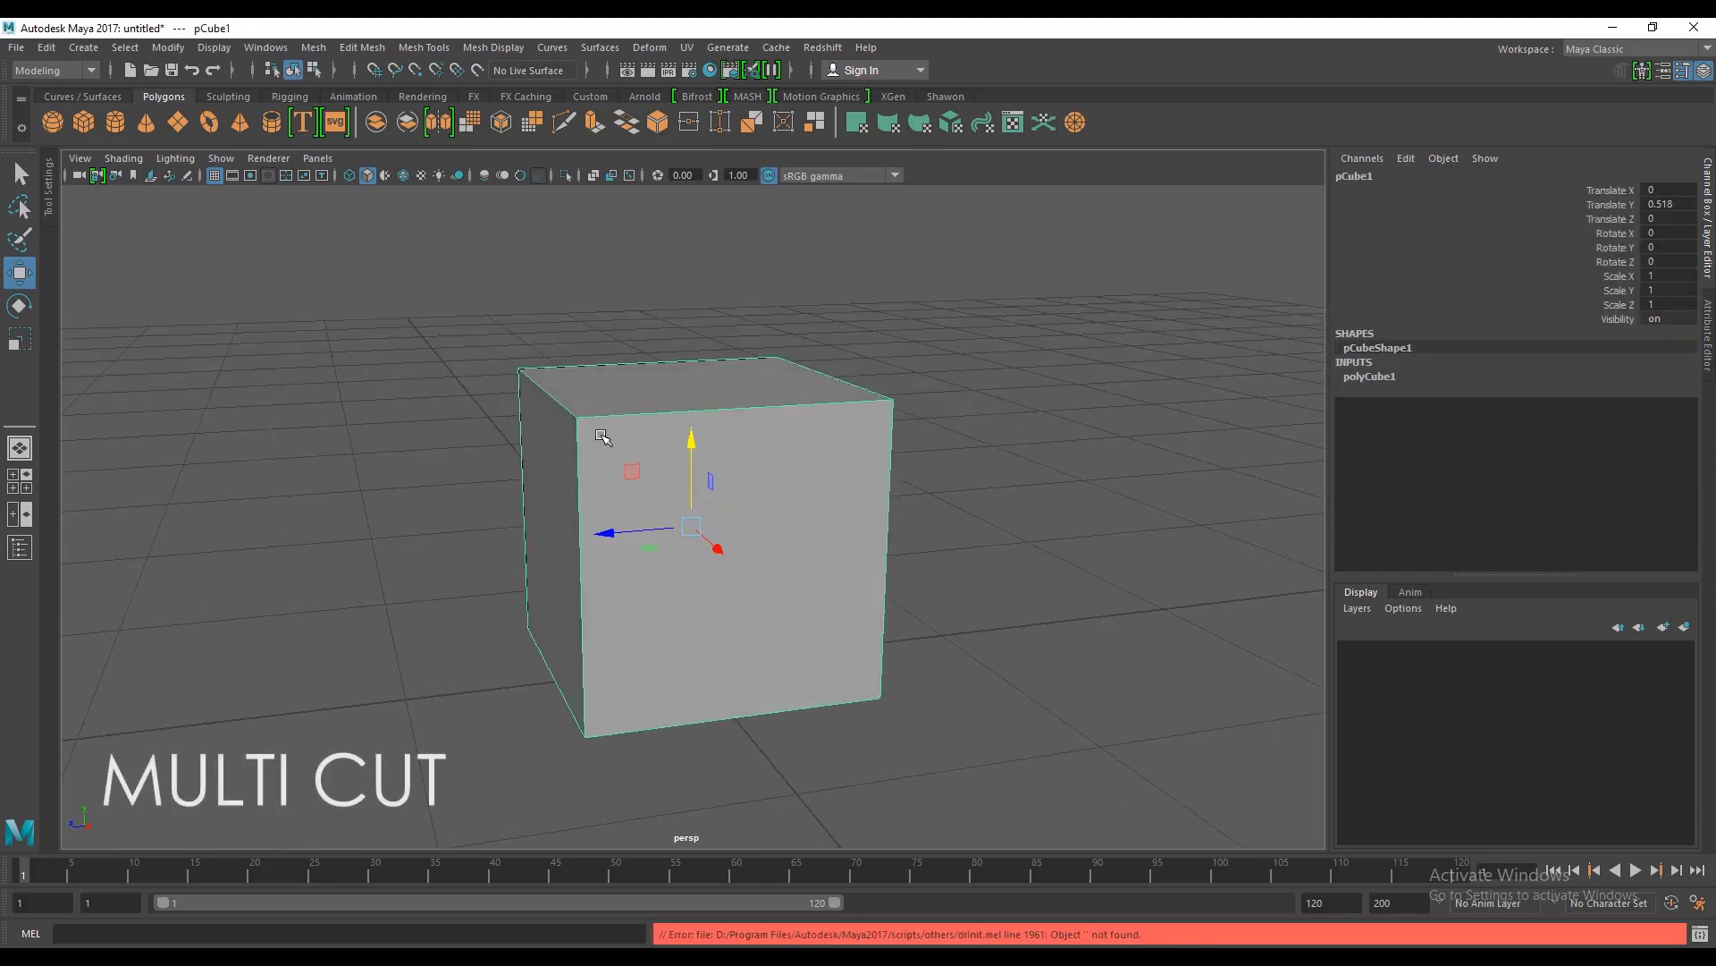
# Step: Reselect the cube and activate the Multi-Cut tool on it
pyautogui.click(547, 258)
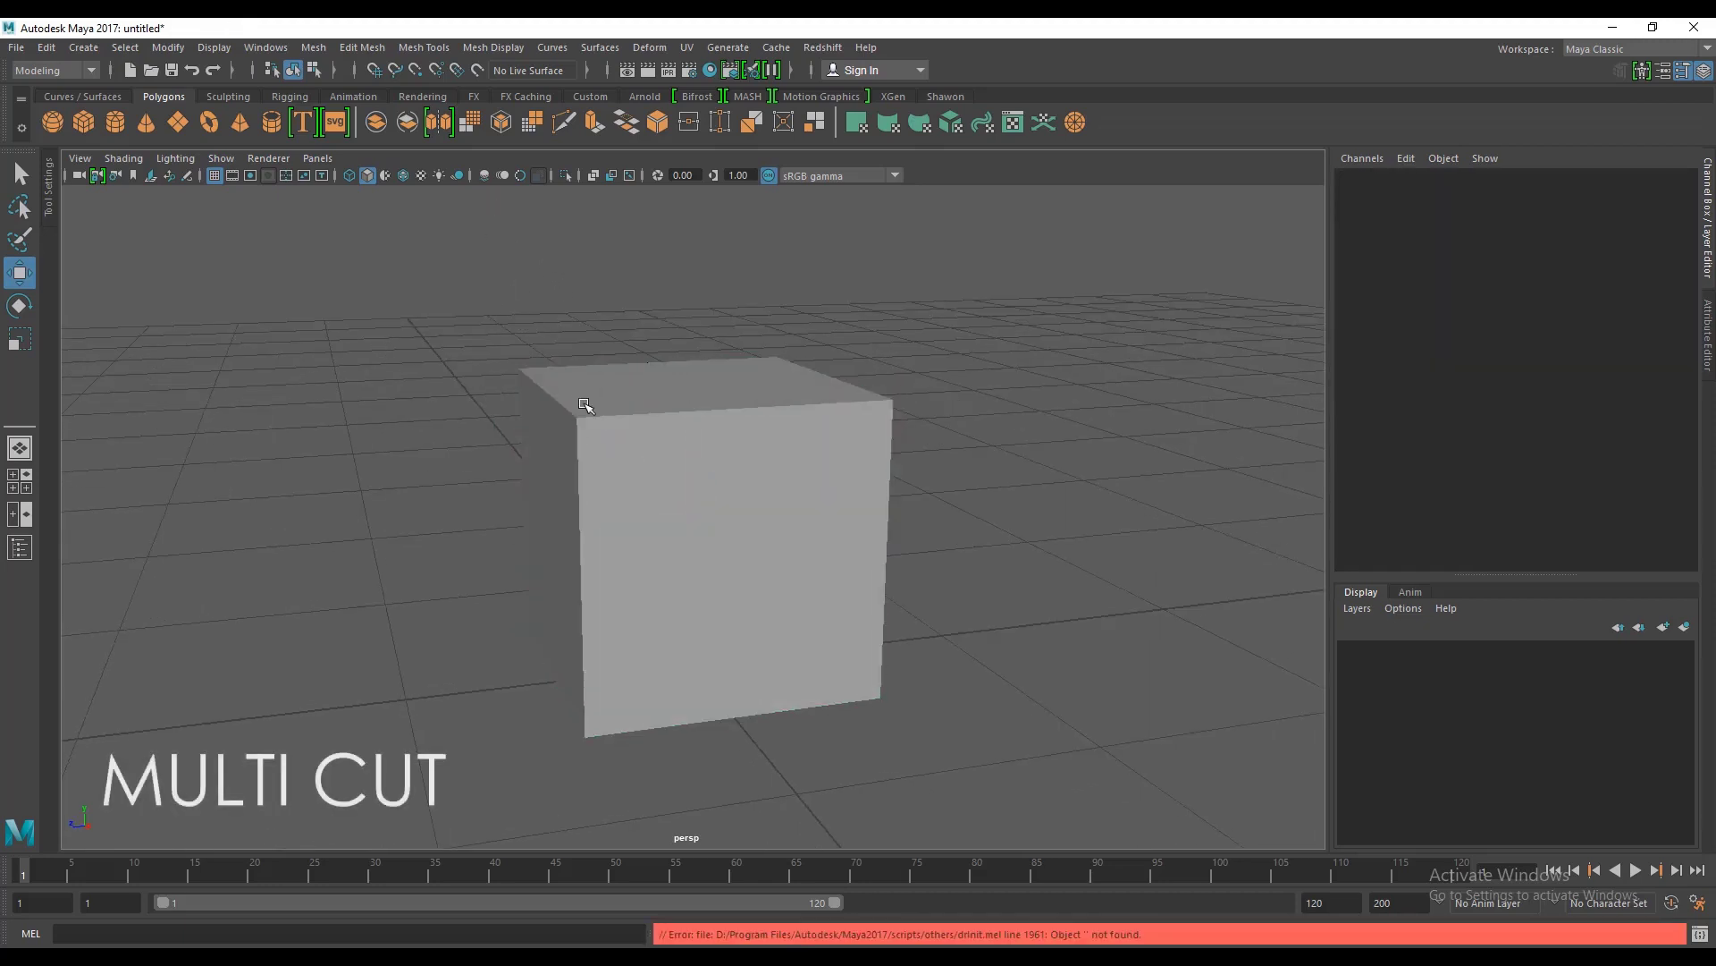
pyautogui.click(586, 410)
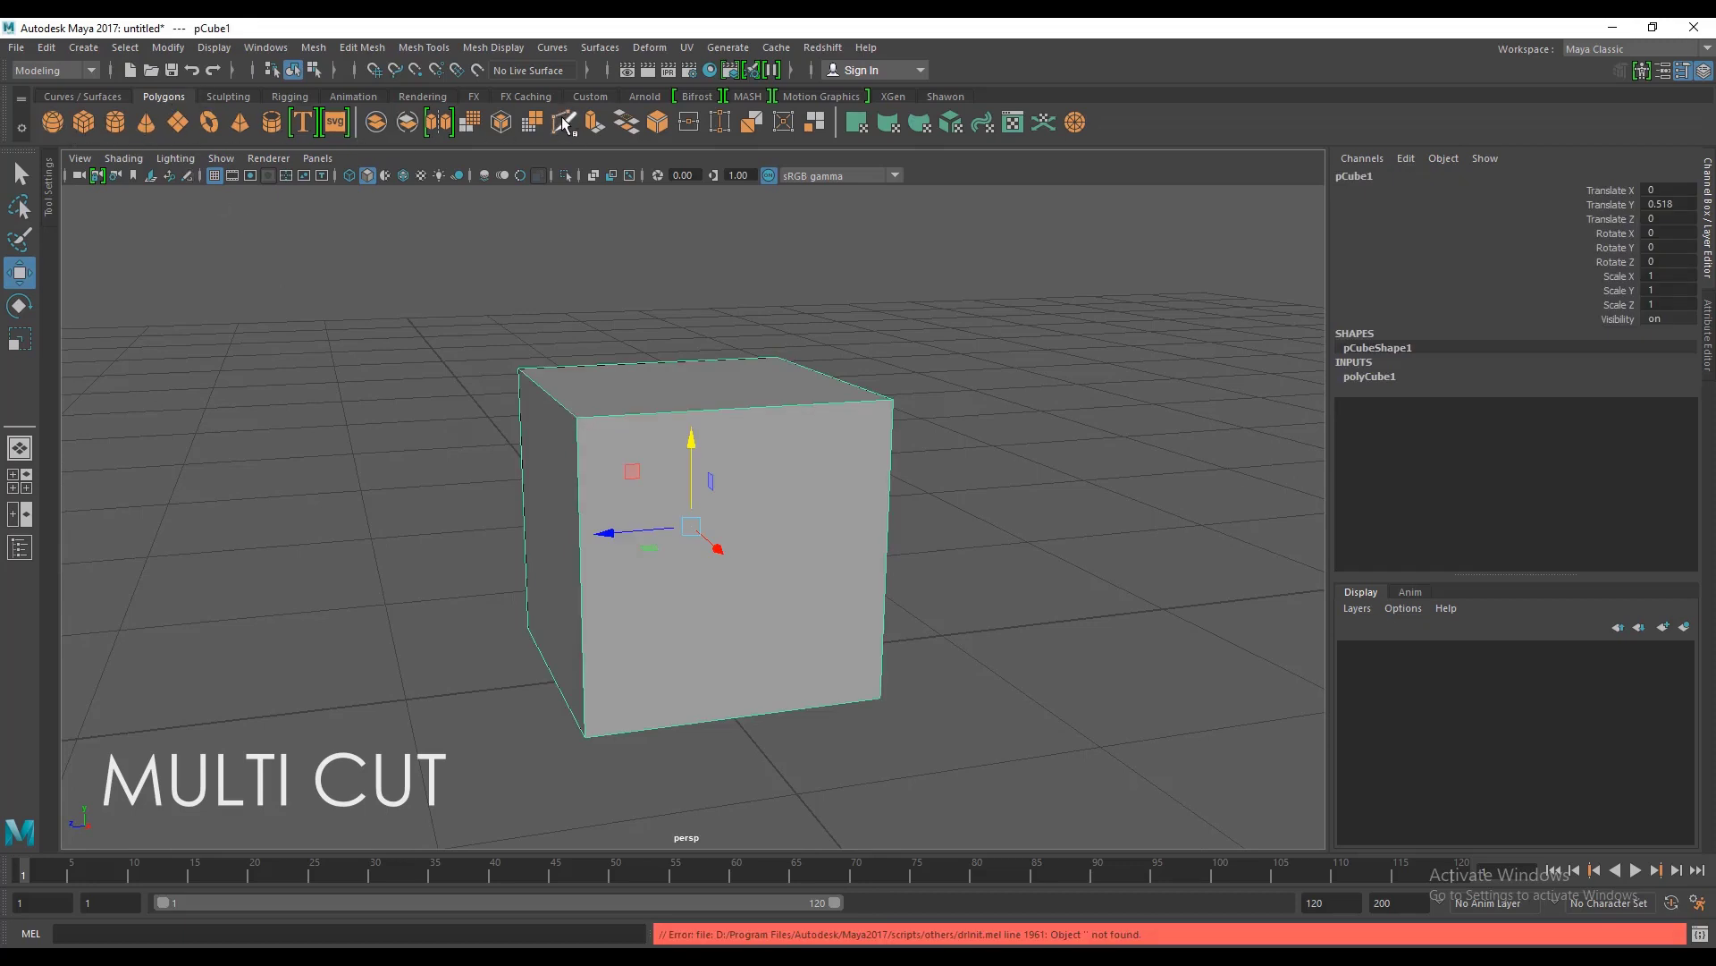
pyautogui.click(322, 48)
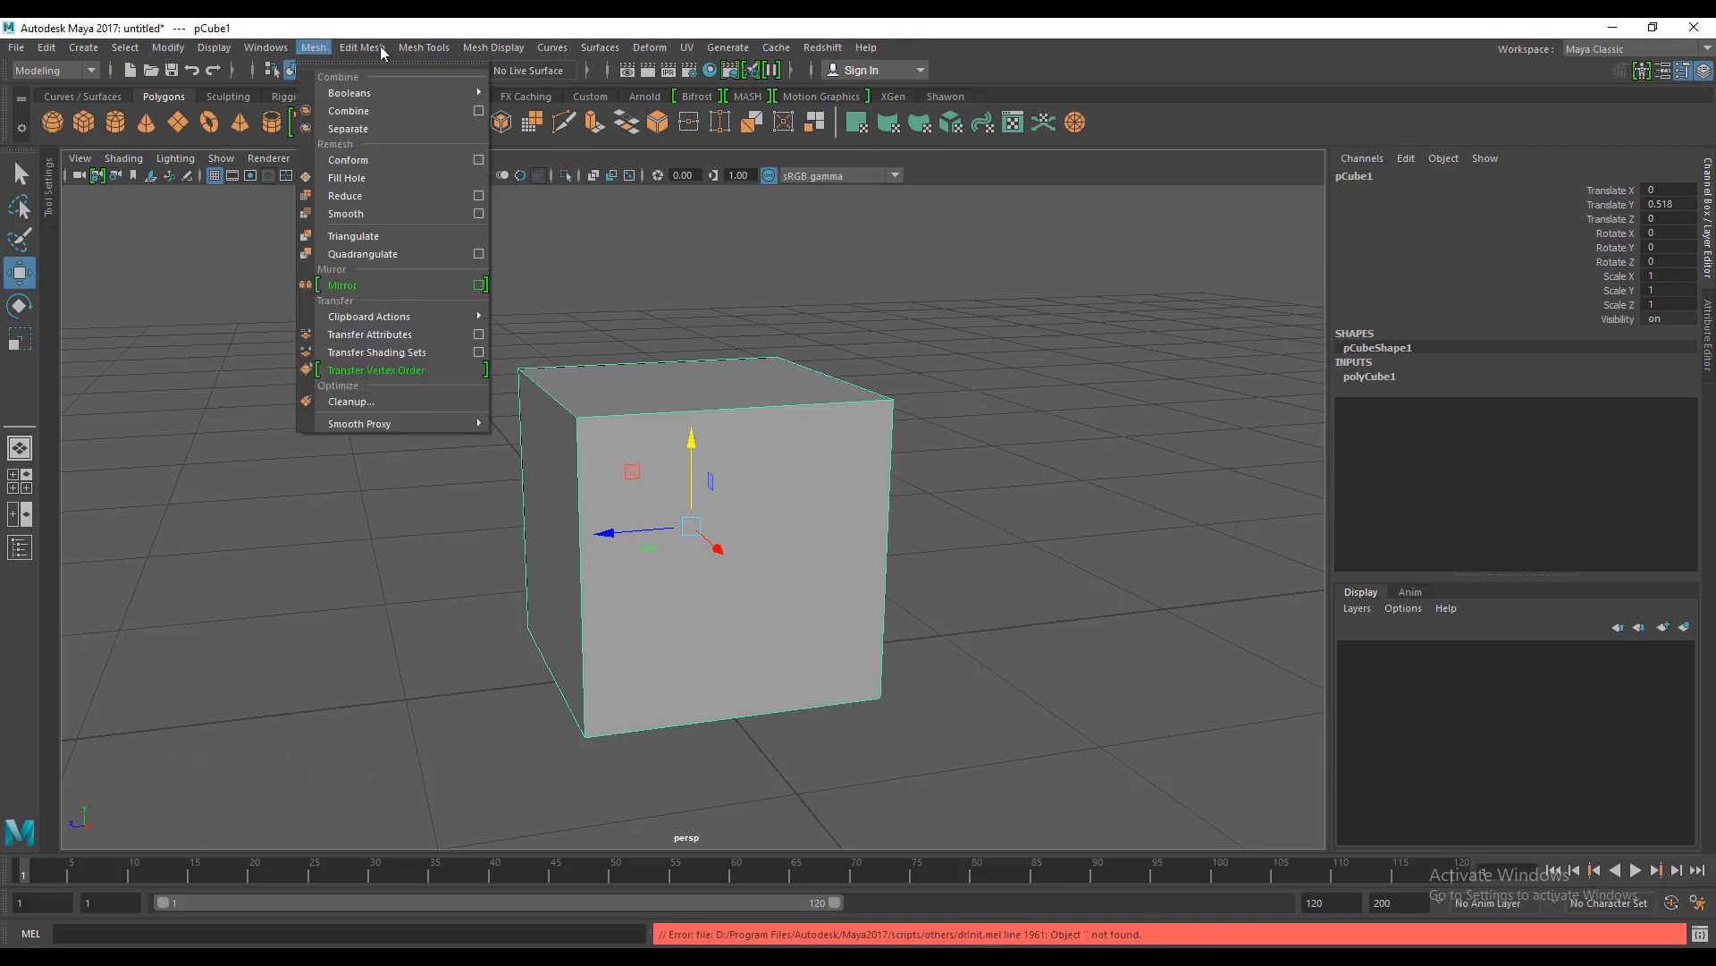
pyautogui.moveTo(374, 51)
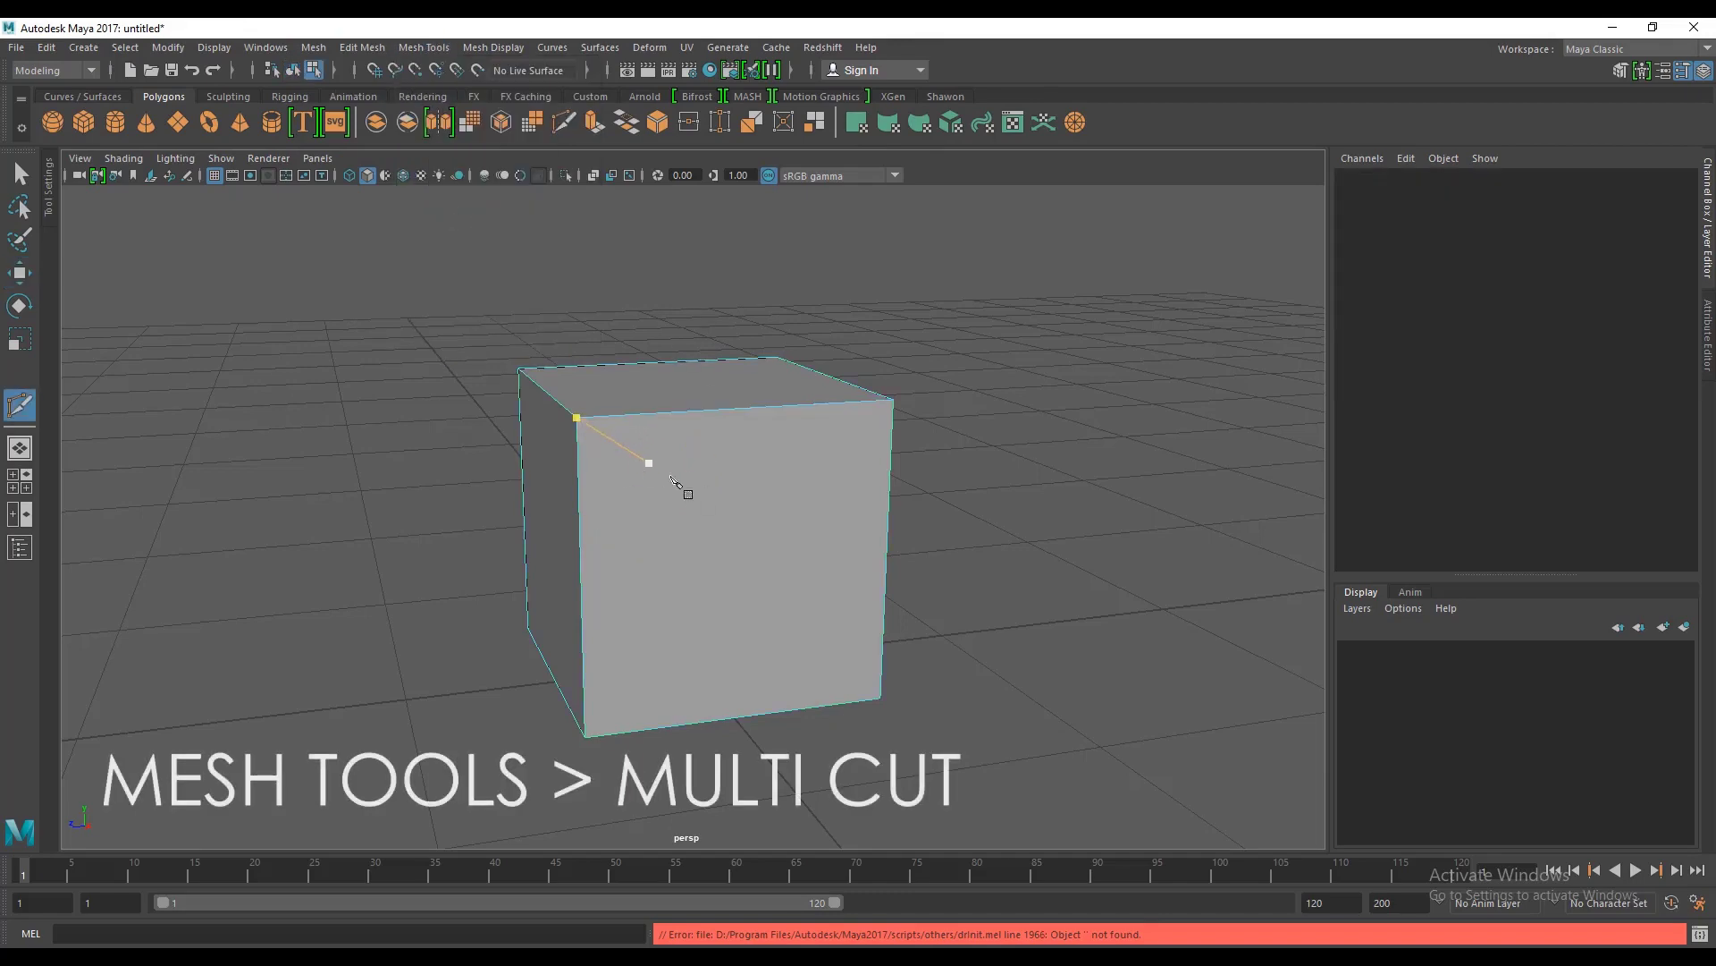
# Step: Insert four vertical edge loops with Multi-Cut, spaced across the cube's front face from one side to the other
pyautogui.keyDown('alt'); pyautogui.moveTo(672, 479); pyautogui.dragTo(628, 362); pyautogui.keyUp('alt')
pyautogui.keyDown('alt'); pyautogui.moveTo(613, 541); pyautogui.dragTo(630, 520); pyautogui.keyUp('alt')
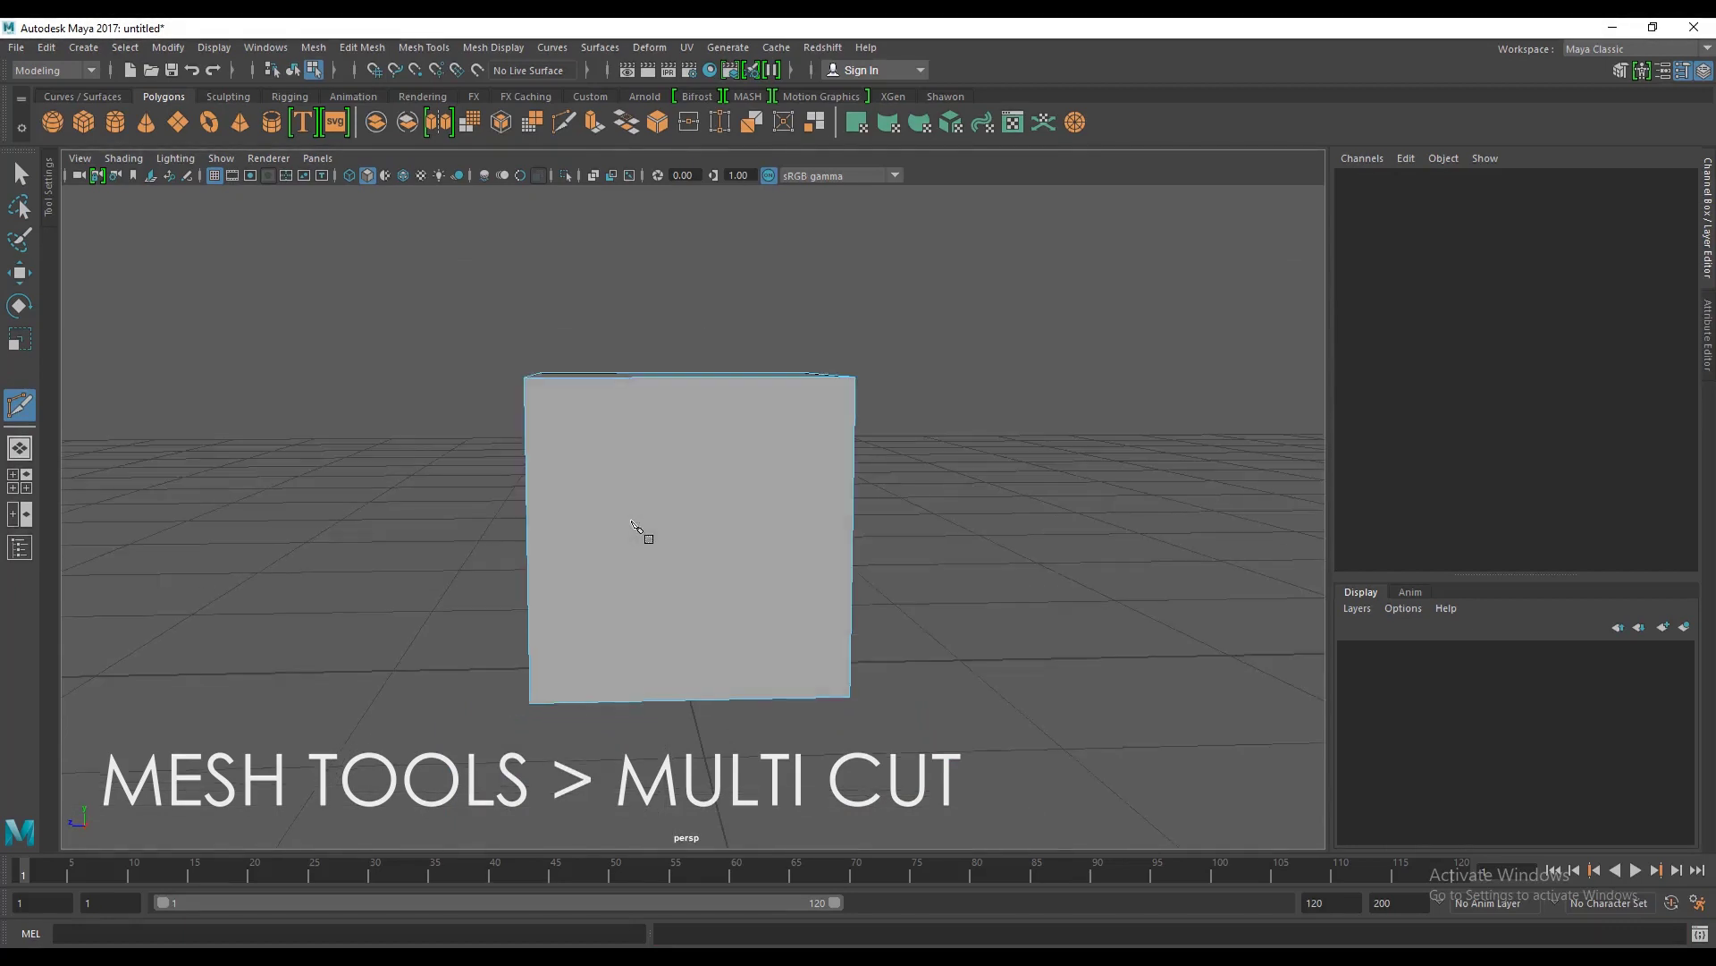
pyautogui.keyDown('alt'); pyautogui.moveTo(601, 410); pyautogui.dragTo(646, 436, button='right'); pyautogui.keyUp('alt')
pyautogui.keyDown('alt'); pyautogui.moveTo(645, 436); pyautogui.dragTo(644, 437); pyautogui.keyUp('alt')
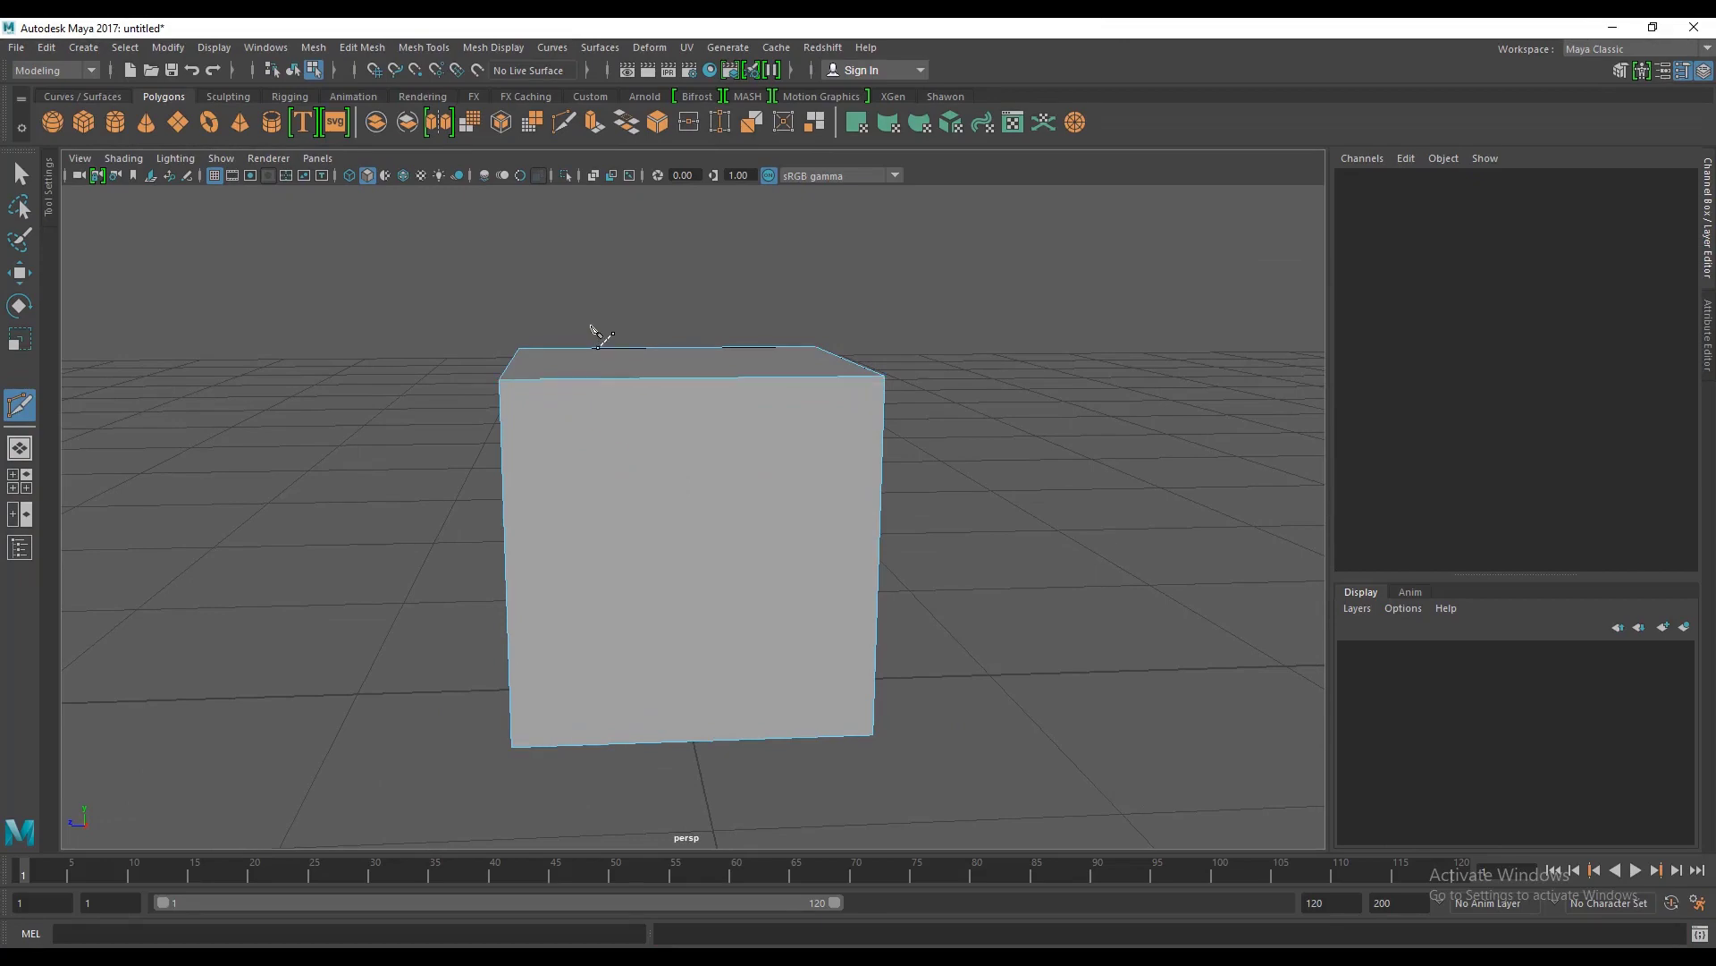
pyautogui.keyDown('alt'); pyautogui.moveTo(645, 442); pyautogui.dragTo(670, 462); pyautogui.keyUp('alt')
pyautogui.keyDown('alt'); pyautogui.moveTo(670, 462); pyautogui.dragTo(659, 446, button='right'); pyautogui.keyUp('alt')
pyautogui.keyDown('alt'); pyautogui.moveTo(659, 446); pyautogui.dragTo(564, 447); pyautogui.keyUp('alt')
pyautogui.keyDown('alt'); pyautogui.moveTo(665, 473); pyautogui.dragTo(651, 460, button='right'); pyautogui.keyUp('alt')
pyautogui.moveTo(631, 481)
pyautogui.keyDown('alt'); pyautogui.mouseDown()
pyautogui.moveTo(696, 492)
pyautogui.moveTo(614, 479)
pyautogui.mouseUp(); pyautogui.keyUp('alt')
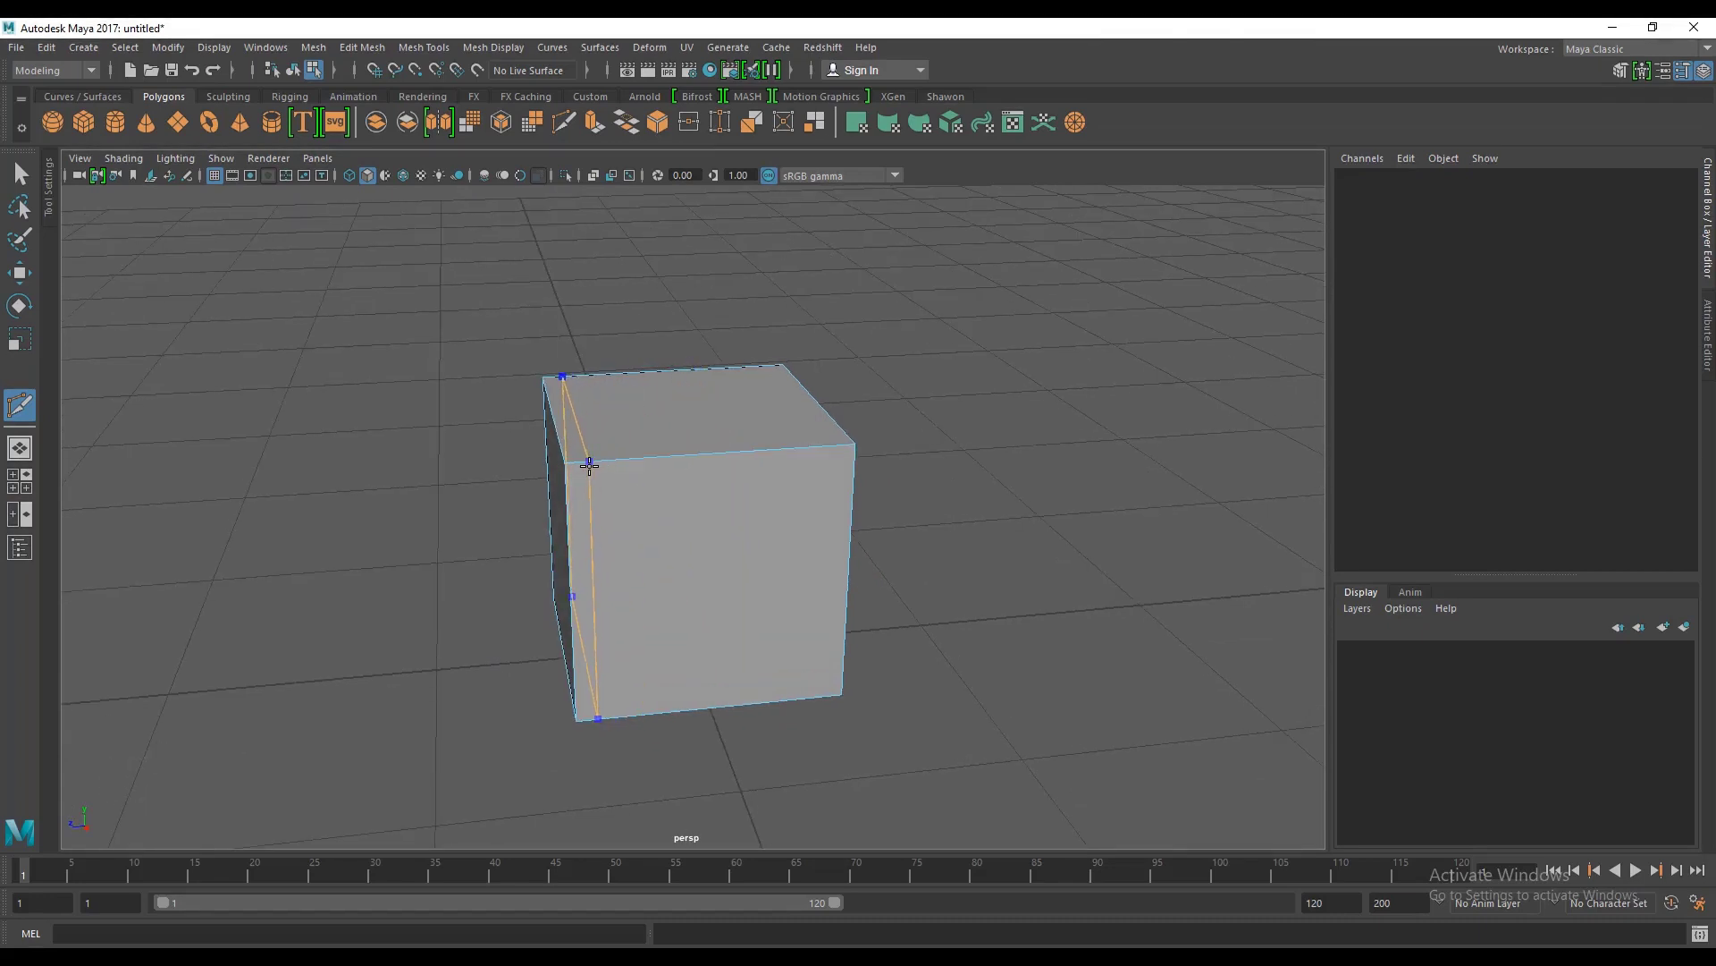
pyautogui.keyDown('ctrl'); pyautogui.click(601, 462); pyautogui.keyUp('ctrl')
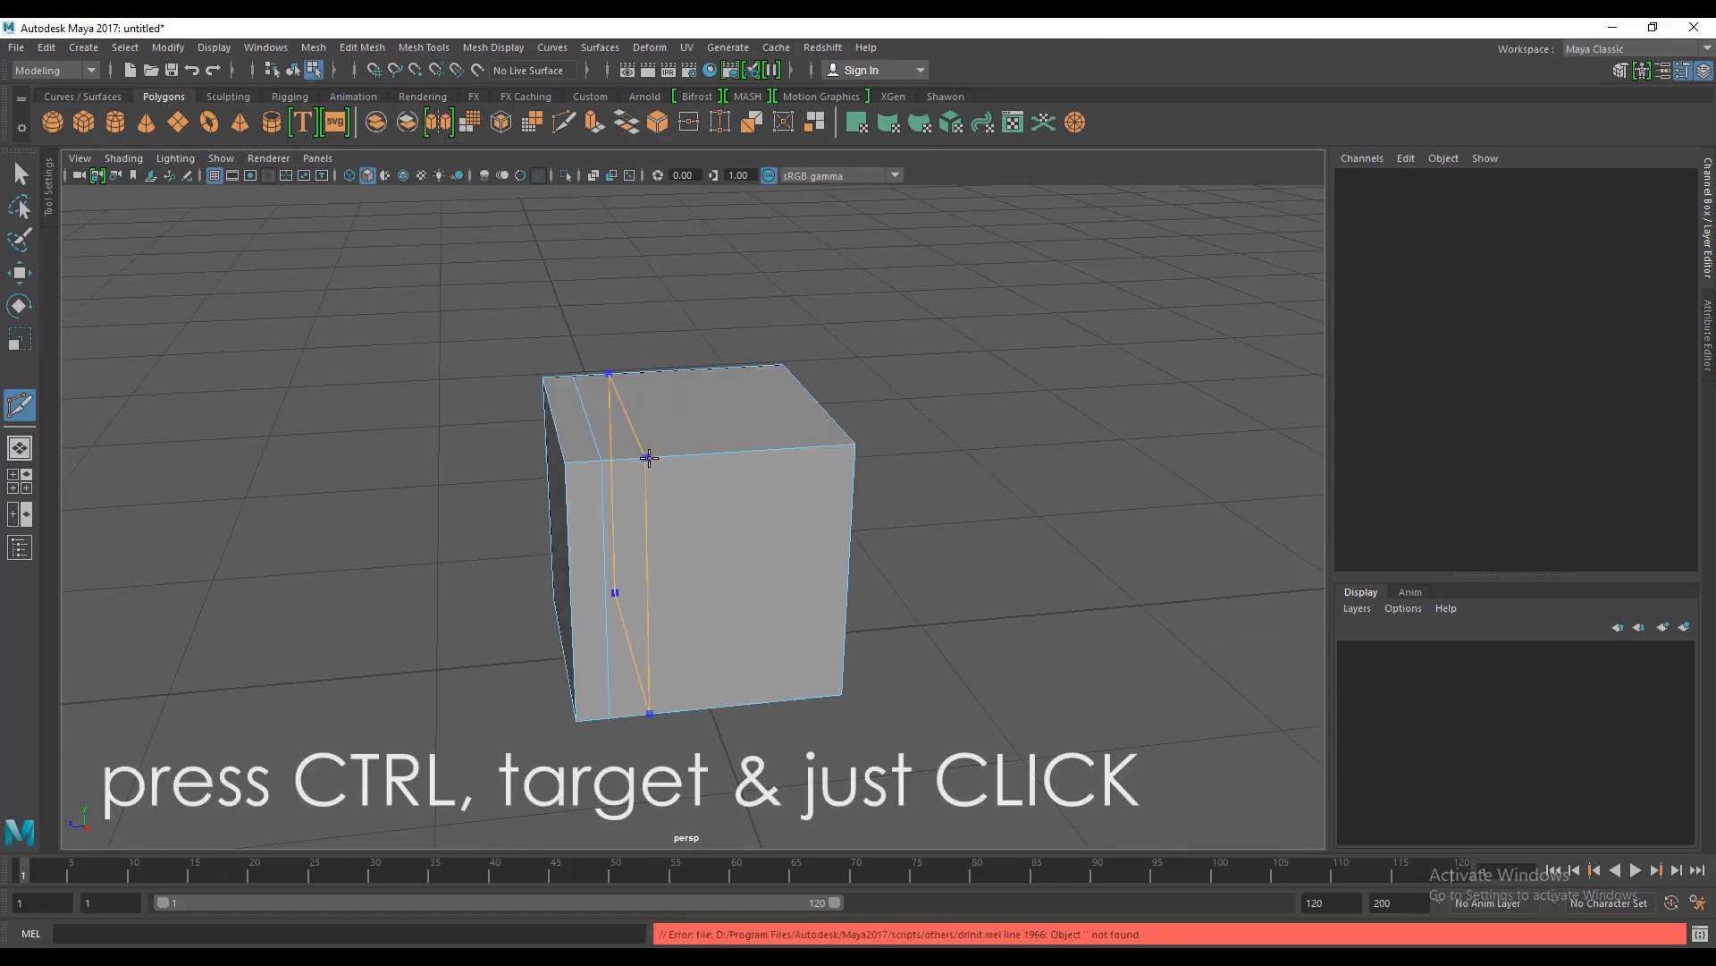
pyautogui.keyDown('ctrl'); pyautogui.click(656, 458); pyautogui.keyUp('ctrl')
pyautogui.keyDown('ctrl'); pyautogui.click(727, 452); pyautogui.keyUp('ctrl')
pyautogui.keyDown('ctrl'); pyautogui.click(797, 444); pyautogui.keyUp('ctrl')
pyautogui.click(800, 447)
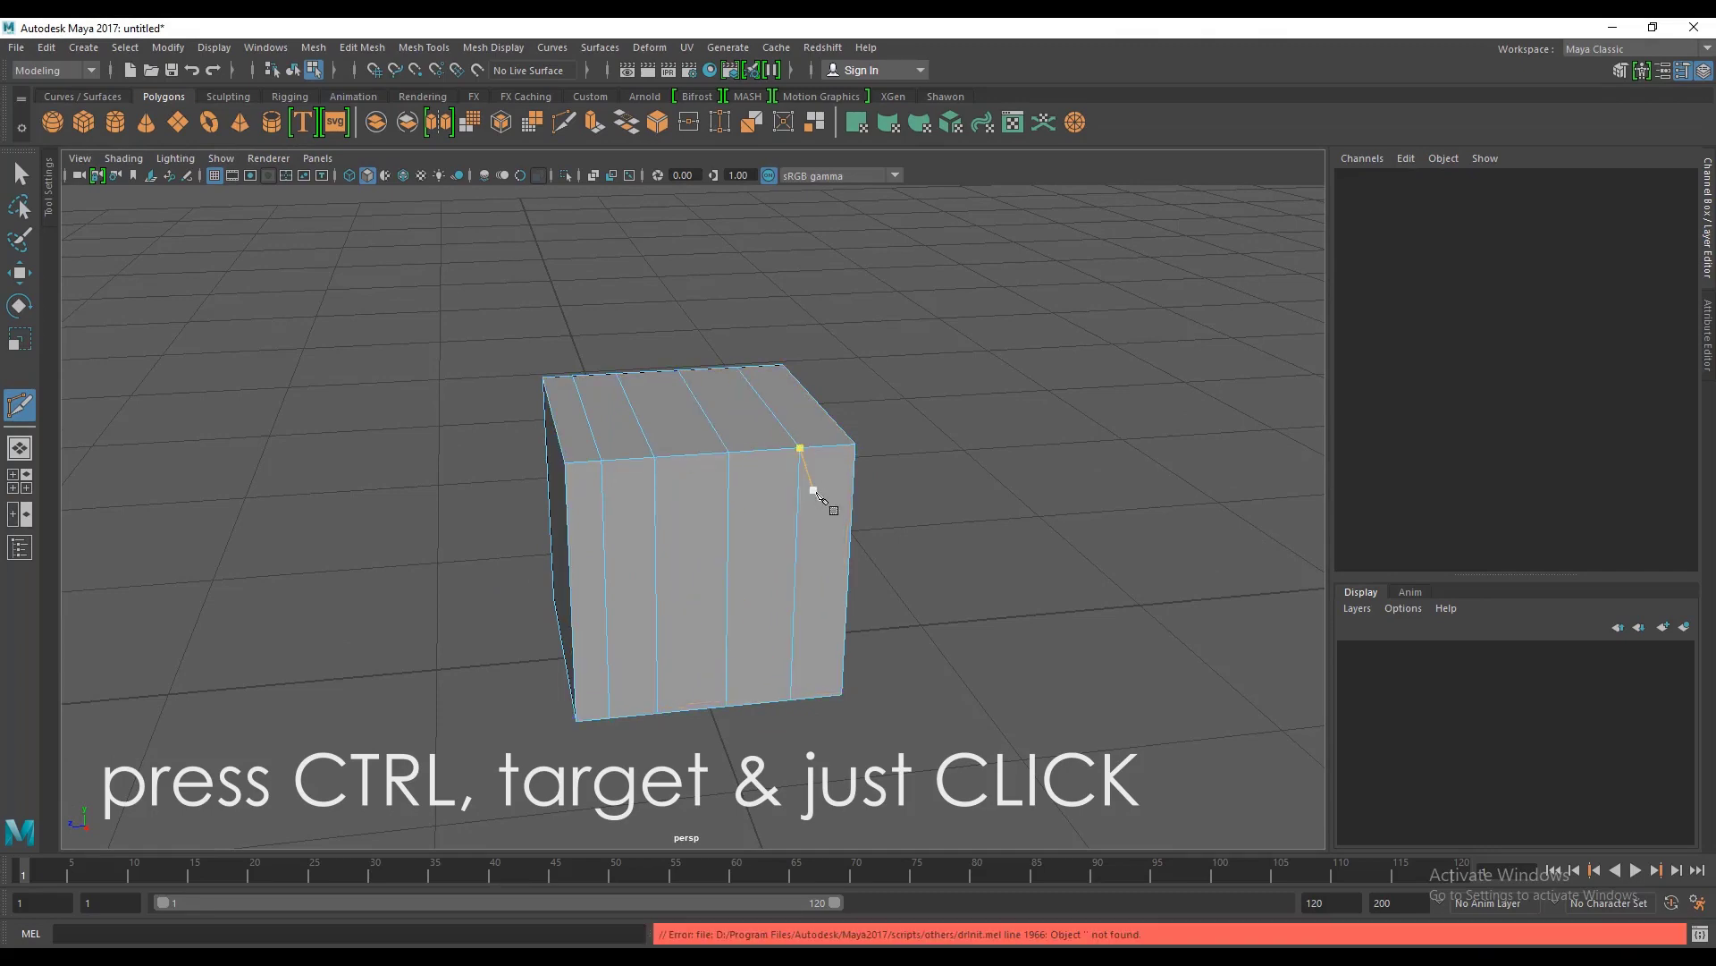
# Step: Raise the third inserted edge on the cube's top and lower the two outermost inserted top edges to form a zigzag profile
pyautogui.click(20, 273)
pyautogui.keyDown('alt'); pyautogui.moveTo(782, 418); pyautogui.dragTo(695, 427); pyautogui.keyUp('alt')
pyautogui.click(688, 400)
pyautogui.moveTo(682, 319); pyautogui.dragTo(682, 278)
pyautogui.keyDown('alt'); pyautogui.moveTo(715, 402); pyautogui.dragTo(764, 381); pyautogui.keyUp('alt')
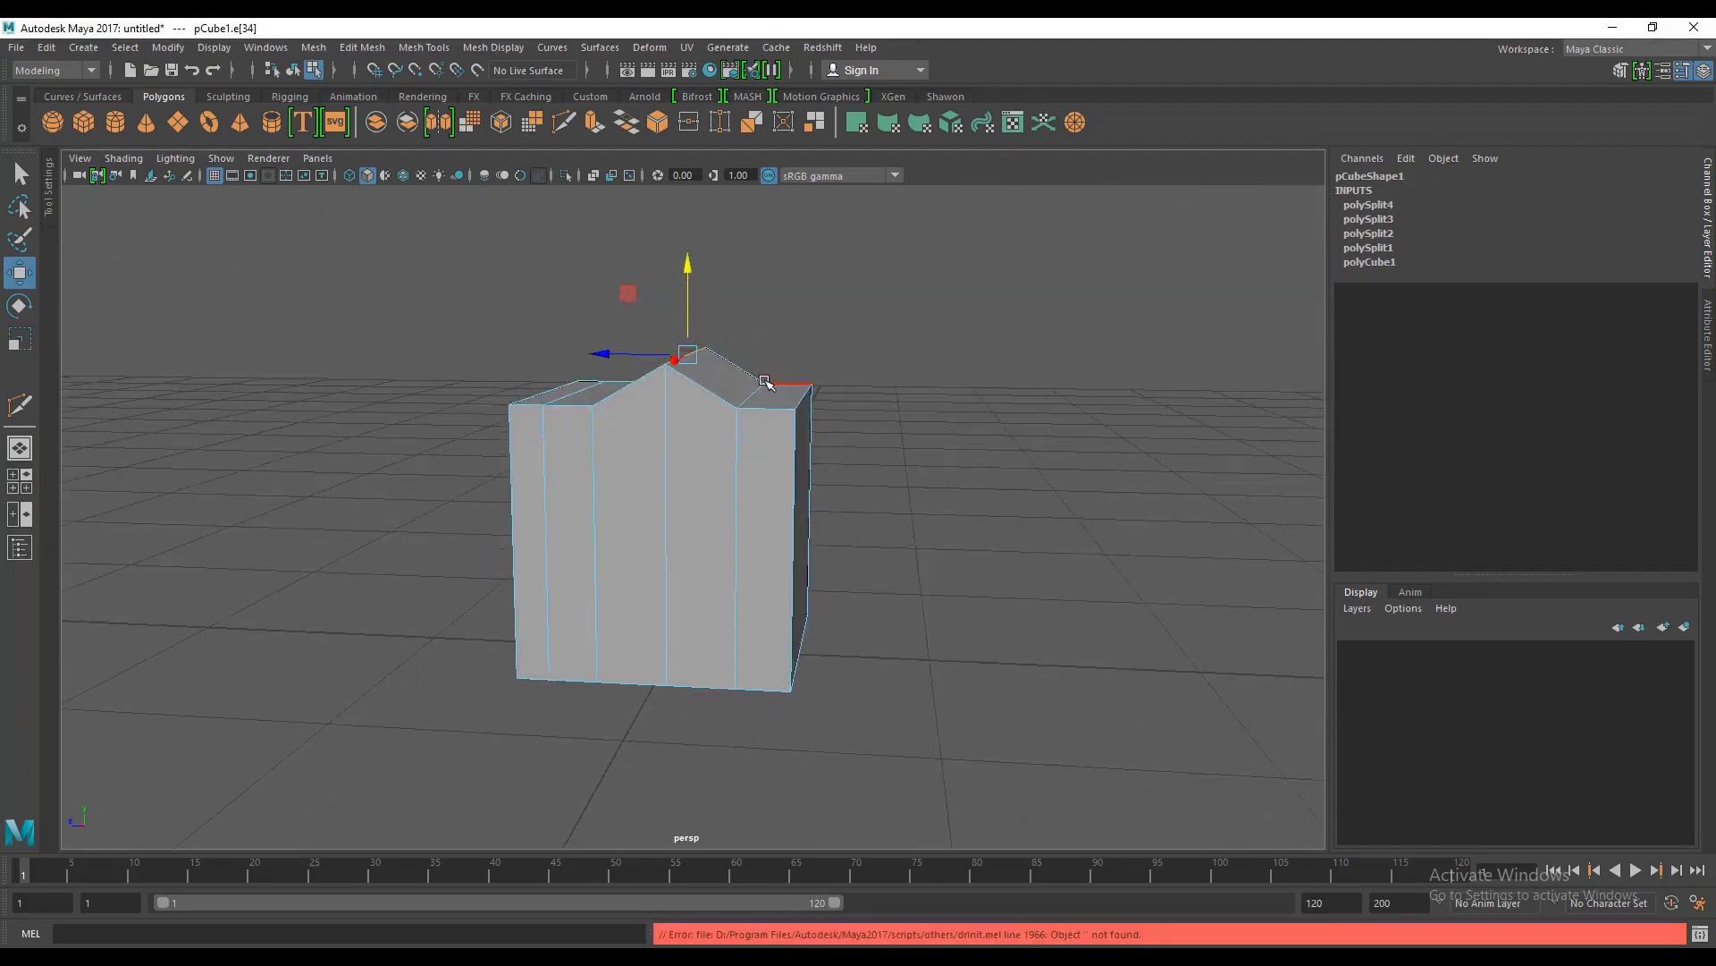
pyautogui.moveTo(751, 320); pyautogui.dragTo(751, 366)
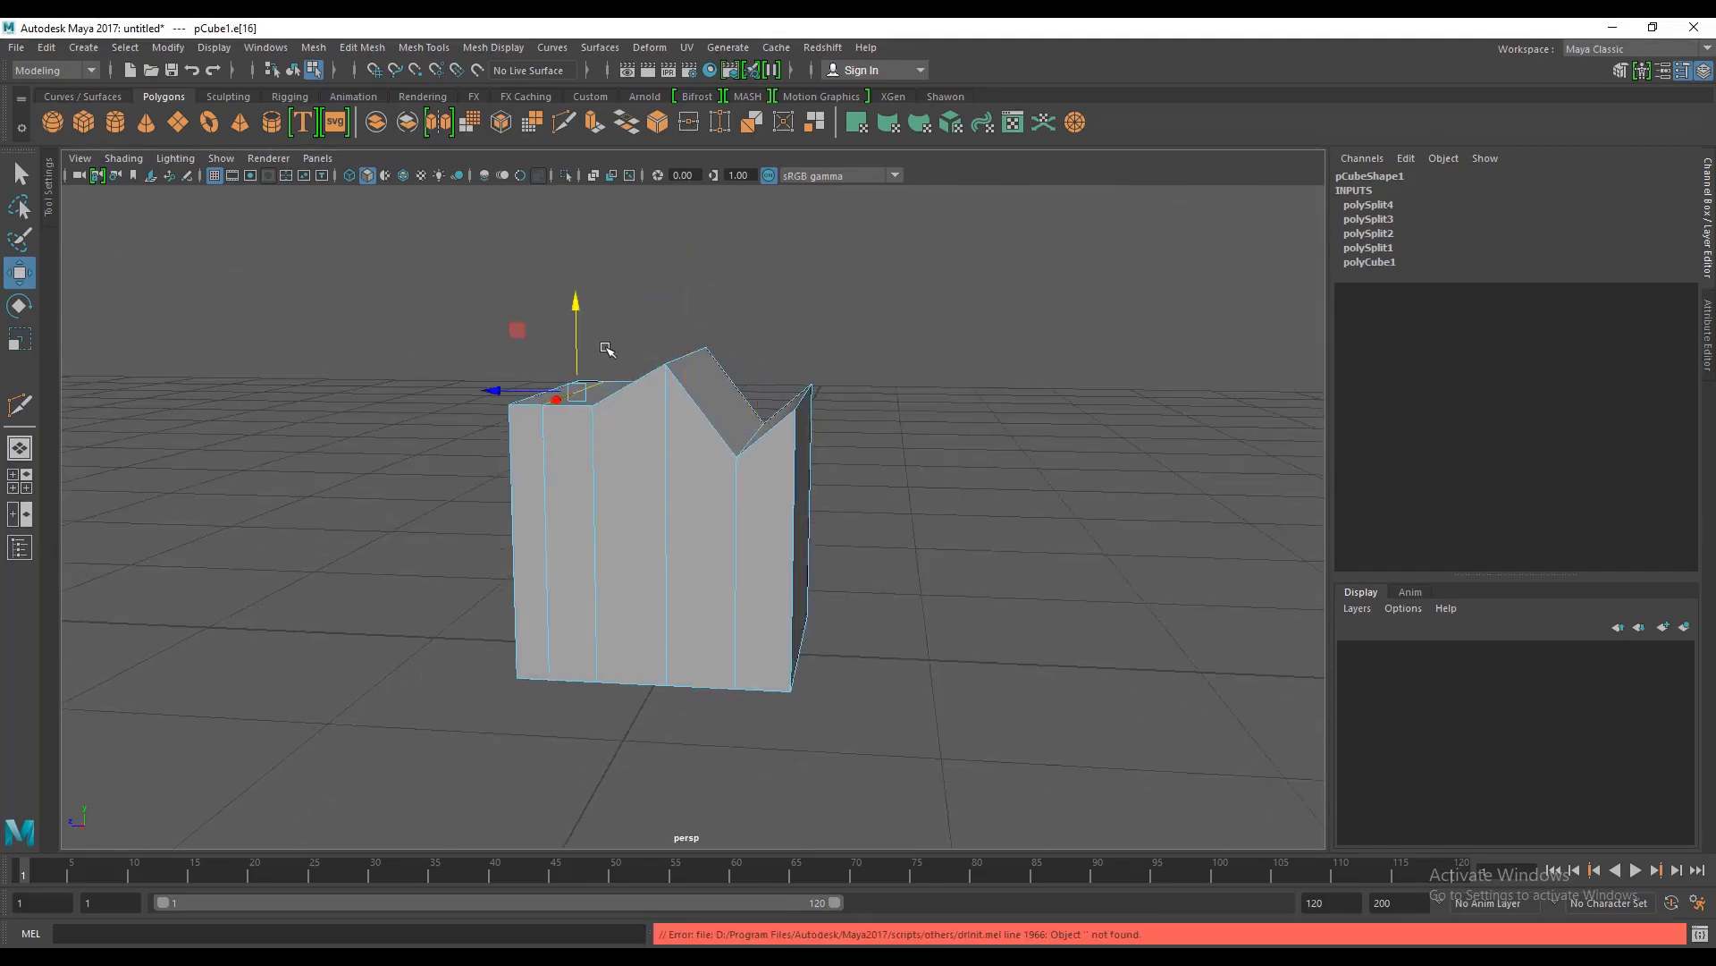
pyautogui.keyDown('alt'); pyautogui.moveTo(581, 358); pyautogui.dragTo(802, 472); pyautogui.keyUp('alt')
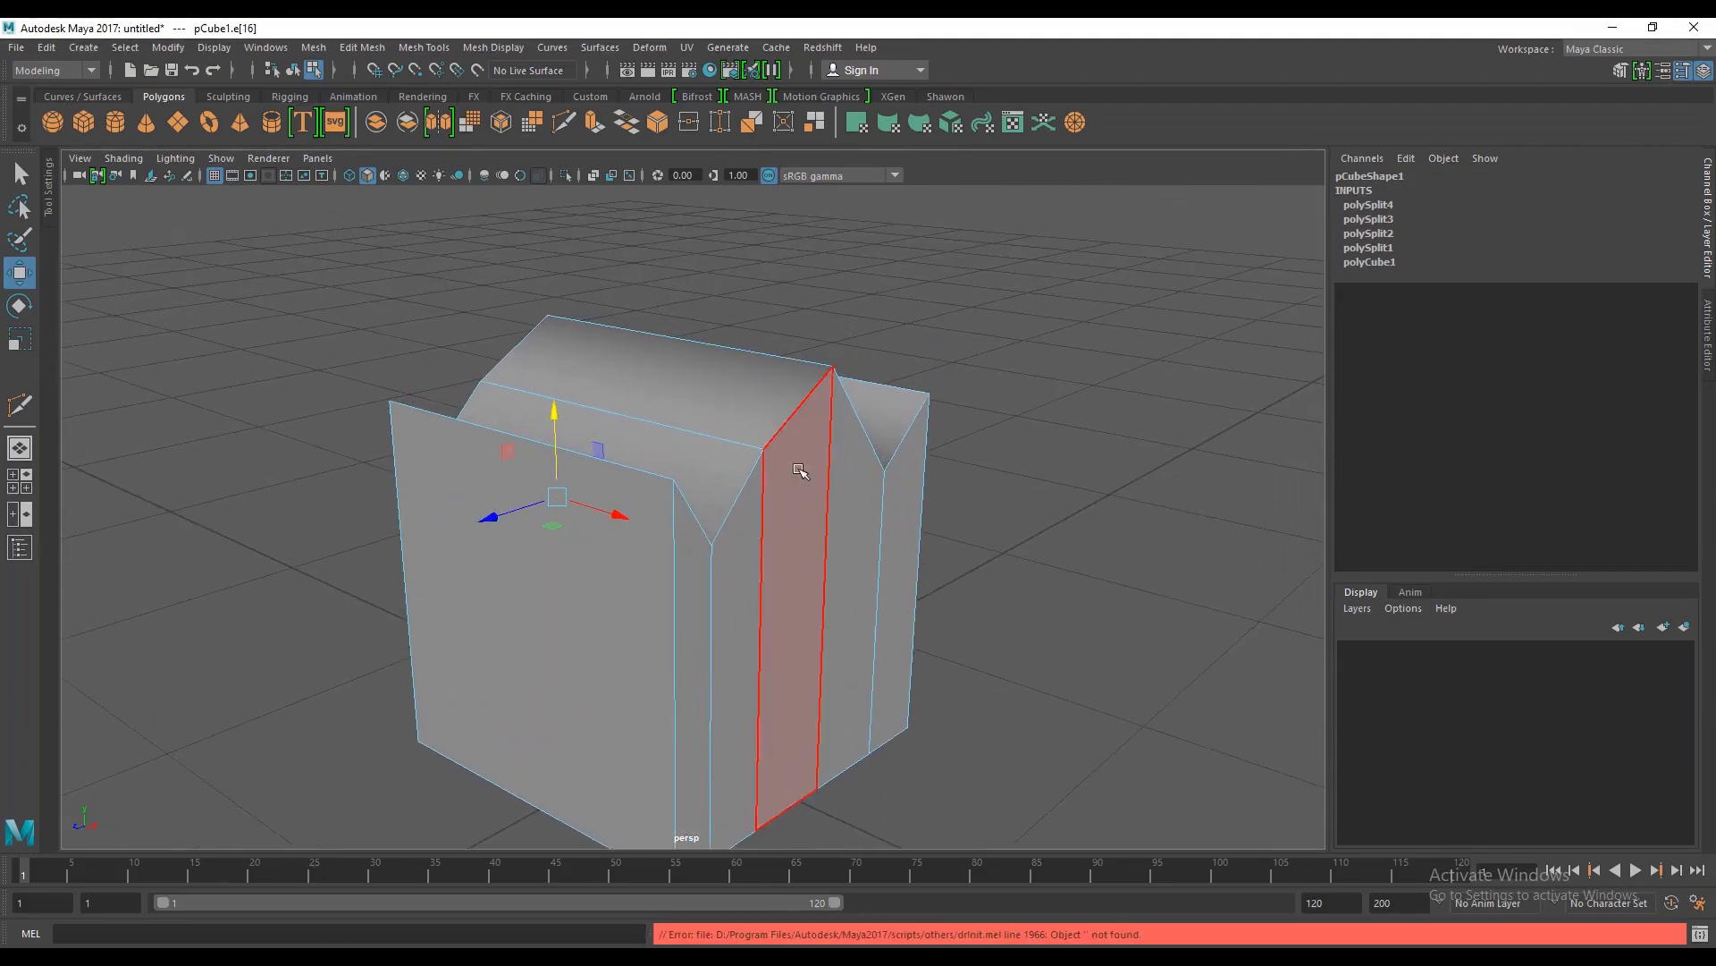
# Step: Switch the mesh to vertex mode, move the front vertex of the raised peak along X, and clear the selection
pyautogui.rightClick(783, 422)
pyautogui.moveTo(704, 430); pyautogui.dragTo(699, 426, button='right')
pyautogui.moveTo(786, 322); pyautogui.dragTo(881, 349)
pyautogui.keyDown('alt'); pyautogui.moveTo(1028, 384); pyautogui.dragTo(880, 366); pyautogui.keyUp('alt')
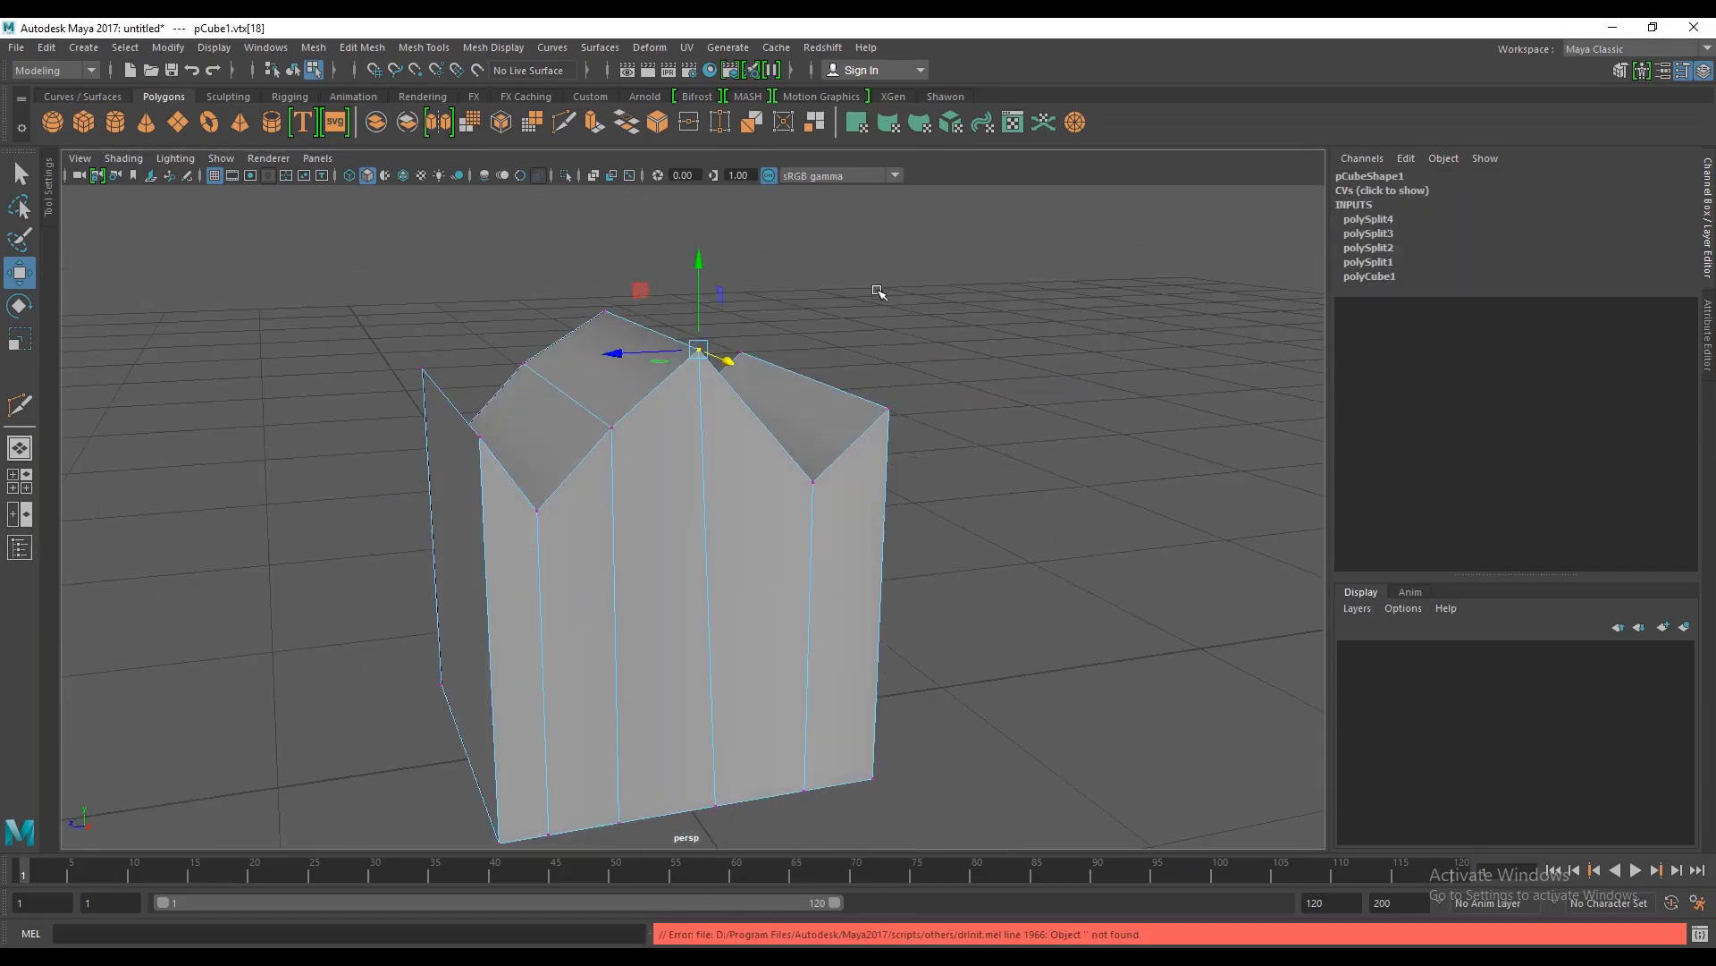
pyautogui.click(877, 291)
# Step: Return to object mode and delete the reshaped cube
pyautogui.keyDown('alt'); pyautogui.moveTo(877, 291); pyautogui.dragTo(830, 331); pyautogui.keyUp('alt')
pyautogui.keyDown('alt'); pyautogui.moveTo(941, 326); pyautogui.dragTo(572, 372); pyautogui.keyUp('alt')
pyautogui.keyDown('alt'); pyautogui.moveTo(590, 447); pyautogui.dragTo(663, 487); pyautogui.keyUp('alt')
pyautogui.press('F8')
pyautogui.press('Delete')
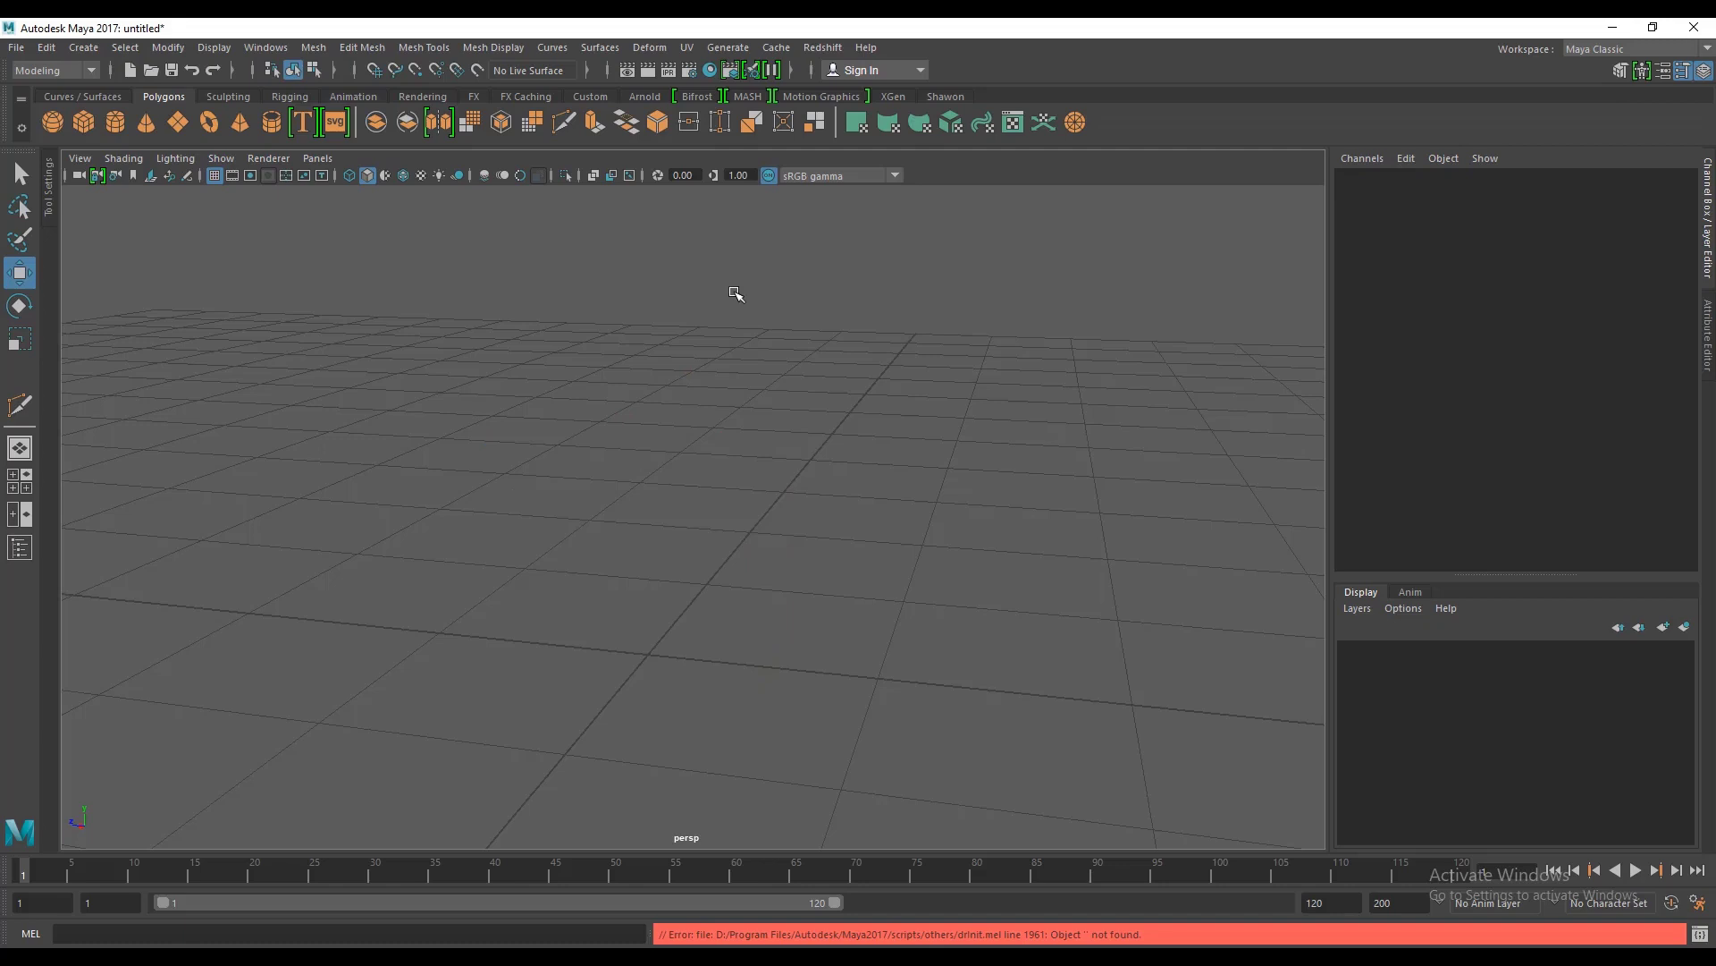
# Step: Create a new polygon cube at the grid origin
pyautogui.keyDown('alt'); pyautogui.moveTo(816, 226); pyautogui.dragTo(820, 229); pyautogui.keyUp('alt')
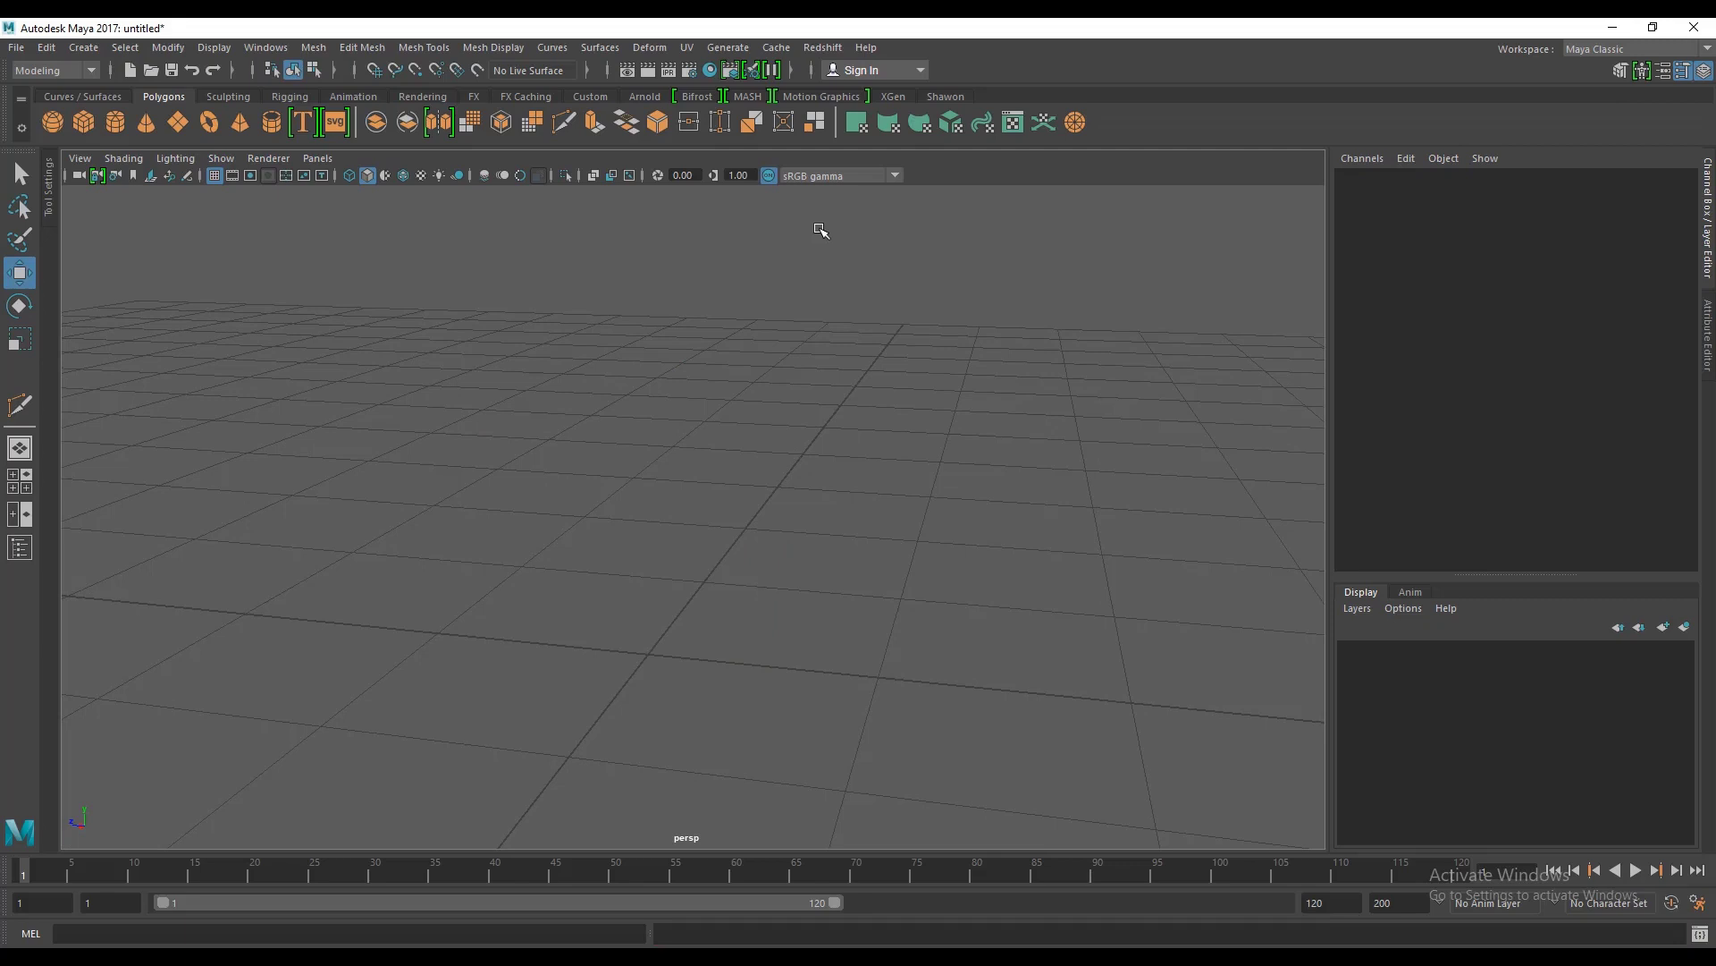
pyautogui.keyDown('alt'); pyautogui.moveTo(811, 282); pyautogui.dragTo(678, 331); pyautogui.keyUp('alt')
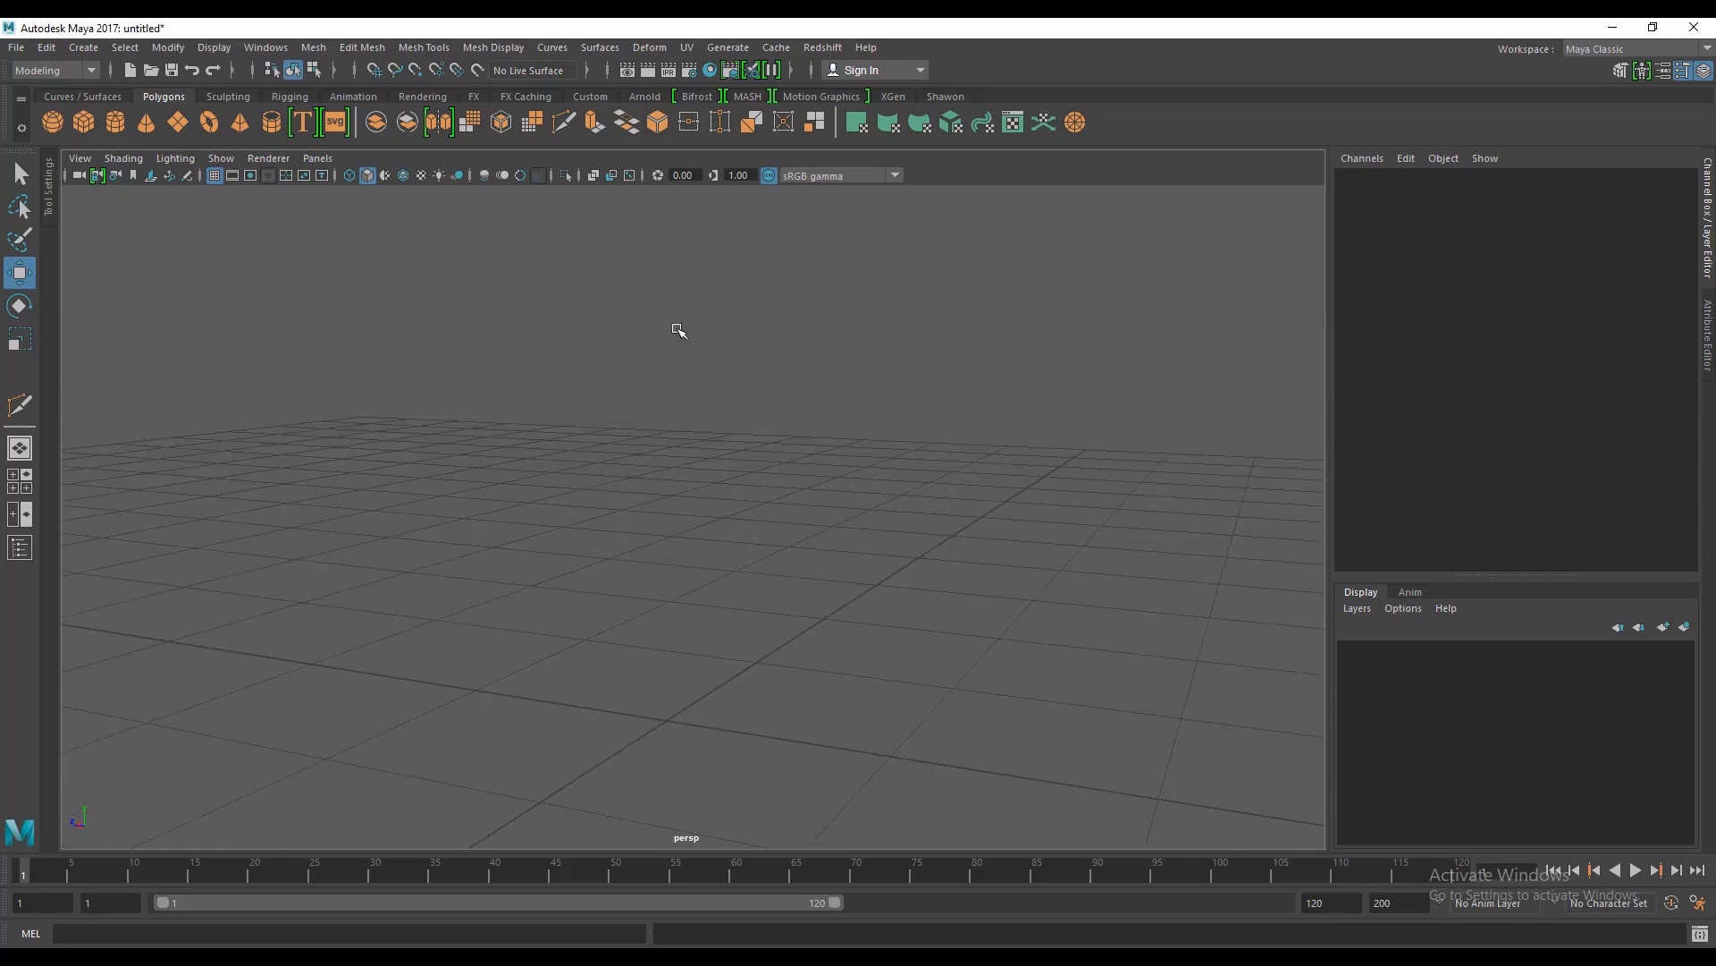
pyautogui.click(83, 122)
pyautogui.keyDown('alt'); pyautogui.moveTo(614, 529); pyautogui.dragTo(799, 535); pyautogui.keyUp('alt')
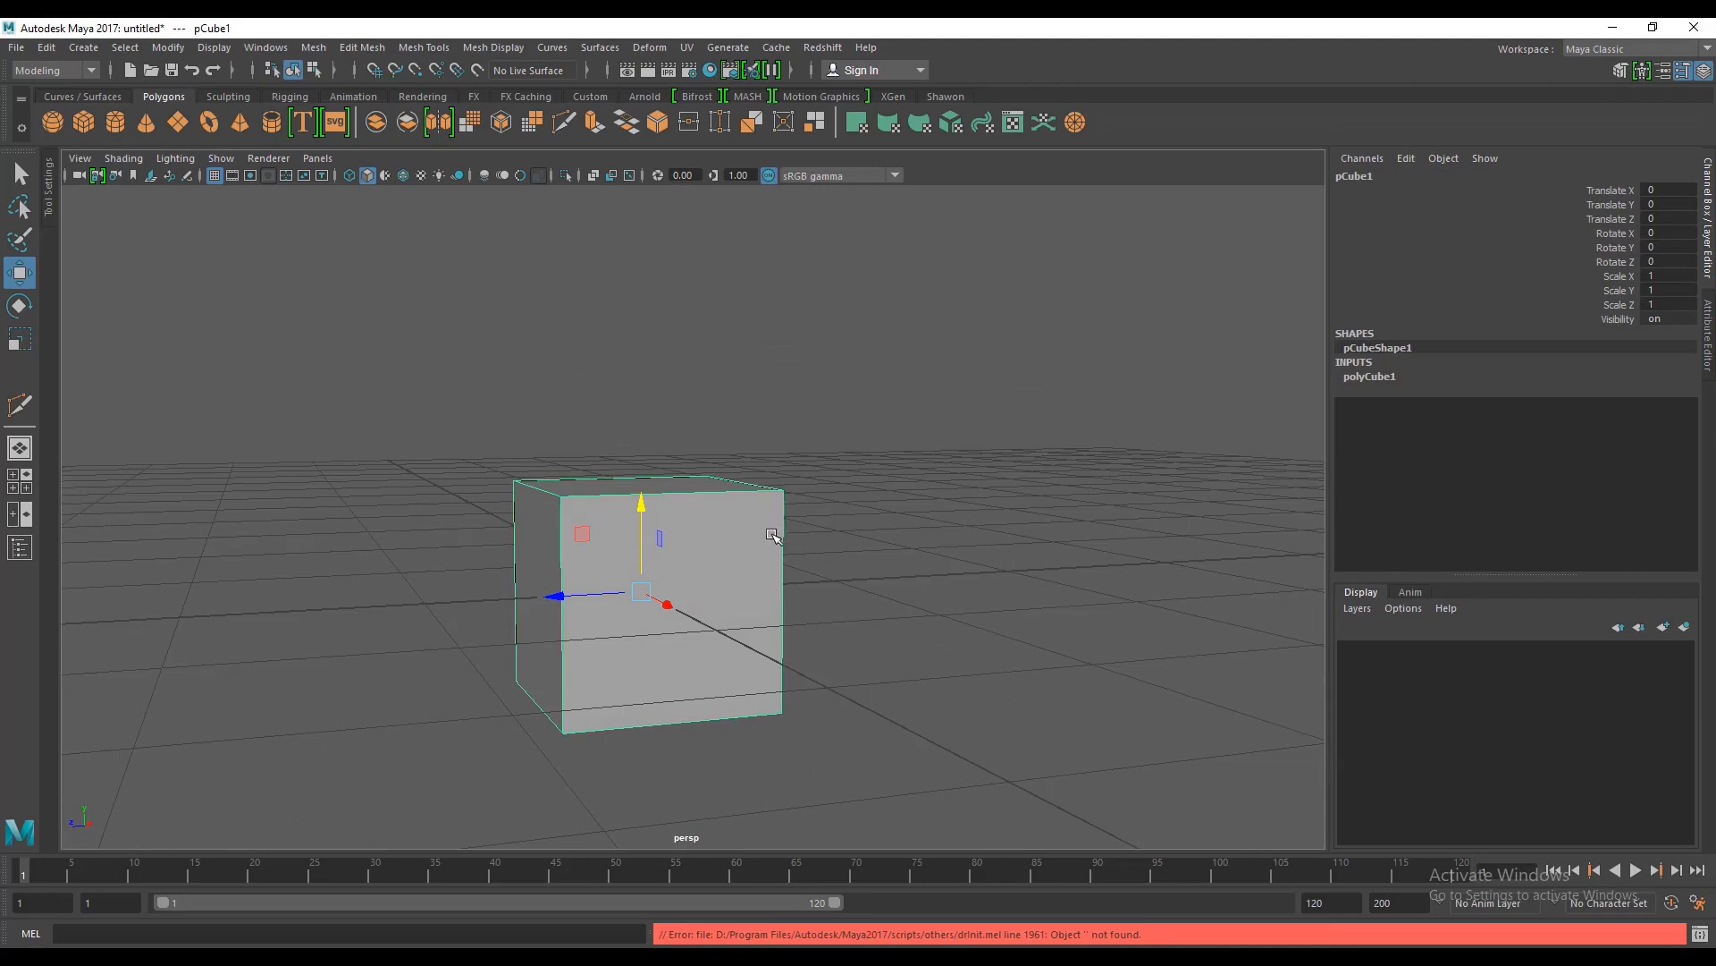
# Step: Flatten the new cube to a Scale Y of about 0.183 and raise it to a Translate Y of about 0.626
pyautogui.press('e')
pyautogui.press('r')
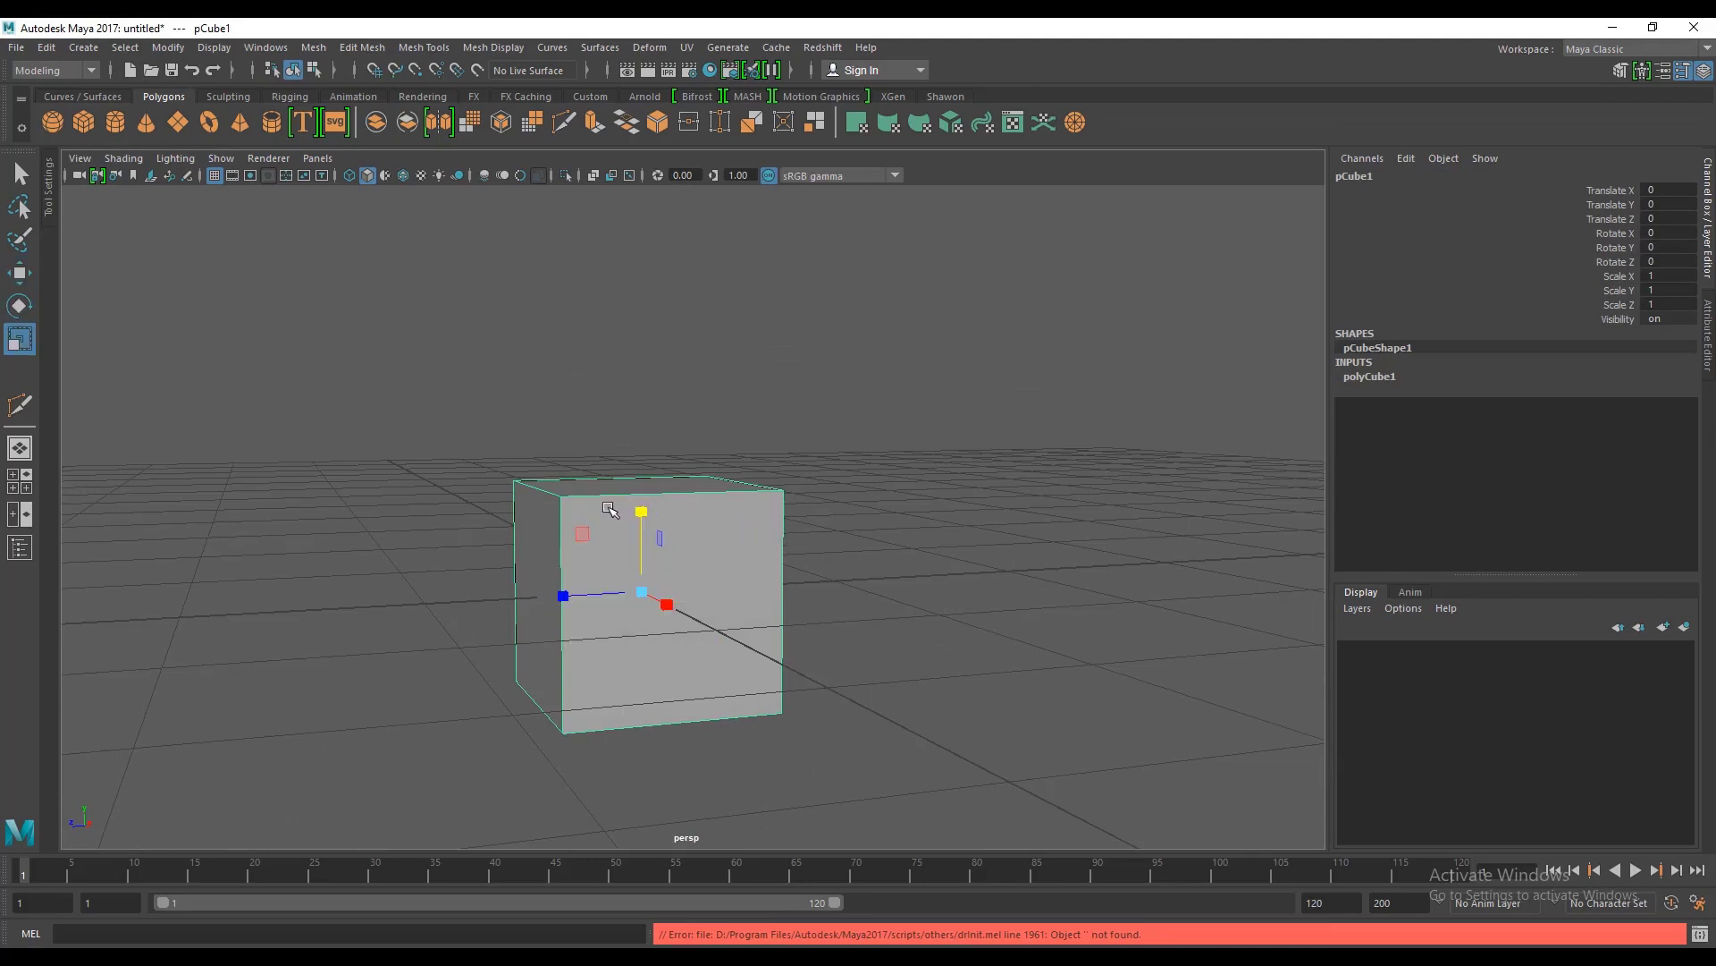
pyautogui.moveTo(642, 506); pyautogui.dragTo(650, 579)
pyautogui.keyDown('alt'); pyautogui.moveTo(650, 580); pyautogui.dragTo(648, 597); pyautogui.keyUp('alt')
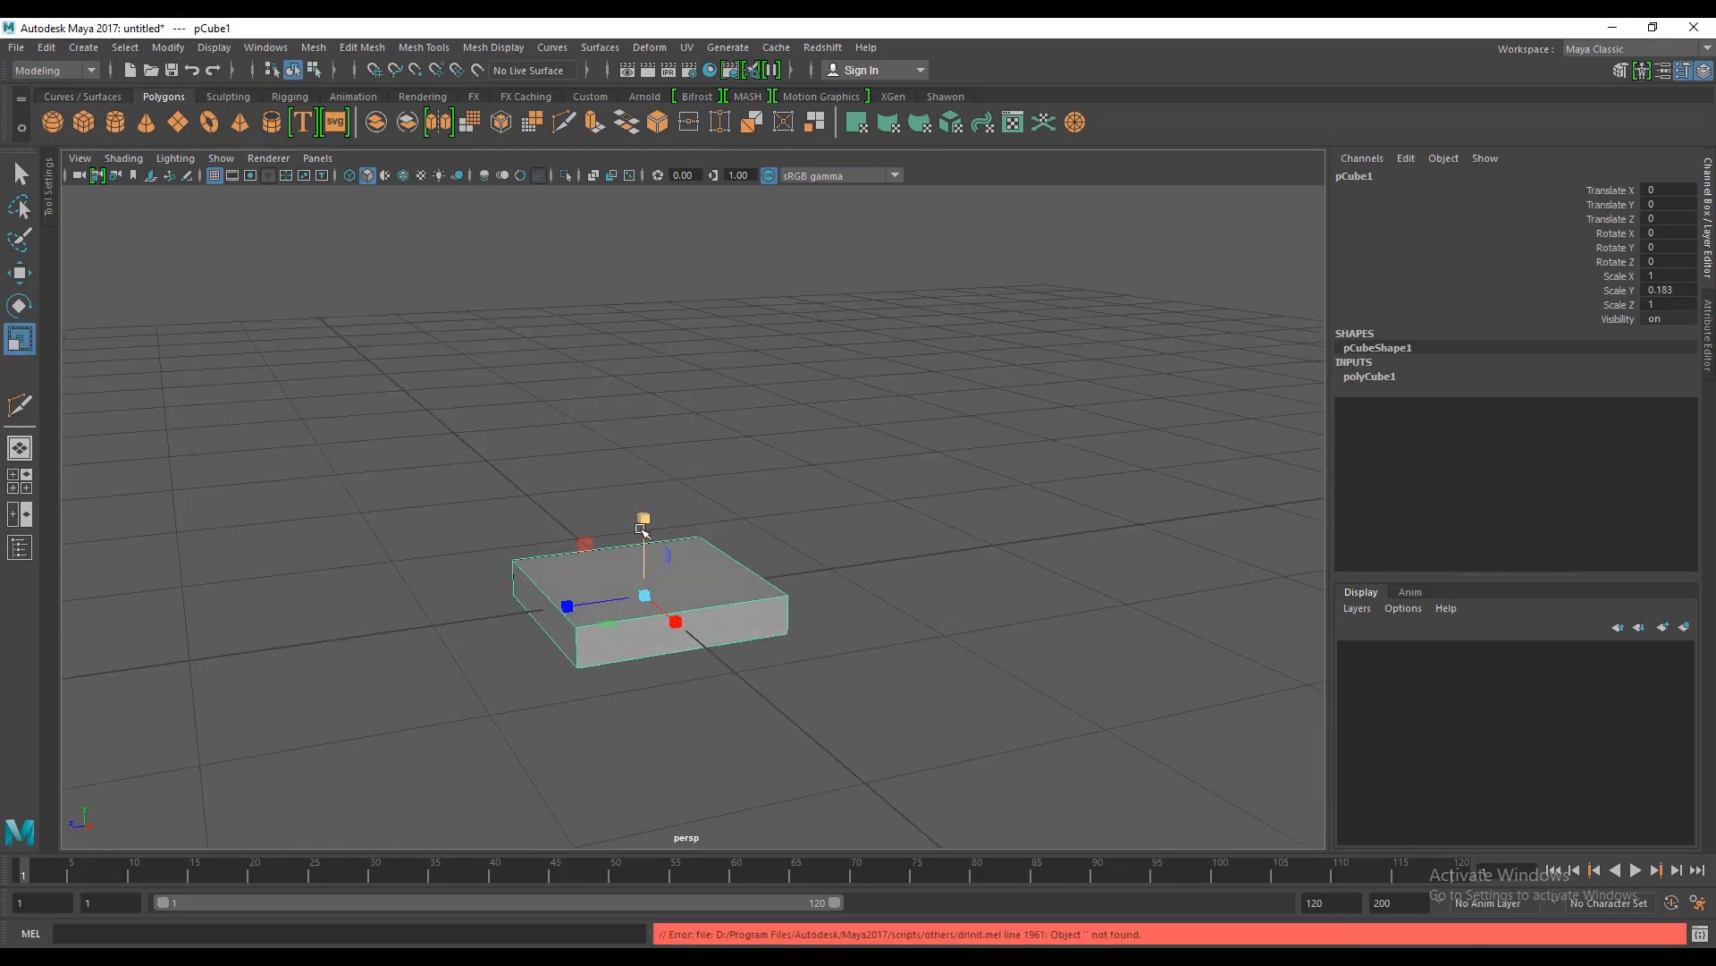
pyautogui.moveTo(643, 515); pyautogui.dragTo(746, 468)
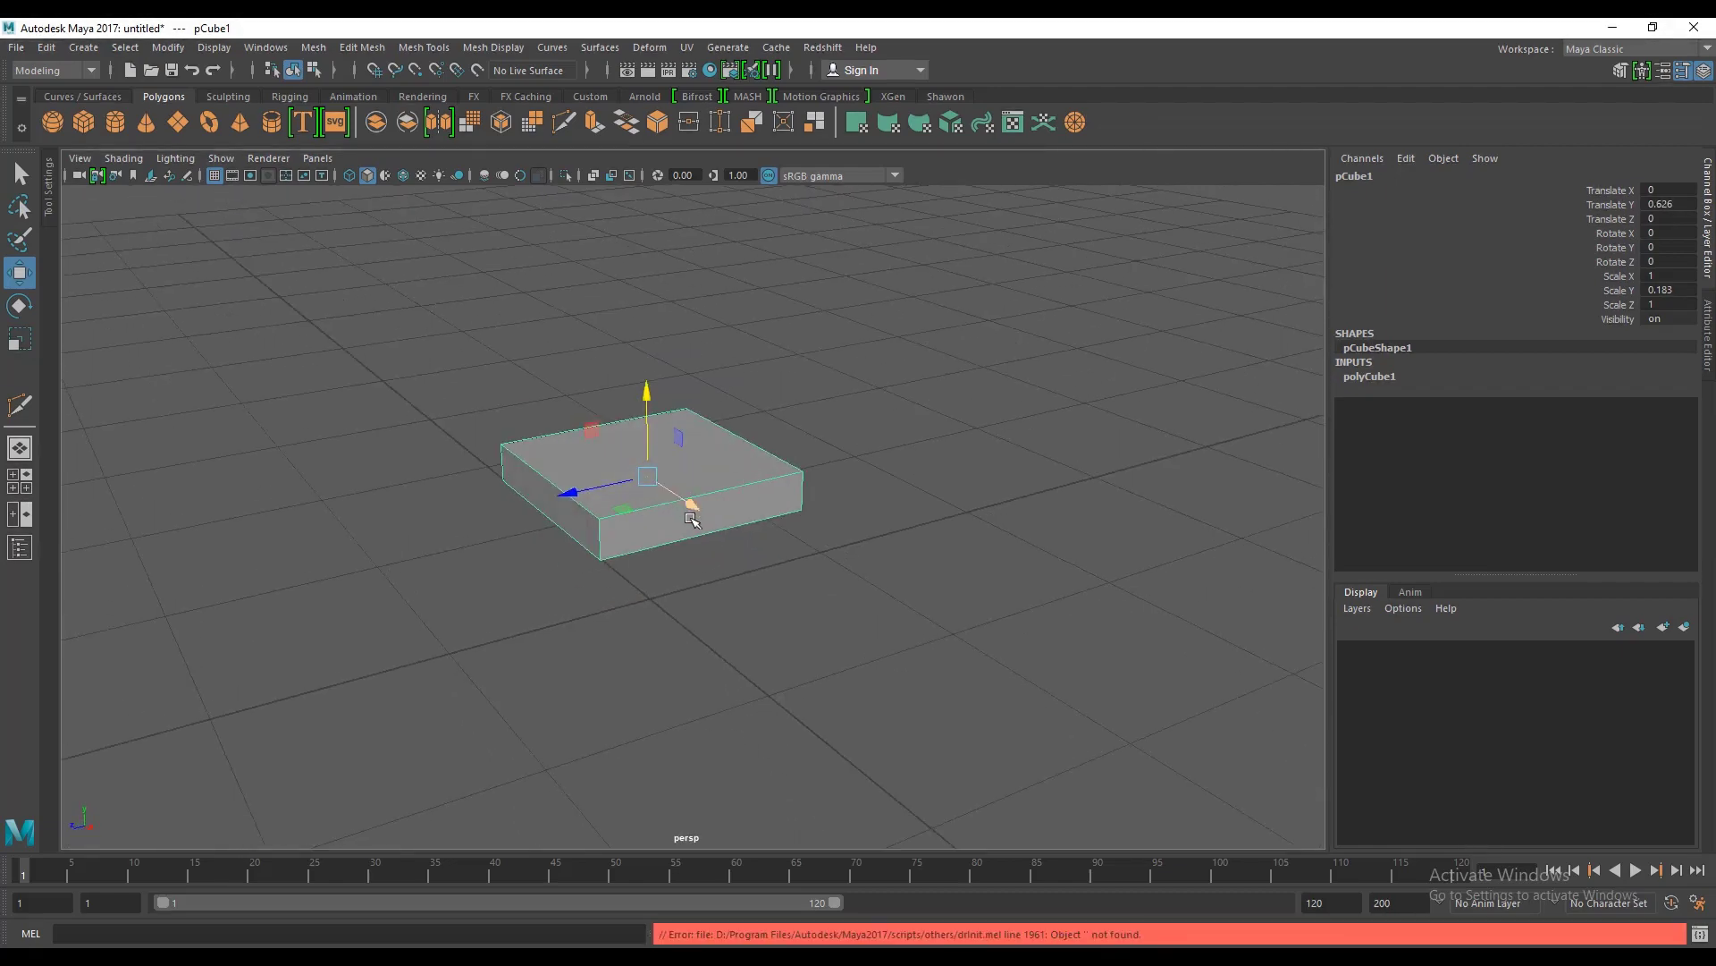
# Step: Use the Multi-Cut tool to insert four edge loops across the flattened cube, one pair near each of its X ends
pyautogui.scroll(3, 692, 519)
pyautogui.keyDown('alt'); pyautogui.moveTo(692, 519); pyautogui.dragTo(735, 525); pyautogui.keyUp('alt')
pyautogui.scroll(-3, 727, 513)
pyautogui.scroll(3, 716, 529)
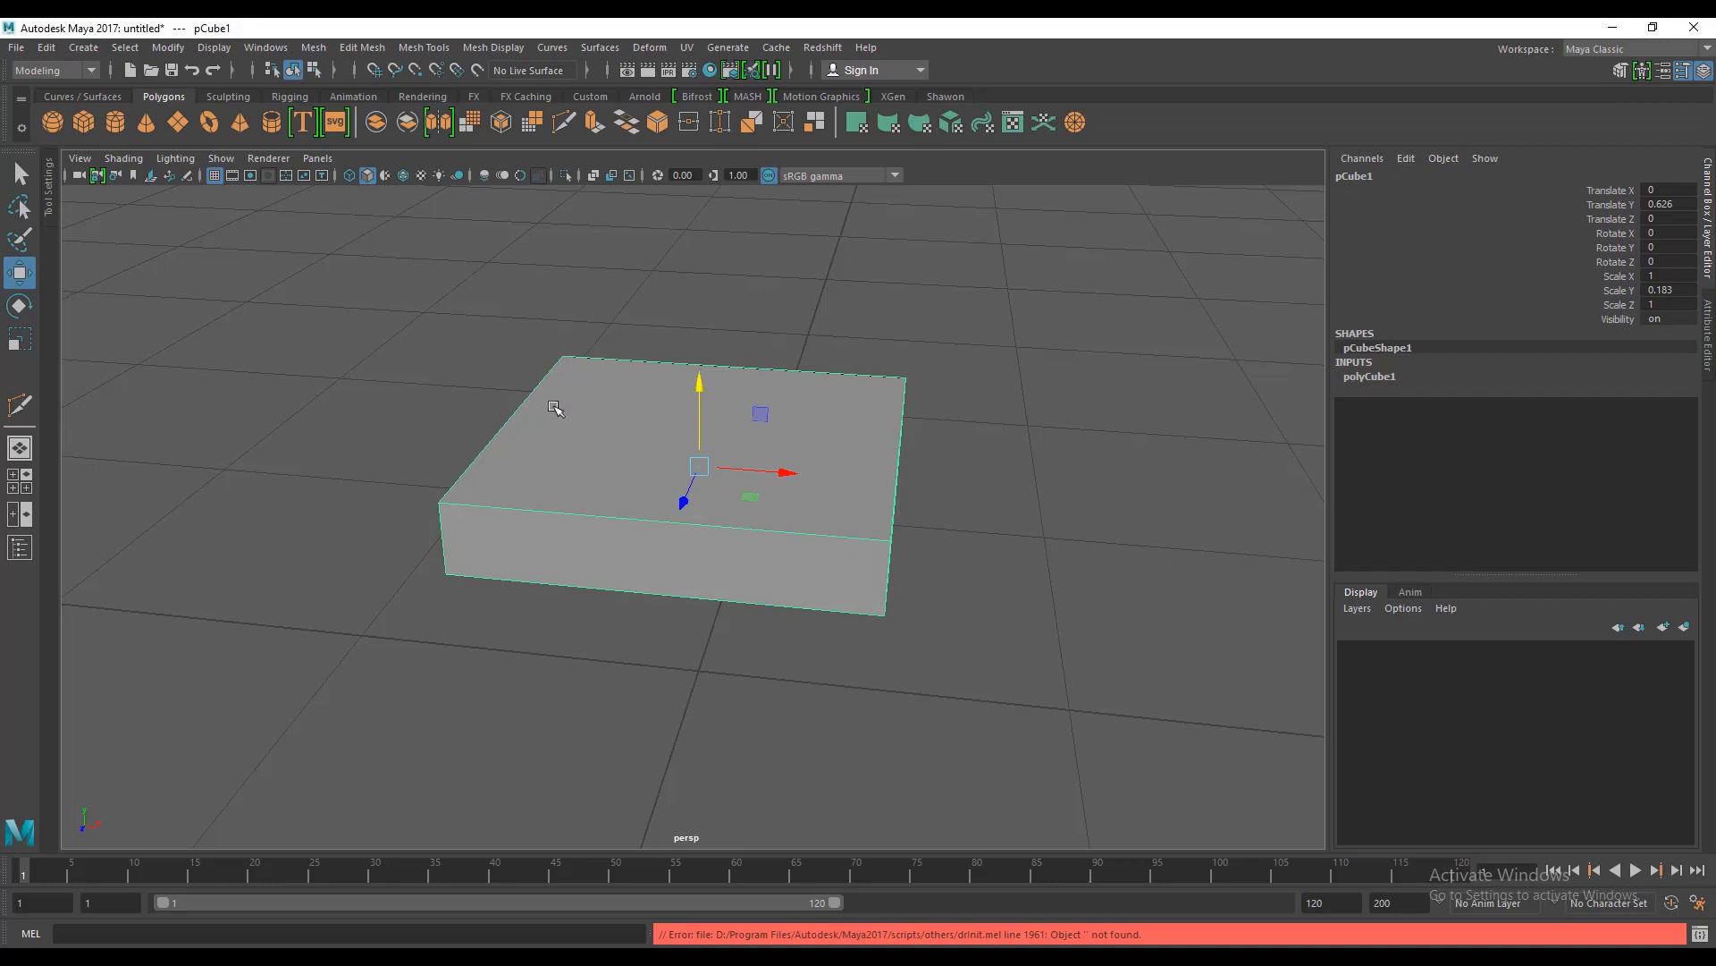
pyautogui.click(561, 122)
pyautogui.scroll(3, 697, 452)
pyautogui.keyDown('alt'); pyautogui.moveTo(697, 452); pyautogui.dragTo(801, 410); pyautogui.keyUp('alt')
pyautogui.click(473, 458)
pyautogui.click(687, 428)
pyautogui.keyDown('alt'); pyautogui.moveTo(686, 429); pyautogui.dragTo(636, 354); pyautogui.keyUp('alt')
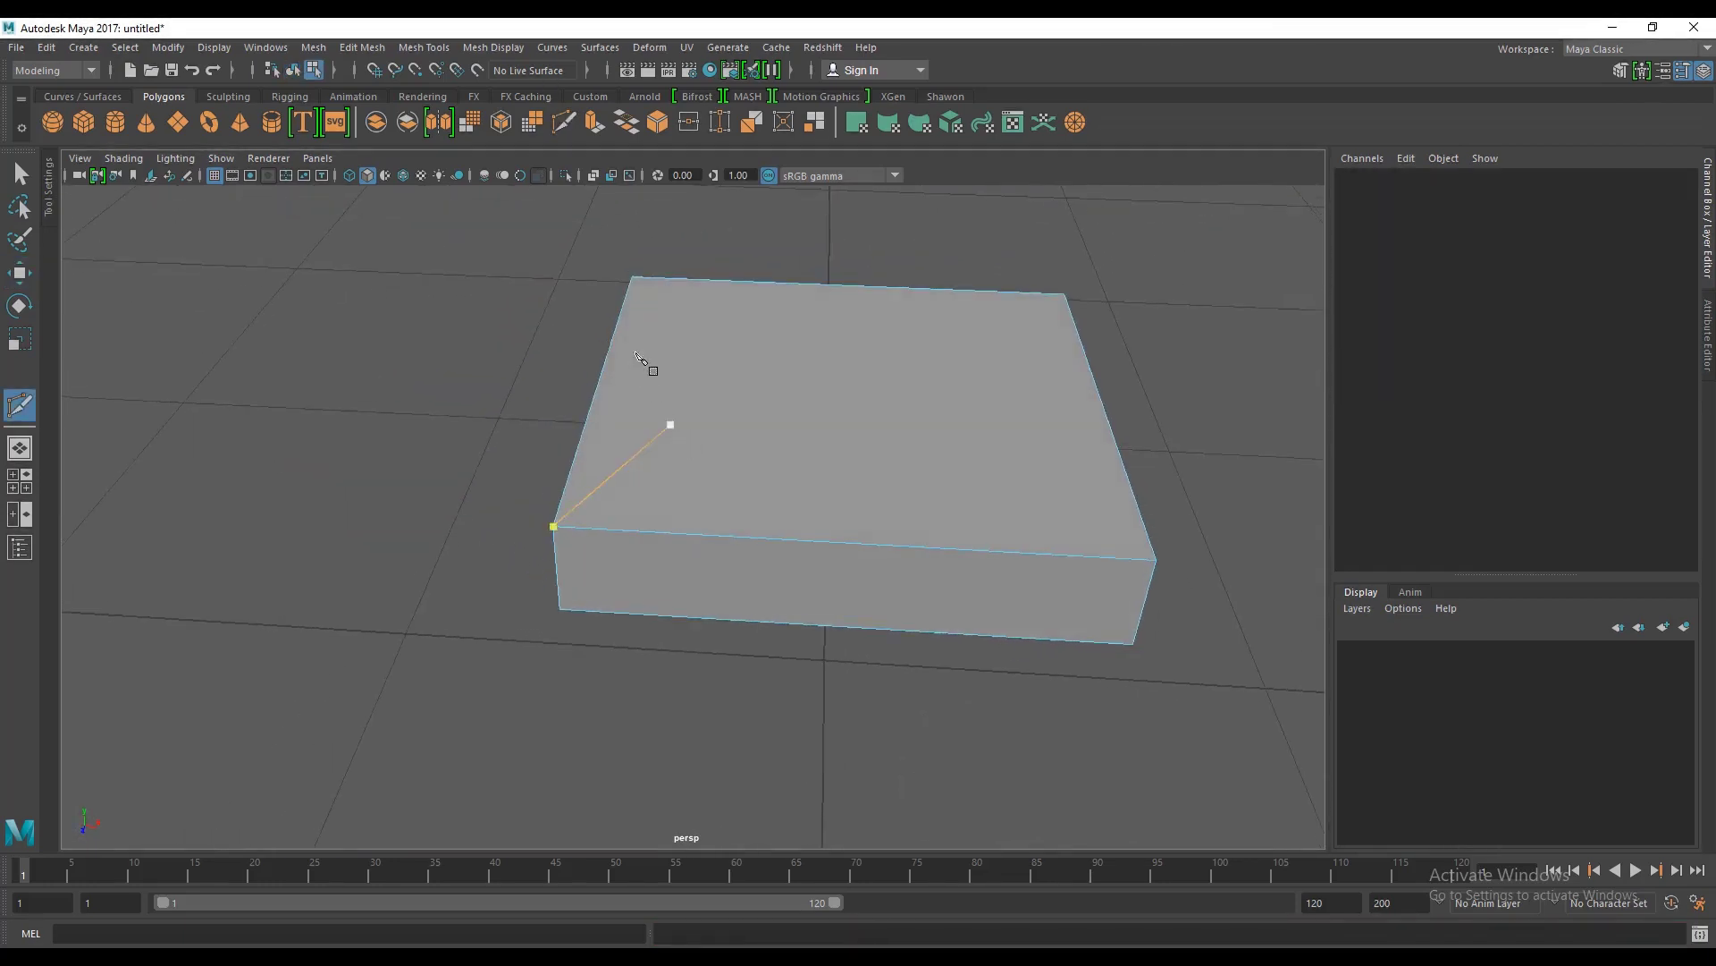
pyautogui.keyDown('ctrl'); pyautogui.click(606, 523); pyautogui.keyUp('ctrl')
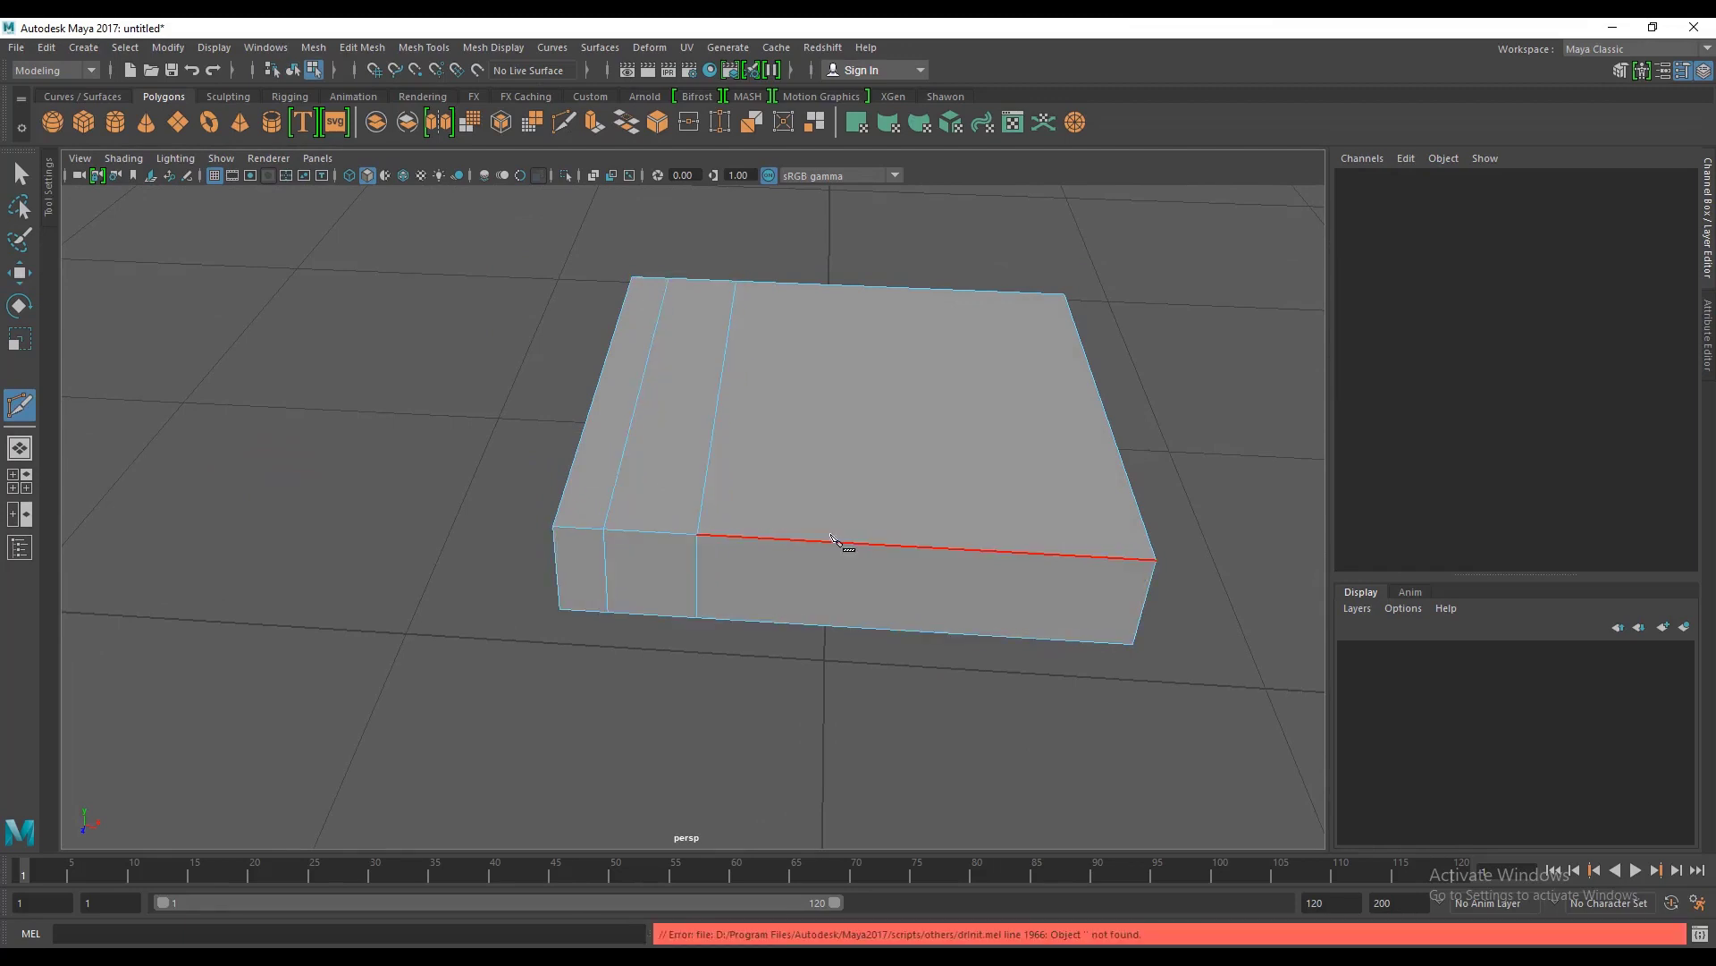
pyautogui.keyDown('alt'); pyautogui.moveTo(830, 535); pyautogui.dragTo(679, 531, button='middle'); pyautogui.keyUp('alt')
pyautogui.keyDown('ctrl'); pyautogui.click(933, 553); pyautogui.keyUp('ctrl')
pyautogui.keyDown('ctrl'); pyautogui.click(850, 549); pyautogui.keyUp('ctrl')
# Step: Insert four perpendicular edge loops with Multi-Cut, one pair near each Z end of the slab
pyautogui.keyDown('alt'); pyautogui.moveTo(851, 549); pyautogui.dragTo(885, 653); pyautogui.keyUp('alt')
pyautogui.keyDown('ctrl'); pyautogui.click(957, 358); pyautogui.keyUp('ctrl')
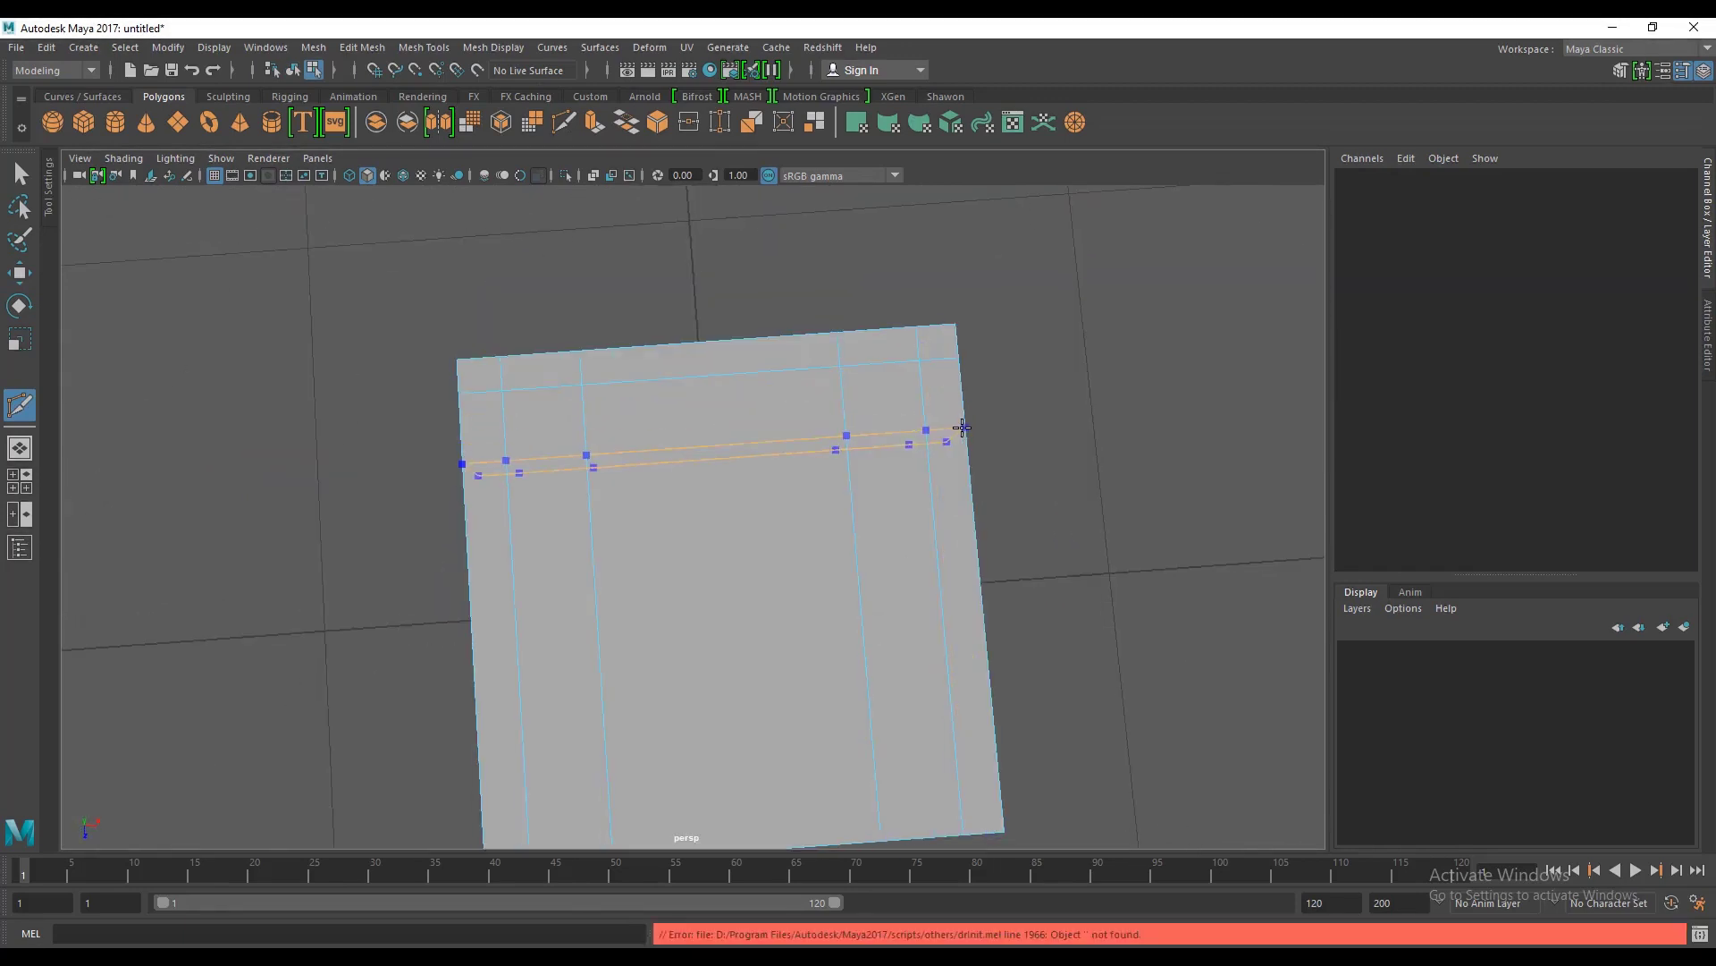
pyautogui.keyDown('ctrl'); pyautogui.click(963, 429); pyautogui.keyUp('ctrl')
pyautogui.keyDown('alt'); pyautogui.moveTo(1015, 762); pyautogui.dragTo(953, 586, button='middle'); pyautogui.keyUp('alt')
pyautogui.keyDown('ctrl'); pyautogui.click(931, 612); pyautogui.keyUp('ctrl')
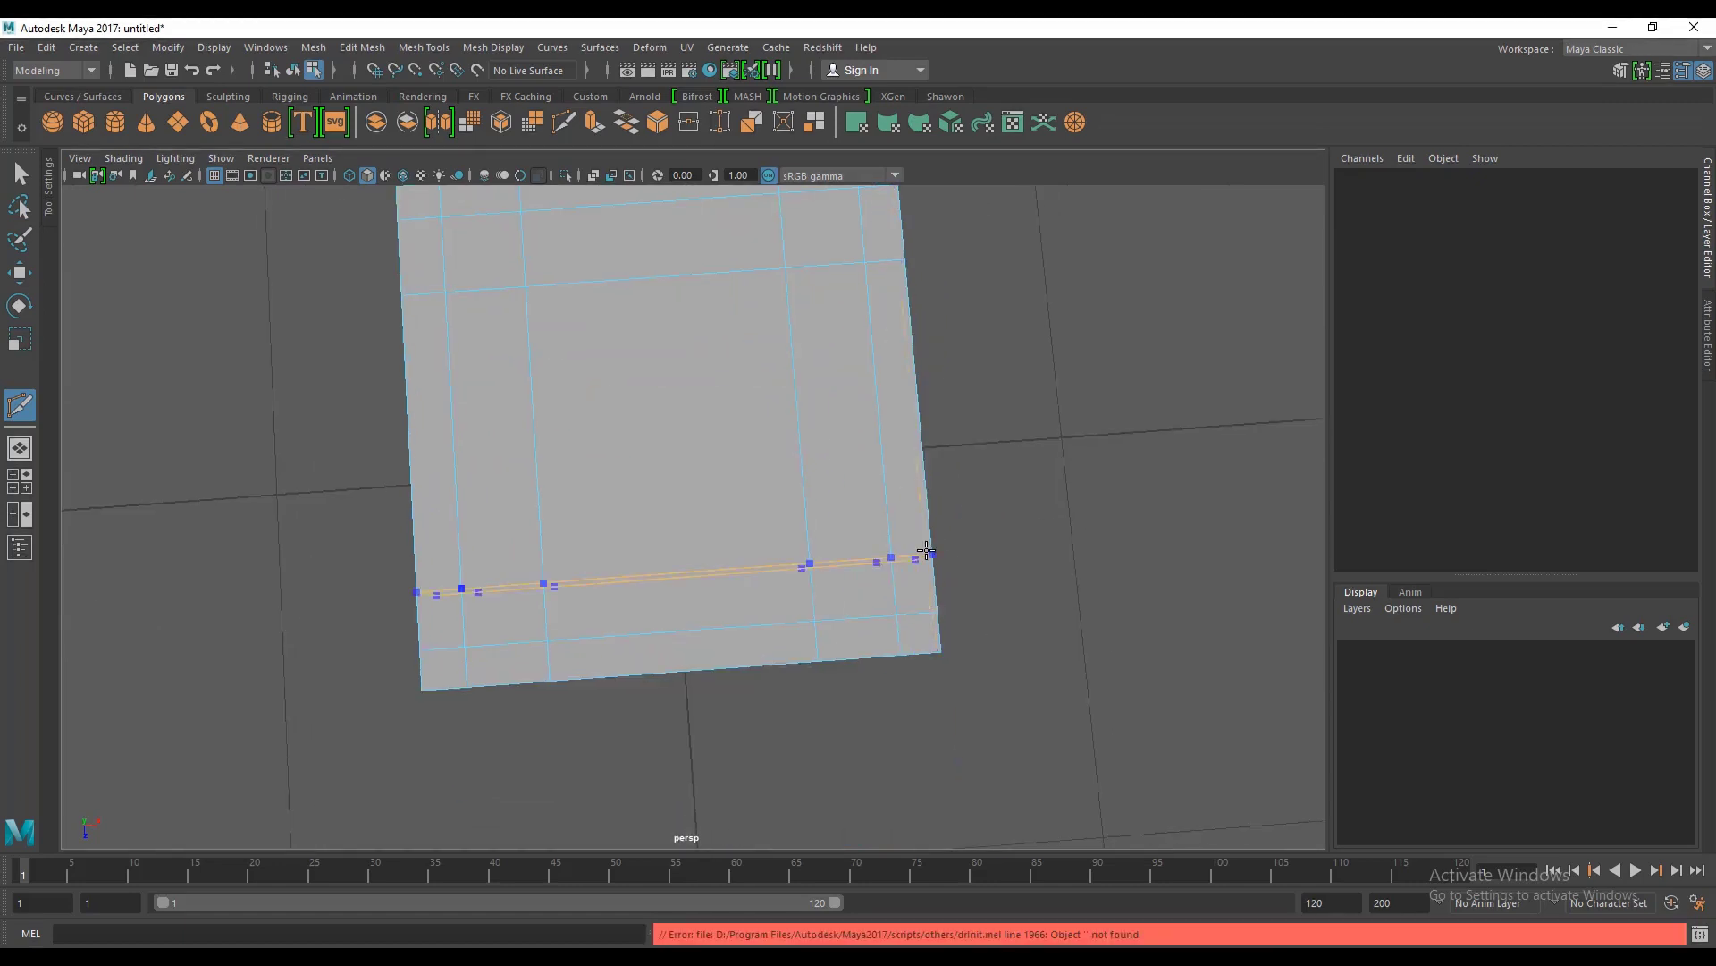
pyautogui.keyDown('ctrl'); pyautogui.click(920, 531); pyautogui.keyUp('ctrl')
pyautogui.keyDown('alt'); pyautogui.moveTo(920, 531); pyautogui.dragTo(597, 348); pyautogui.keyUp('alt')
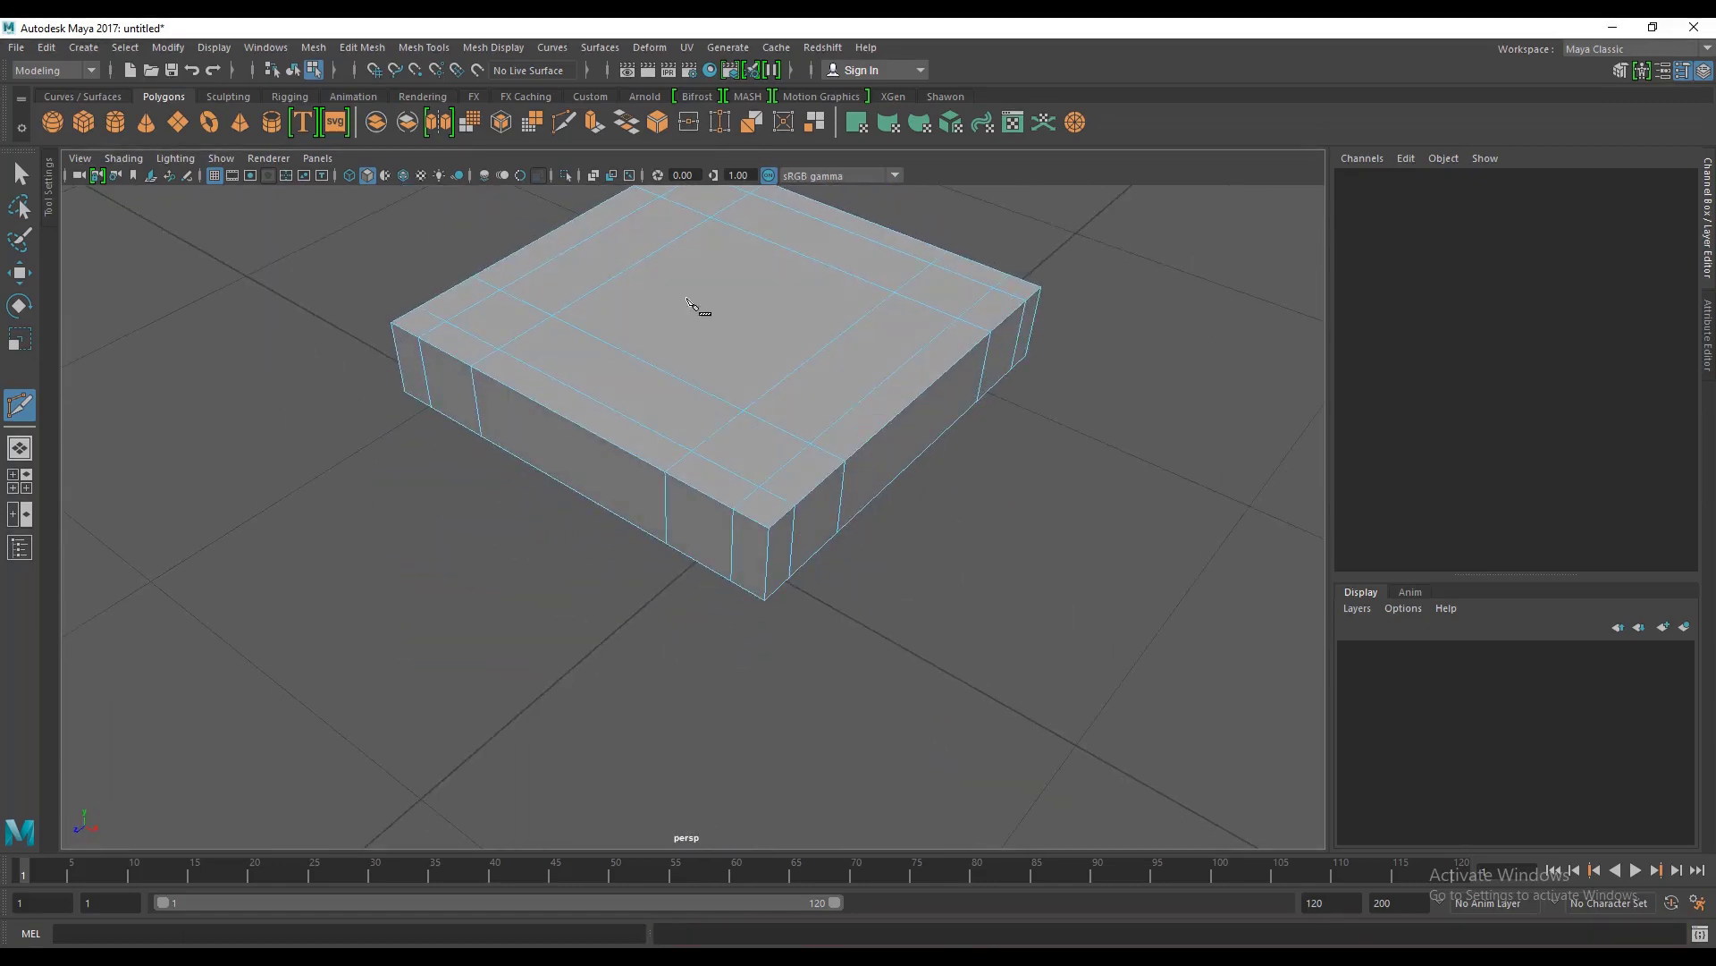
# Step: Switch the slab to face selection mode and activate the Move tool, leaving no face selected
pyautogui.moveTo(790, 328); pyautogui.dragTo(792, 374, button='right')
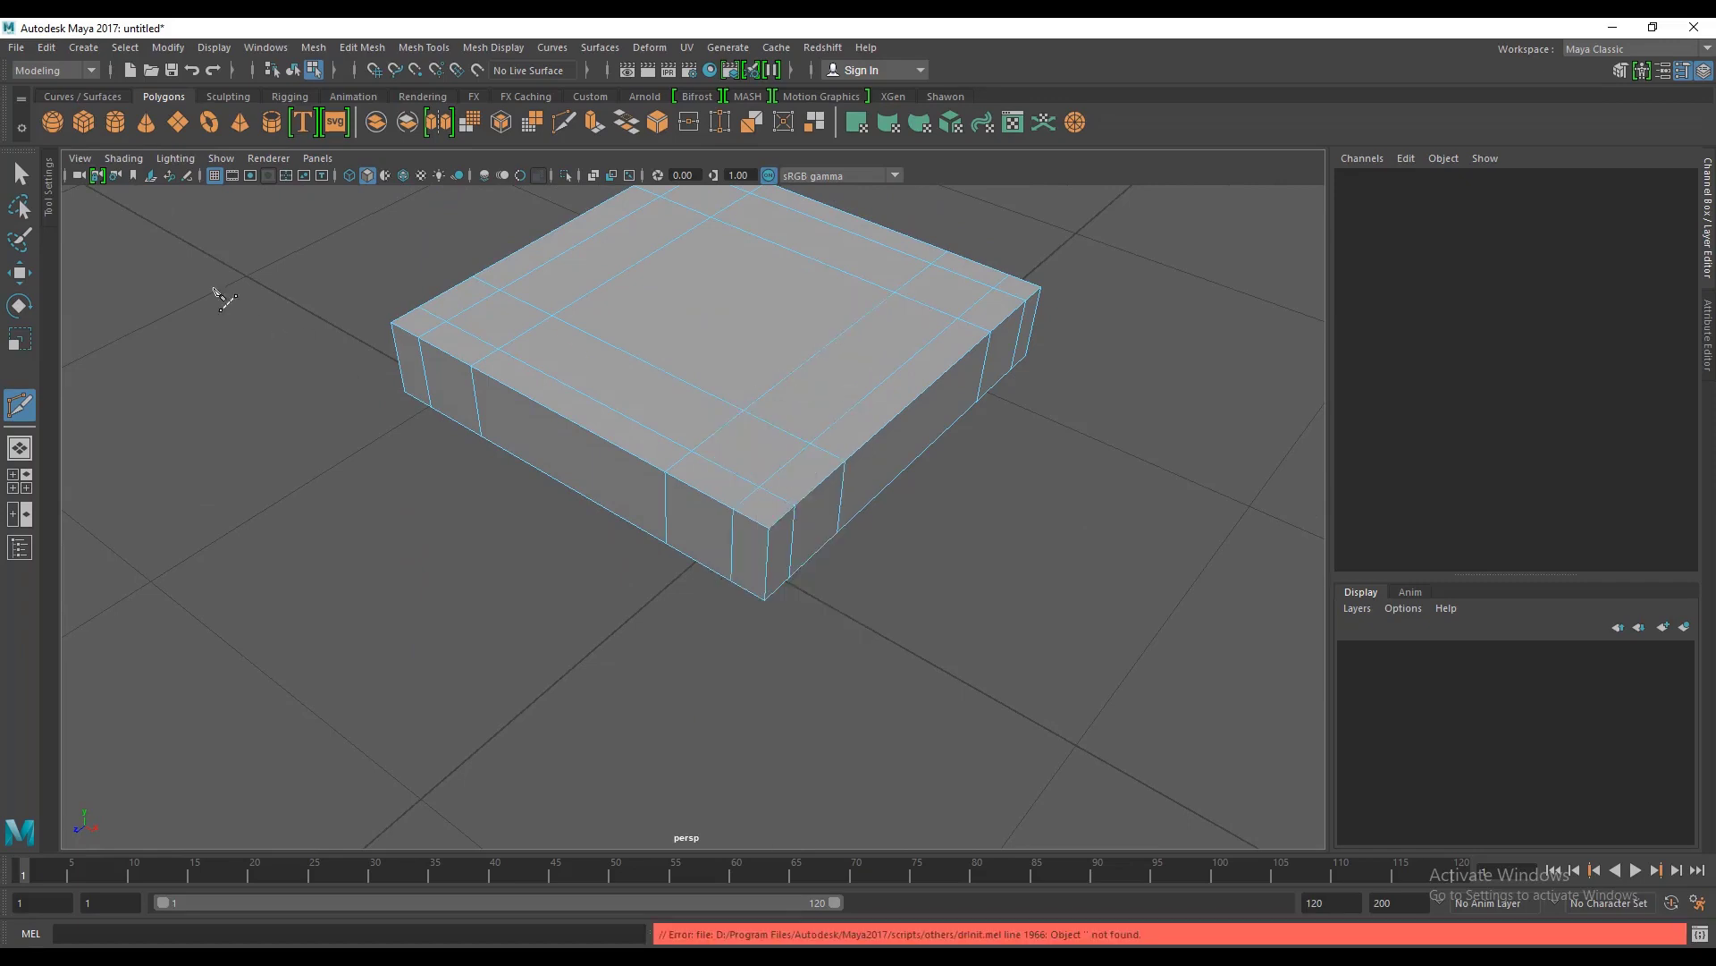
pyautogui.click(20, 273)
pyautogui.keyDown('alt'); pyautogui.moveTo(894, 357); pyautogui.dragTo(834, 519); pyautogui.keyUp('alt')
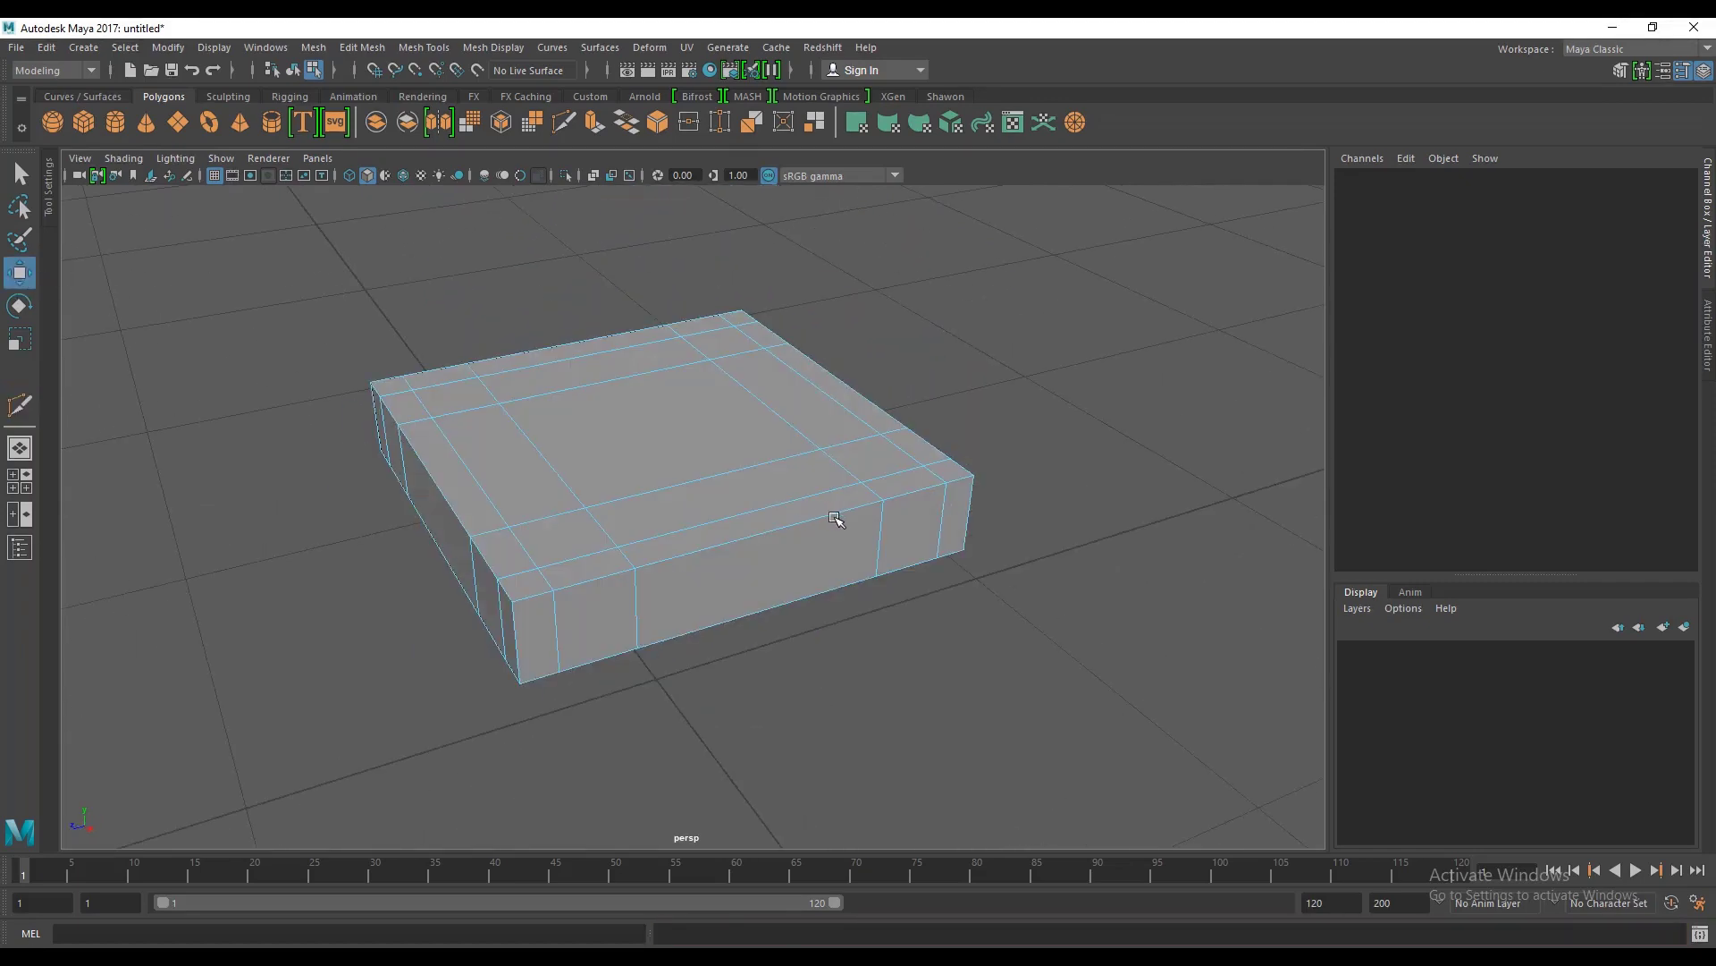
pyautogui.click(876, 452)
pyautogui.hotkey('ctrl', 'z')
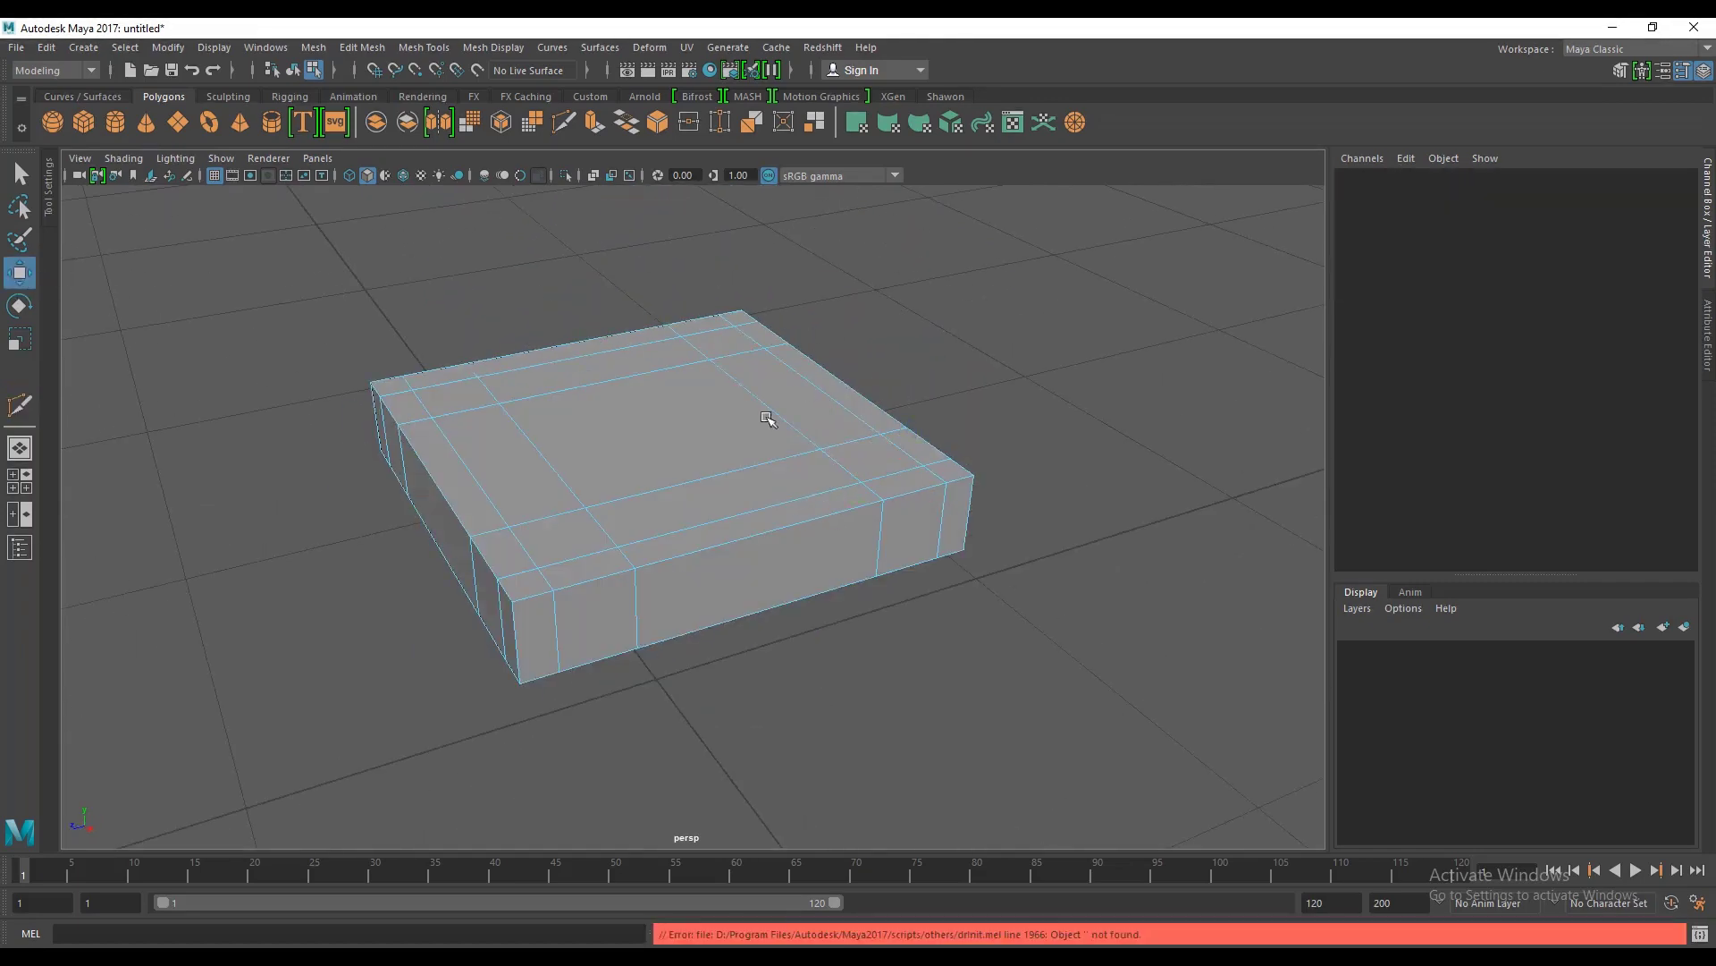
# Step: Select the four square faces near the corners of the slab's underside, and clear the selection
pyautogui.keyDown('alt'); pyautogui.moveTo(724, 496); pyautogui.dragTo(766, 477); pyautogui.keyUp('alt')
pyautogui.keyDown('alt'); pyautogui.moveTo(738, 617); pyautogui.dragTo(776, 544); pyautogui.keyUp('alt')
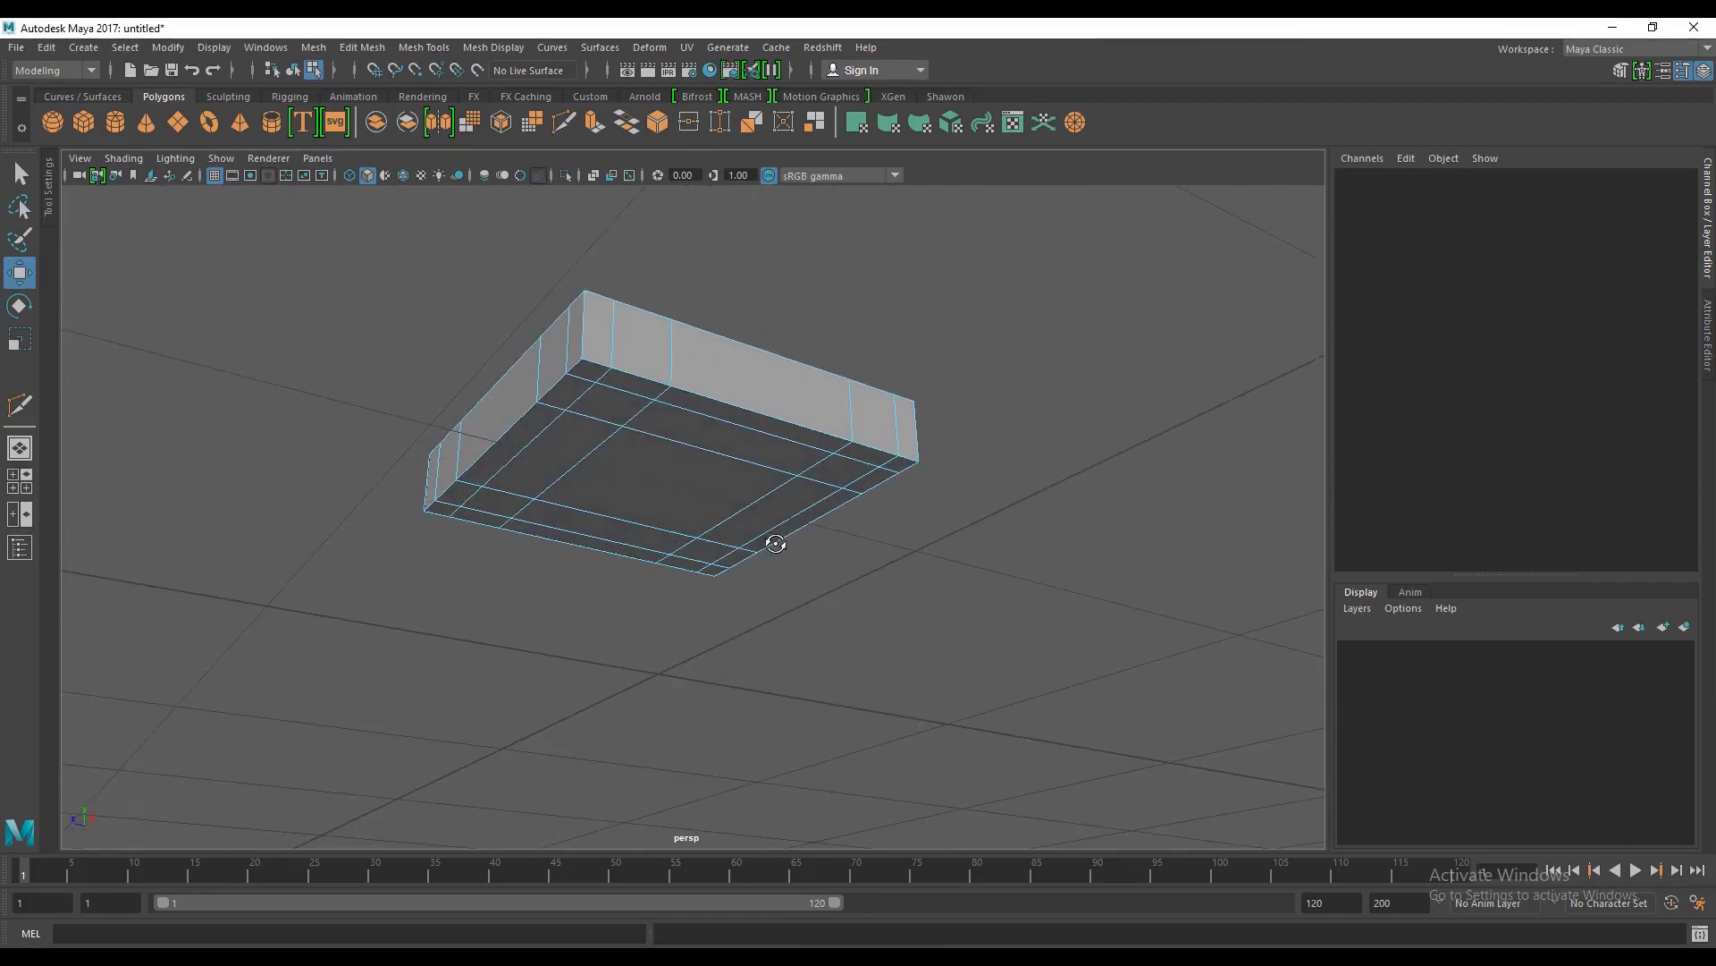
pyautogui.click(605, 409)
pyautogui.keyDown('shift'); pyautogui.click(838, 472); pyautogui.keyUp('shift')
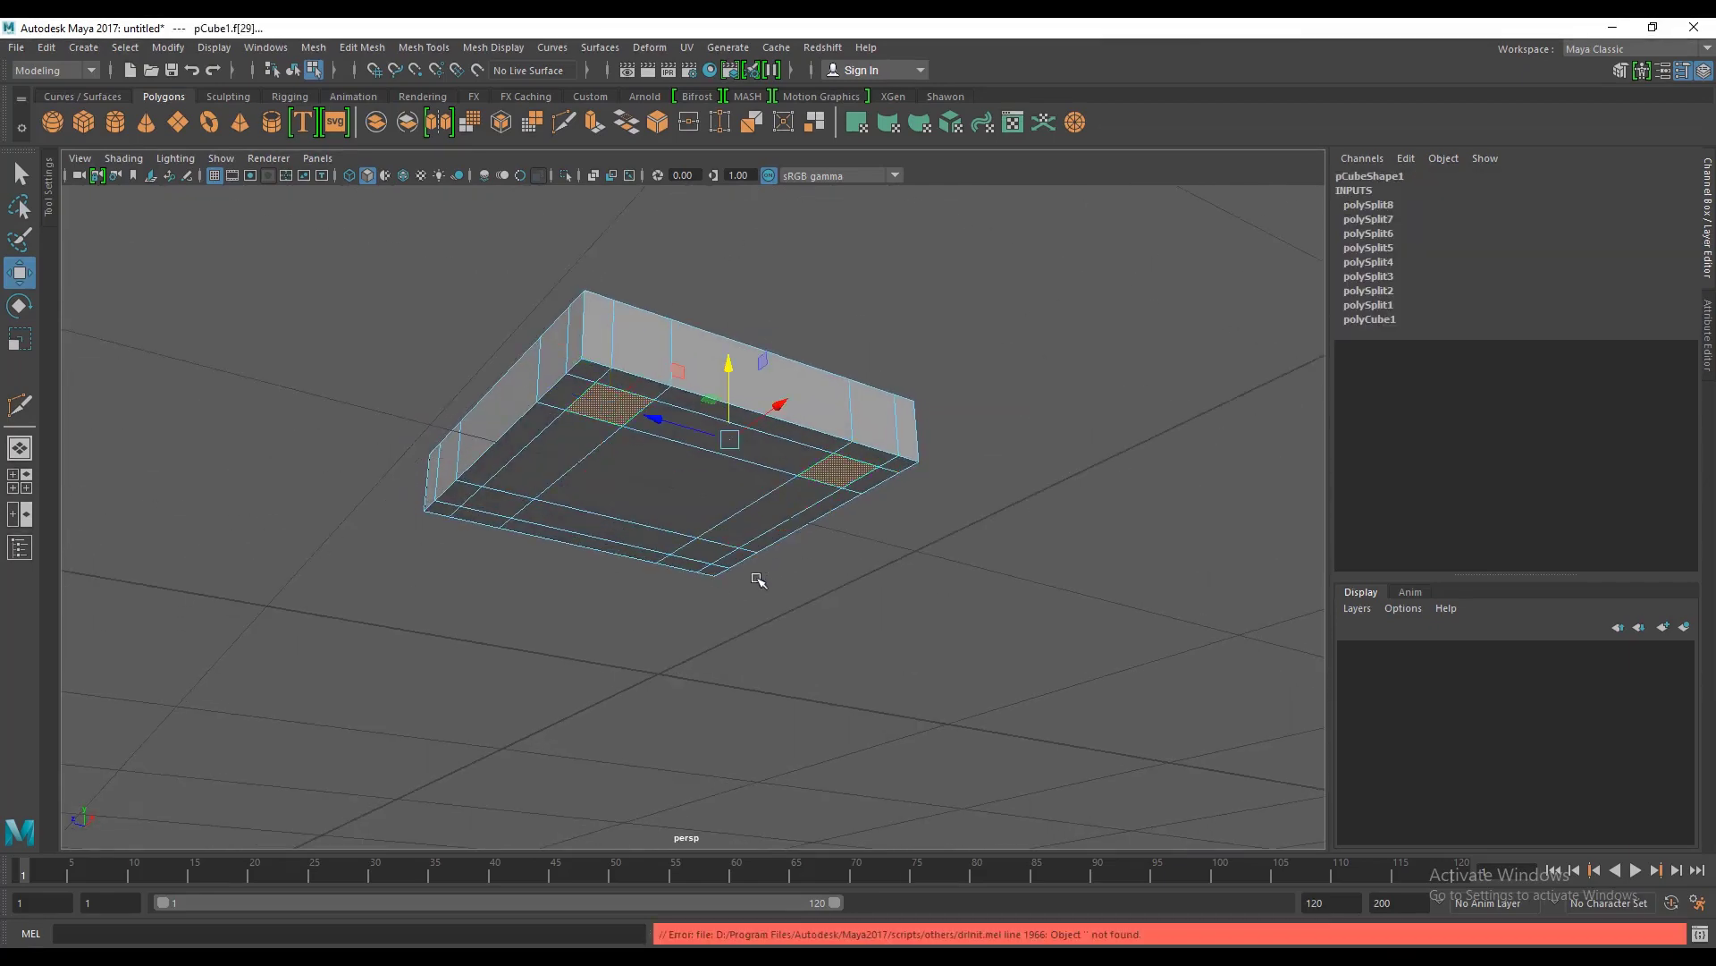
pyautogui.keyDown('shift'); pyautogui.click(707, 554); pyautogui.keyUp('shift')
pyautogui.keyDown('shift'); pyautogui.click(498, 498); pyautogui.keyUp('shift')
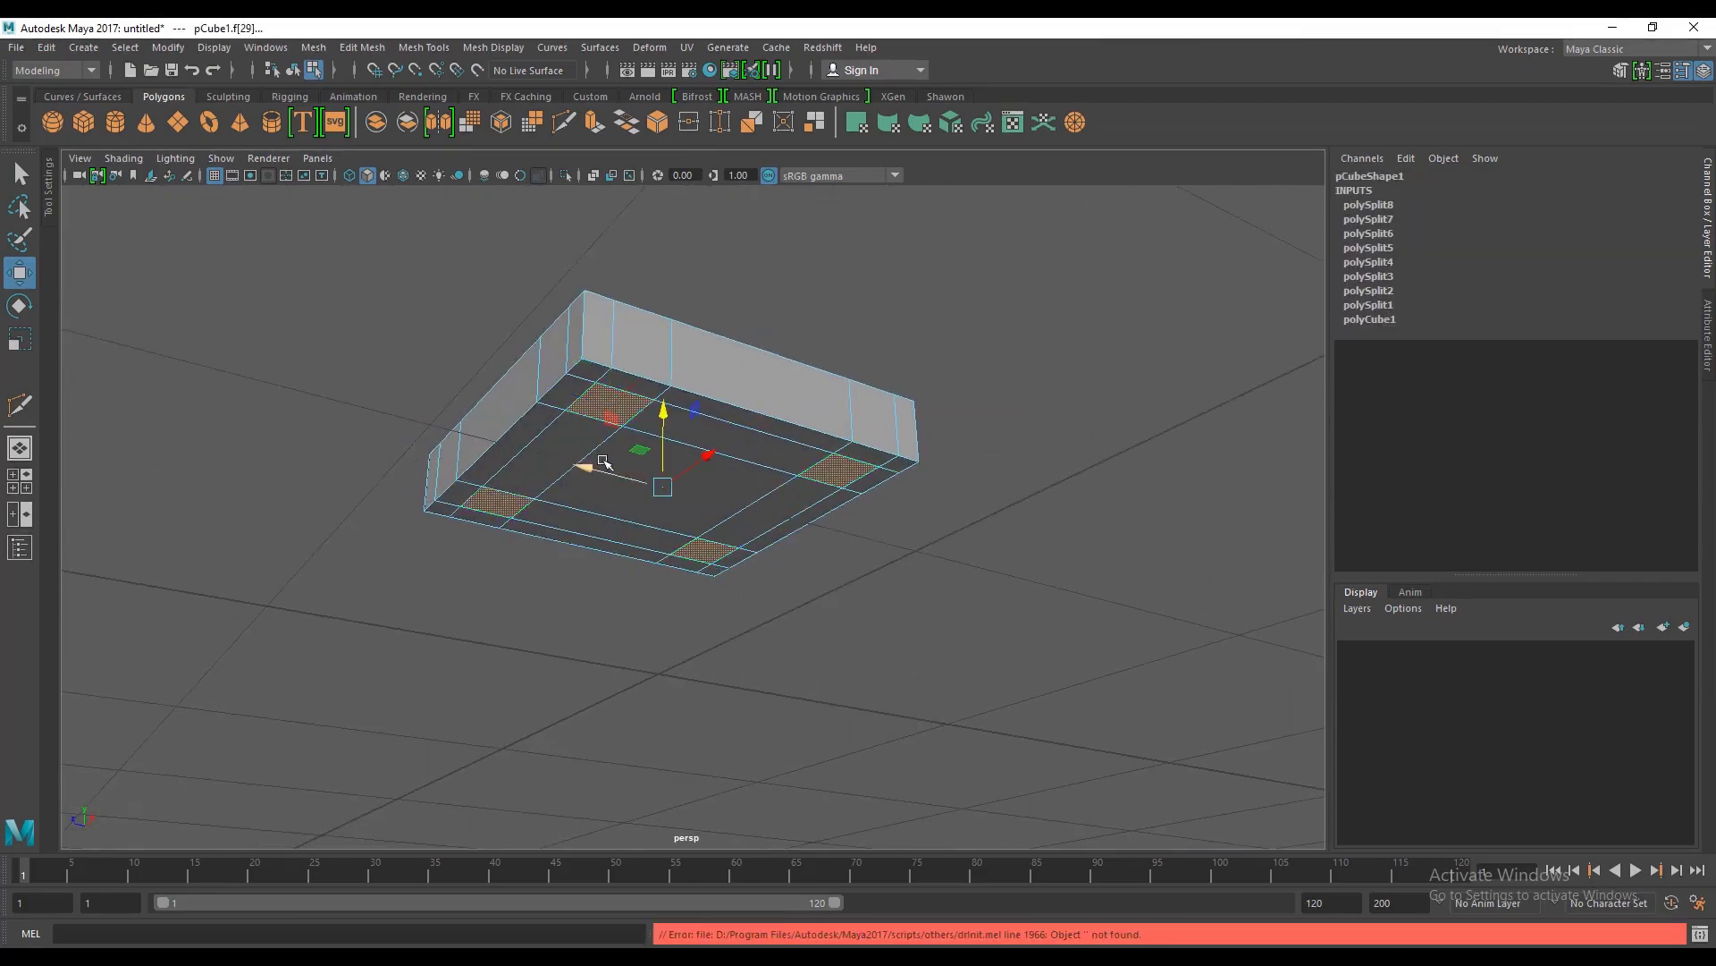
pyautogui.keyDown('alt'); pyautogui.moveTo(581, 501); pyautogui.dragTo(818, 594); pyautogui.keyUp('alt')
pyautogui.scroll(3, 749, 548)
pyautogui.keyDown('alt'); pyautogui.moveTo(749, 548); pyautogui.dragTo(751, 616, button='middle'); pyautogui.keyUp('alt')
pyautogui.moveTo(751, 617)
pyautogui.keyDown('alt'); pyautogui.mouseDown()
pyautogui.moveTo(731, 575)
pyautogui.moveTo(762, 590)
pyautogui.moveTo(689, 582)
pyautogui.moveTo(766, 586)
pyautogui.mouseUp(); pyautogui.keyUp('alt')
pyautogui.click(1111, 353)
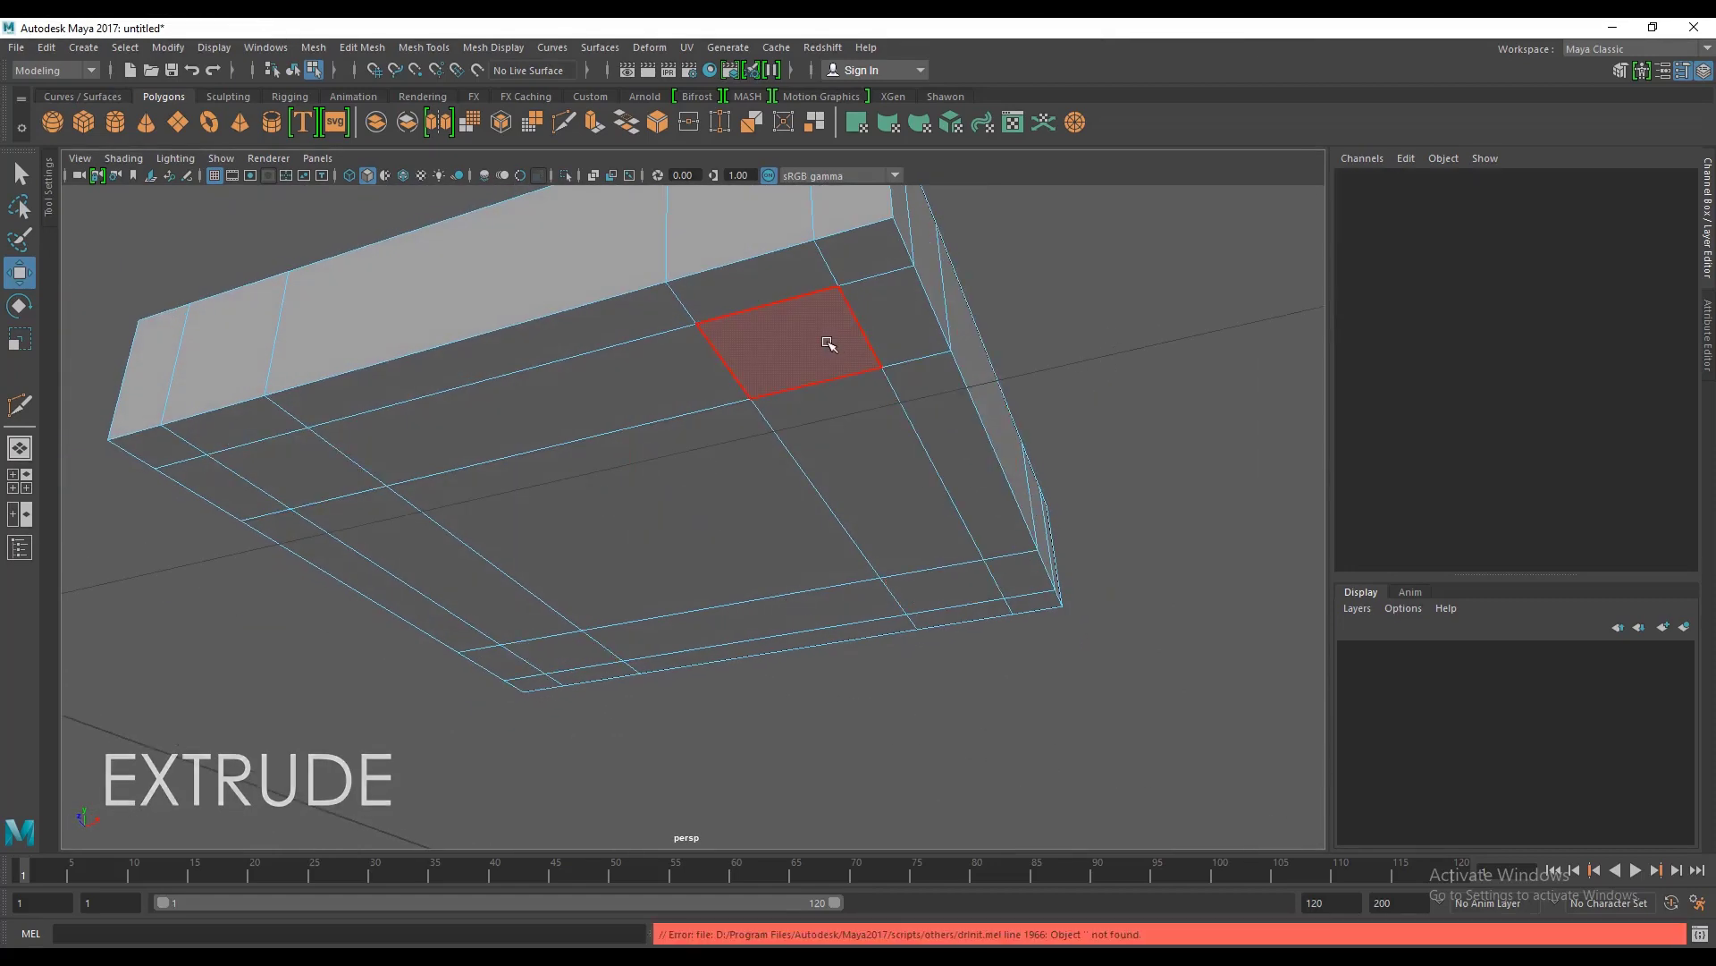
# Step: Select one square face near a corner of the underside, examine it from several angles, and deselect it
pyautogui.click(822, 348)
pyautogui.scroll(3, 864, 379)
pyautogui.keyDown('alt'); pyautogui.moveTo(866, 379); pyautogui.dragTo(836, 527, button='middle'); pyautogui.keyUp('alt')
pyautogui.keyDown('alt'); pyautogui.moveTo(836, 527); pyautogui.dragTo(827, 512); pyautogui.keyUp('alt')
pyautogui.scroll(-4, 826, 511)
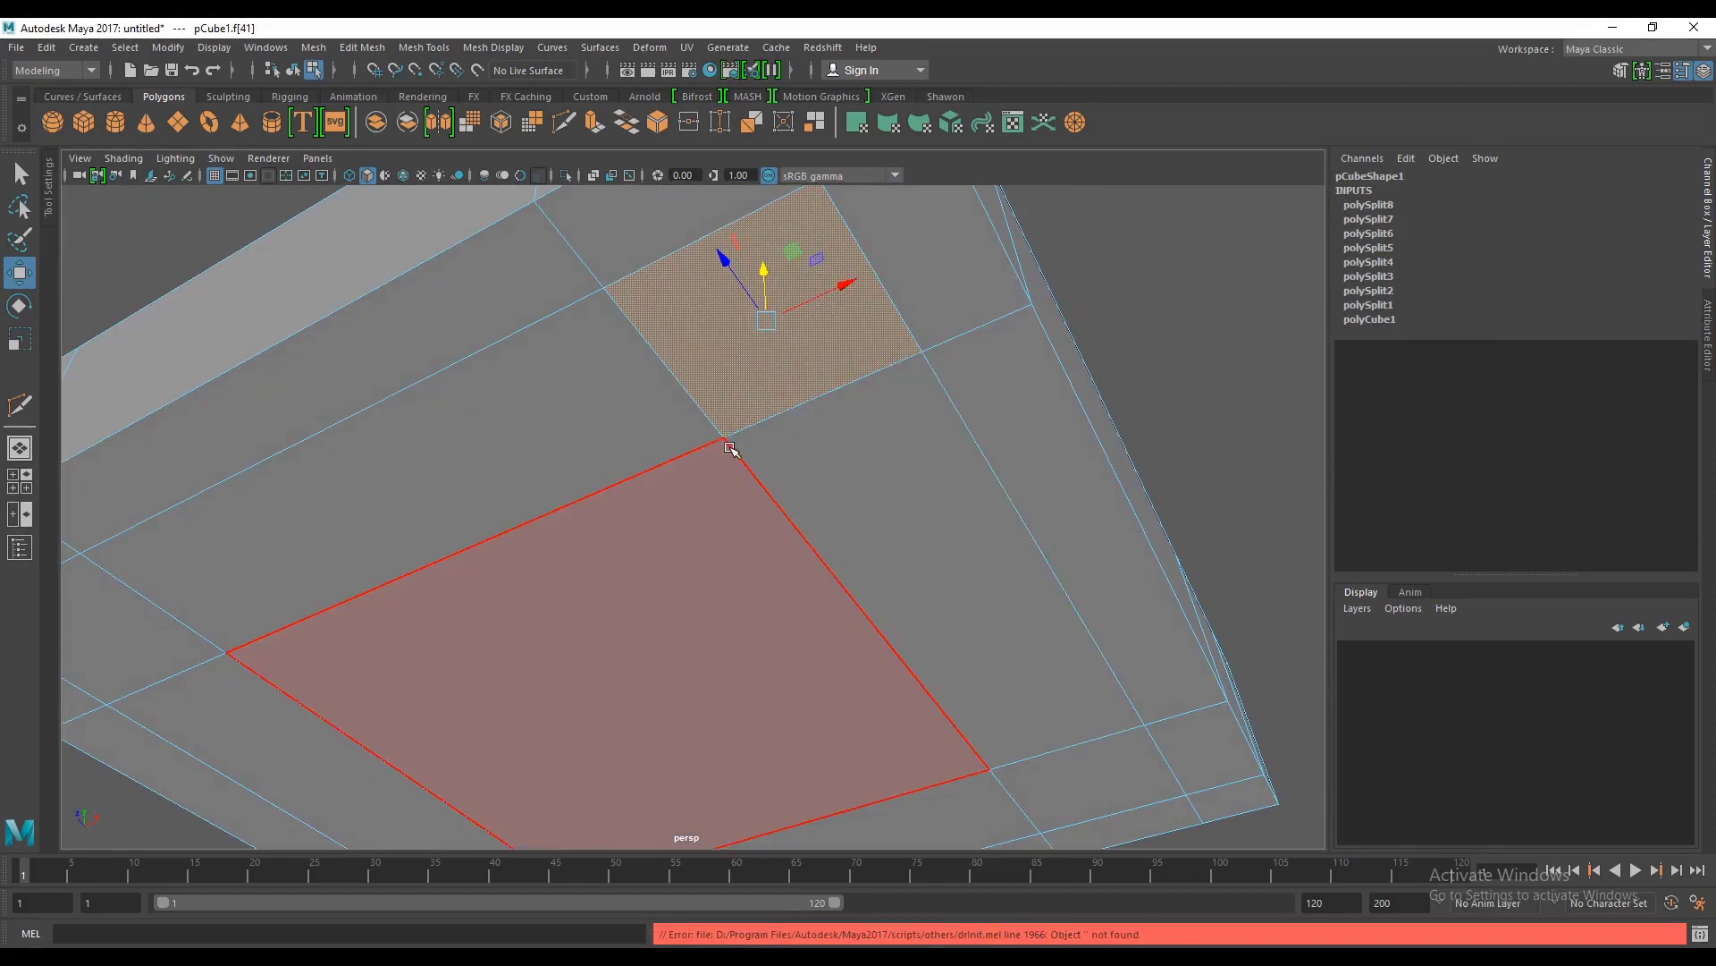
pyautogui.scroll(4, 774, 460)
pyautogui.keyDown('alt'); pyautogui.moveTo(774, 460); pyautogui.dragTo(747, 464); pyautogui.keyUp('alt')
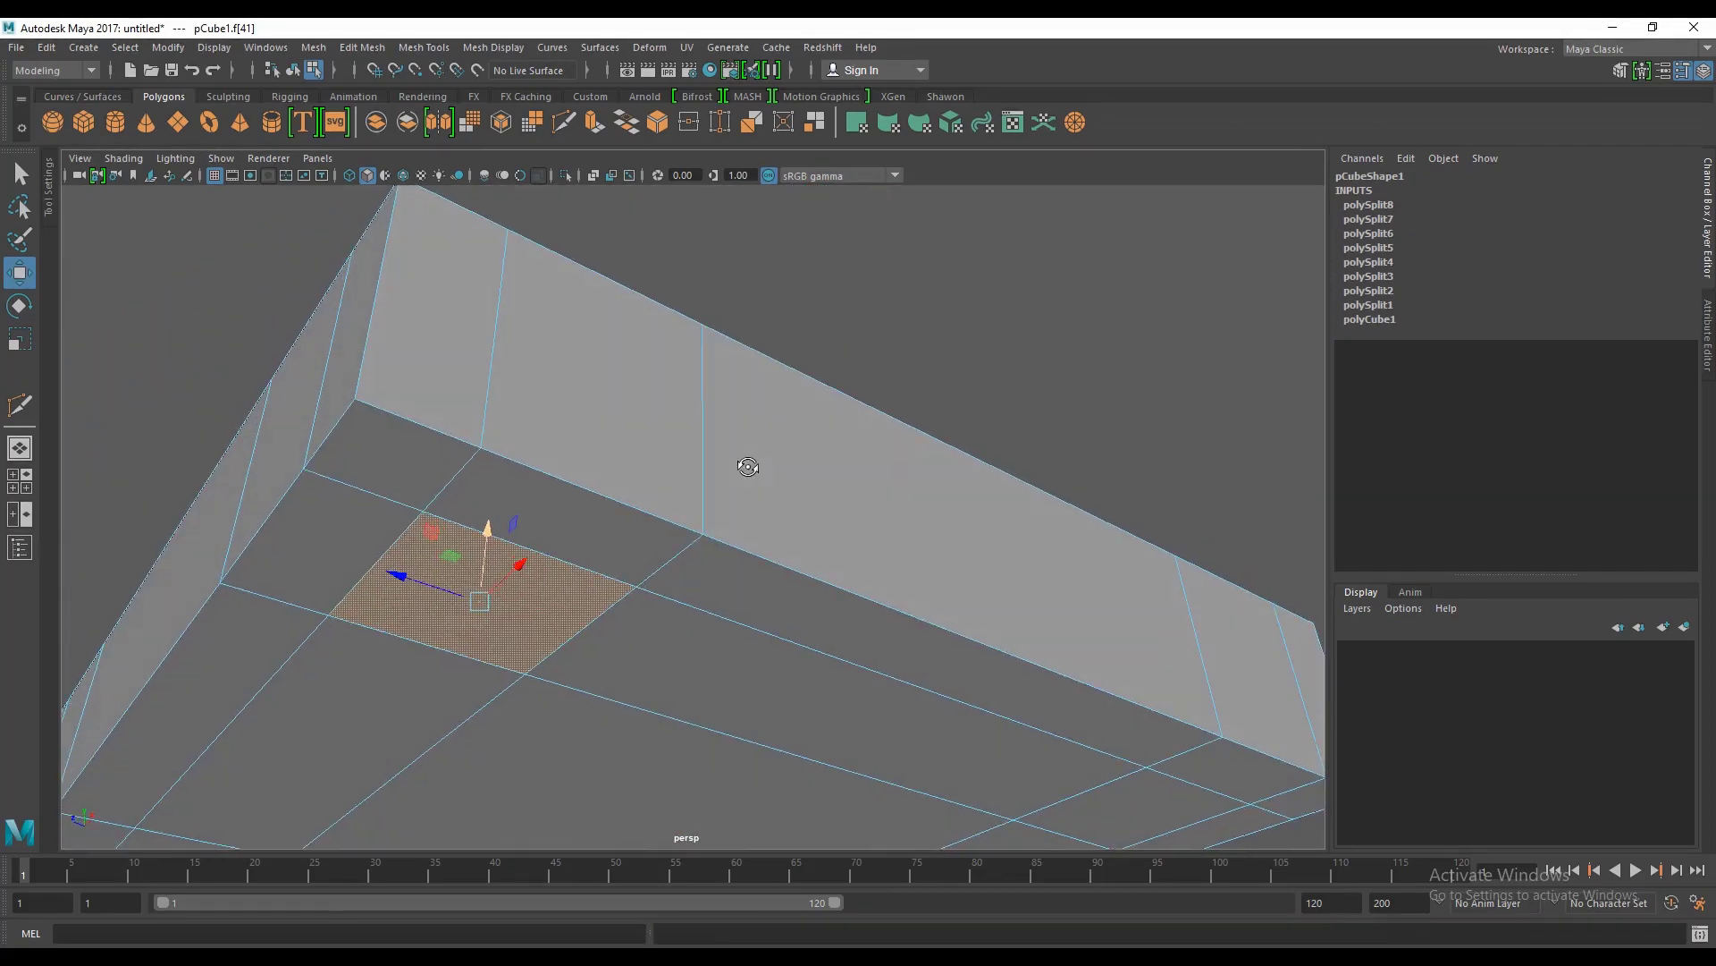
pyautogui.keyDown('alt'); pyautogui.moveTo(574, 555); pyautogui.dragTo(716, 491, button='middle'); pyautogui.keyUp('alt')
pyautogui.keyDown('alt'); pyautogui.moveTo(633, 499); pyautogui.dragTo(701, 518, button='right'); pyautogui.keyUp('alt')
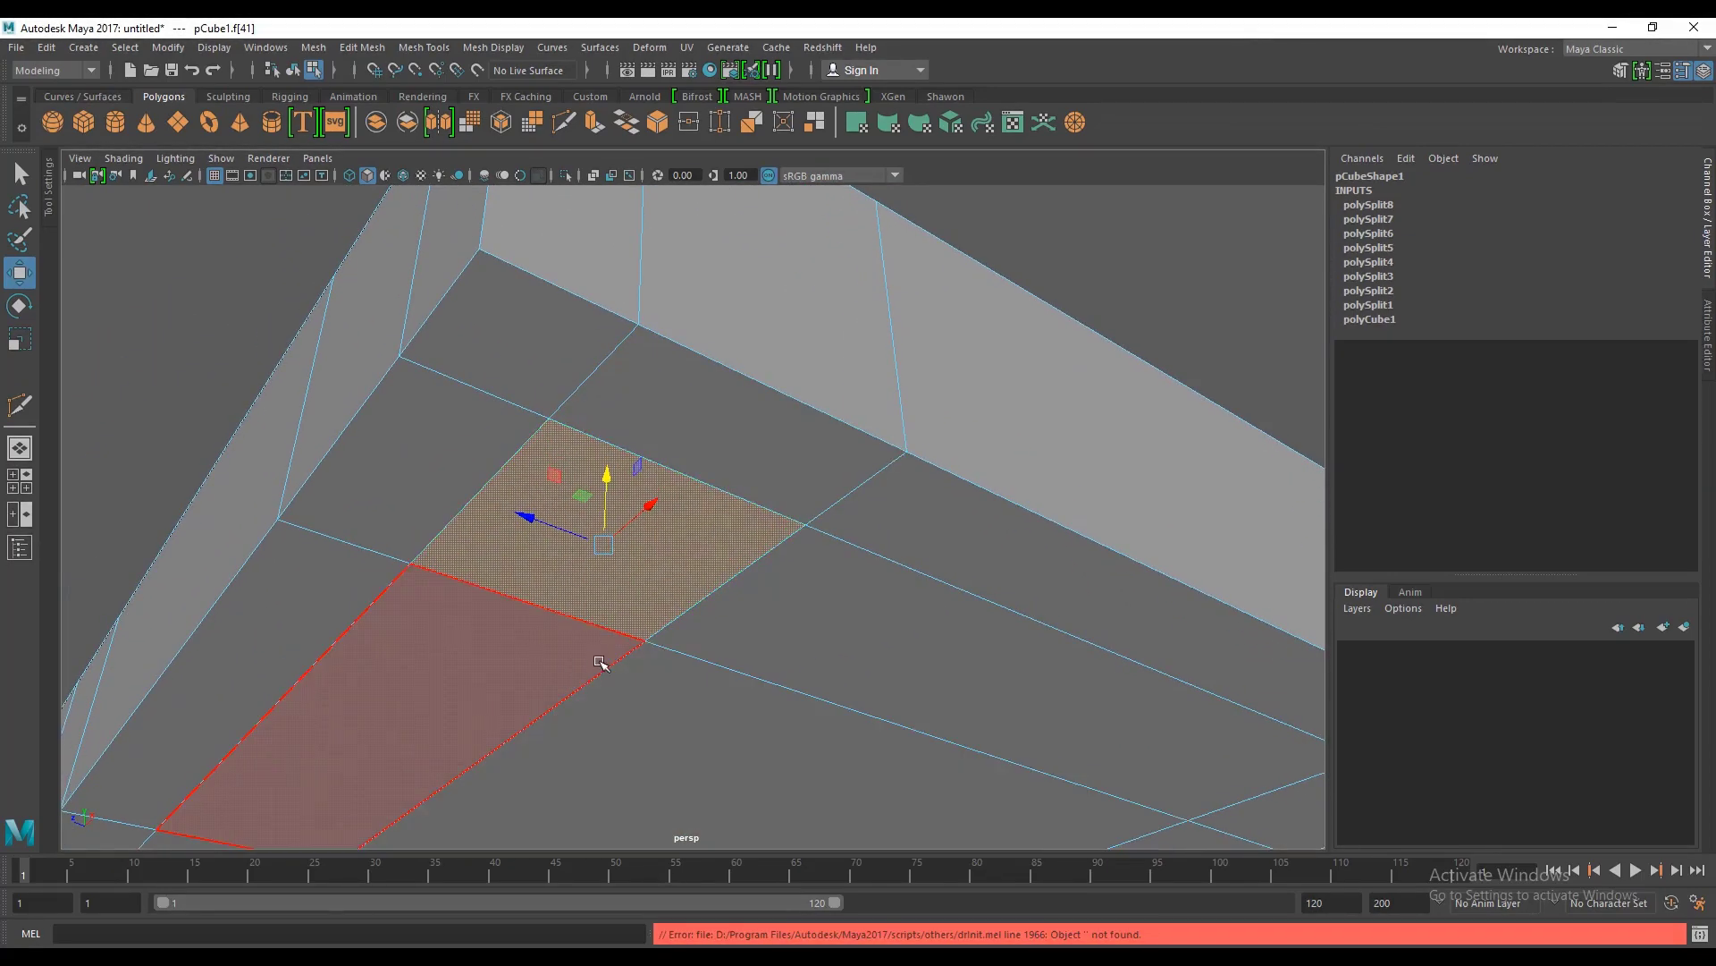
pyautogui.keyDown('alt'); pyautogui.moveTo(639, 575); pyautogui.dragTo(962, 418); pyautogui.keyUp('alt')
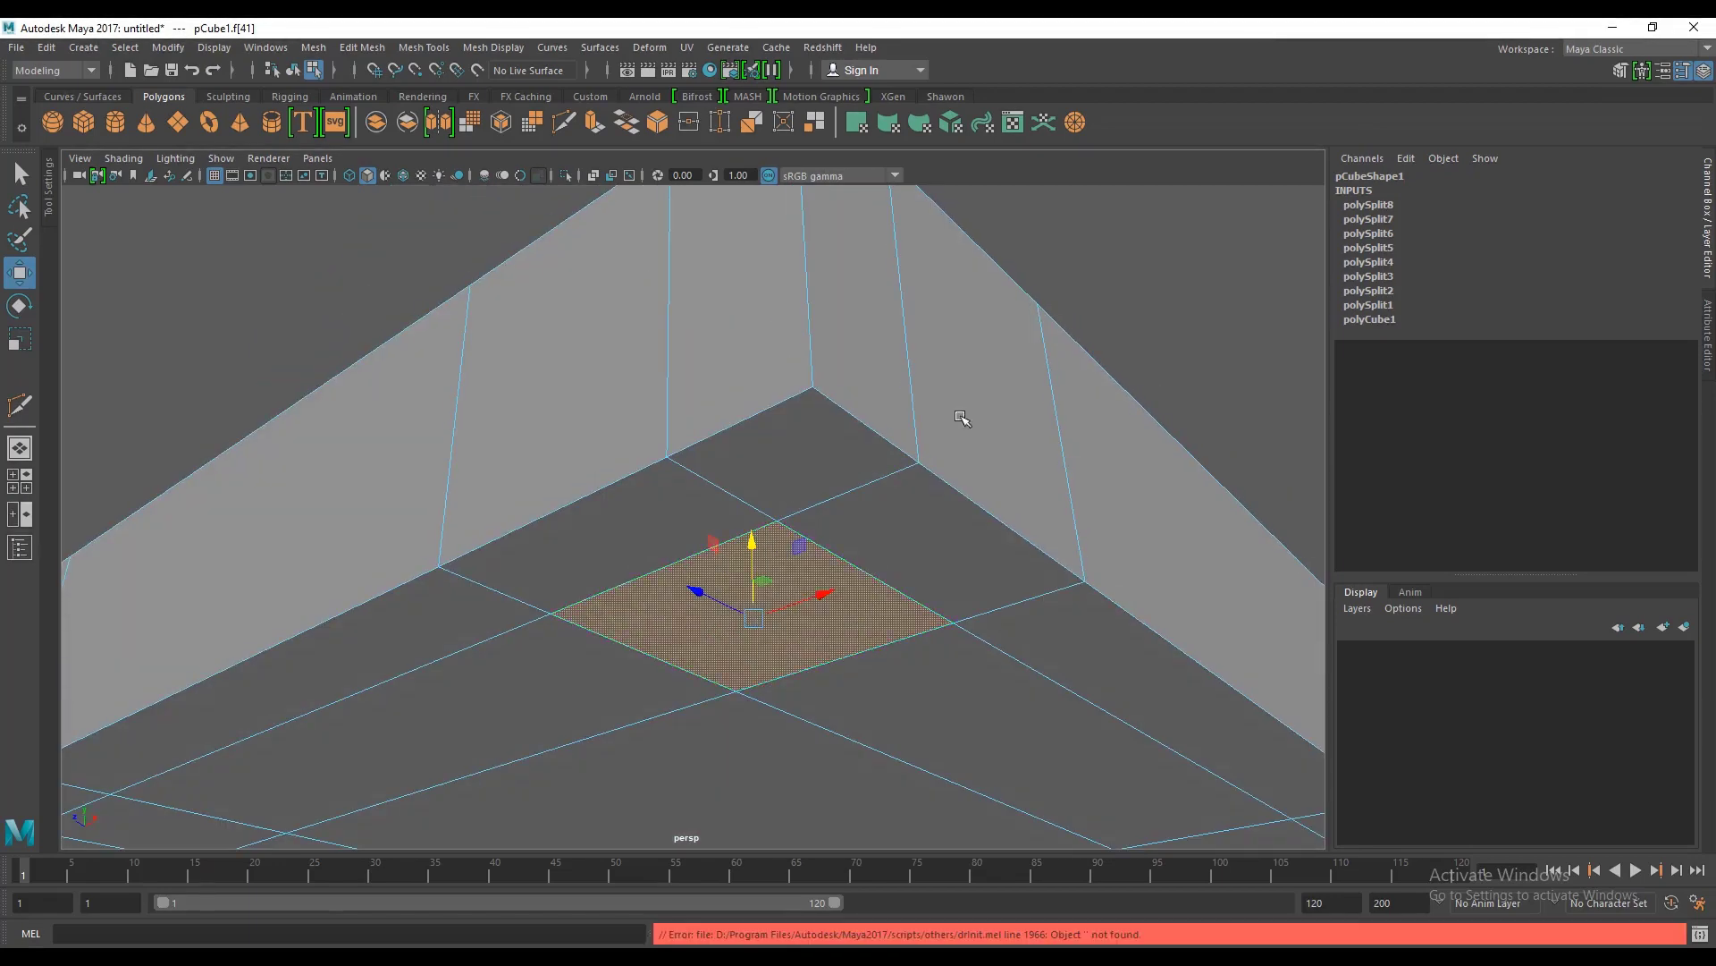
pyautogui.click(1199, 270)
pyautogui.click(831, 630)
pyautogui.keyDown('alt'); pyautogui.moveTo(844, 632); pyautogui.dragTo(813, 538); pyautogui.keyUp('alt')
pyautogui.click(1065, 345)
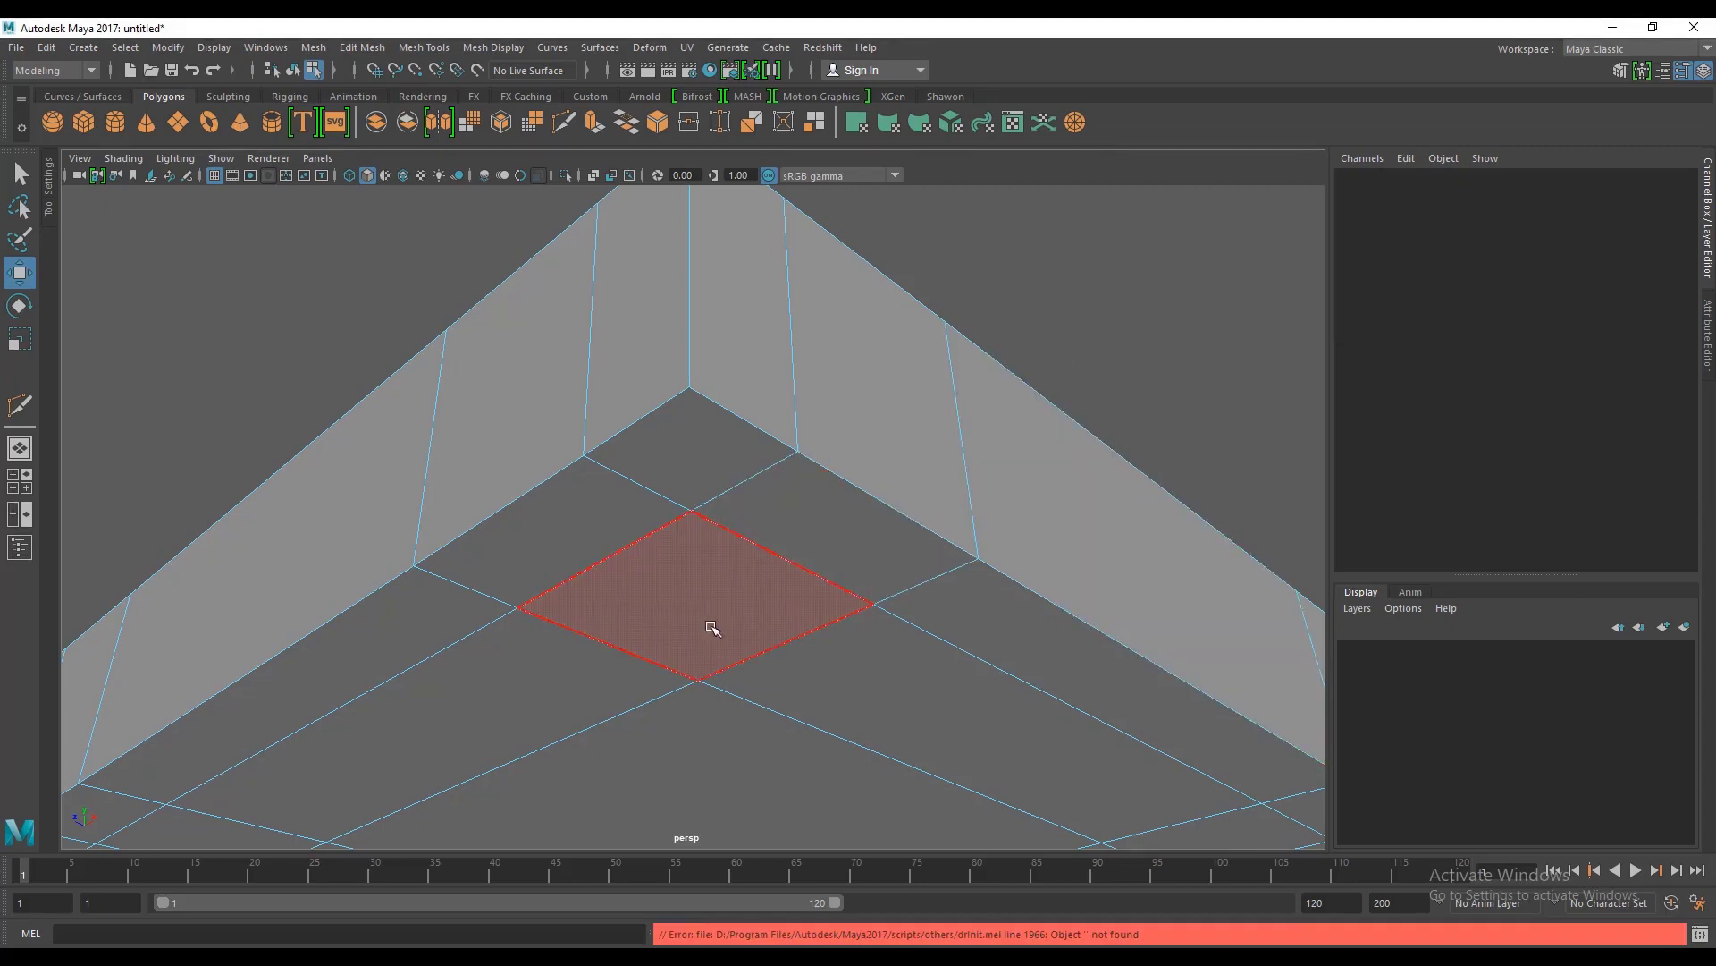
# Step: Extrude a single square face near a corner of the underside downward to a Local Translate Z of 0.486
pyautogui.click(711, 619)
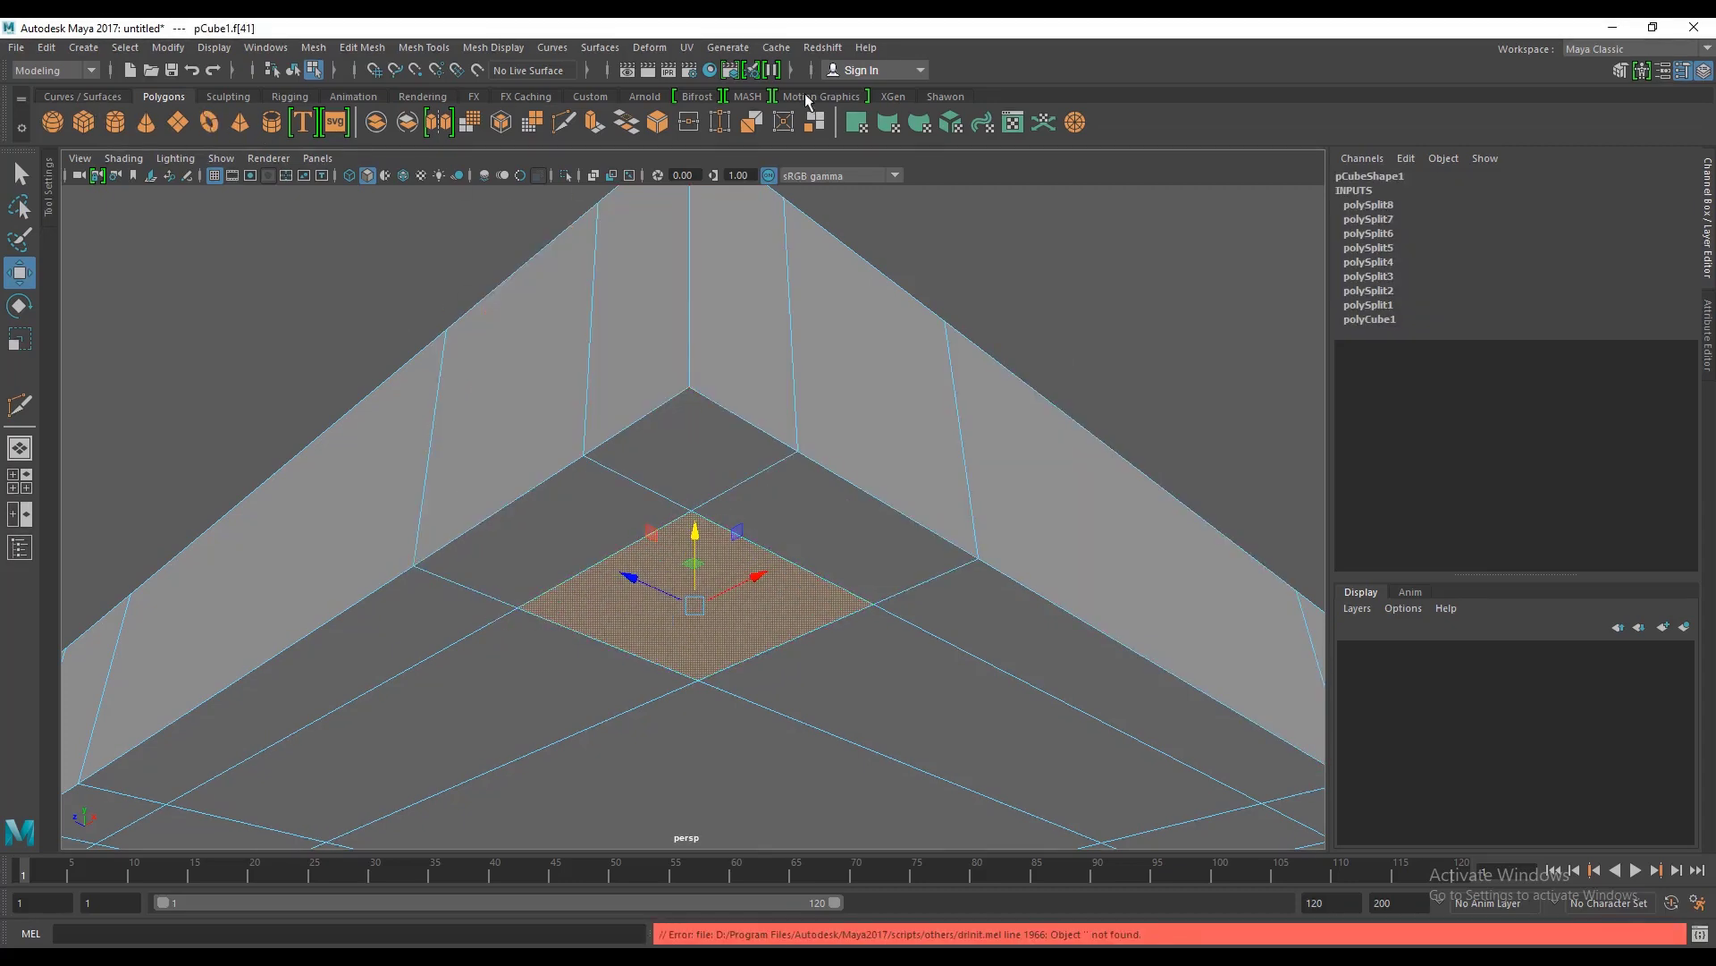
pyautogui.click(359, 47)
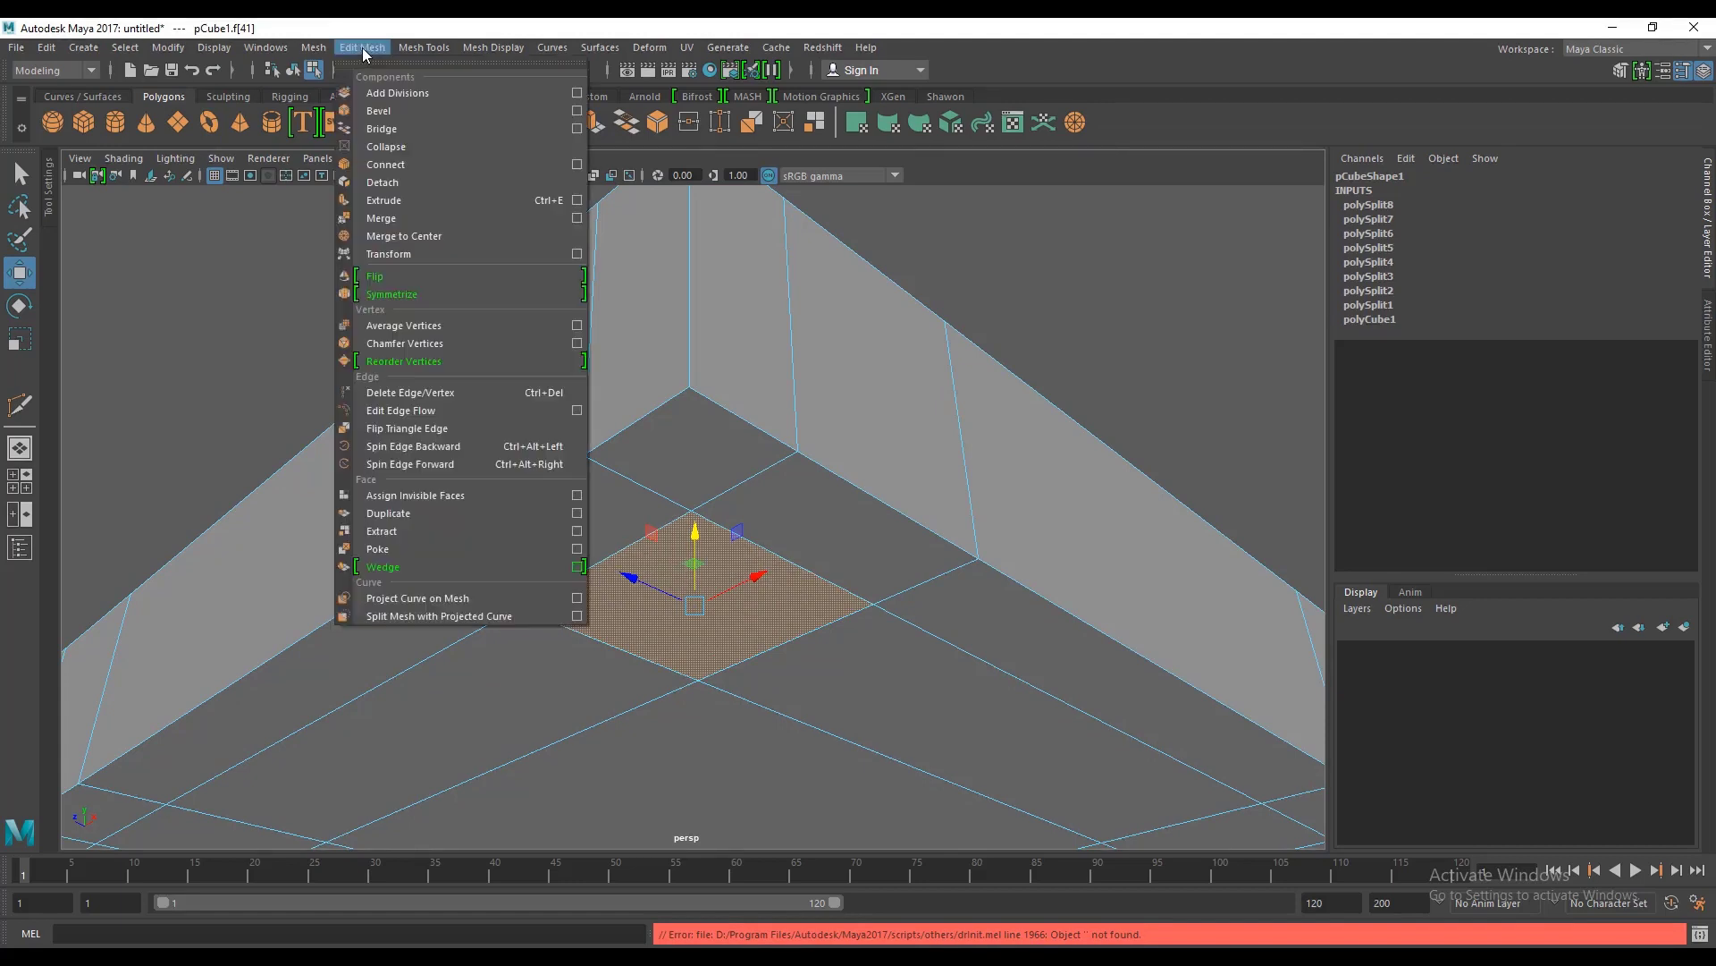
pyautogui.click(409, 199)
pyautogui.moveTo(719, 592)
pyautogui.keyDown('alt'); pyautogui.mouseDown()
pyautogui.moveTo(786, 601)
pyautogui.moveTo(812, 575)
pyautogui.moveTo(713, 410)
pyautogui.moveTo(735, 577)
pyautogui.mouseUp(); pyautogui.keyUp('alt')
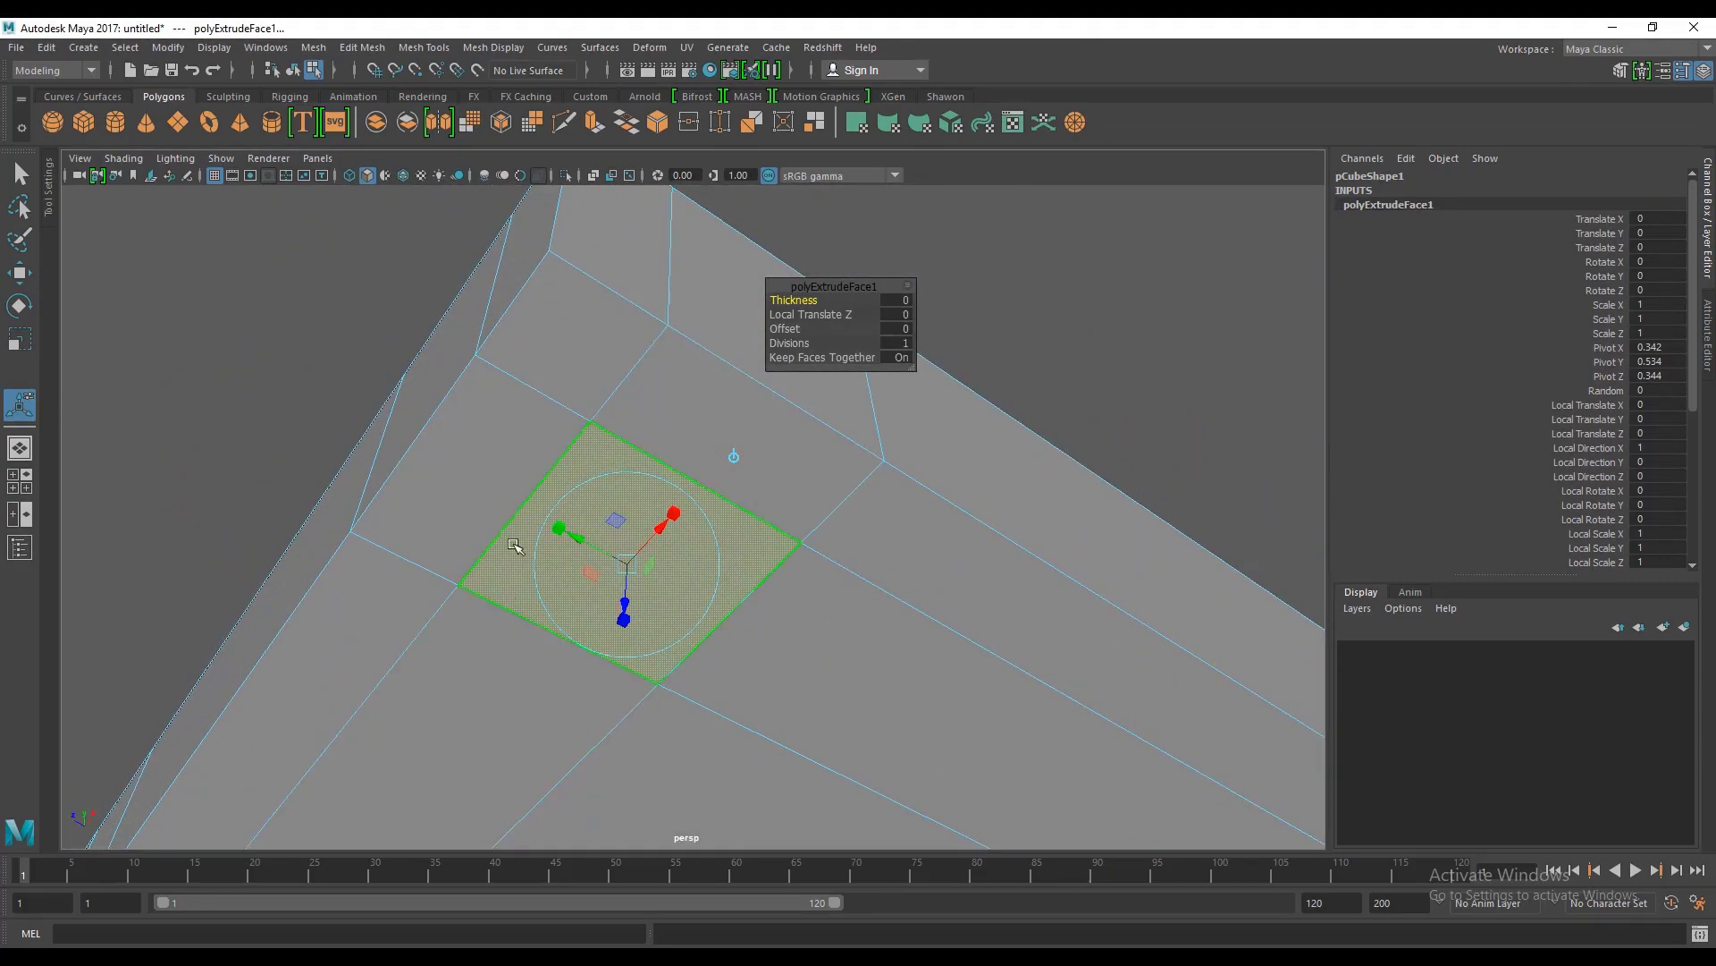
pyautogui.click(590, 527)
pyautogui.keyDown('alt'); pyautogui.moveTo(590, 528); pyautogui.dragTo(691, 548); pyautogui.keyUp('alt')
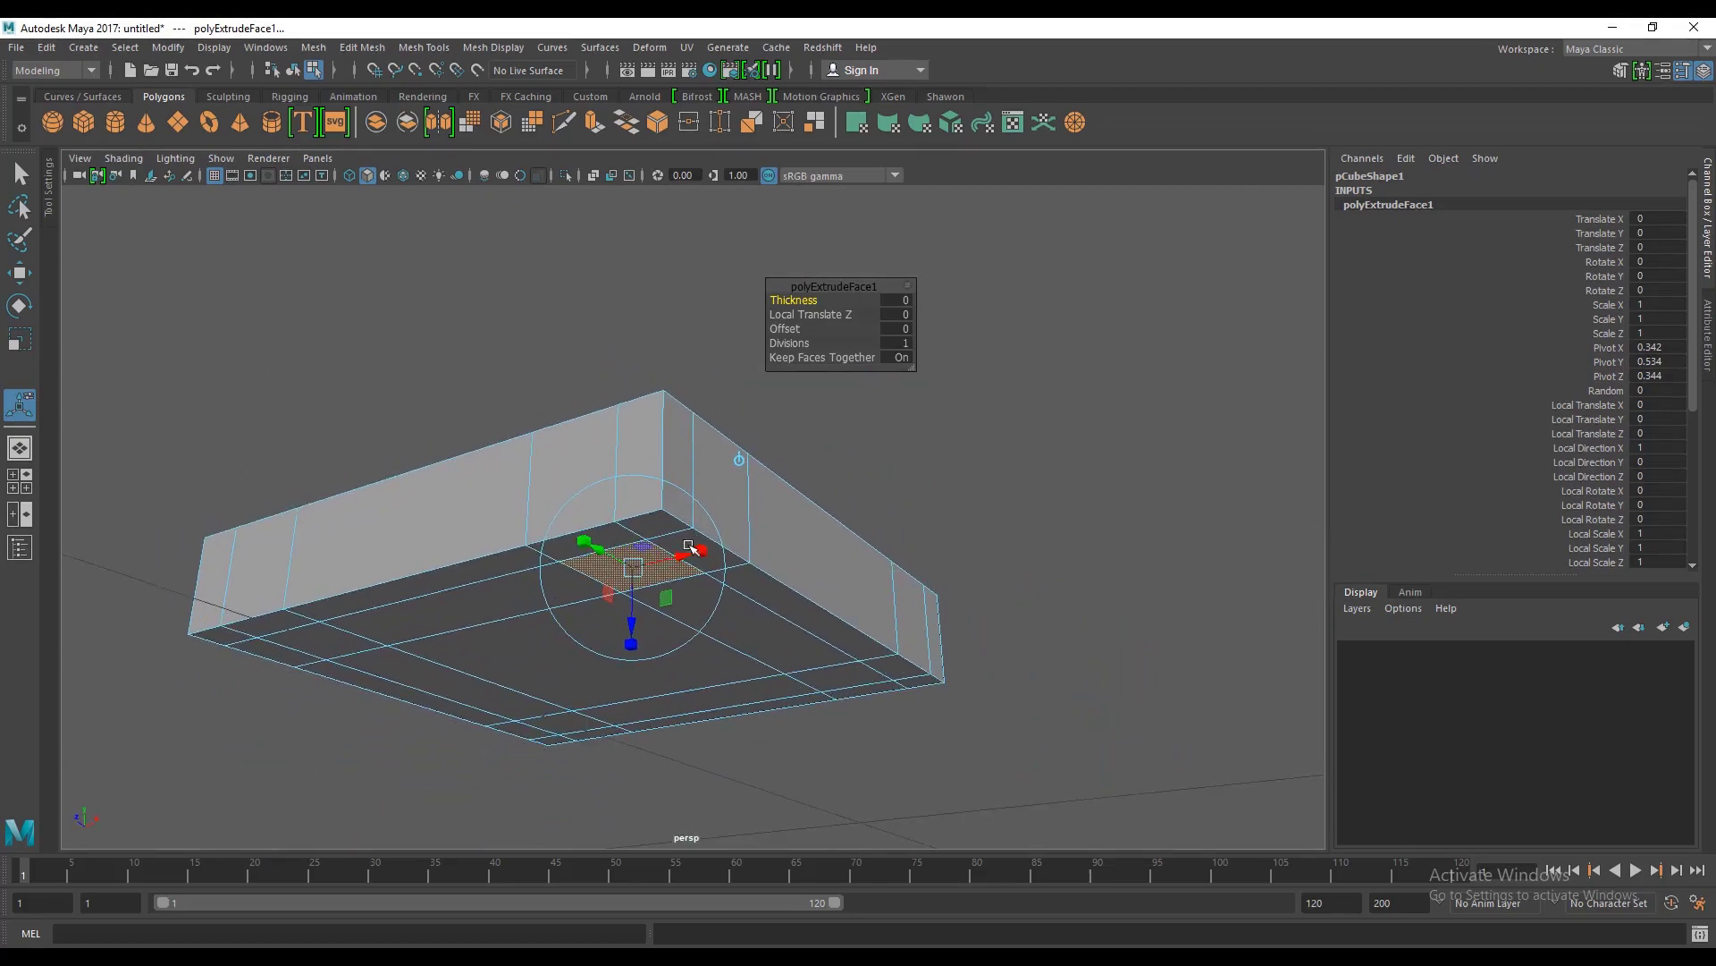
pyautogui.keyDown('alt'); pyautogui.moveTo(658, 612); pyautogui.dragTo(671, 560); pyautogui.keyUp('alt')
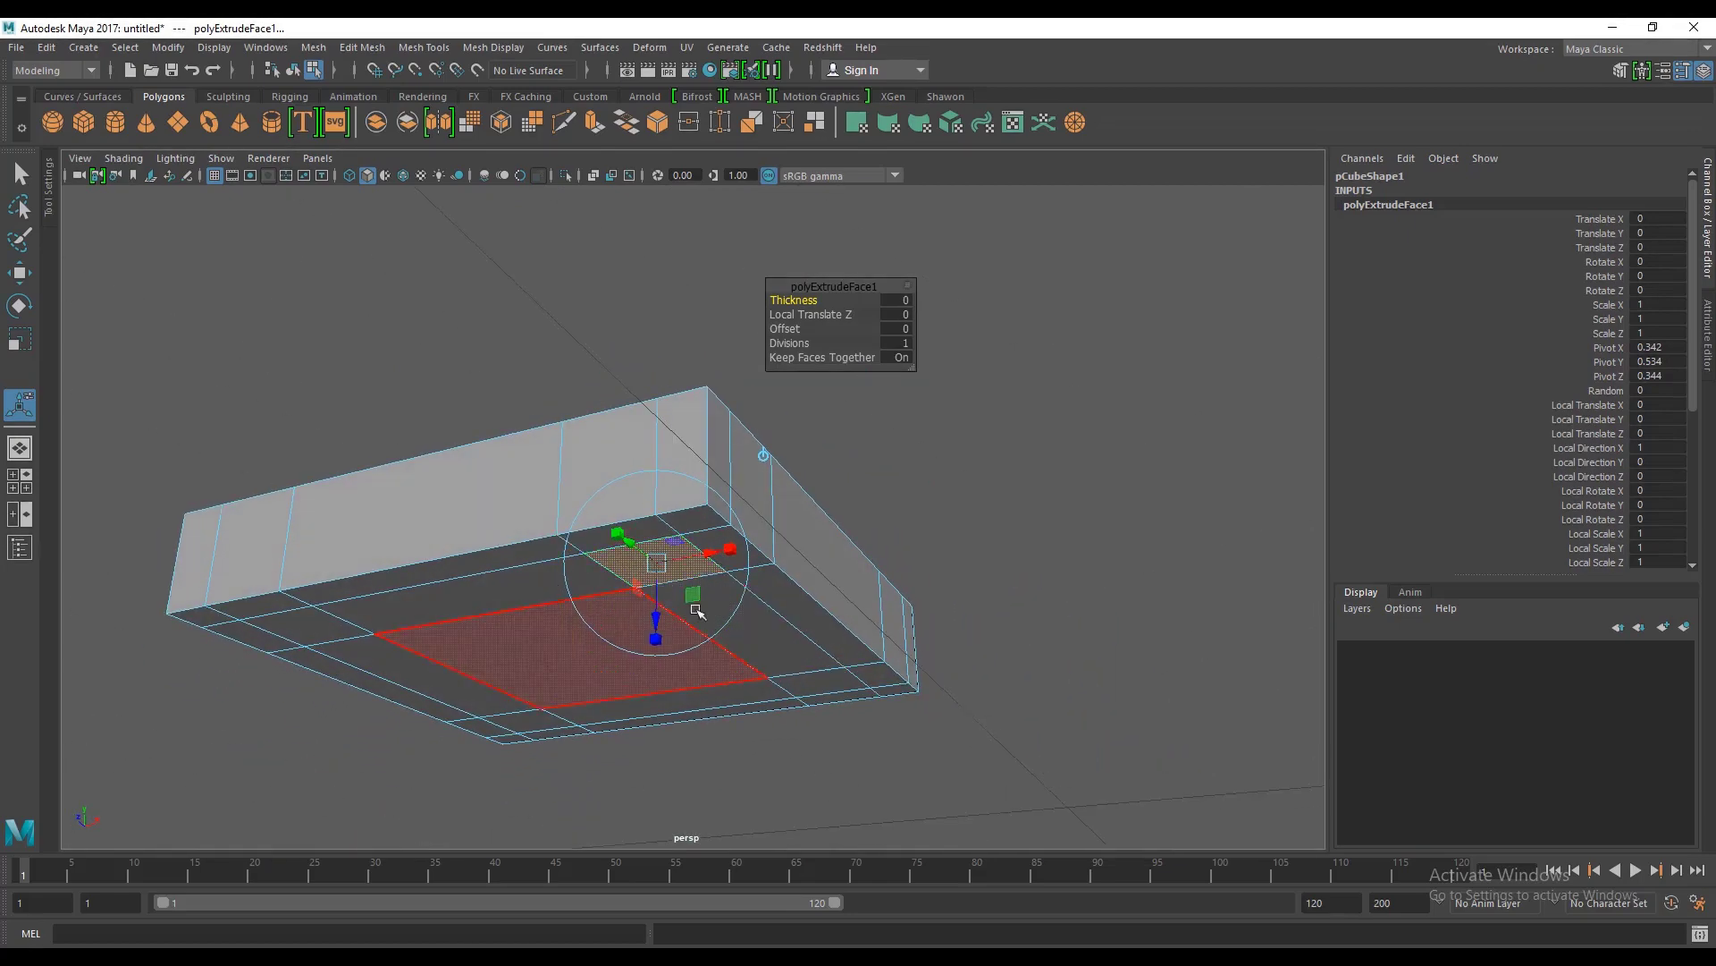
pyautogui.keyDown('alt'); pyautogui.moveTo(697, 610); pyautogui.dragTo(666, 588); pyautogui.keyUp('alt')
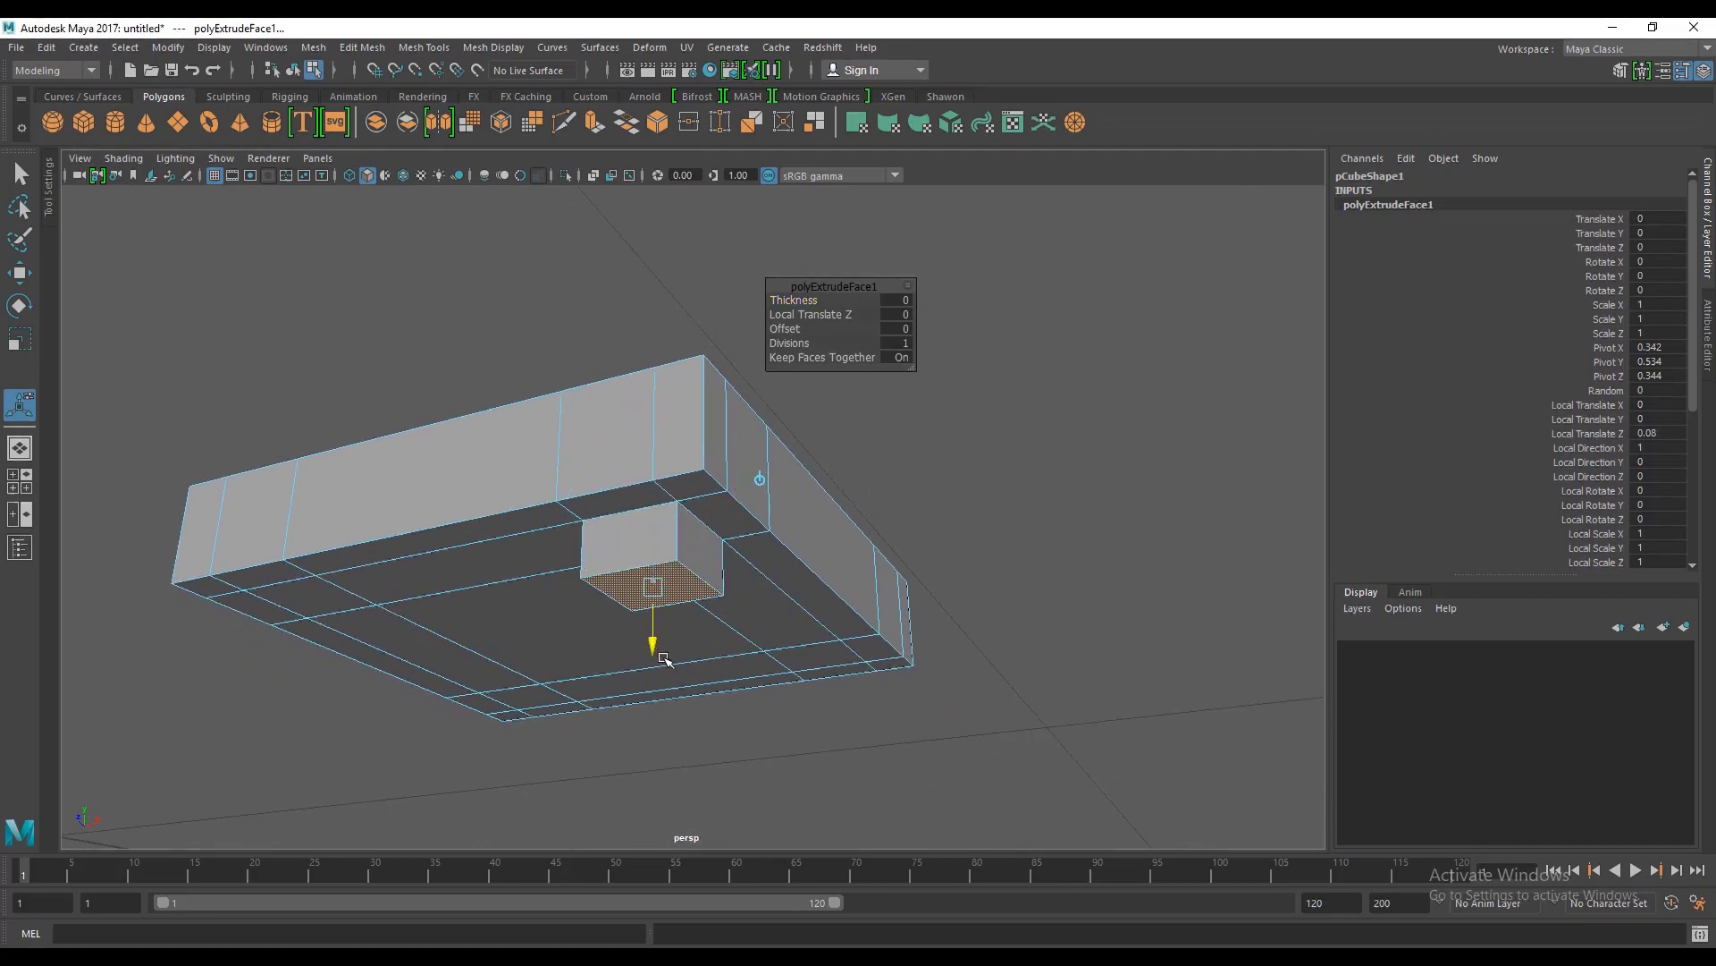
pyautogui.keyDown('alt'); pyautogui.moveTo(695, 539); pyautogui.dragTo(745, 668); pyautogui.keyUp('alt')
pyautogui.moveTo(714, 728); pyautogui.dragTo(714, 854)
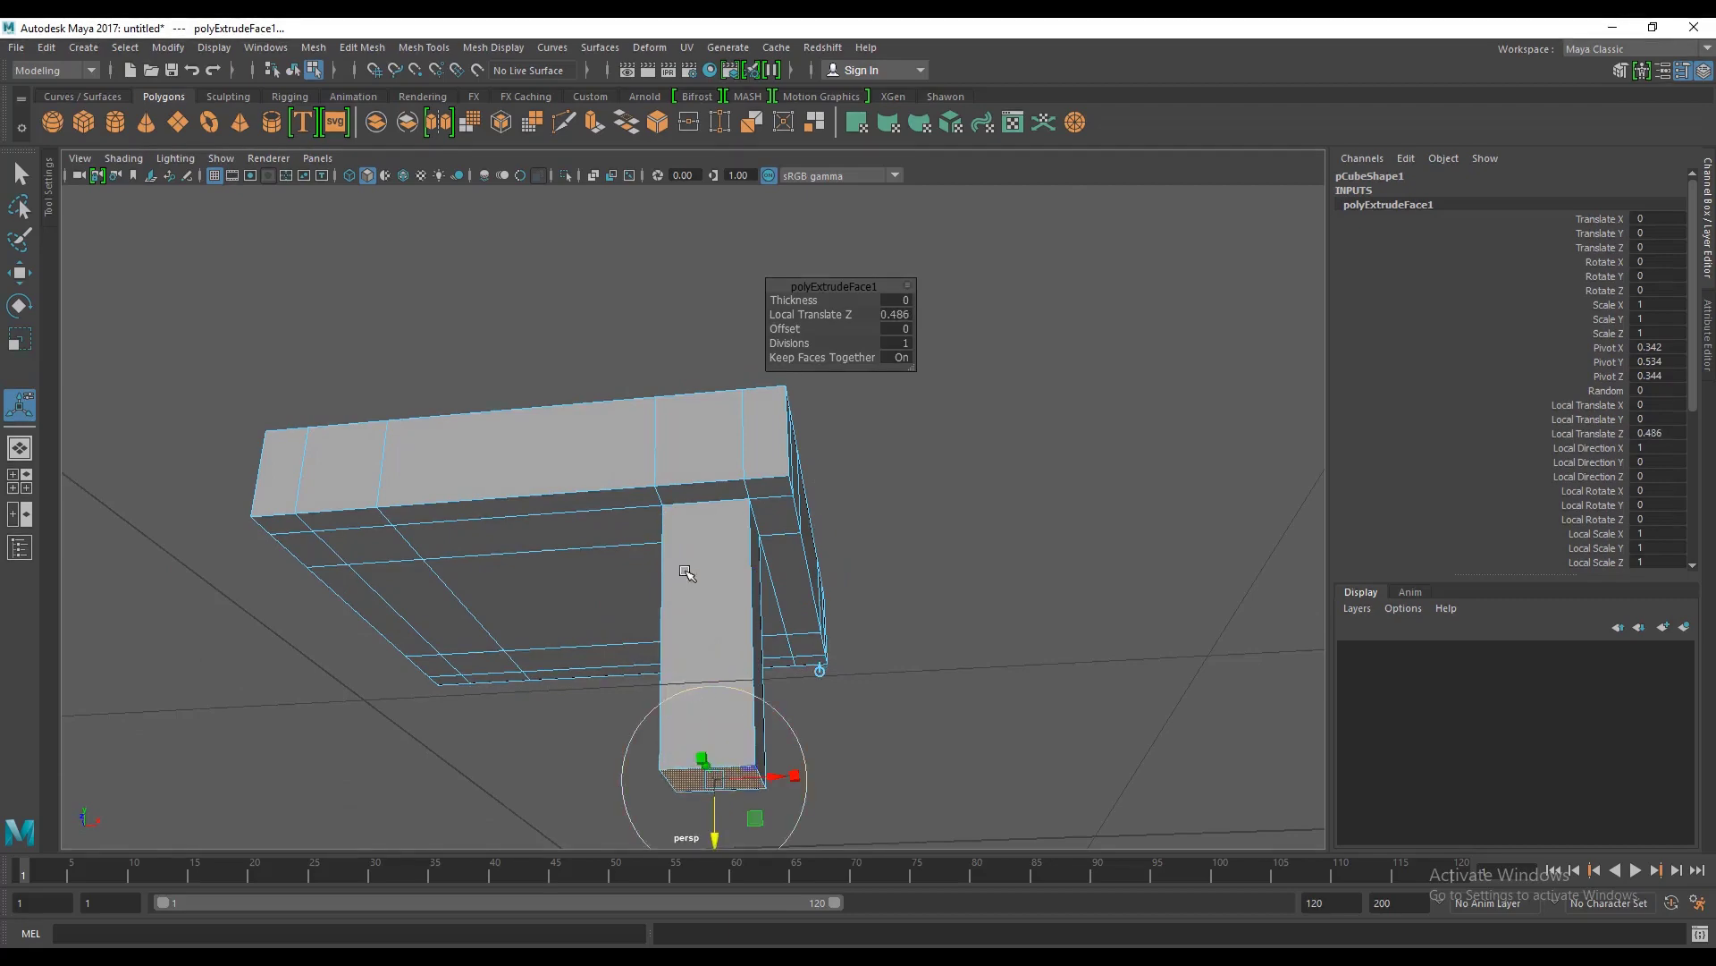
pyautogui.keyDown('alt'); pyautogui.moveTo(689, 575); pyautogui.dragTo(902, 519); pyautogui.keyUp('alt')
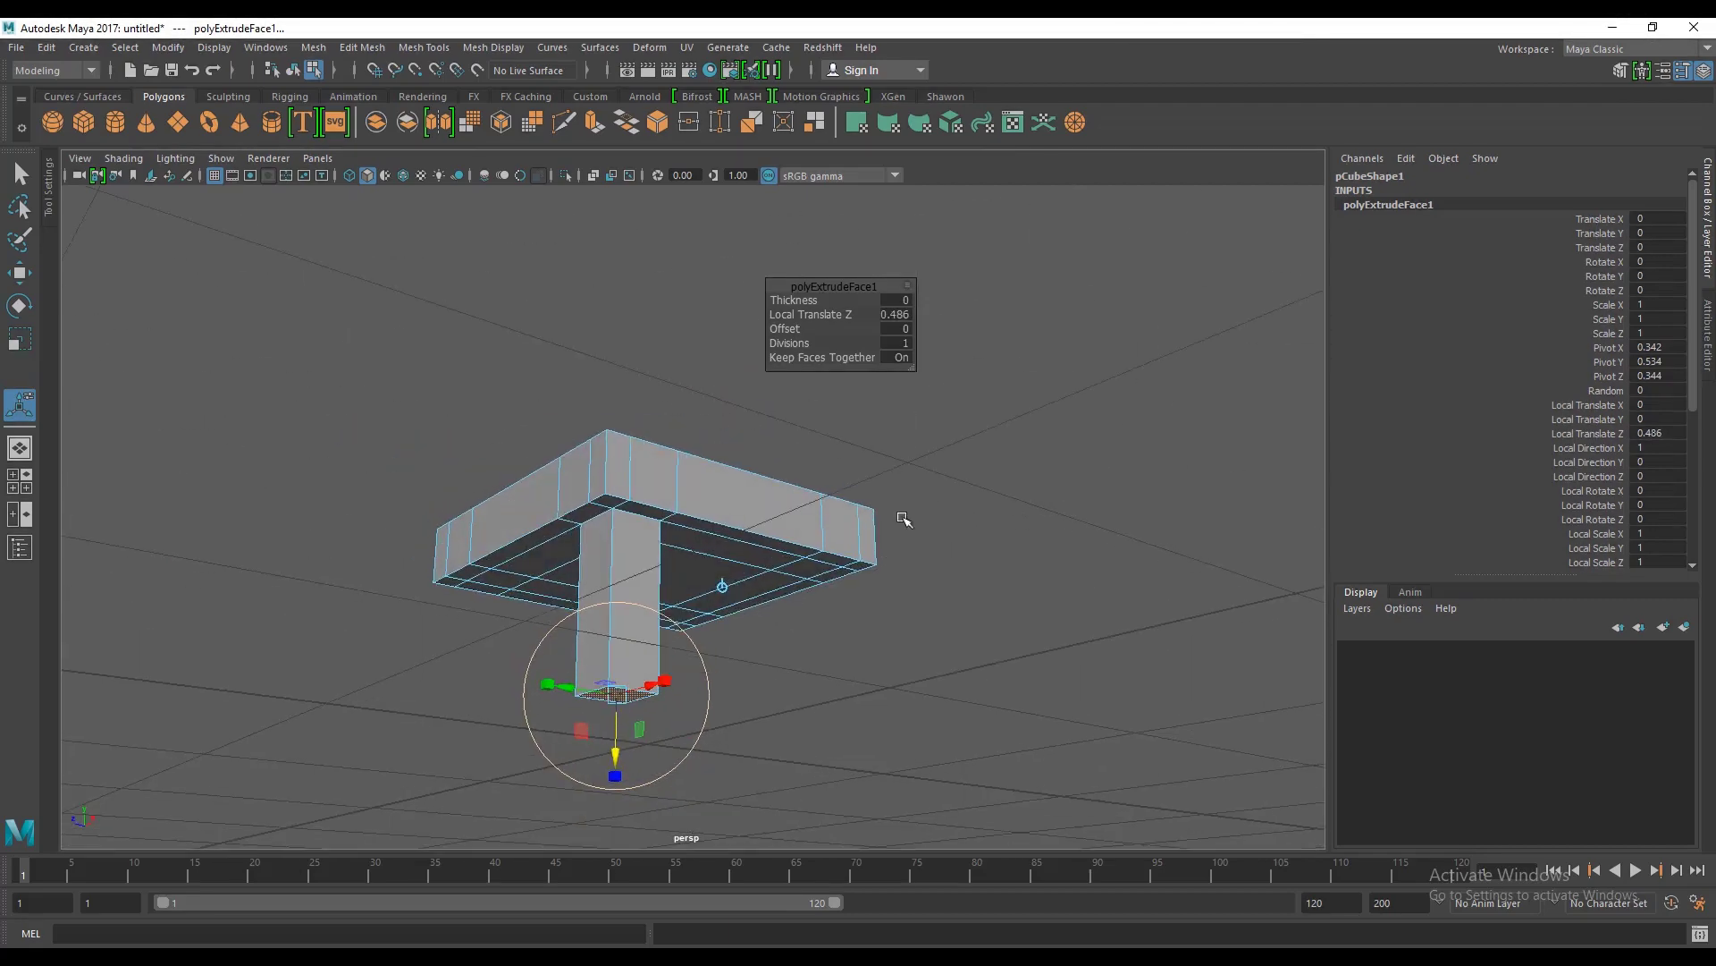
# Step: Undo the single-leg extrusion and select all four square faces near the corners of the slab's underside
pyautogui.keyDown('alt'); pyautogui.moveTo(972, 392); pyautogui.dragTo(589, 612); pyautogui.keyUp('alt')
pyautogui.keyDown('alt'); pyautogui.moveTo(700, 611); pyautogui.dragTo(841, 615); pyautogui.keyUp('alt')
pyautogui.scroll(-5, 842, 615)
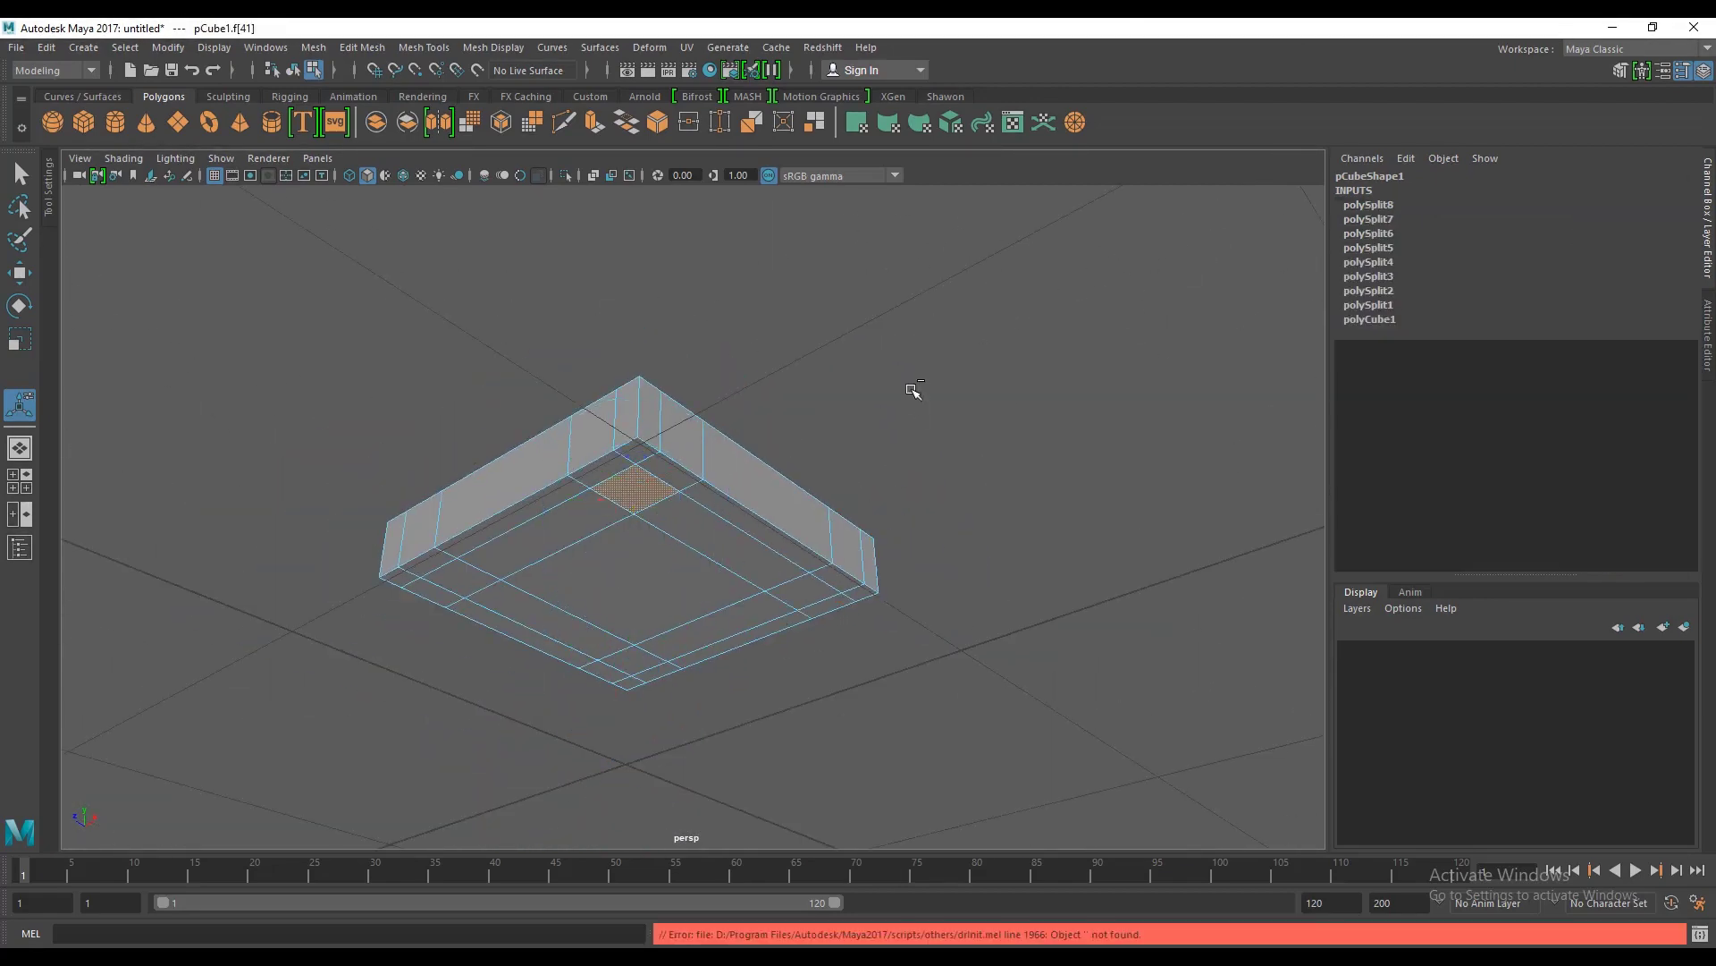
pyautogui.click(894, 444)
pyautogui.click(641, 465)
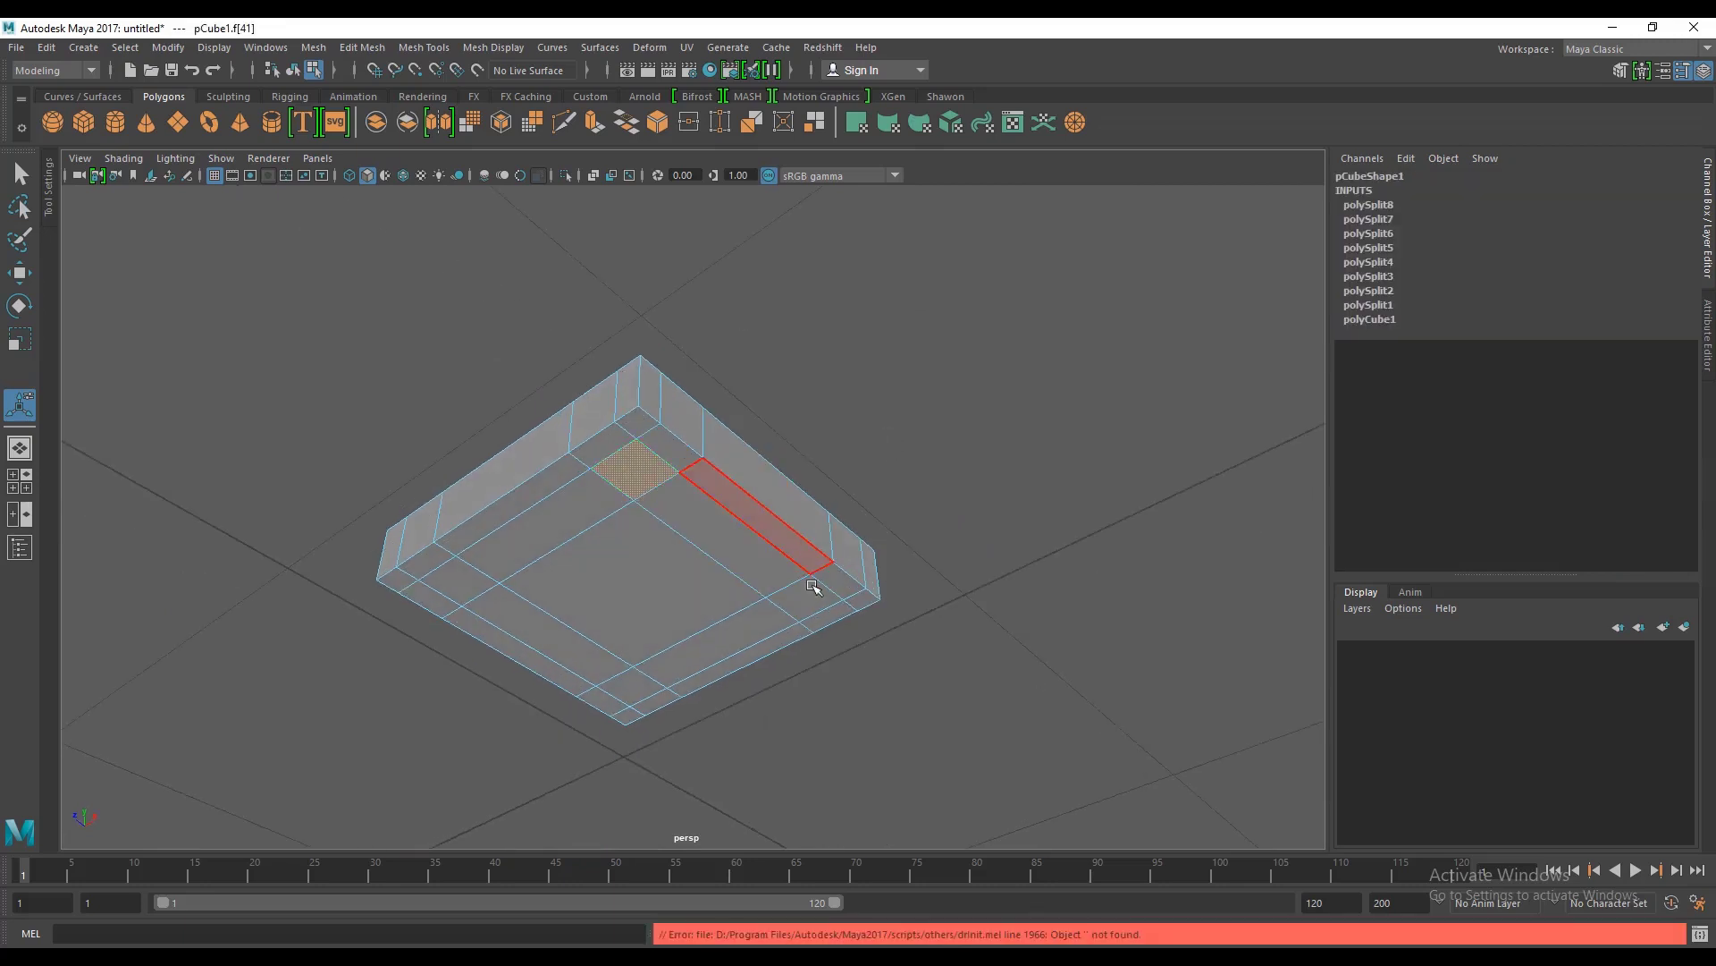
pyautogui.keyDown('shift'); pyautogui.click(629, 694); pyautogui.keyUp('shift')
pyautogui.keyDown('shift'); pyautogui.click(468, 575); pyautogui.keyUp('shift')
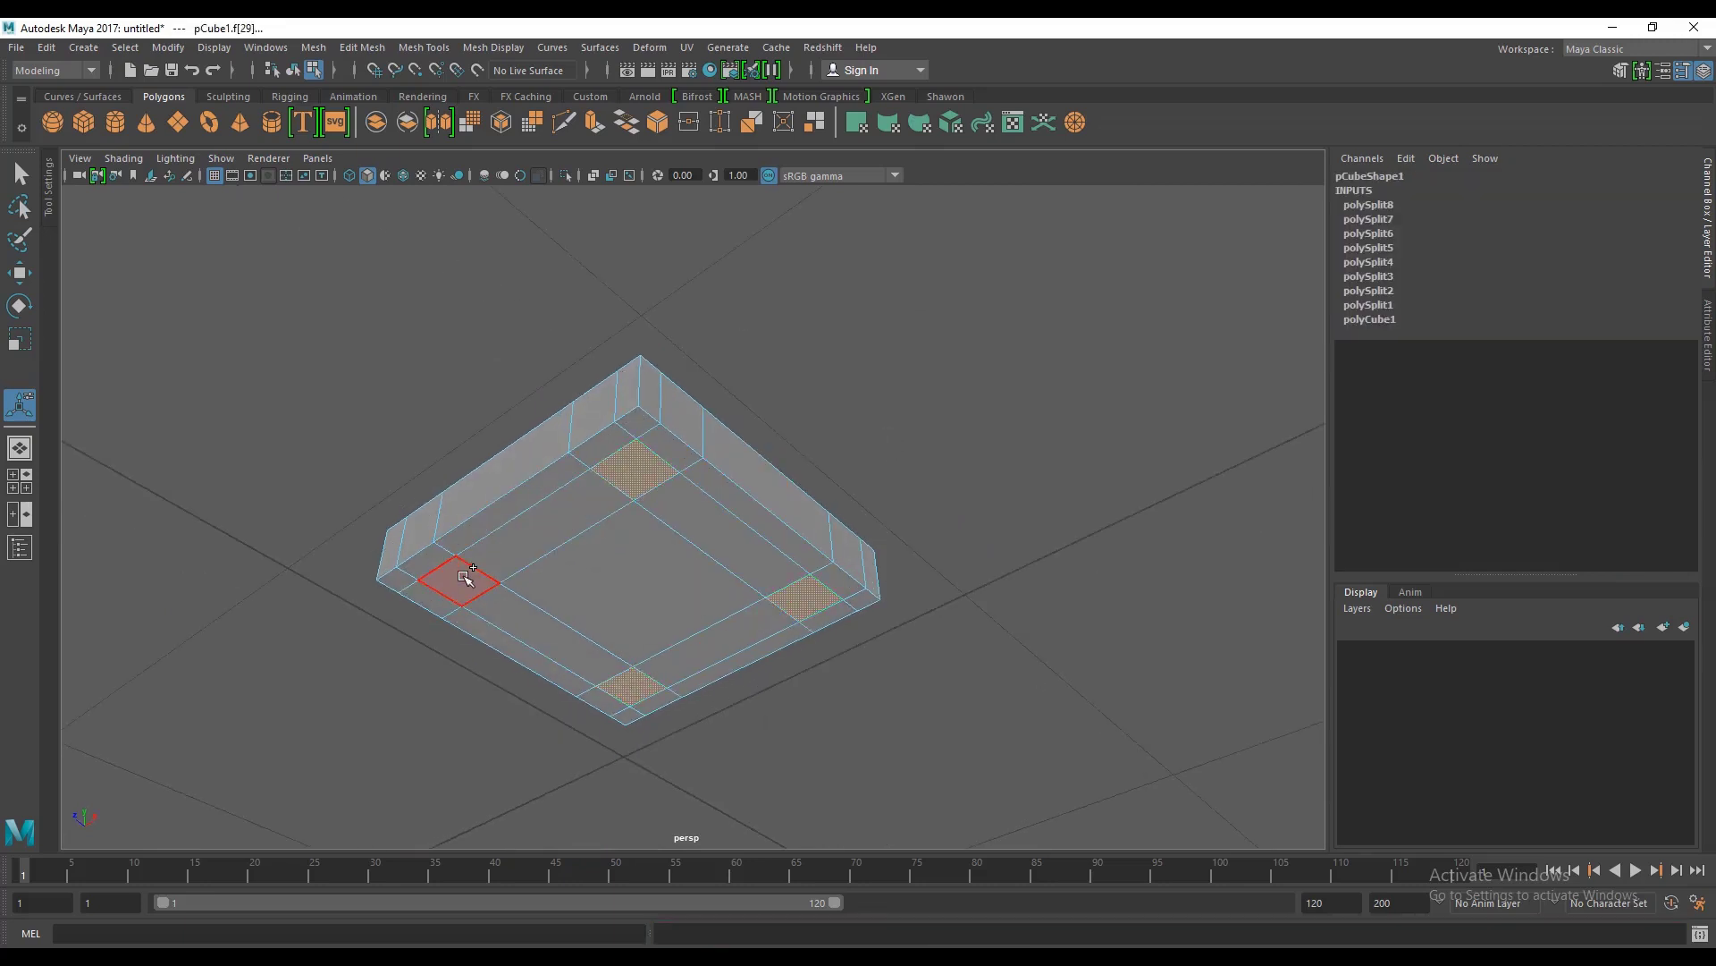
# Step: Extrude the four selected underside faces downward together to form the stool's legs
pyautogui.scroll(-2, 741, 473)
pyautogui.click(594, 122)
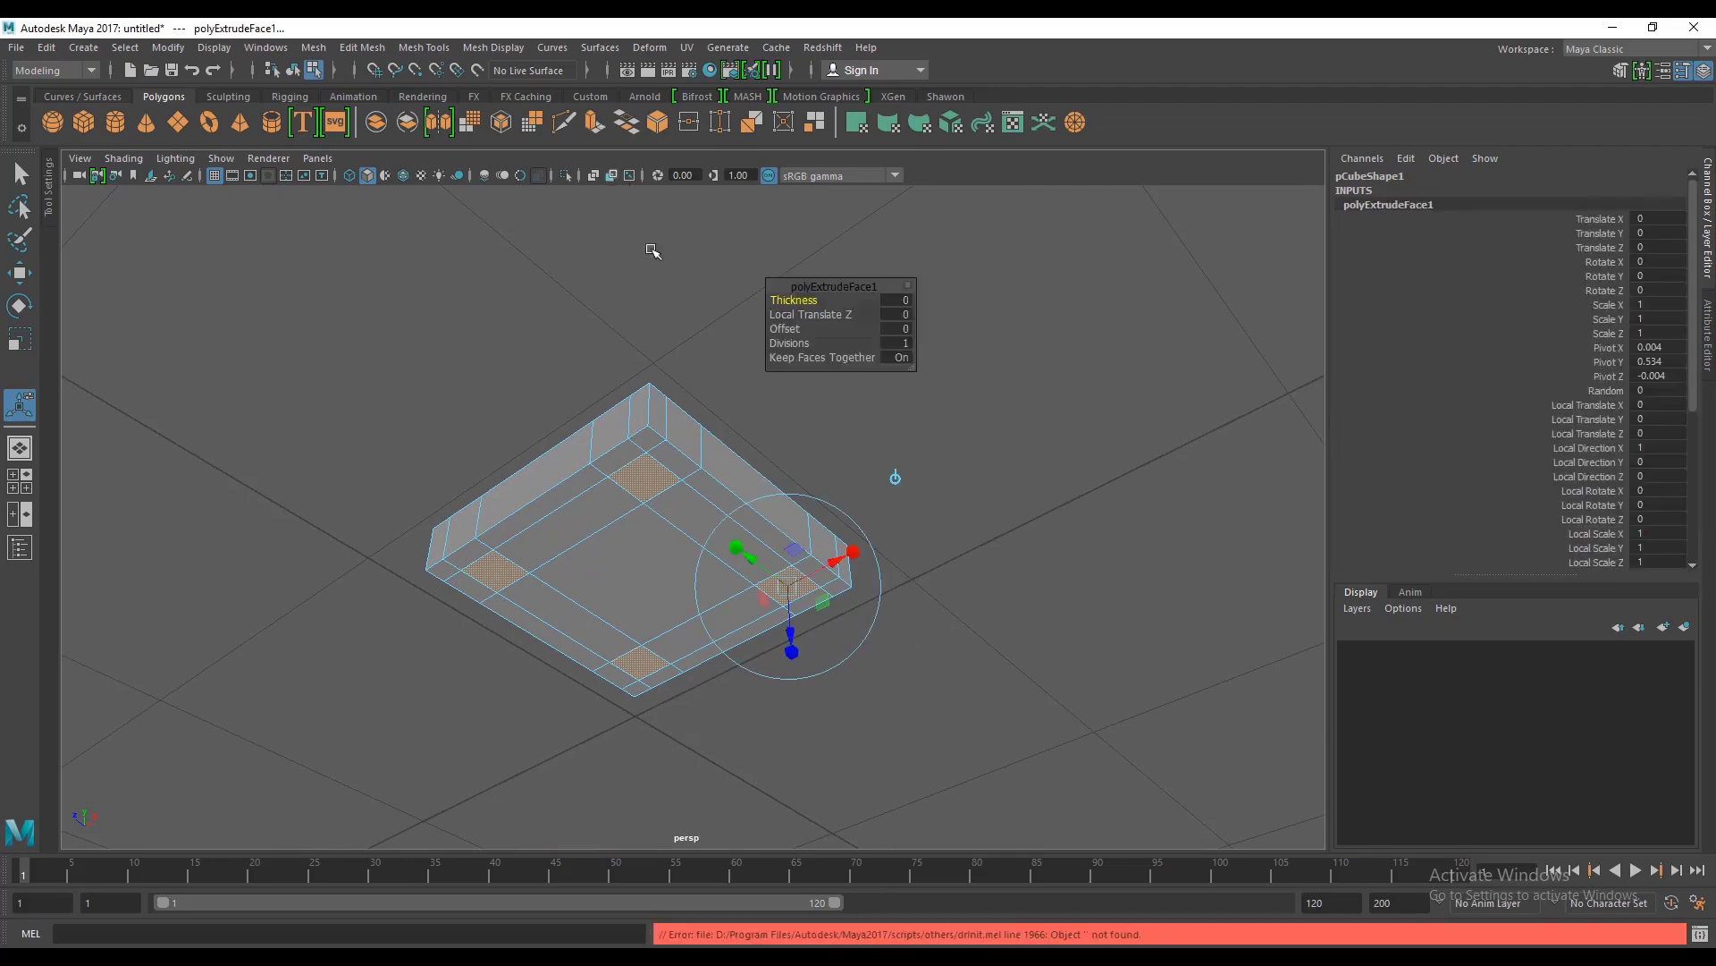
pyautogui.keyDown('alt'); pyautogui.moveTo(680, 537); pyautogui.dragTo(541, 734); pyautogui.keyUp('alt')
pyautogui.moveTo(650, 757); pyautogui.dragTo(552, 554)
# Step: Scale the four leg end faces apart so the legs splay outward, and clear the selection
pyautogui.click(26, 339)
pyautogui.click(495, 283)
pyautogui.keyDown('alt'); pyautogui.moveTo(751, 474); pyautogui.dragTo(667, 417); pyautogui.keyUp('alt')
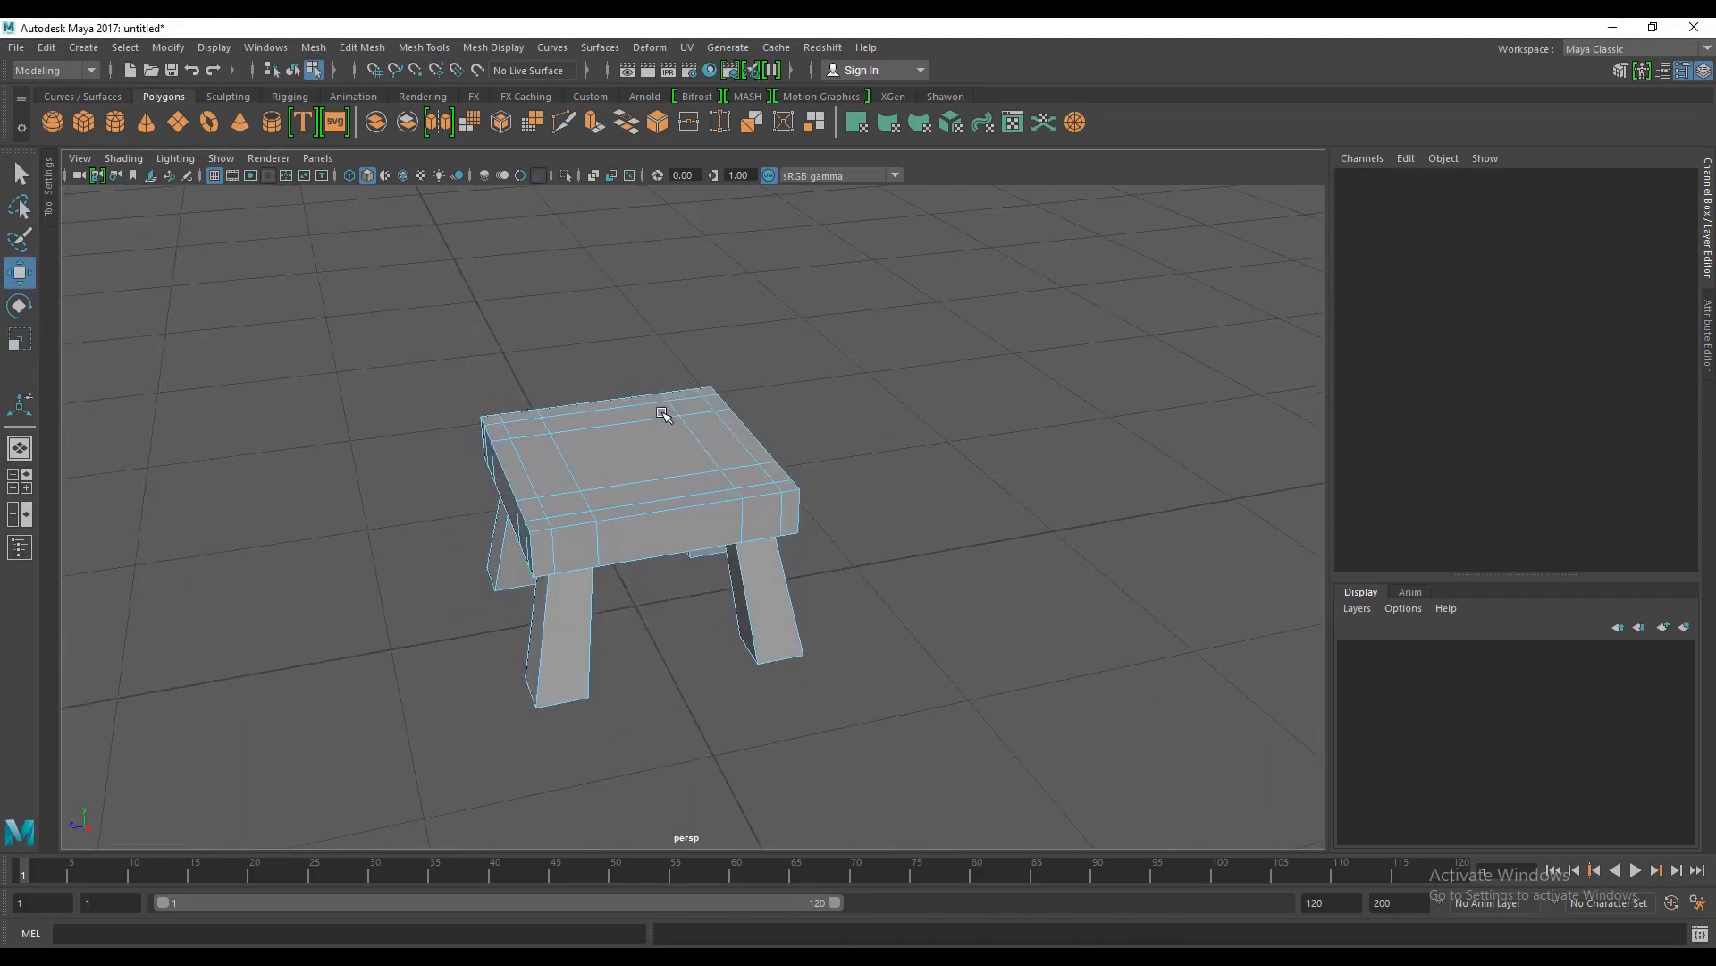
# Step: Select two square faces near adjacent corners of the stool's top surface, and clear the selection
pyautogui.scroll(3, 736, 384)
pyautogui.keyDown('alt'); pyautogui.moveTo(809, 464); pyautogui.dragTo(764, 592); pyautogui.keyUp('alt')
pyautogui.scroll(3, 860, 534)
pyautogui.scroll(3, 805, 517)
pyautogui.keyDown('alt'); pyautogui.moveTo(983, 516); pyautogui.dragTo(1076, 513); pyautogui.keyUp('alt')
pyautogui.click(1095, 550)
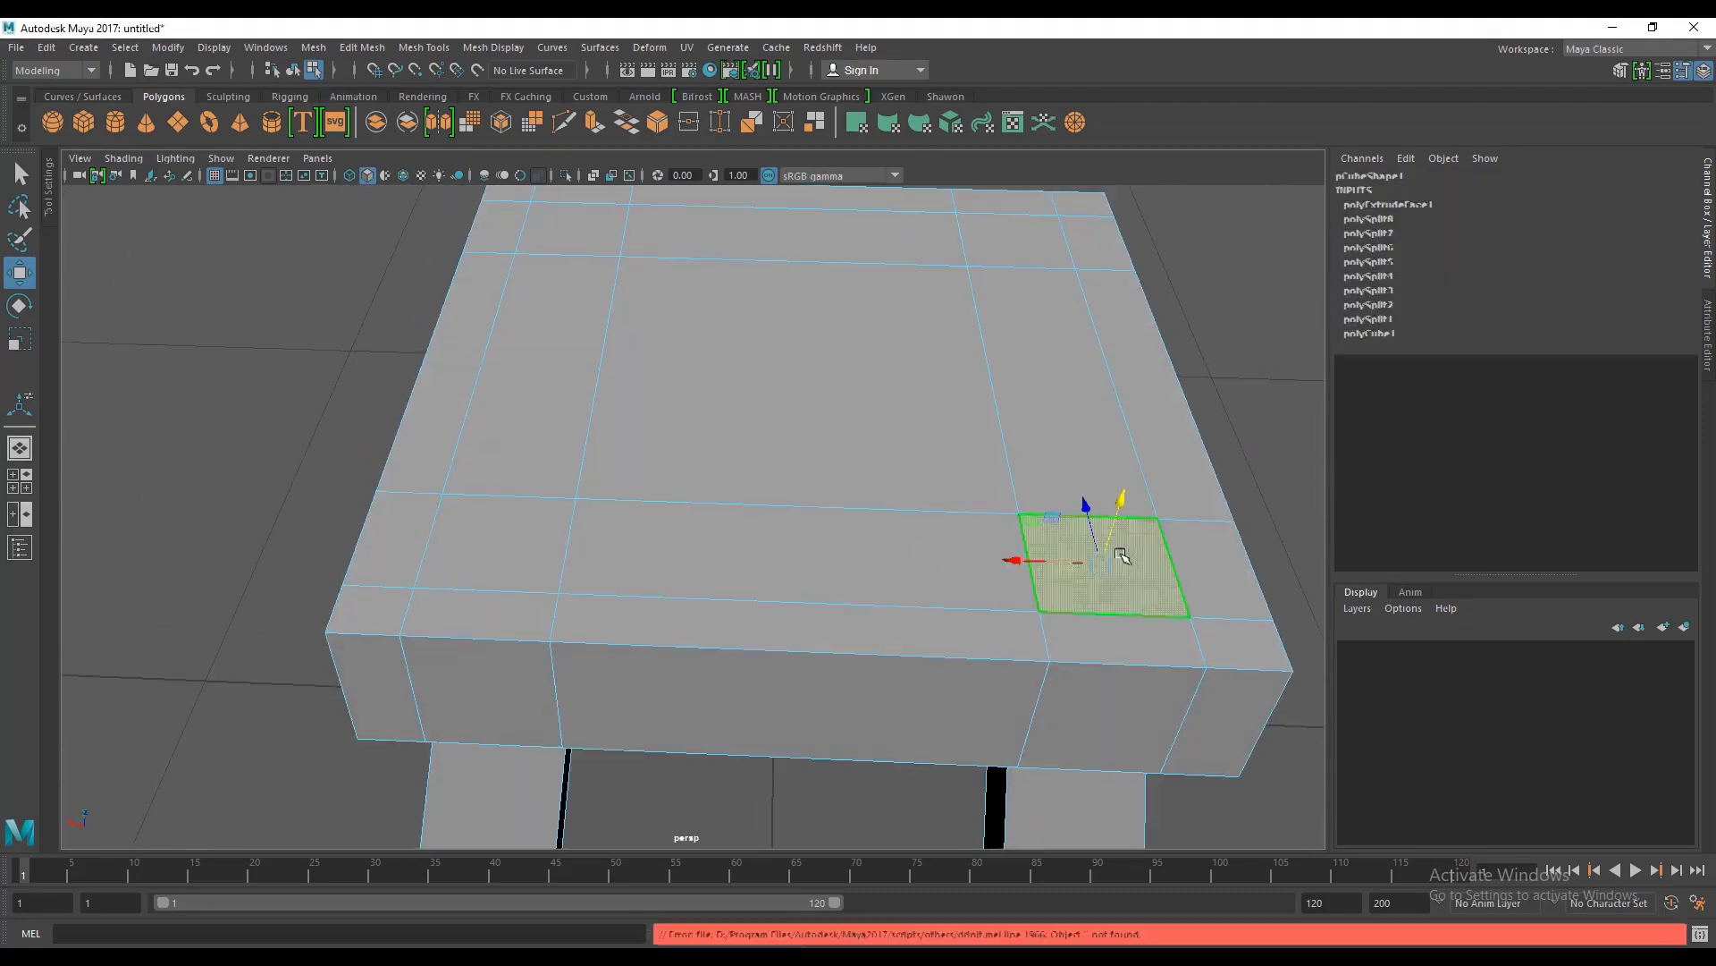
pyautogui.scroll(-3, 689, 496)
pyautogui.keyDown('alt'); pyautogui.moveTo(688, 496); pyautogui.dragTo(989, 495); pyautogui.keyUp('alt')
pyautogui.keyDown('alt'); pyautogui.moveTo(860, 478); pyautogui.dragTo(633, 565); pyautogui.keyUp('alt')
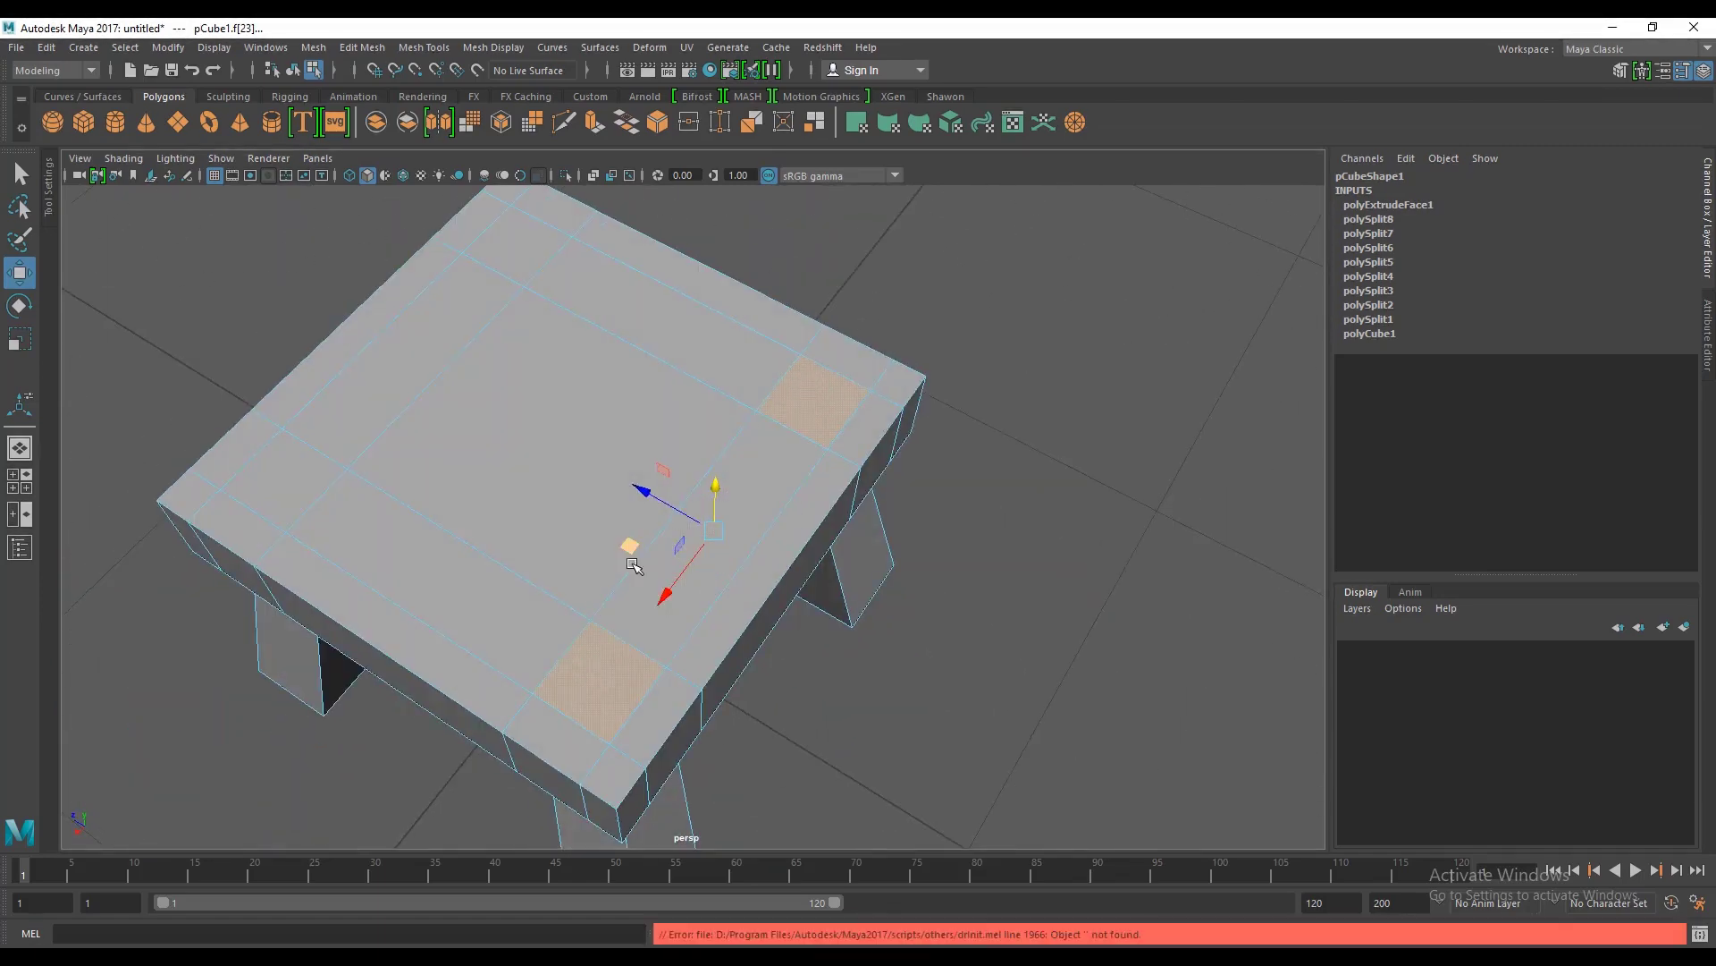
pyautogui.keyDown('alt'); pyautogui.moveTo(828, 519); pyautogui.dragTo(739, 518); pyautogui.keyUp('alt')
pyautogui.click(1019, 310)
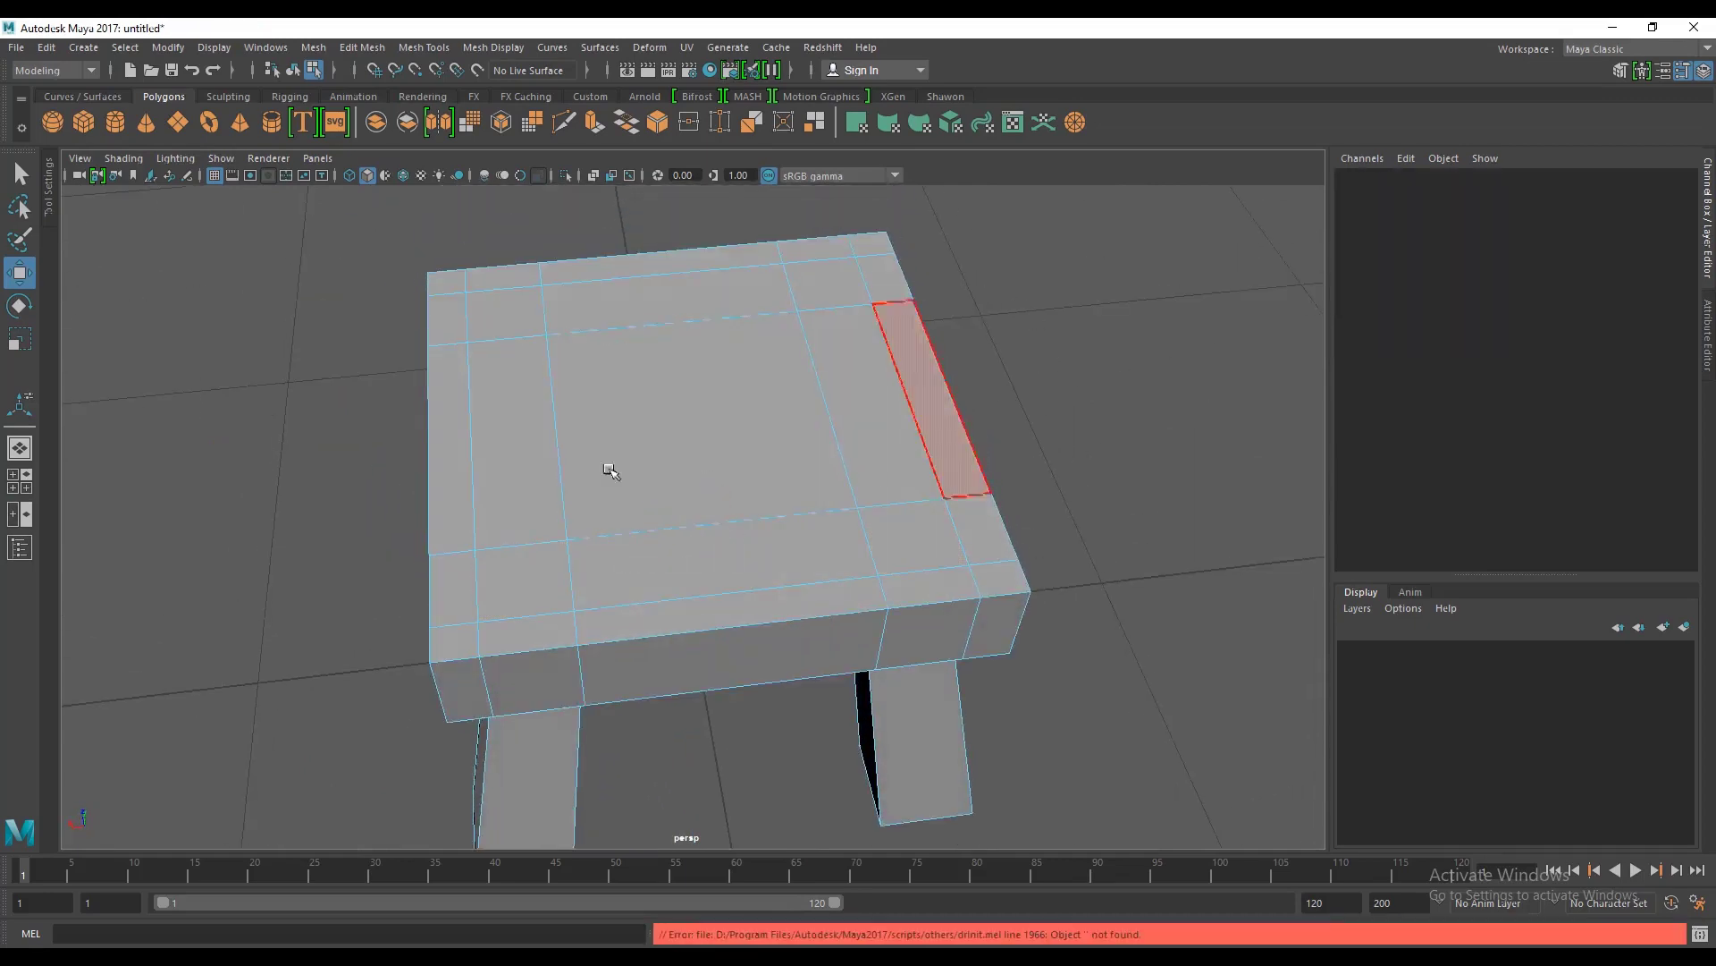
# Step: Cut four parallel front-to-back edge loops with Multi-Cut between the seat's existing inner loops, working in the top view
pyautogui.press('space')
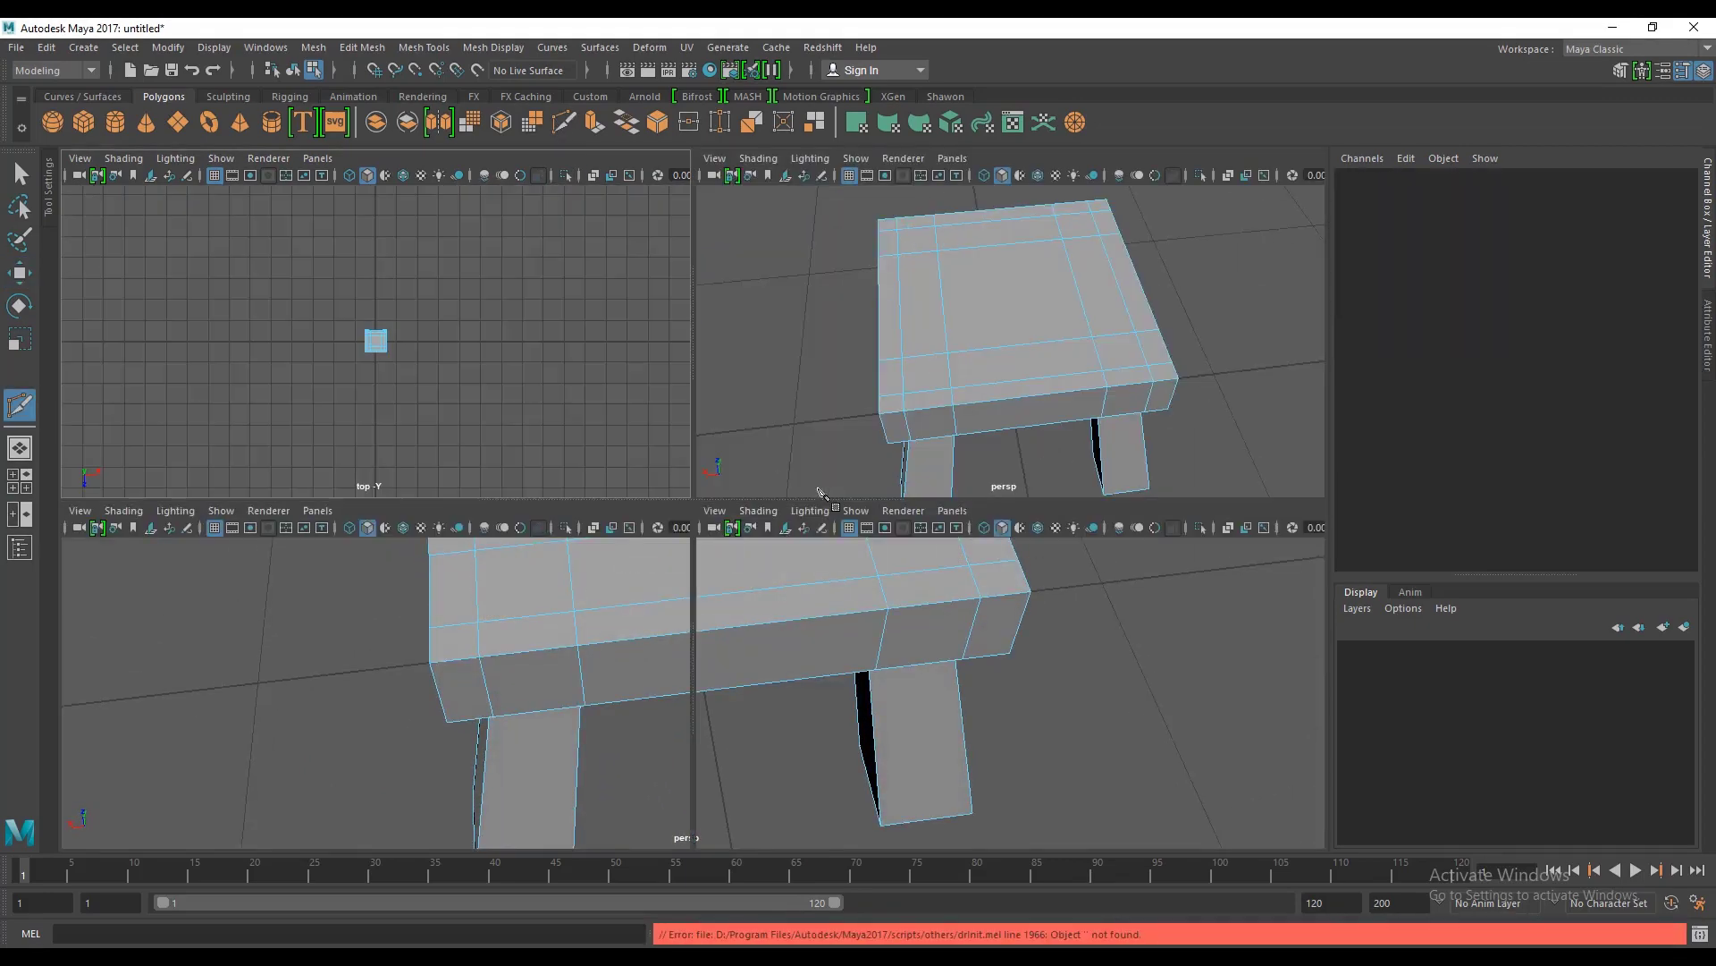
pyautogui.press('space')
pyautogui.scroll(10, 637, 425)
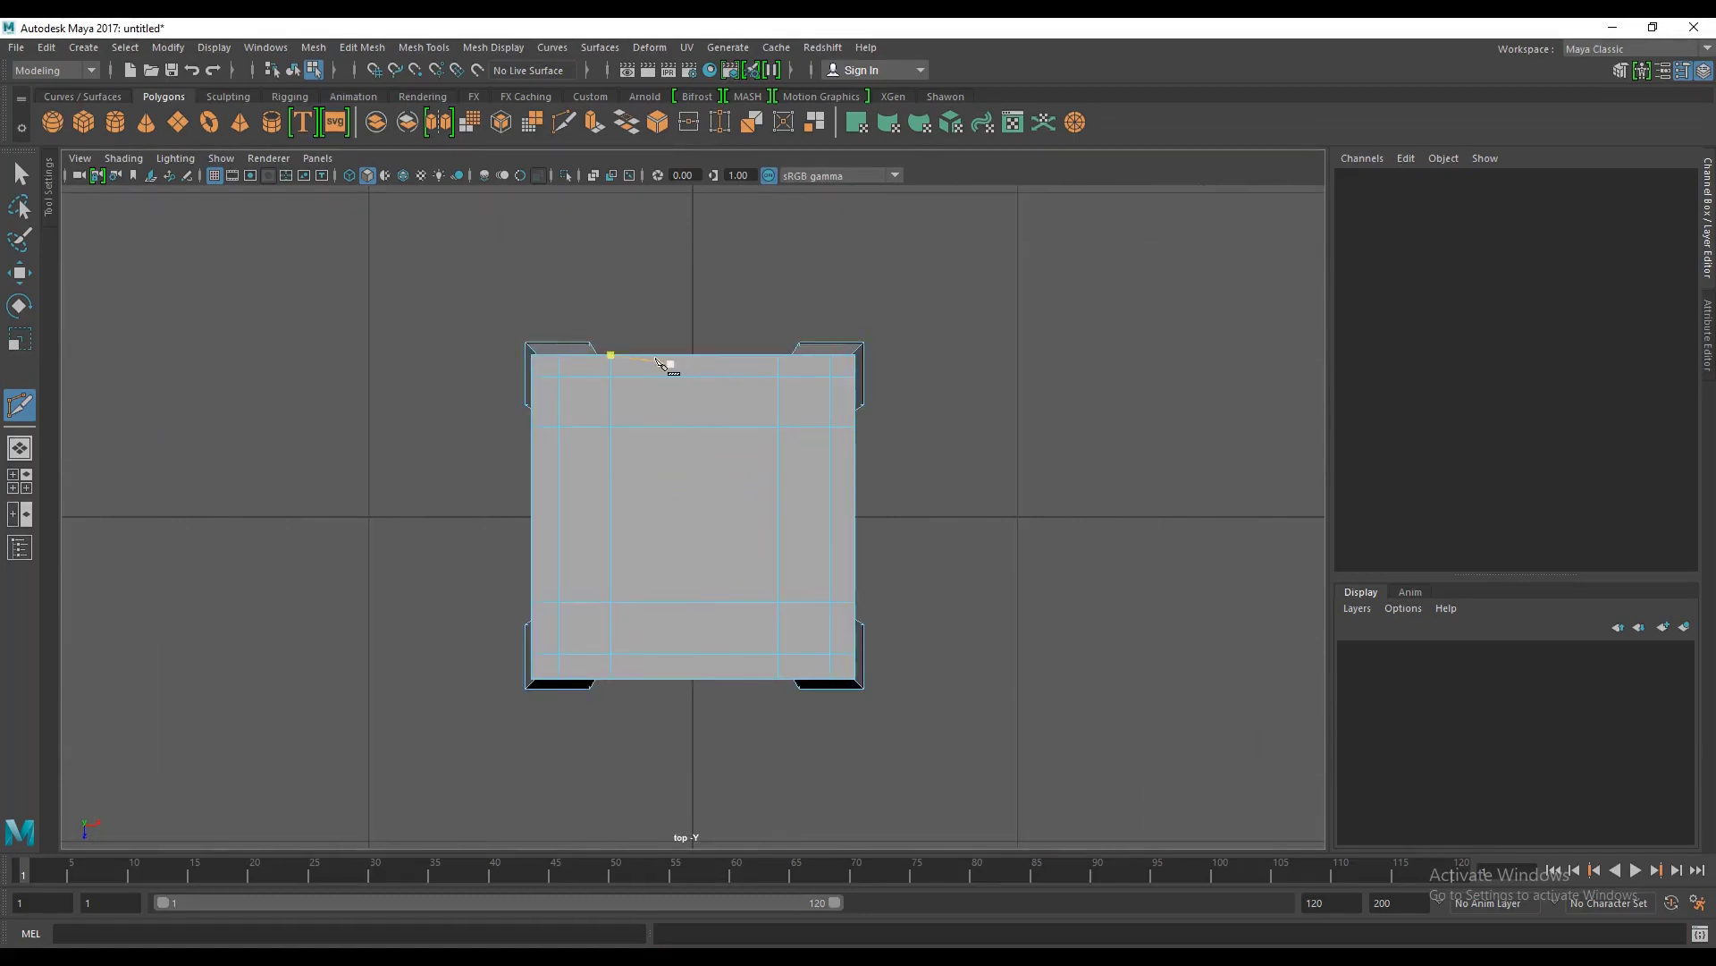
pyautogui.scroll(4, 661, 365)
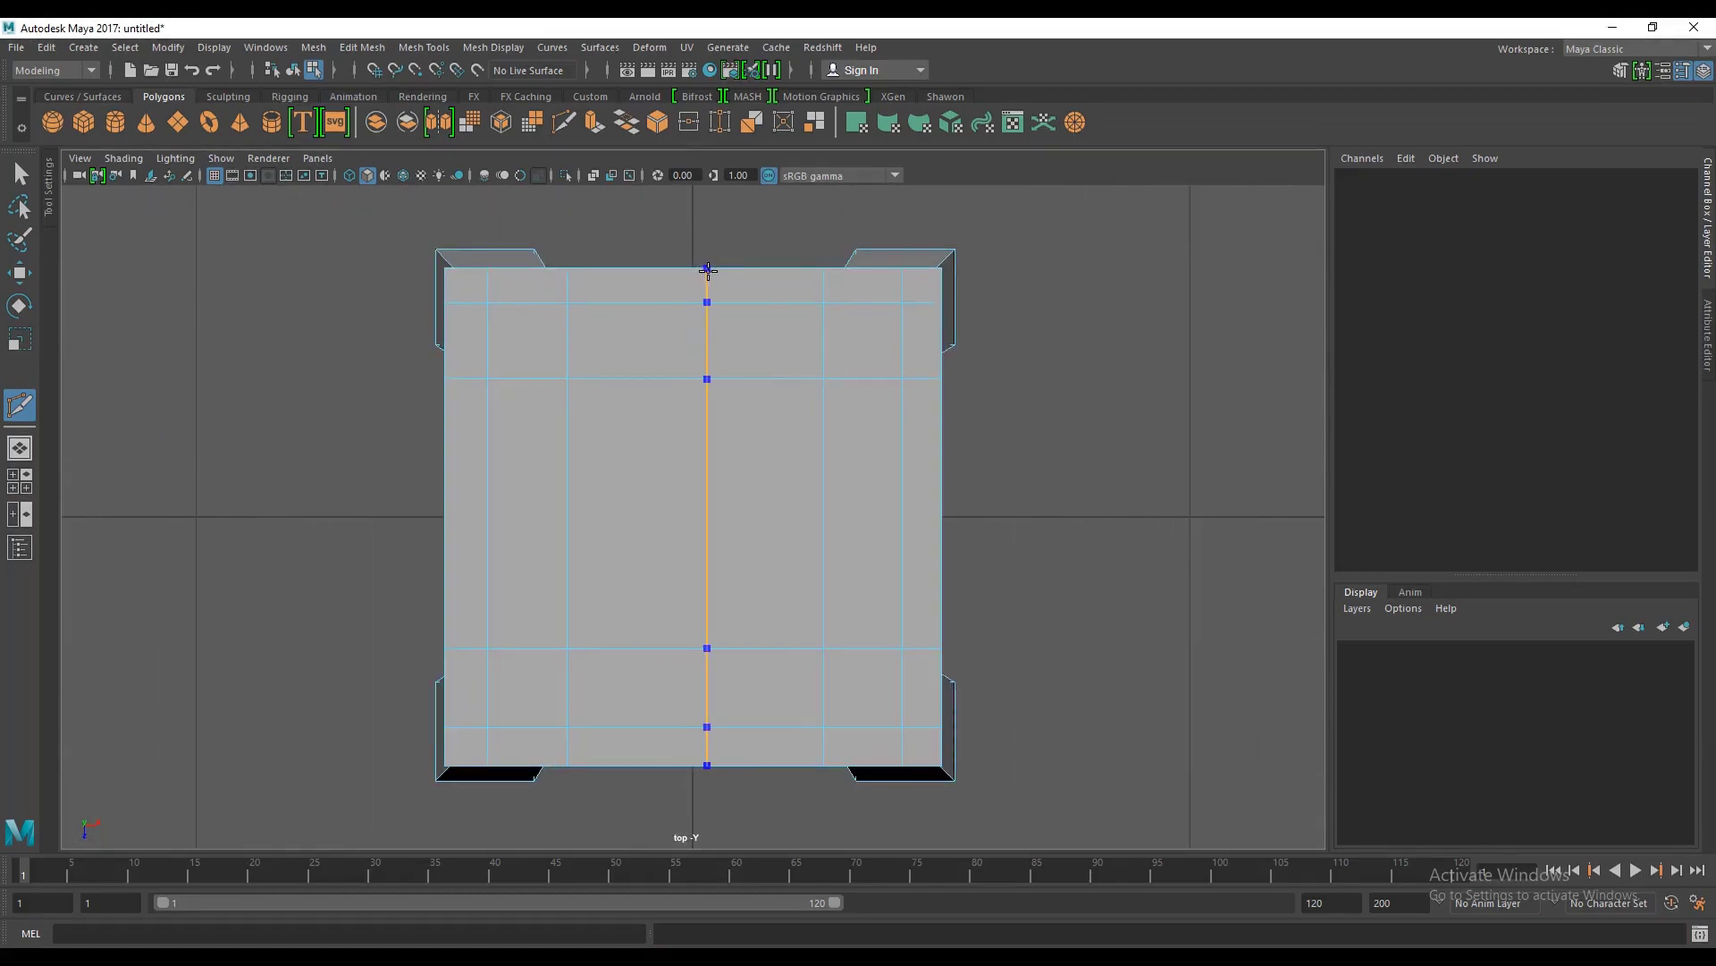
pyautogui.keyDown('ctrl'); pyautogui.click(708, 270); pyautogui.keyUp('ctrl')
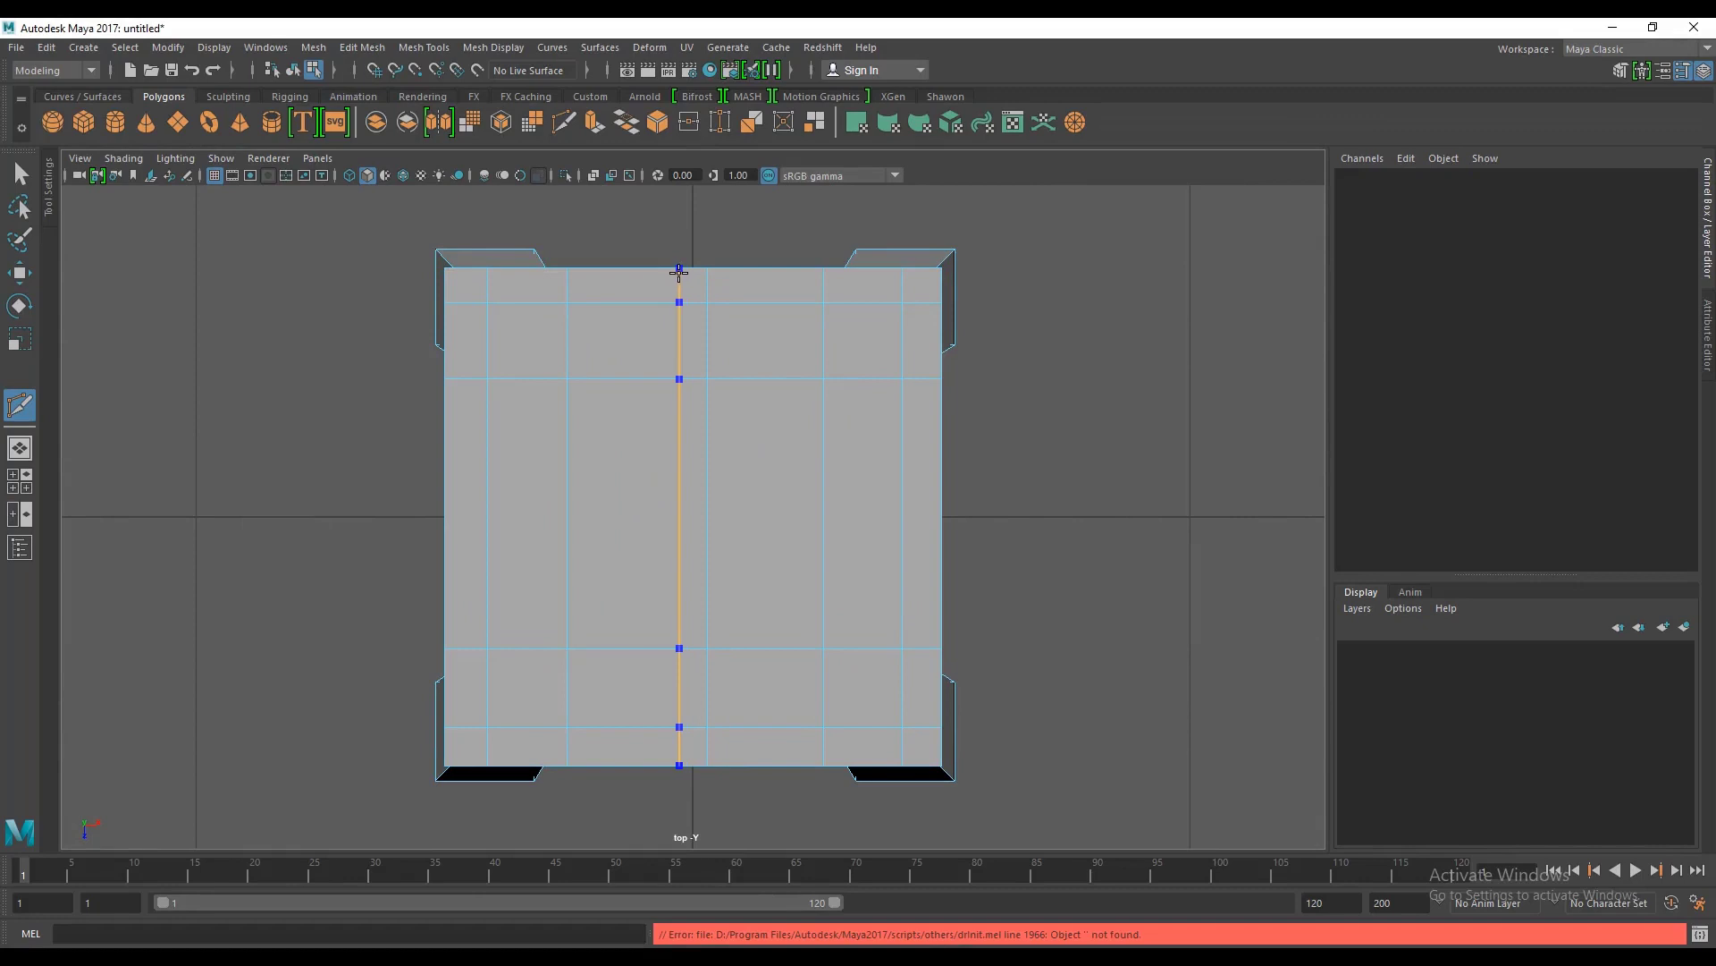
pyautogui.keyDown('ctrl'); pyautogui.click(679, 270); pyautogui.keyUp('ctrl')
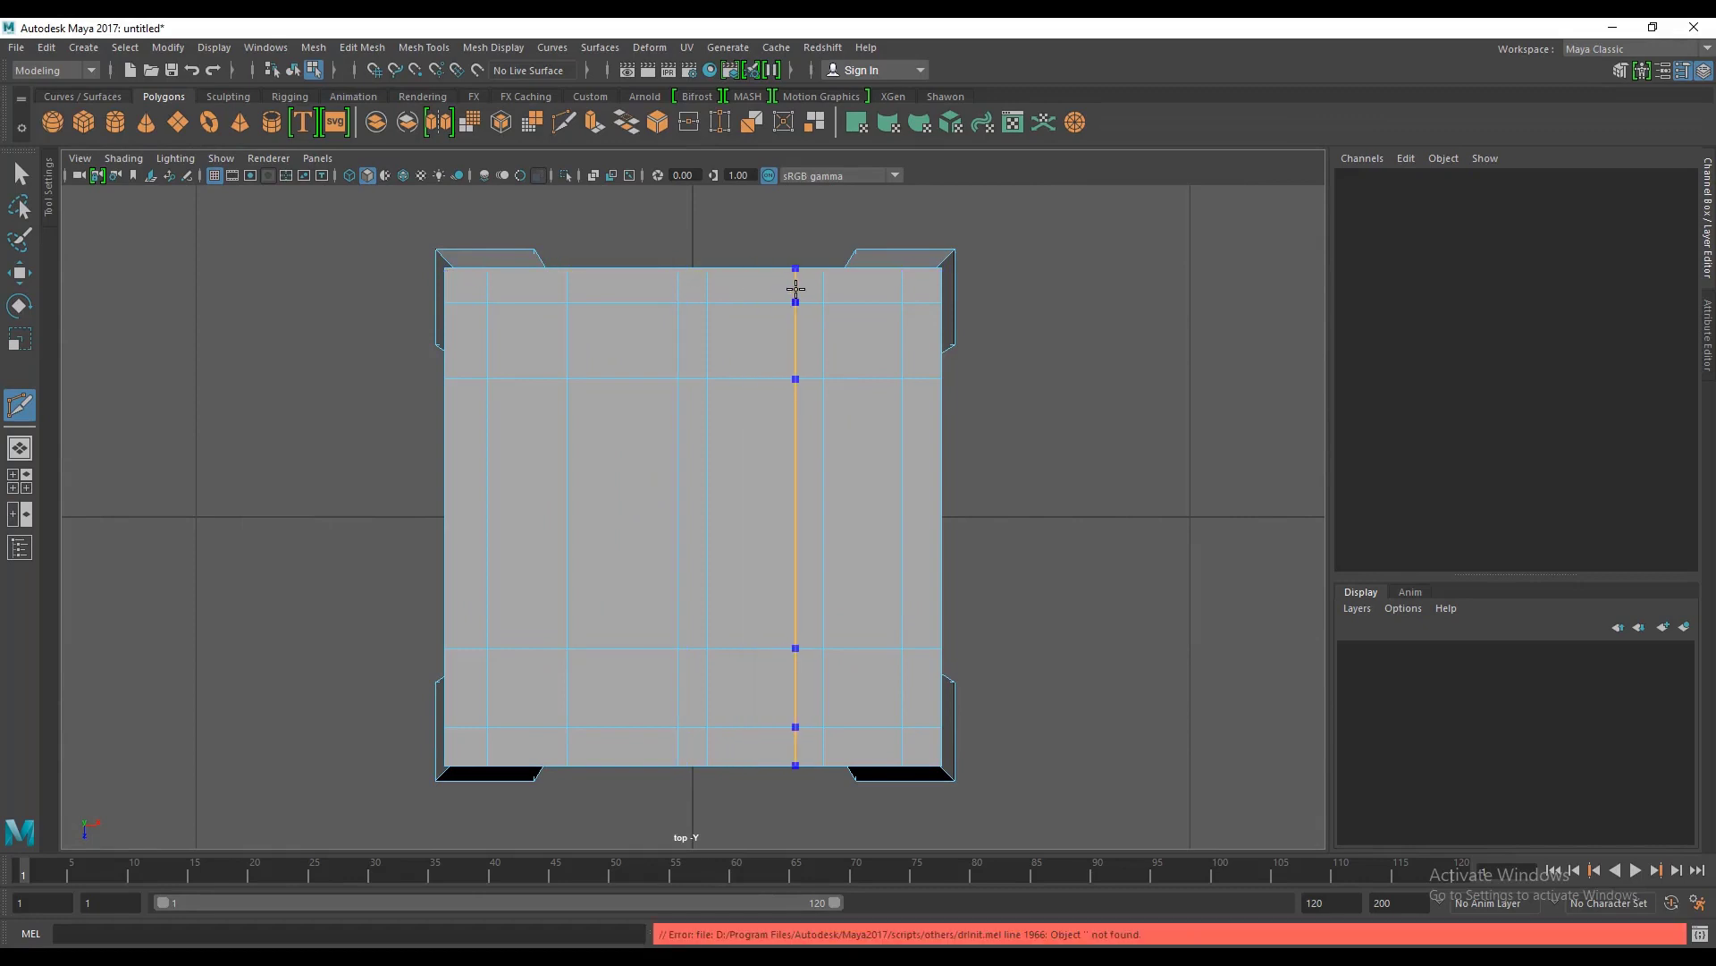
pyautogui.keyDown('ctrl'); pyautogui.click(795, 288); pyautogui.keyUp('ctrl')
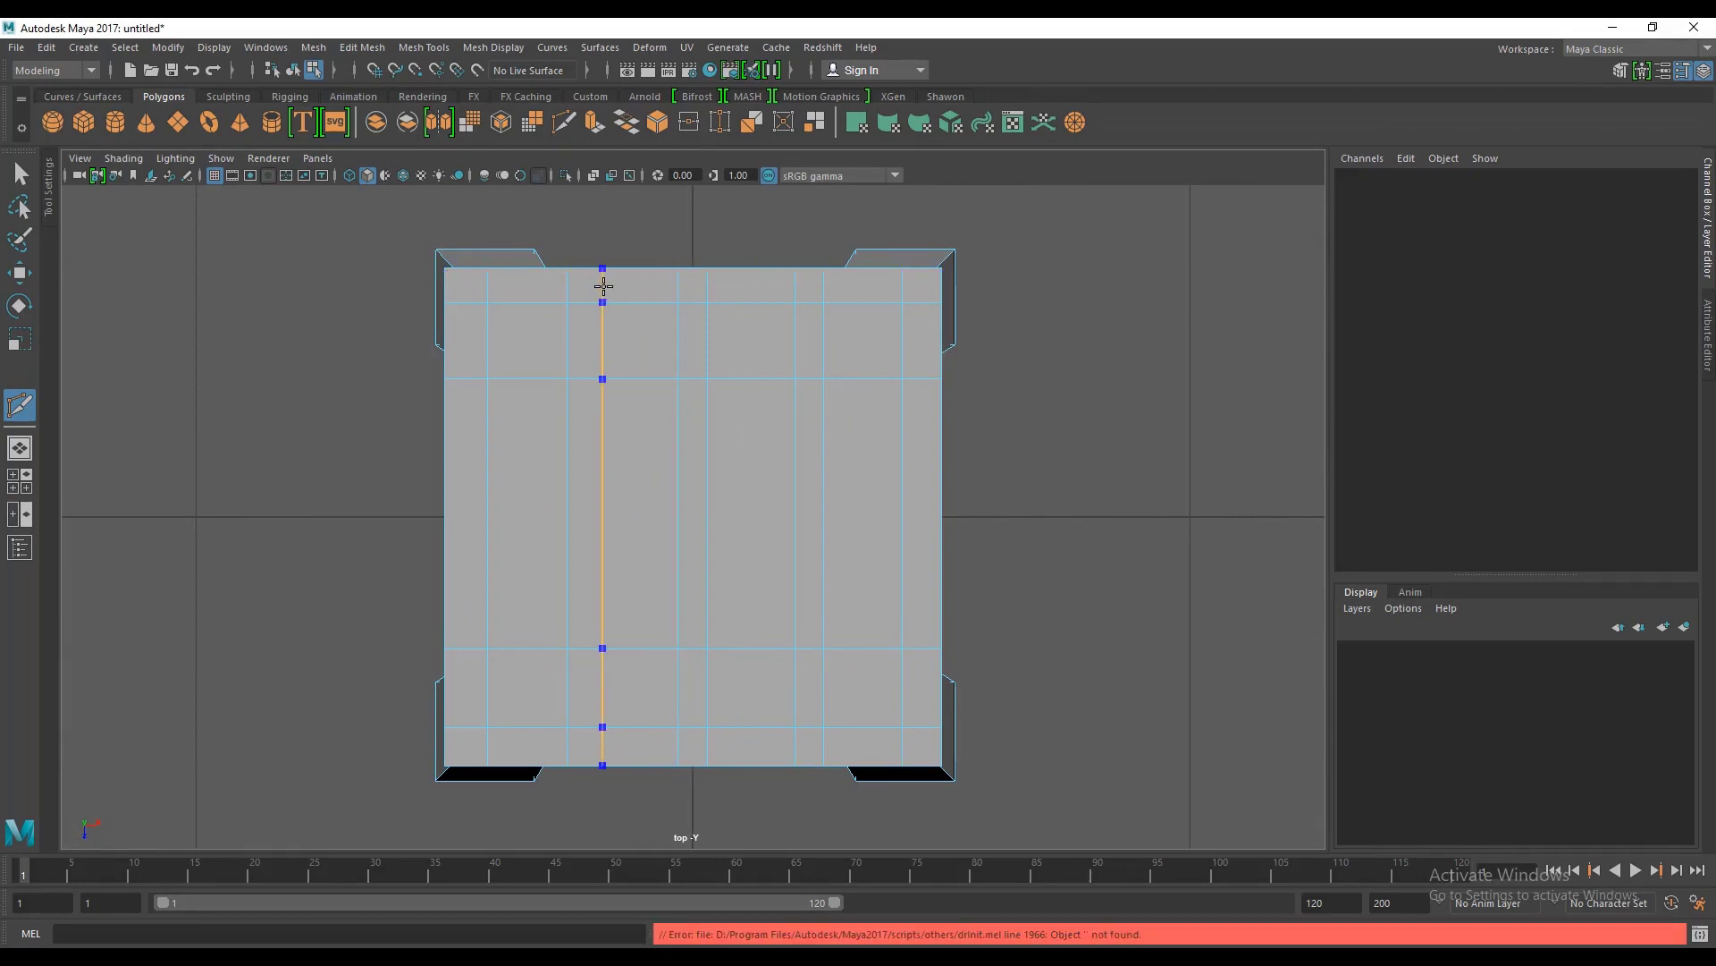
pyautogui.keyDown('ctrl'); pyautogui.click(603, 286); pyautogui.keyUp('ctrl')
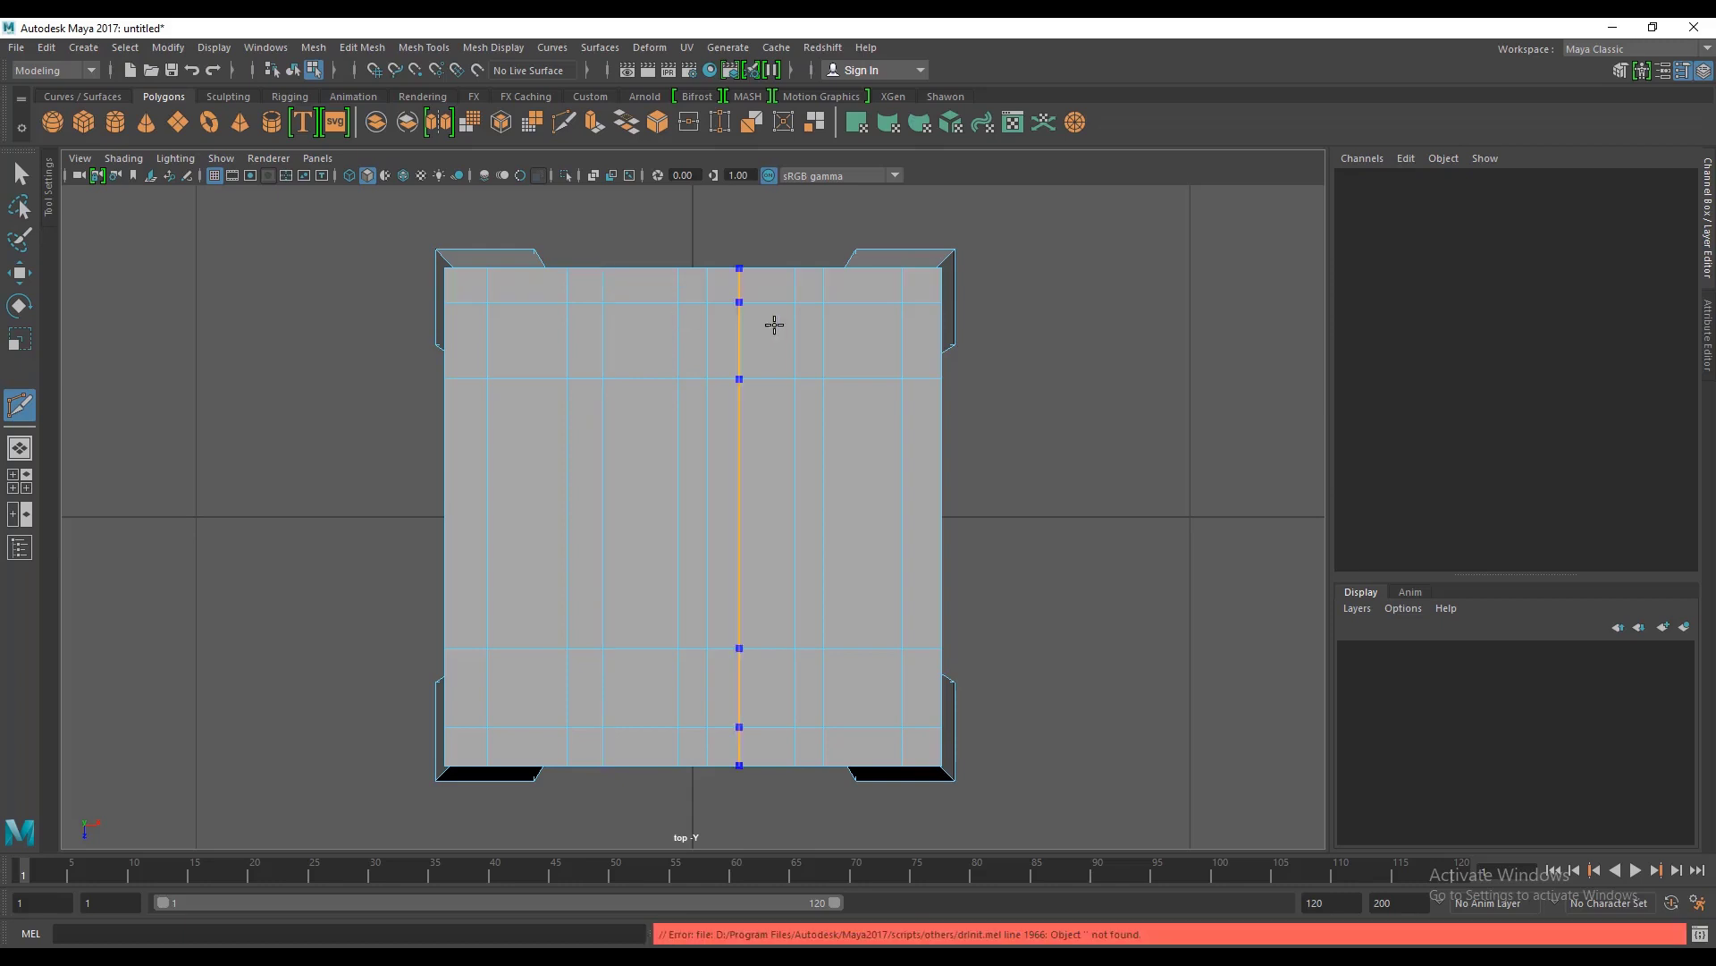
# Step: Cut two side-to-side edge loops with Multi-Cut between the two existing loops near the seat's rear edge
pyautogui.keyDown('ctrl'); pyautogui.click(924, 322); pyautogui.keyUp('ctrl')
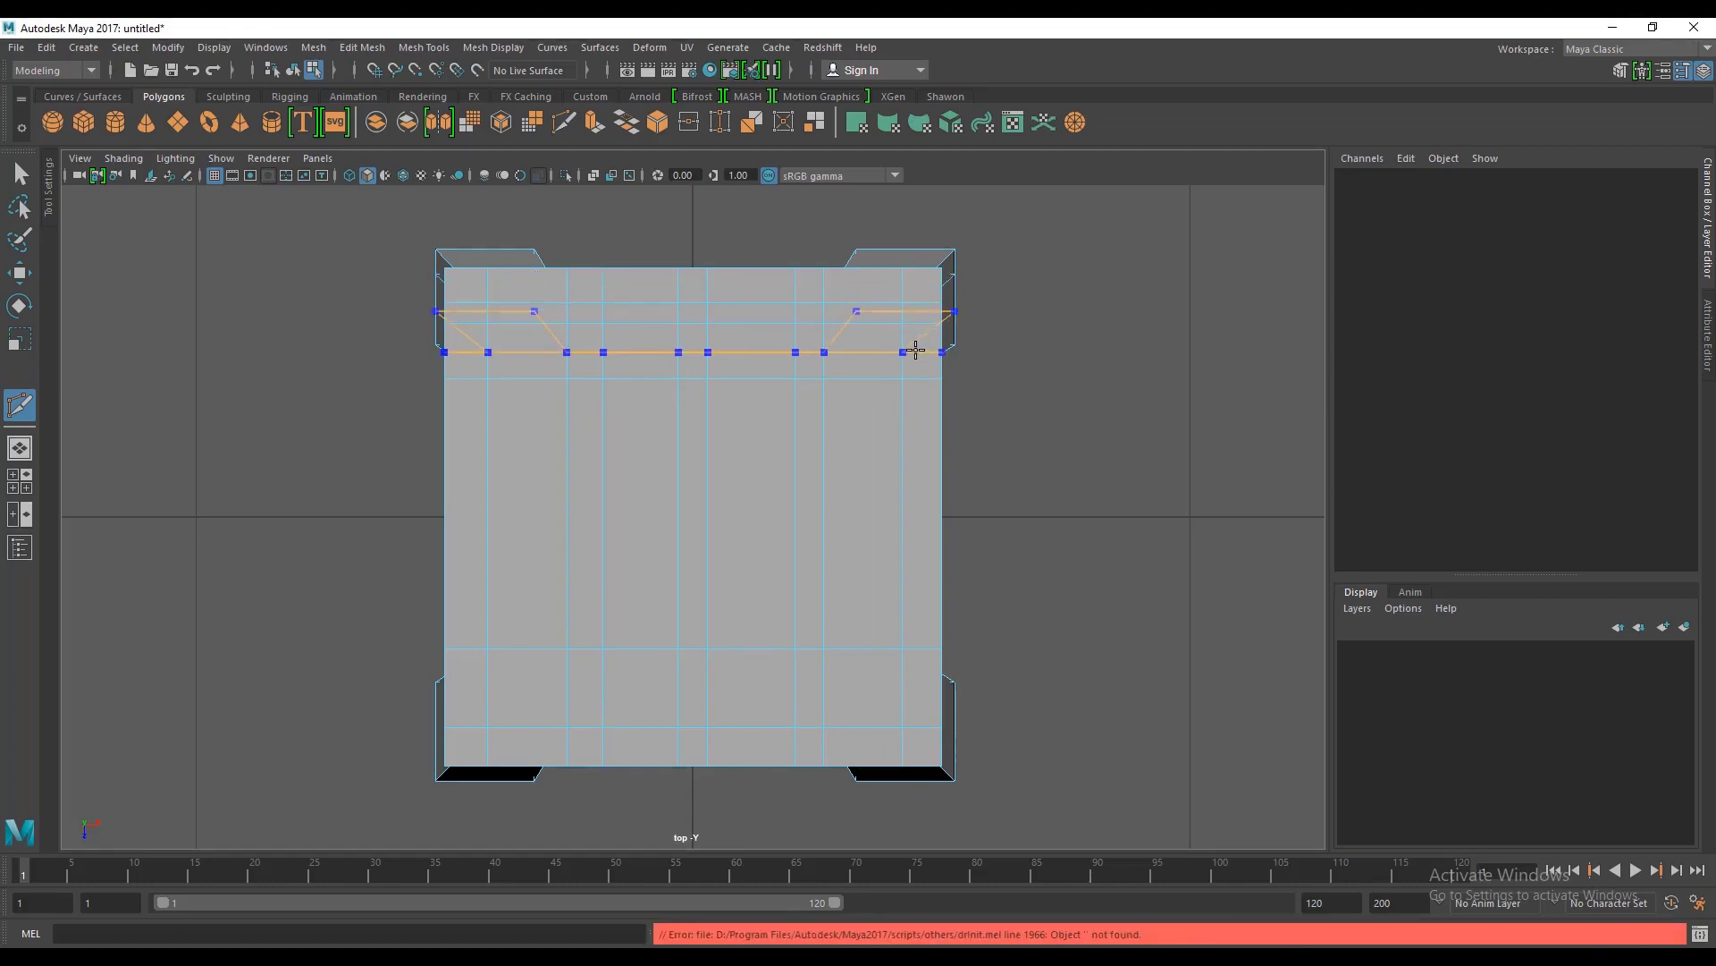
pyautogui.keyDown('ctrl'); pyautogui.click(915, 349); pyautogui.keyUp('ctrl')
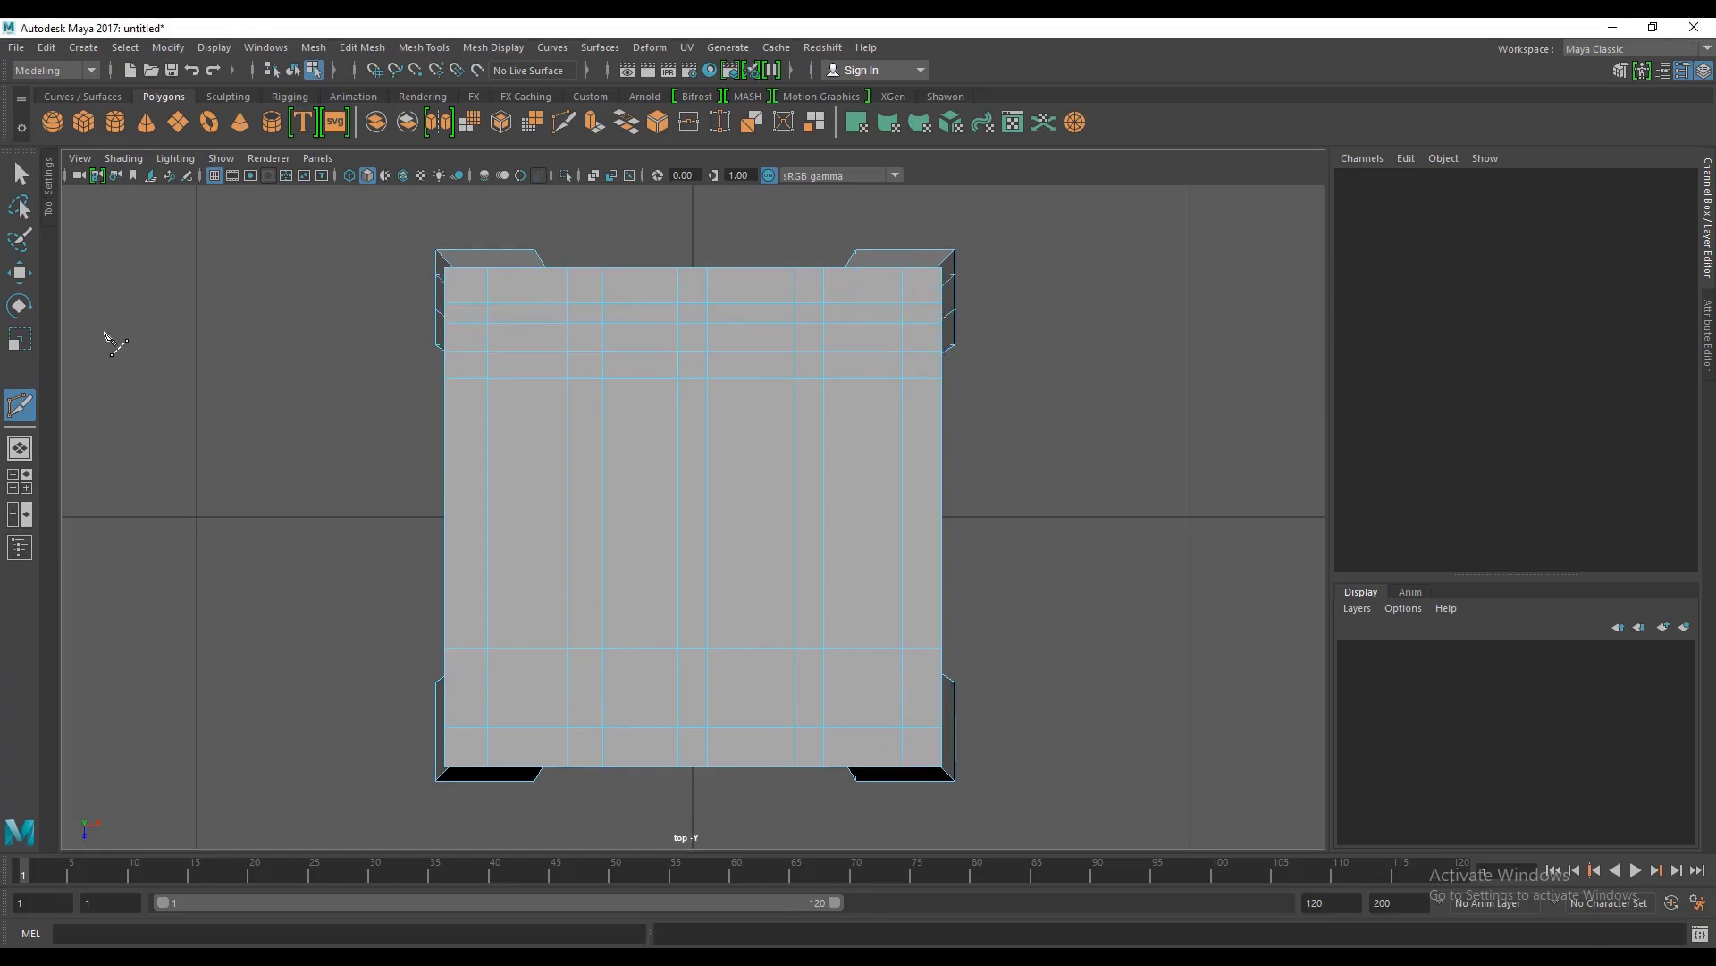
# Step: In the perspective view, select the three-face groups at both ends of the strip along the seat's rear edge
pyautogui.press('space')
pyautogui.press('space')
pyautogui.keyDown('alt'); pyautogui.moveTo(1008, 345); pyautogui.dragTo(823, 630); pyautogui.keyUp('alt')
pyautogui.scroll(4, 790, 611)
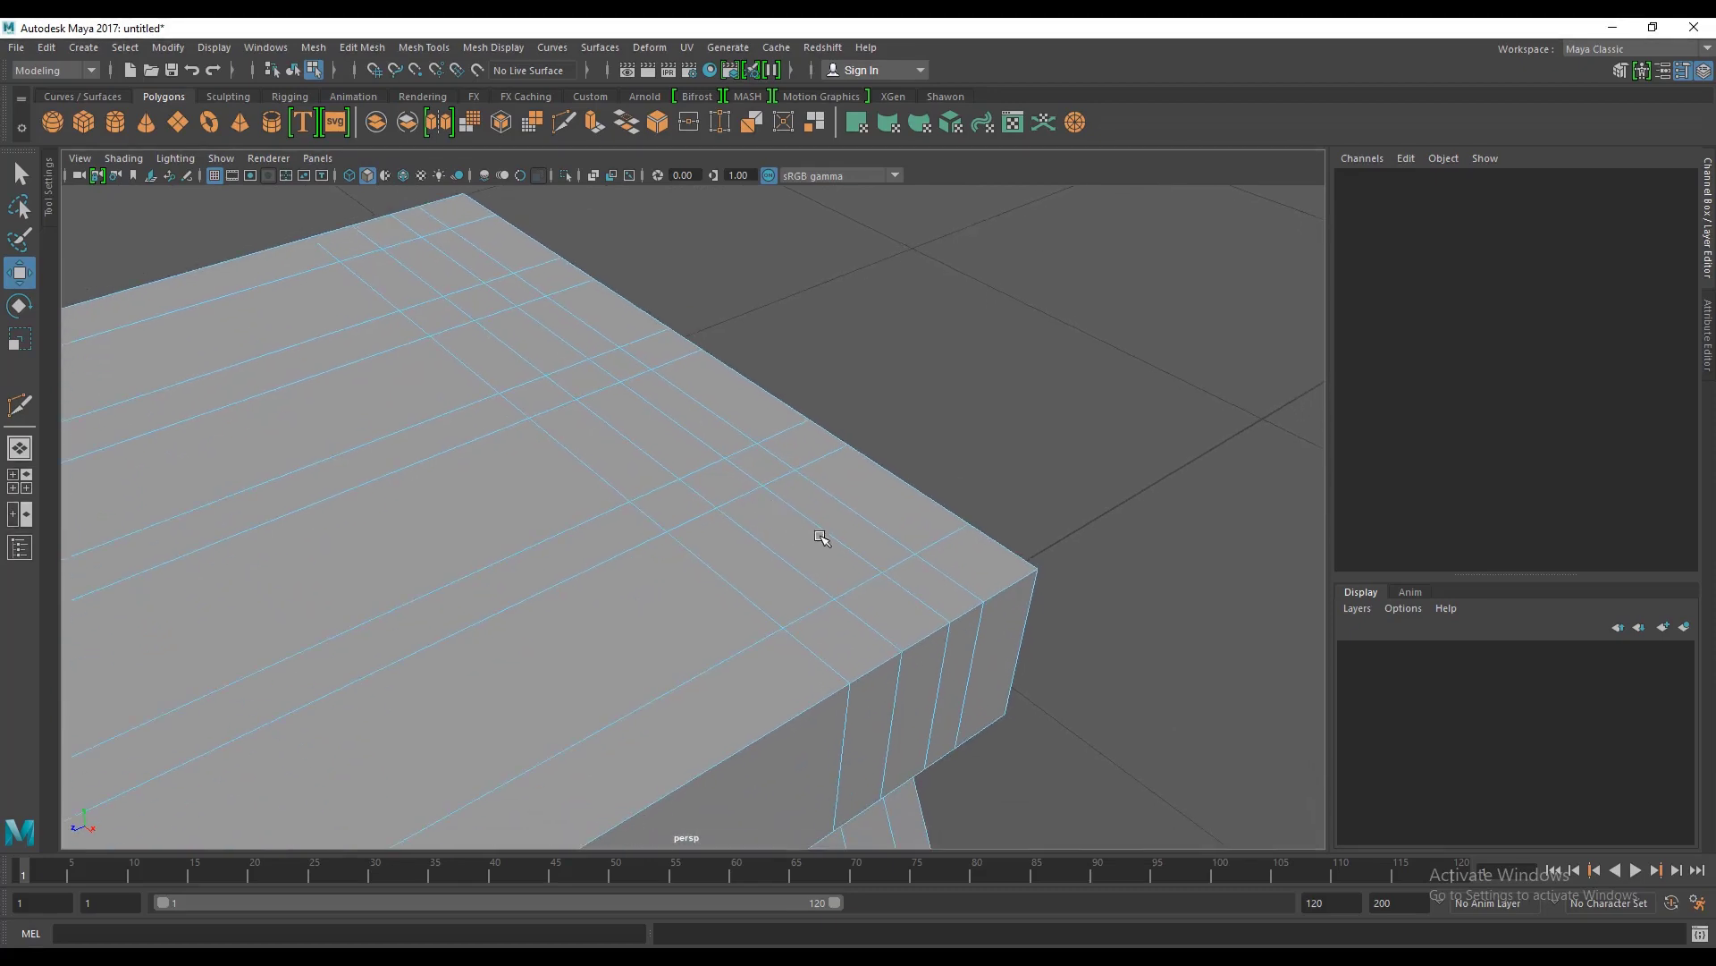
pyautogui.keyDown('shift'); pyautogui.click(844, 522); pyautogui.keyUp('shift')
pyautogui.keyDown('shift'); pyautogui.click(815, 545); pyautogui.keyUp('shift')
pyautogui.keyDown('shift'); pyautogui.click(775, 582); pyautogui.keyUp('shift')
pyautogui.keyDown('alt'); pyautogui.moveTo(568, 454); pyautogui.dragTo(781, 562, button='middle'); pyautogui.keyUp('alt')
pyautogui.keyDown('shift'); pyautogui.click(612, 333); pyautogui.keyUp('shift')
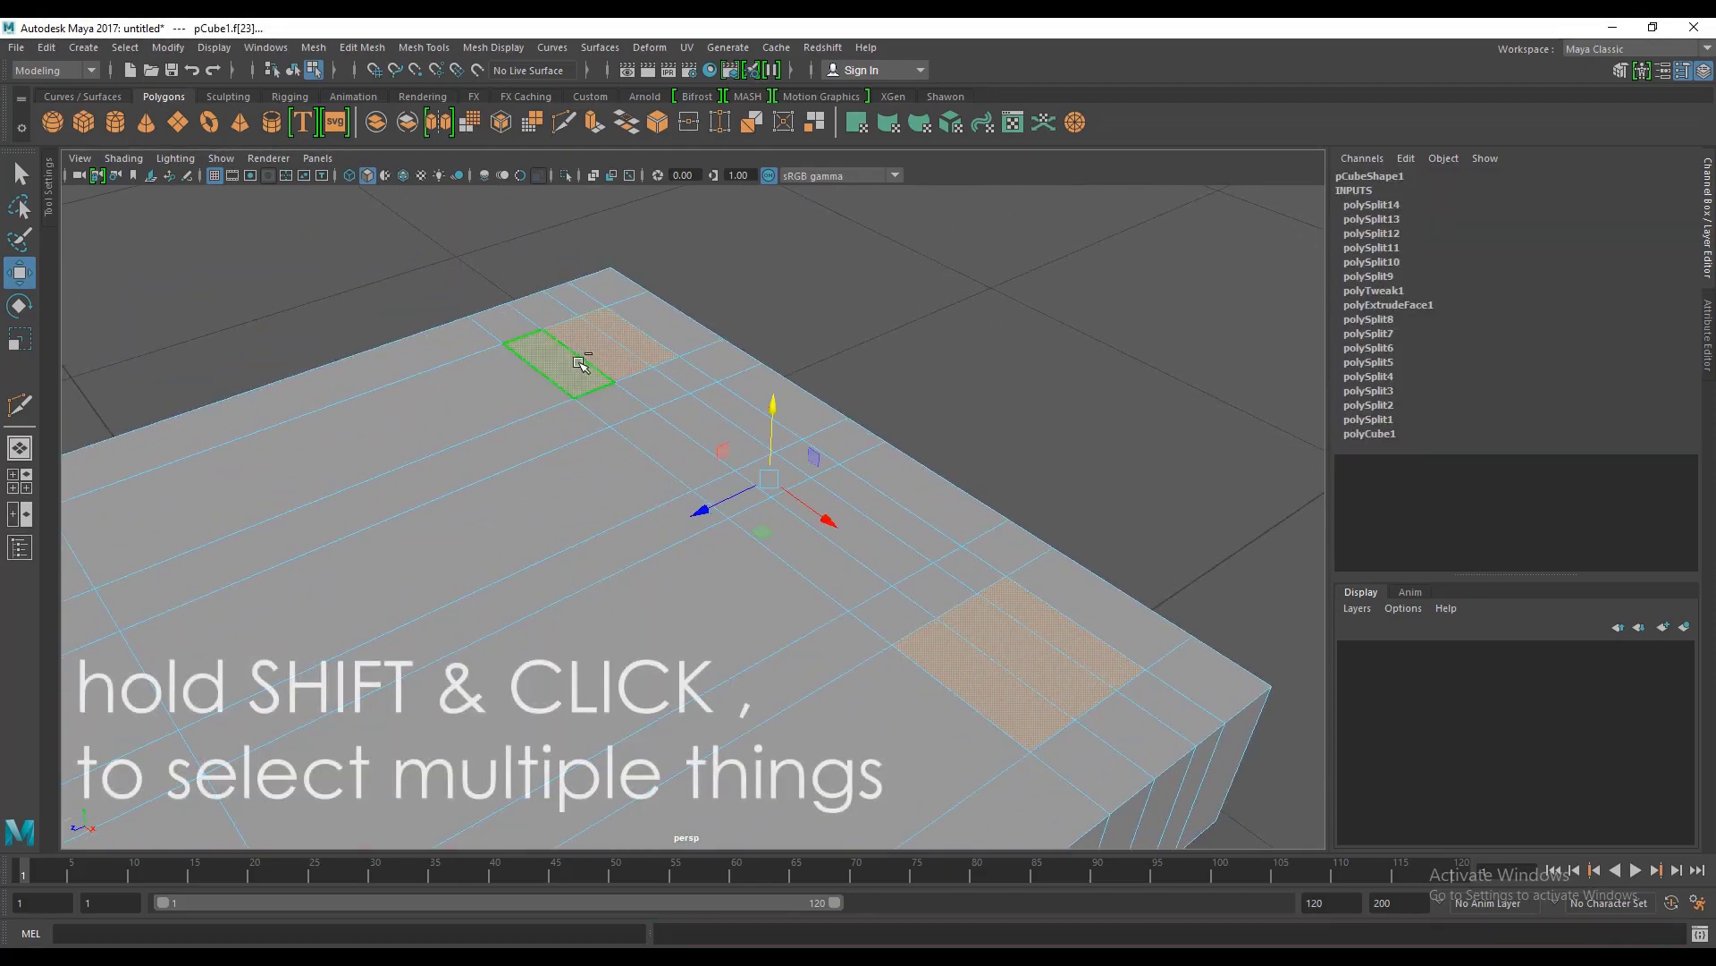
pyautogui.keyDown('alt'); pyautogui.moveTo(613, 333); pyautogui.dragTo(548, 502); pyautogui.keyUp('alt')
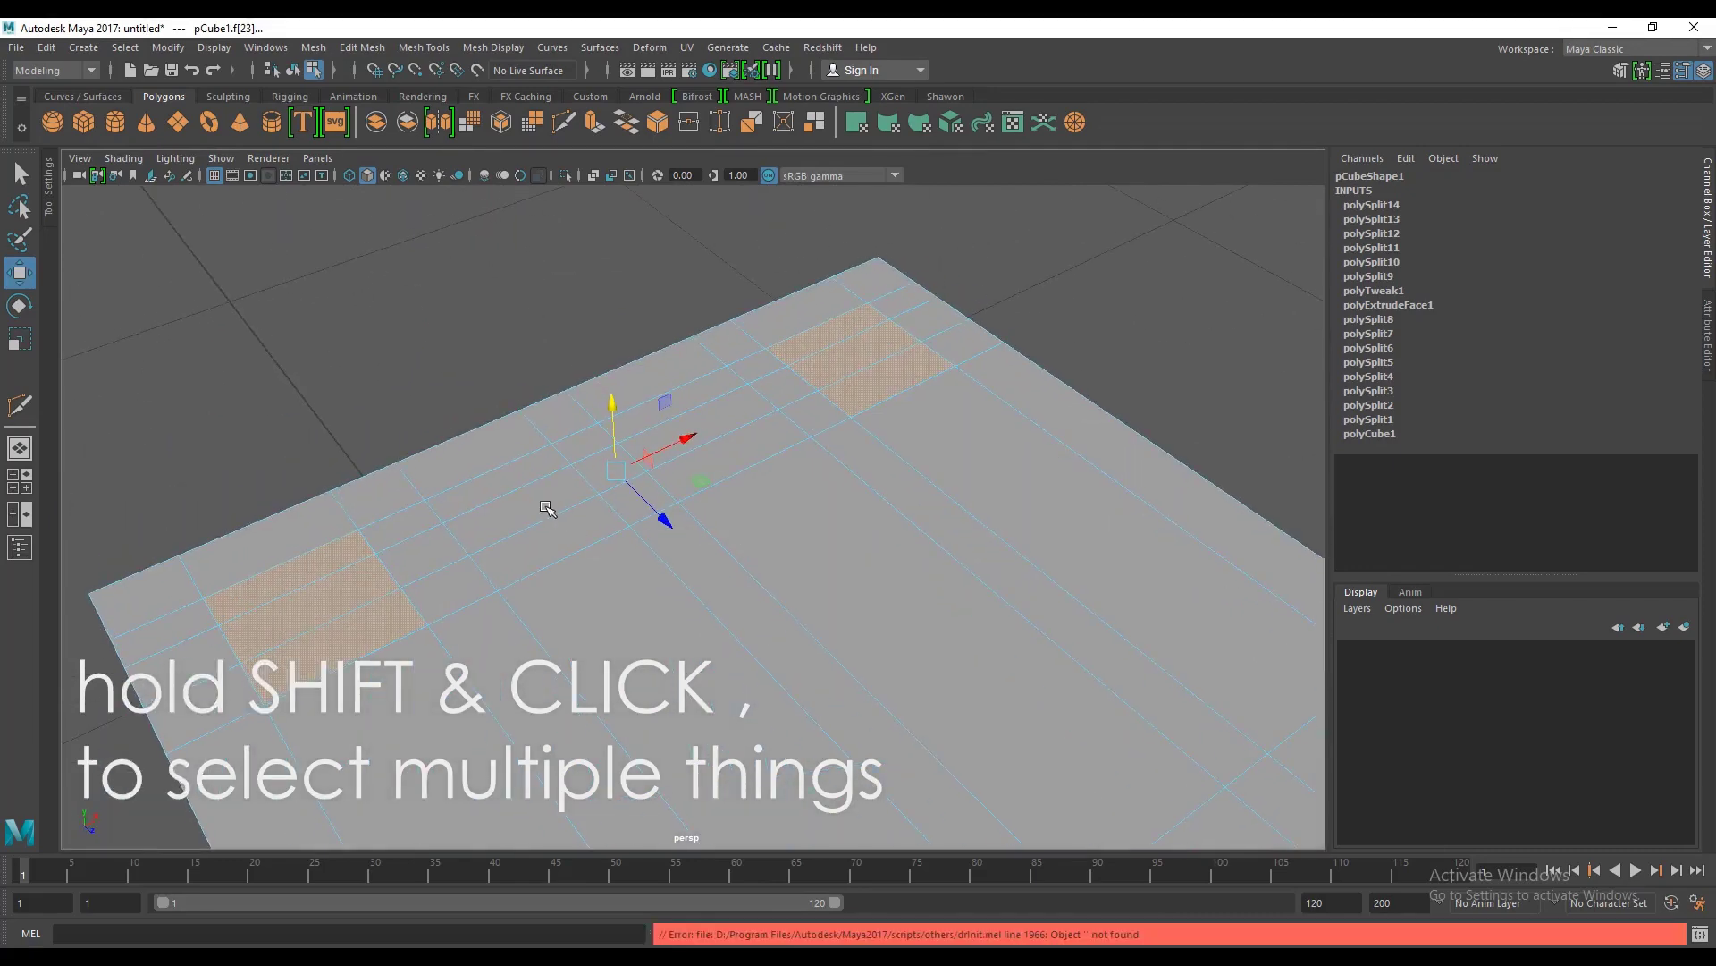
# Step: Add the two middle face groups along the seat's rear edge to the selection, leaving gaps between the groups
pyautogui.keyDown('shift'); pyautogui.click(721, 407); pyautogui.keyUp('shift')
pyautogui.keyDown('alt'); pyautogui.moveTo(762, 464); pyautogui.dragTo(447, 483); pyautogui.keyUp('alt')
pyautogui.keyDown('alt'); pyautogui.moveTo(684, 523); pyautogui.dragTo(727, 528, button='middle'); pyautogui.keyUp('alt')
pyautogui.keyDown('alt'); pyautogui.moveTo(727, 527); pyautogui.dragTo(637, 387); pyautogui.keyUp('alt')
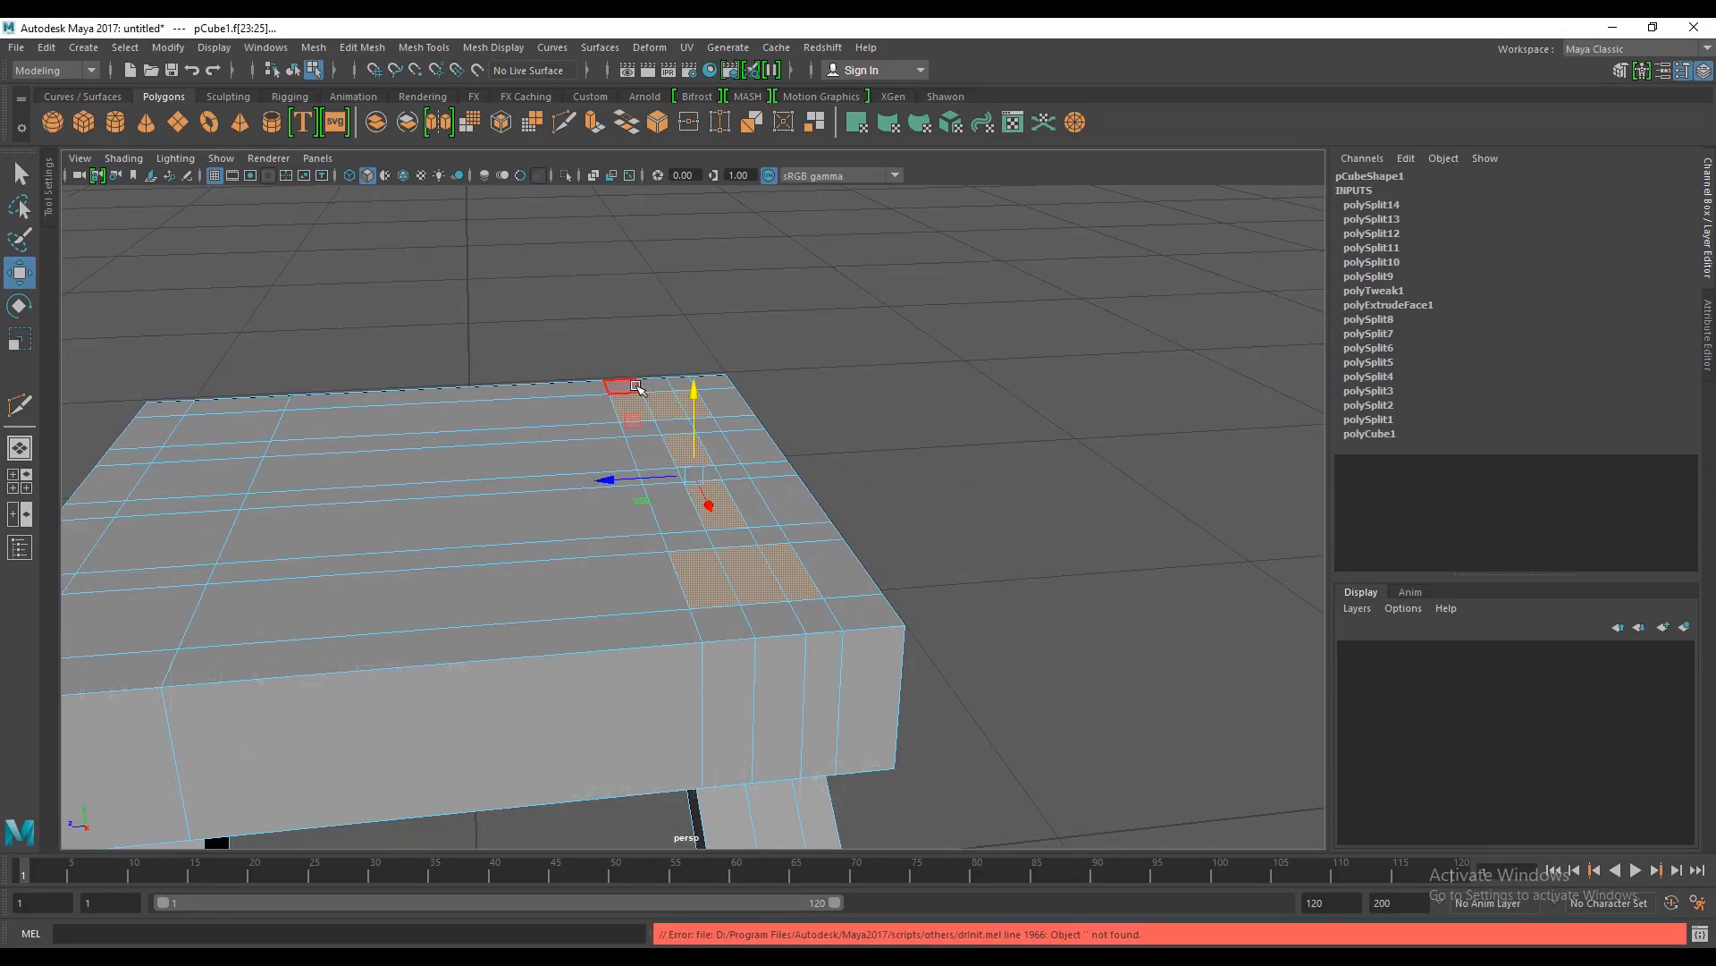
# Step: Extrude the four selected face groups upward by about 0.437 to form the backrest slats
pyautogui.click(595, 127)
pyautogui.keyDown('alt'); pyautogui.moveTo(921, 422); pyautogui.dragTo(489, 201); pyautogui.keyUp('alt')
pyautogui.scroll(-3, 659, 517)
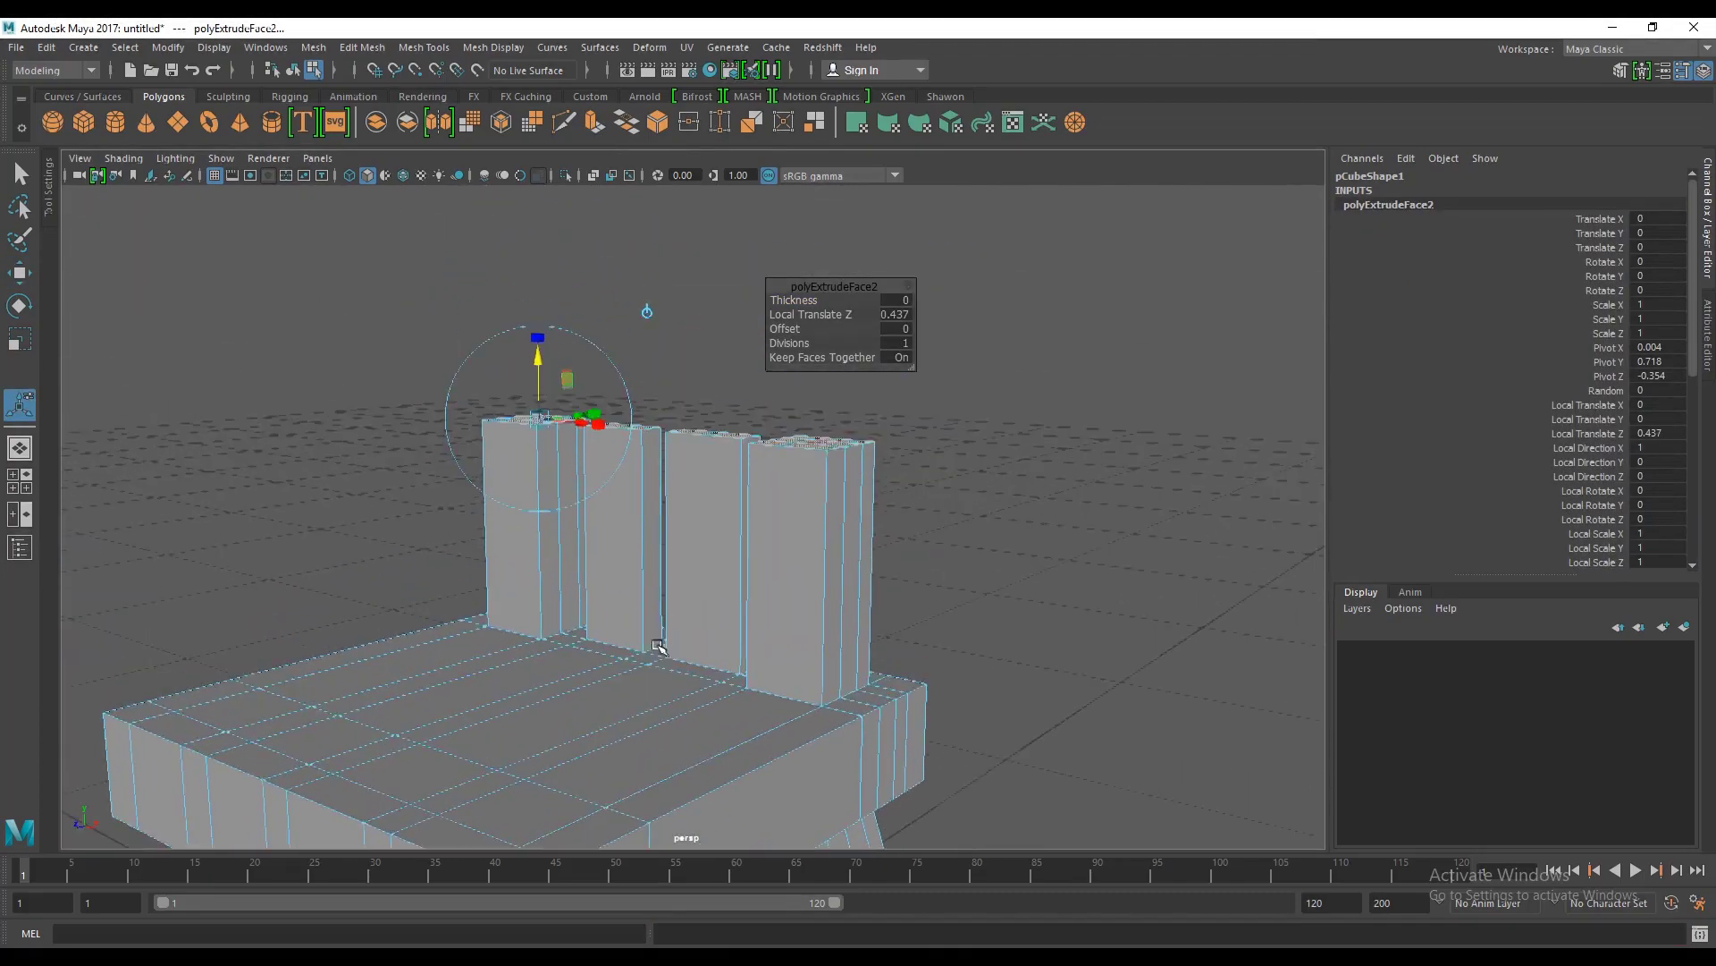
pyautogui.moveTo(659, 517)
pyautogui.keyDown('alt'); pyautogui.mouseDown()
pyautogui.moveTo(540, 686)
pyautogui.moveTo(644, 608)
pyautogui.moveTo(675, 539)
pyautogui.mouseUp(); pyautogui.keyUp('alt')
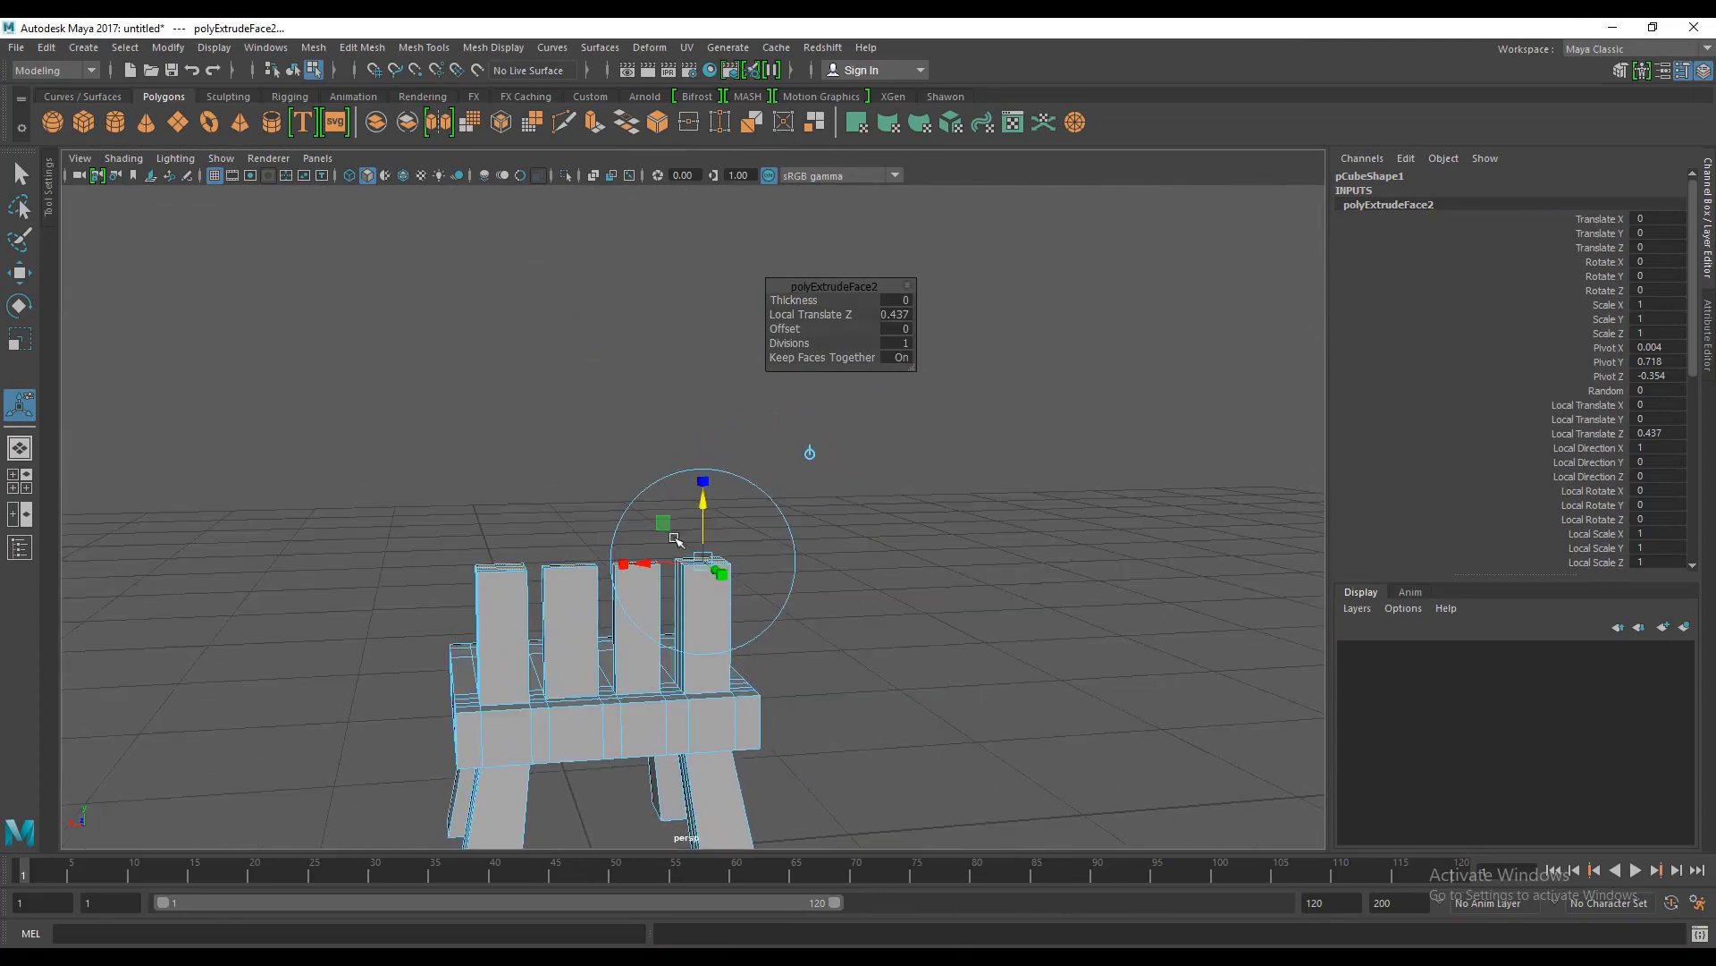
# Step: Raise the slat extrusion to a Local Translate Z of about 0.961 and lean it backward with Local Translate Y about 0.146
pyautogui.moveTo(710, 353); pyautogui.dragTo(710, 336)
pyautogui.keyDown('alt'); pyautogui.moveTo(505, 563); pyautogui.dragTo(813, 579); pyautogui.keyUp('alt')
pyautogui.scroll(2, 813, 578)
pyautogui.keyDown('alt'); pyautogui.moveTo(813, 578); pyautogui.dragTo(778, 648, button='middle'); pyautogui.keyUp('alt')
pyautogui.keyDown('alt'); pyautogui.moveTo(778, 648); pyautogui.dragTo(706, 660); pyautogui.keyUp('alt')
pyautogui.keyDown('alt'); pyautogui.moveTo(734, 480); pyautogui.dragTo(827, 594); pyautogui.keyUp('alt')
# Step: Scale the slats' top faces apart sideways so the backrest fans out, and clear the selection
pyautogui.click(18, 342)
pyautogui.scroll(5, 929, 616)
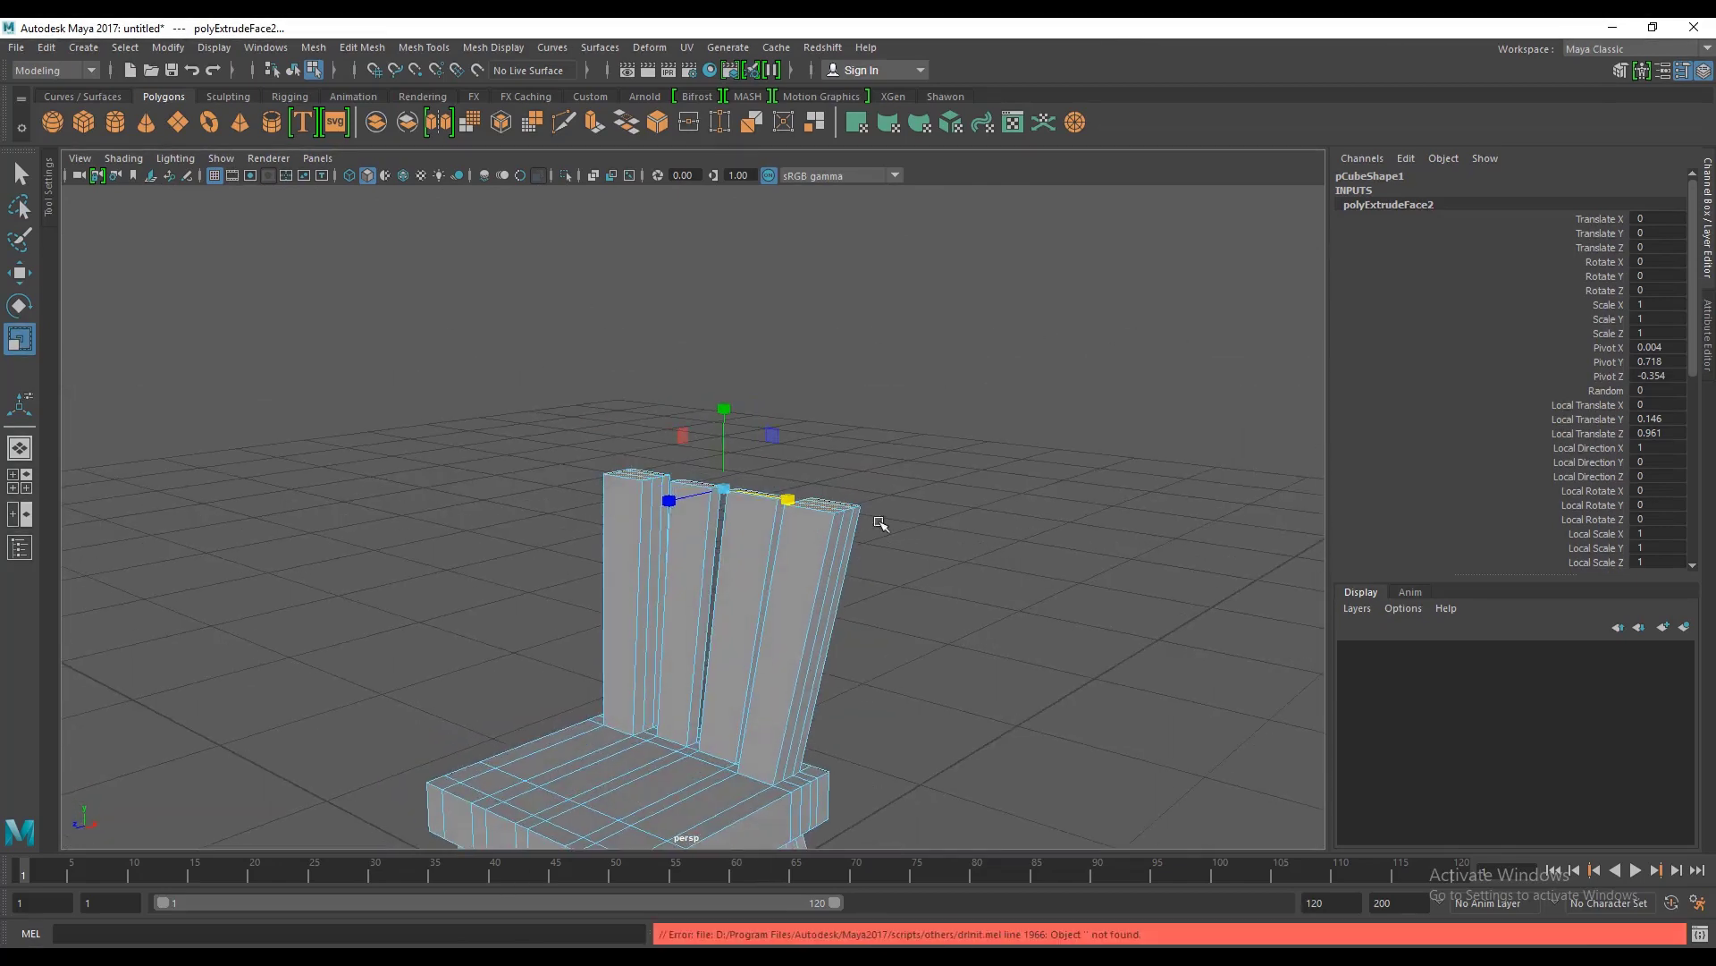
pyautogui.click(981, 537)
# Step: Examine the chair and its slatted backrest from several angles
pyautogui.keyDown('alt'); pyautogui.moveTo(981, 536); pyautogui.dragTo(799, 592); pyautogui.keyUp('alt')
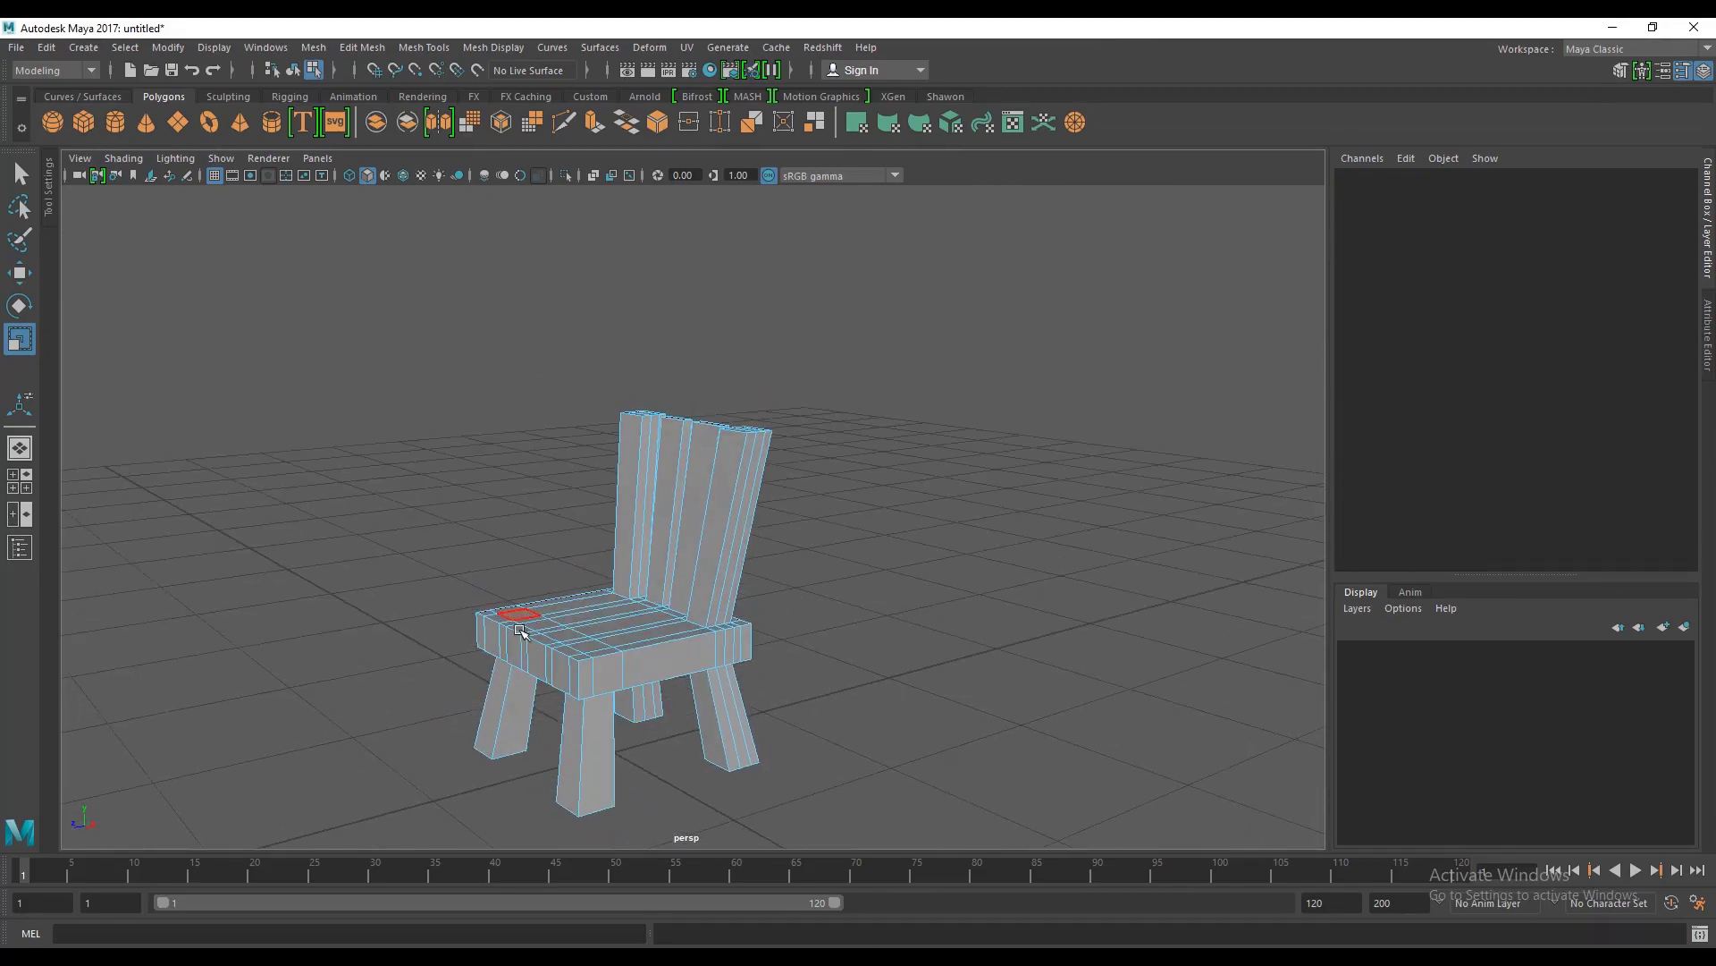
pyautogui.keyDown('alt'); pyautogui.moveTo(521, 631); pyautogui.dragTo(731, 658); pyautogui.keyUp('alt')
pyautogui.keyDown('alt'); pyautogui.moveTo(795, 556); pyautogui.dragTo(697, 498); pyautogui.keyUp('alt')
pyautogui.scroll(3, 728, 571)
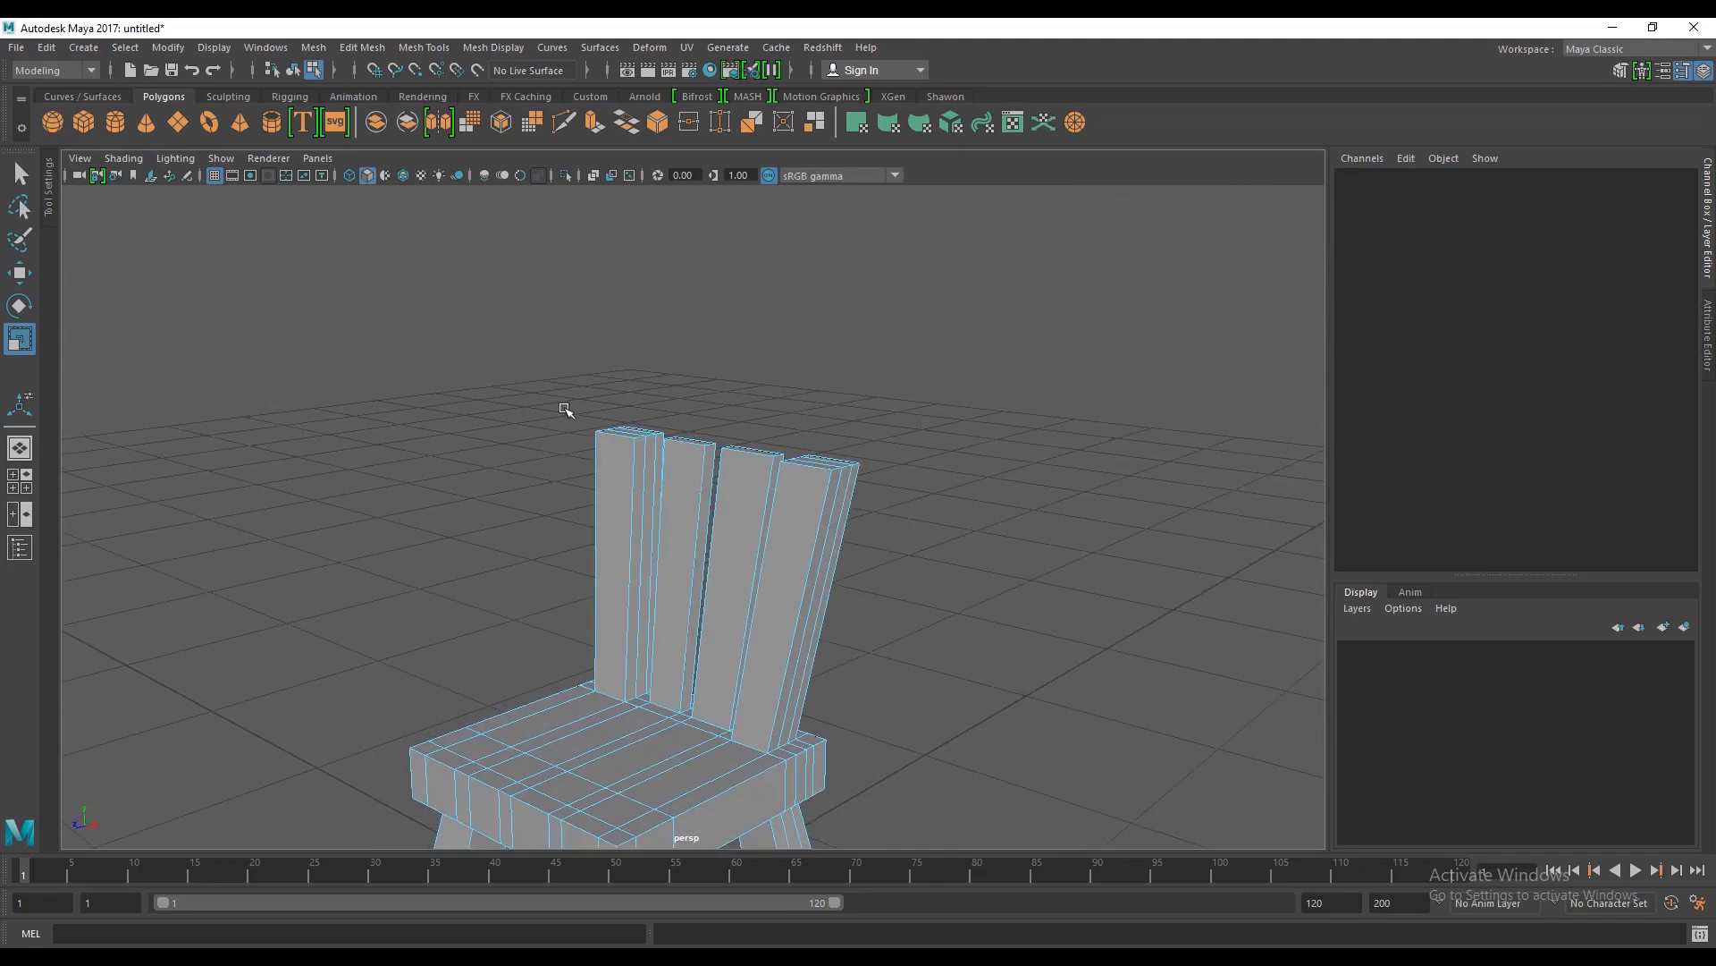
pyautogui.keyDown('alt'); pyautogui.moveTo(815, 495); pyautogui.dragTo(880, 509); pyautogui.keyUp('alt')
pyautogui.keyDown('alt'); pyautogui.moveTo(818, 451); pyautogui.dragTo(531, 539); pyautogui.keyUp('alt')
pyautogui.scroll(4, 858, 489)
pyautogui.scroll(-3, 797, 490)
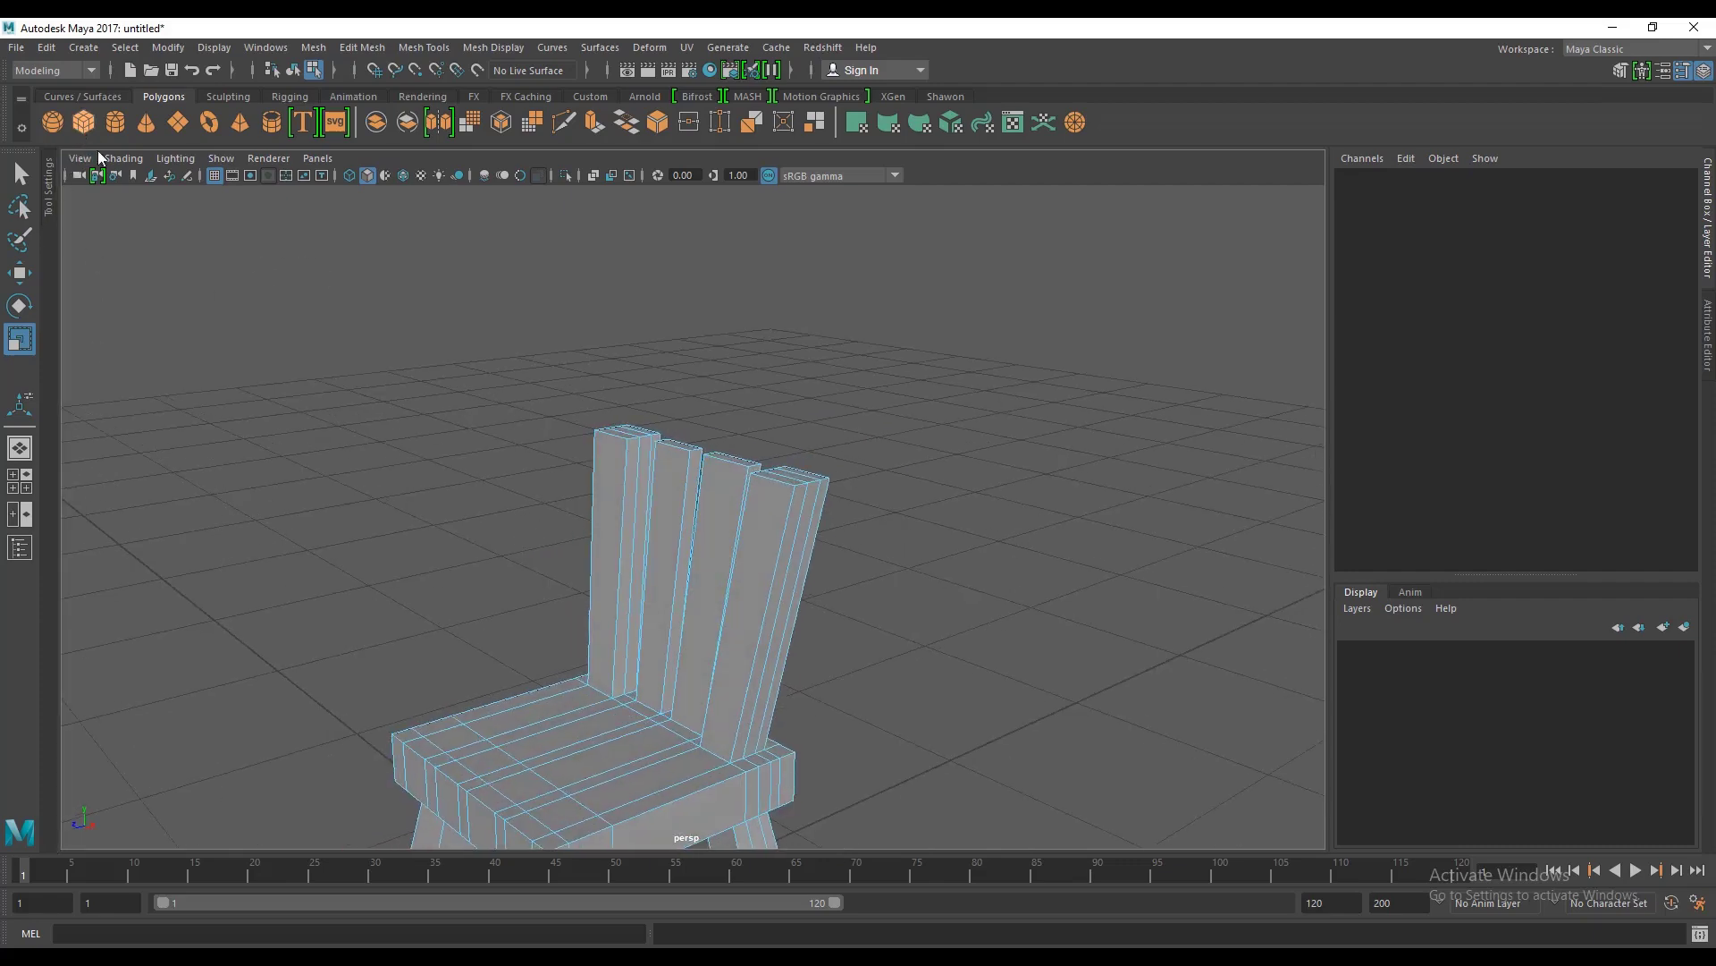
# Step: Create a new polygon cube and raise it above the chair to a Translate Y of about 2.677
pyautogui.click(85, 125)
pyautogui.scroll(-4, 662, 528)
pyautogui.keyDown('alt'); pyautogui.moveTo(661, 527); pyautogui.dragTo(606, 478); pyautogui.keyUp('alt')
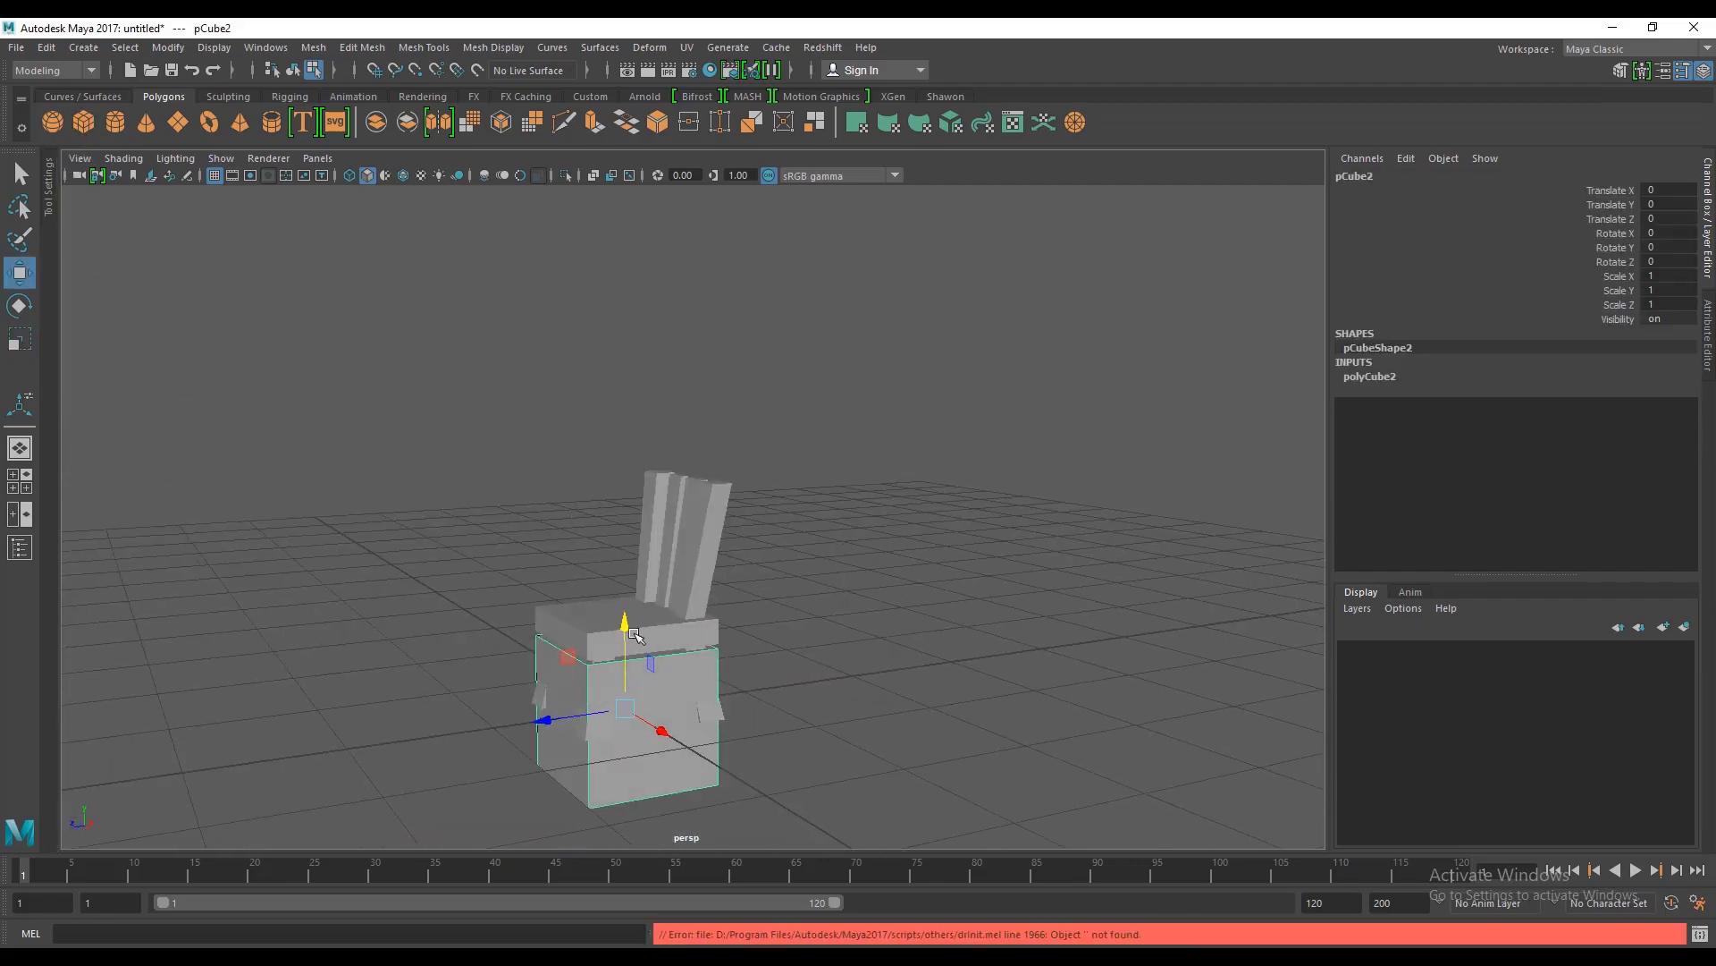
pyautogui.moveTo(626, 626); pyautogui.dragTo(689, 239)
pyautogui.keyDown('alt'); pyautogui.moveTo(689, 299); pyautogui.dragTo(667, 429, button='middle'); pyautogui.keyUp('alt')
pyautogui.keyDown('alt'); pyautogui.moveTo(667, 429); pyautogui.dragTo(634, 497); pyautogui.keyUp('alt')
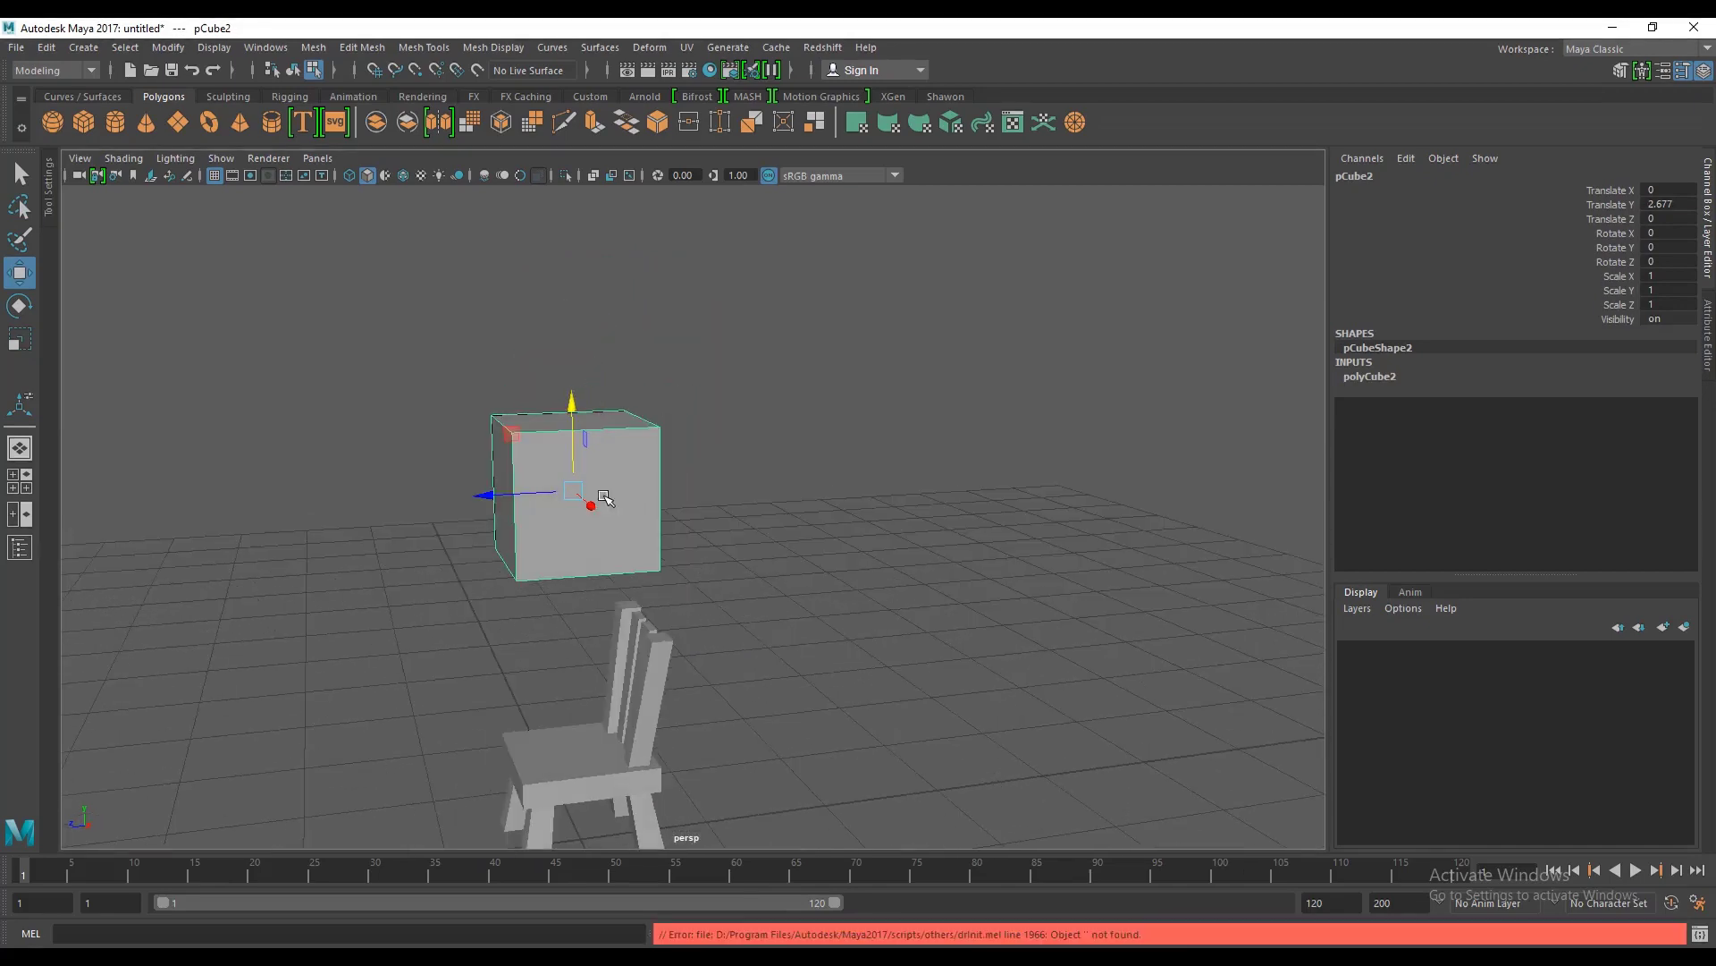
# Step: Scale the new cube down to about 0.412 in Z and 0.364 in Y
pyautogui.moveTo(510, 494); pyautogui.dragTo(540, 492)
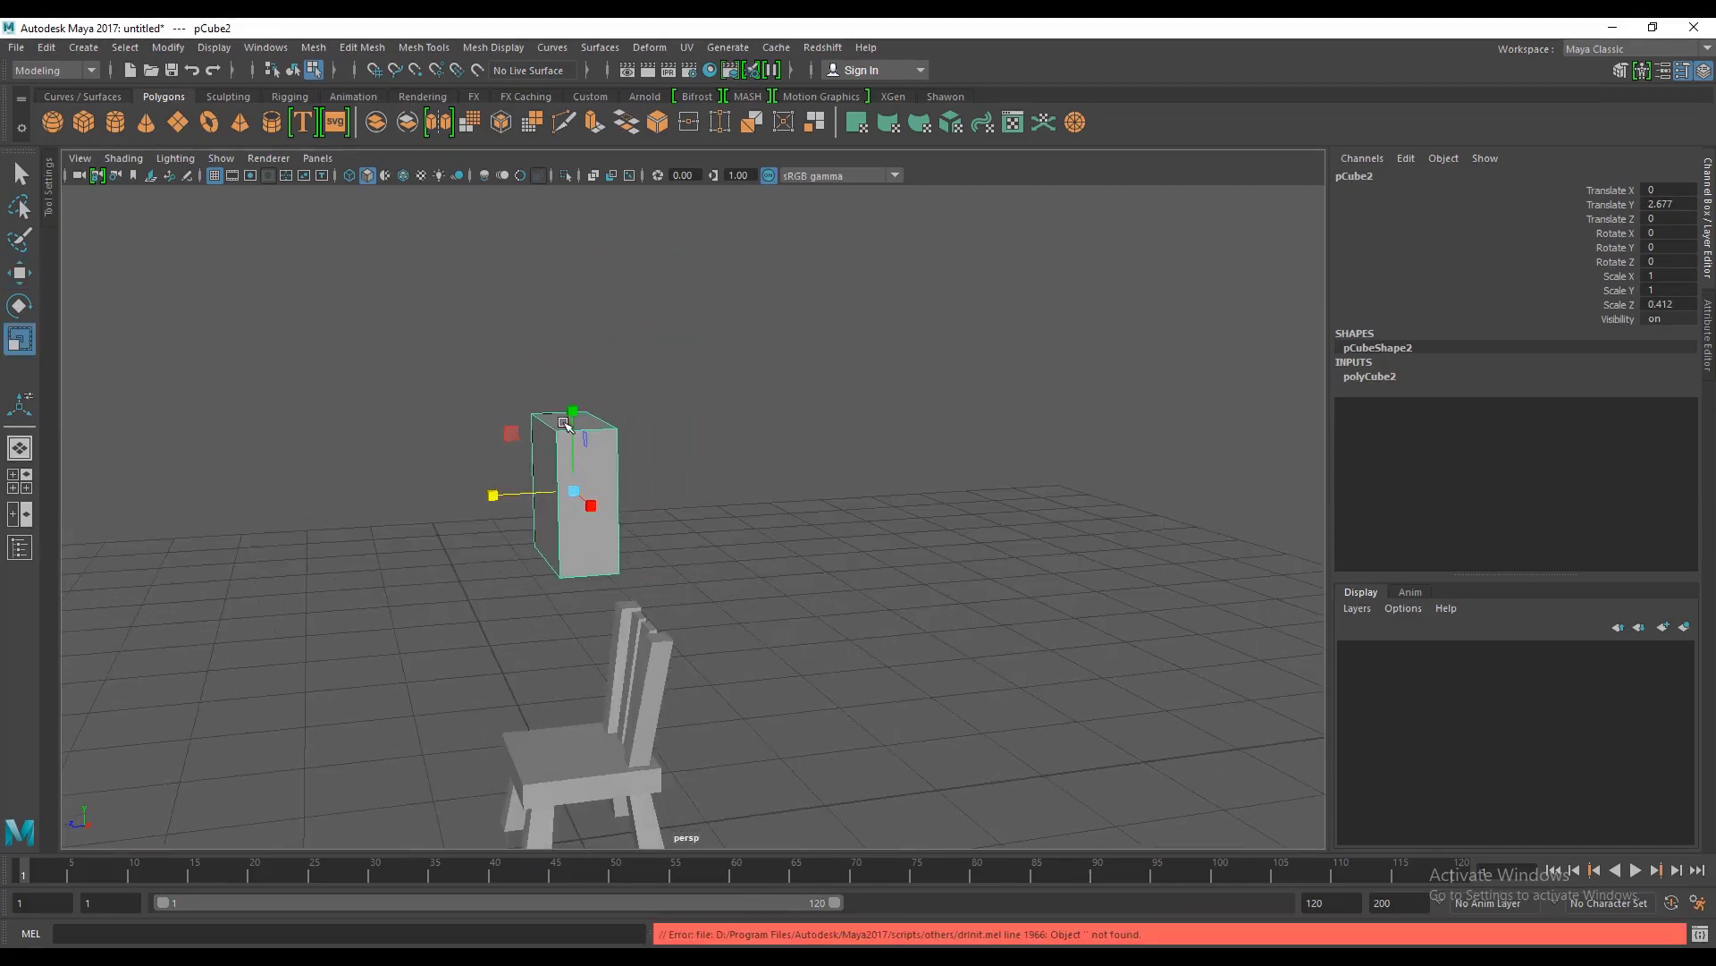
pyautogui.moveTo(573, 411); pyautogui.dragTo(580, 462)
pyautogui.moveTo(760, 608)
pyautogui.keyDown('alt'); pyautogui.mouseDown()
pyautogui.moveTo(966, 608)
pyautogui.moveTo(786, 605)
pyautogui.mouseUp(); pyautogui.keyUp('alt')
# Step: In the side view, move the cube onto the backrest's top, at about Translate Y 1.772 and Translate Z -0.51
pyautogui.press('space')
pyautogui.press('space')
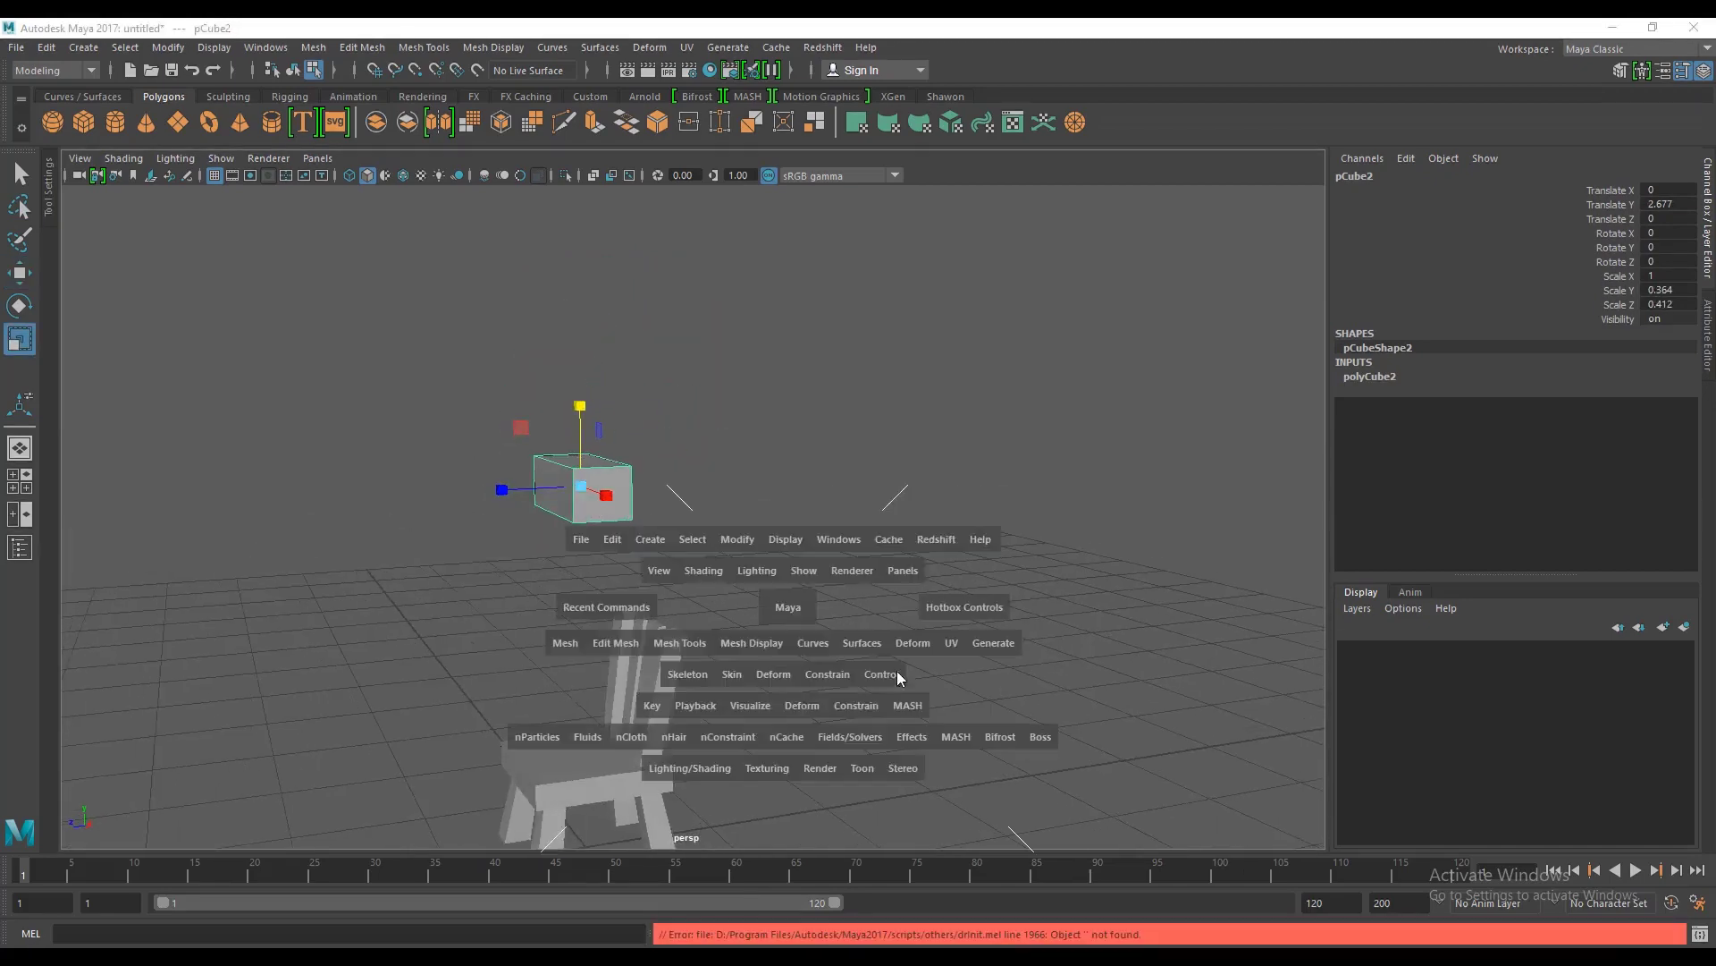
pyautogui.scroll(-2, 716, 491)
pyautogui.scroll(8, 716, 490)
pyautogui.keyDown('alt'); pyautogui.moveTo(766, 377); pyautogui.dragTo(700, 613, button='middle'); pyautogui.keyUp('alt')
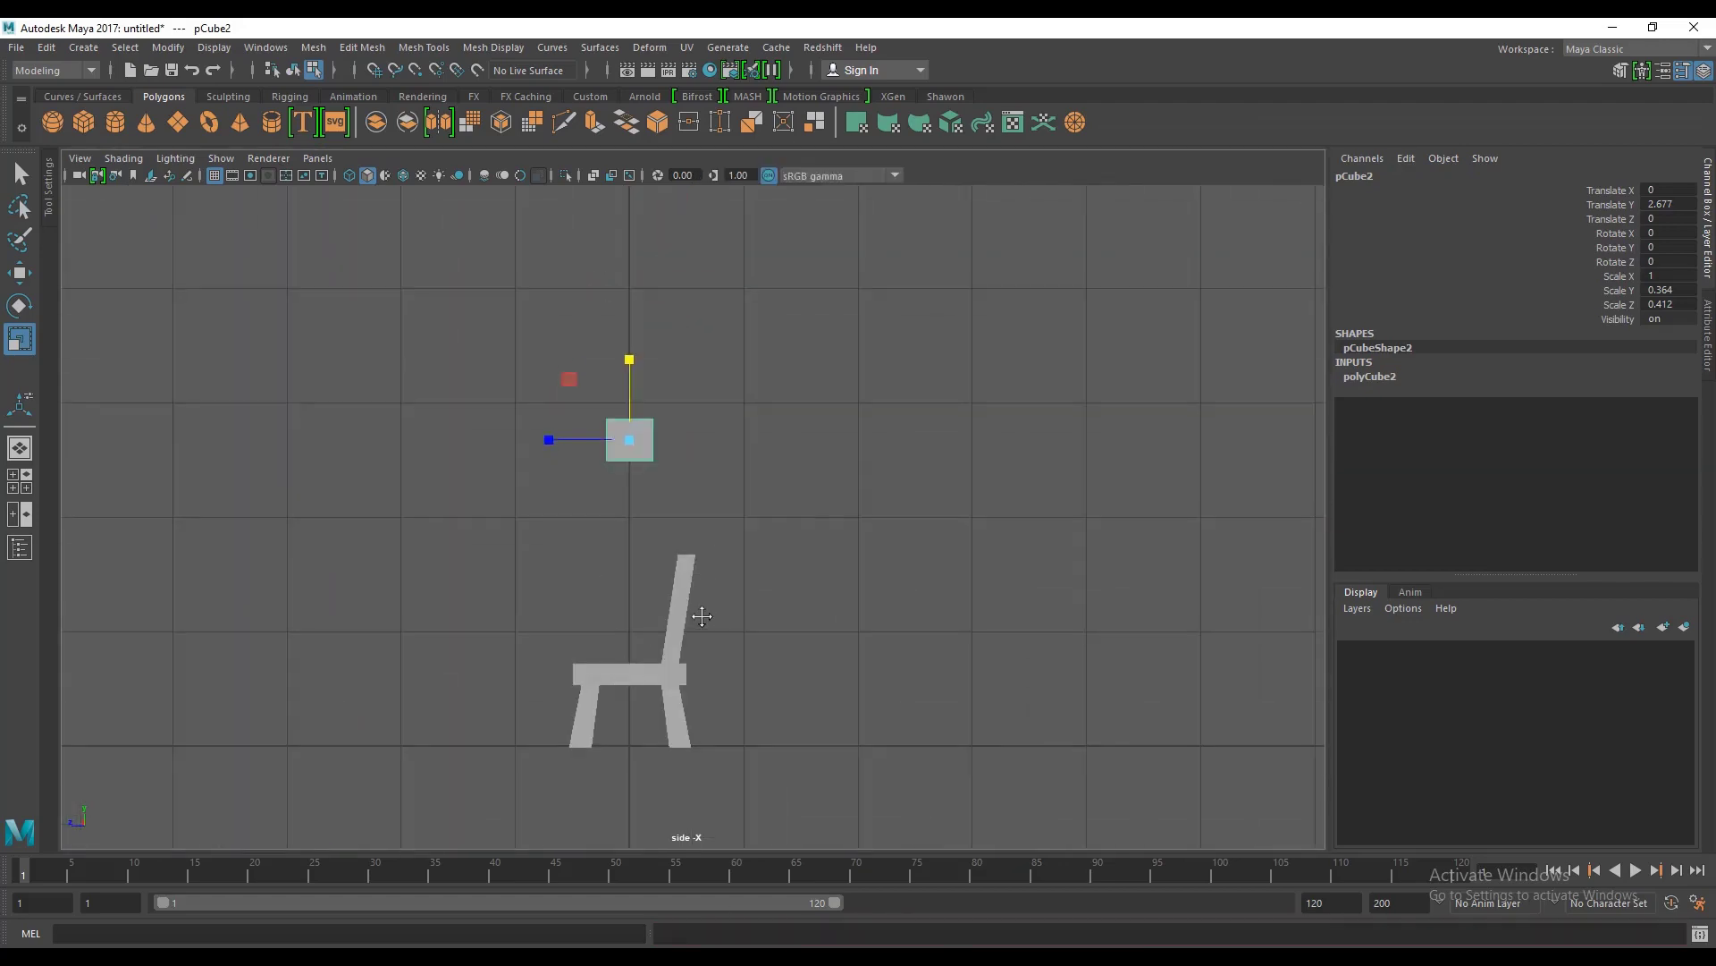
pyautogui.scroll(1, 616, 488)
pyautogui.scroll(1, 617, 490)
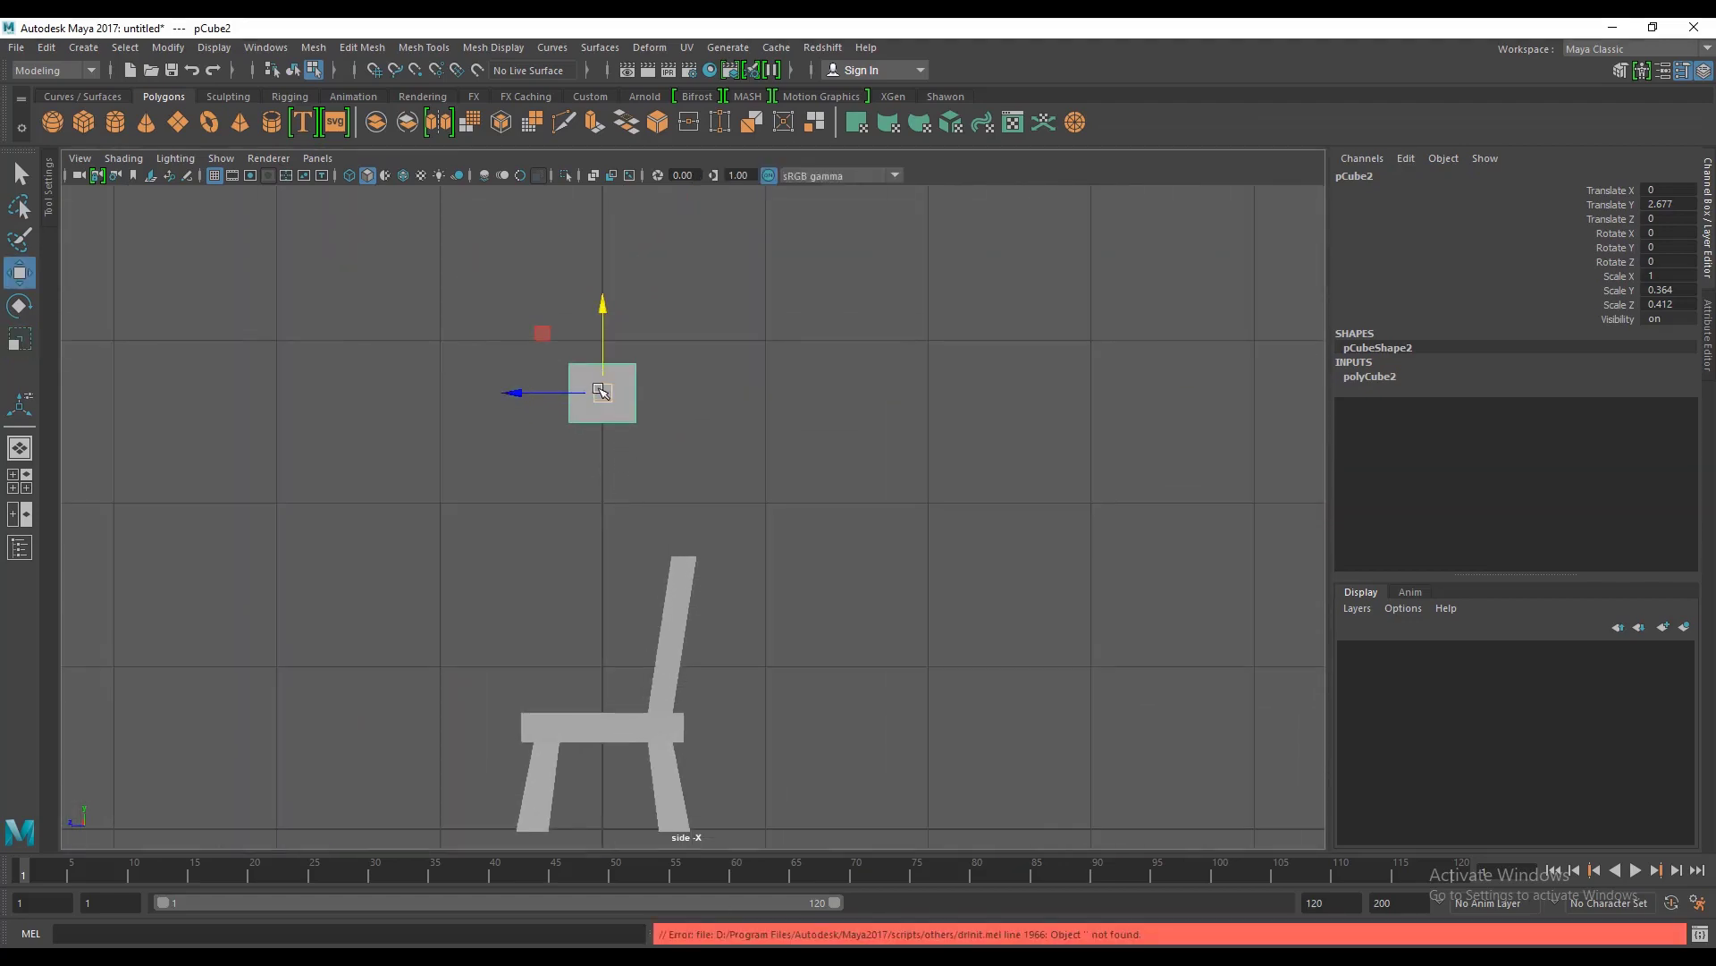
pyautogui.moveTo(603, 393); pyautogui.dragTo(682, 537)
# Step: Fine-tune the cube's height on the slat tops to a Translate Y of about 1.817, and clear the selection
pyautogui.scroll(3, 711, 593)
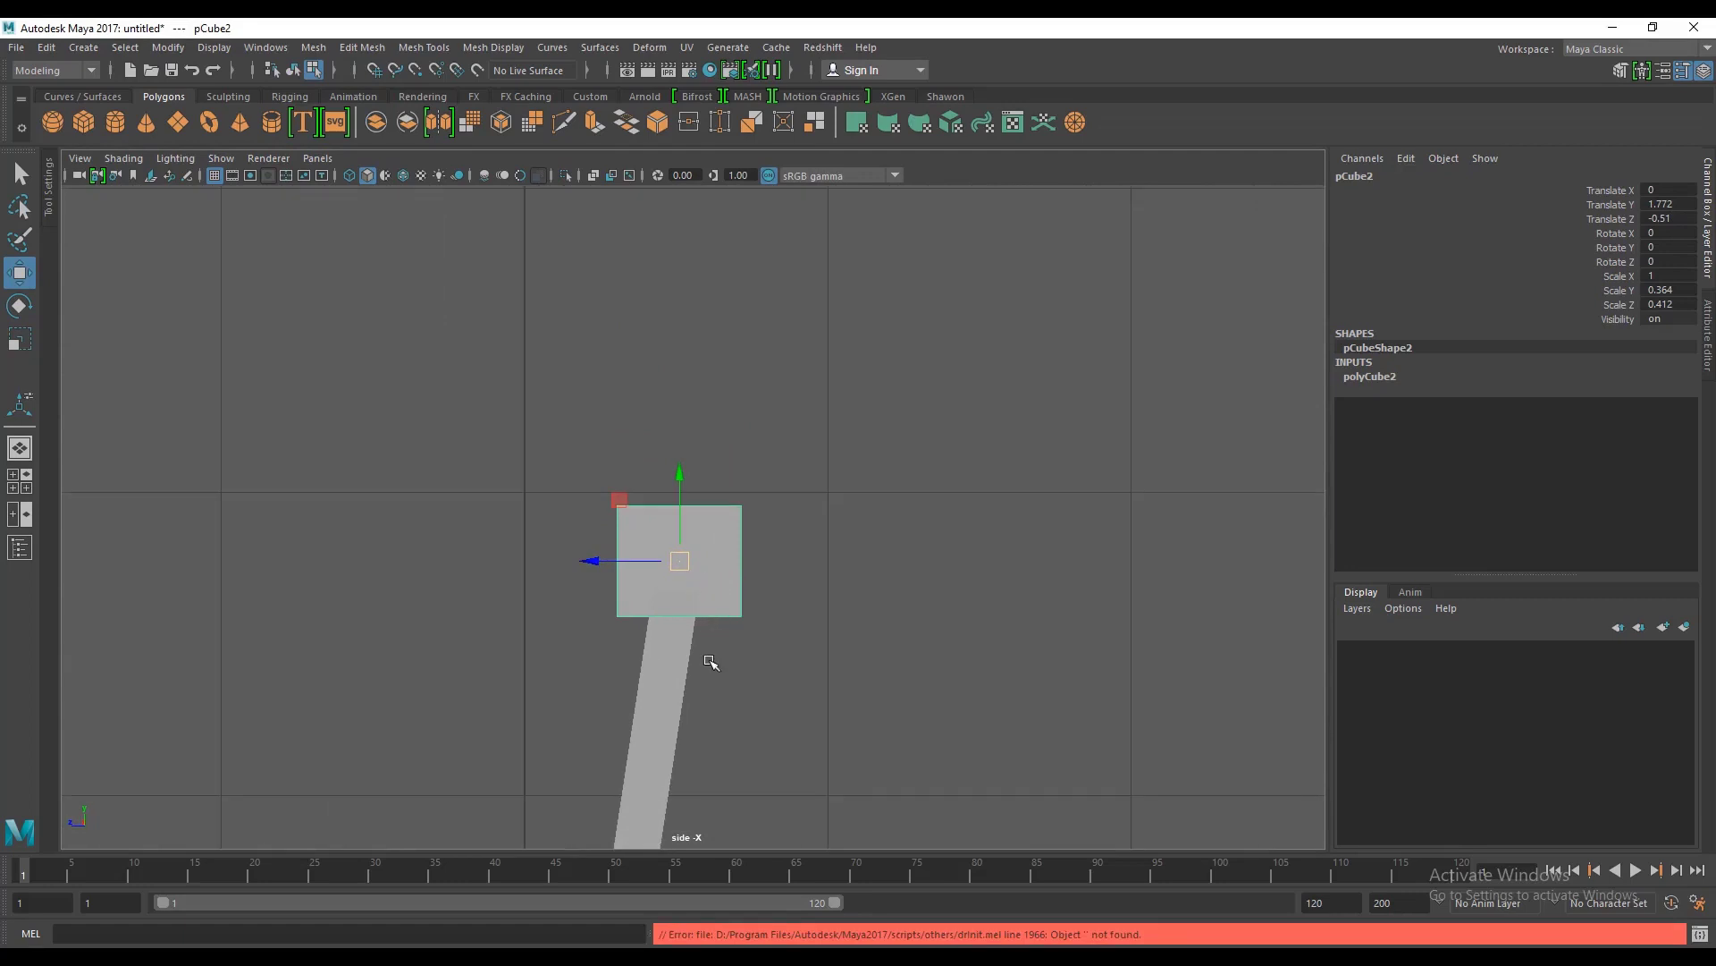
pyautogui.keyDown('alt'); pyautogui.moveTo(711, 662); pyautogui.dragTo(747, 498, button='middle'); pyautogui.keyUp('alt')
pyautogui.scroll(1, 700, 437)
pyautogui.moveTo(702, 431)
pyautogui.mouseDown()
pyautogui.moveTo(711, 371)
pyautogui.moveTo(699, 426)
pyautogui.mouseUp()
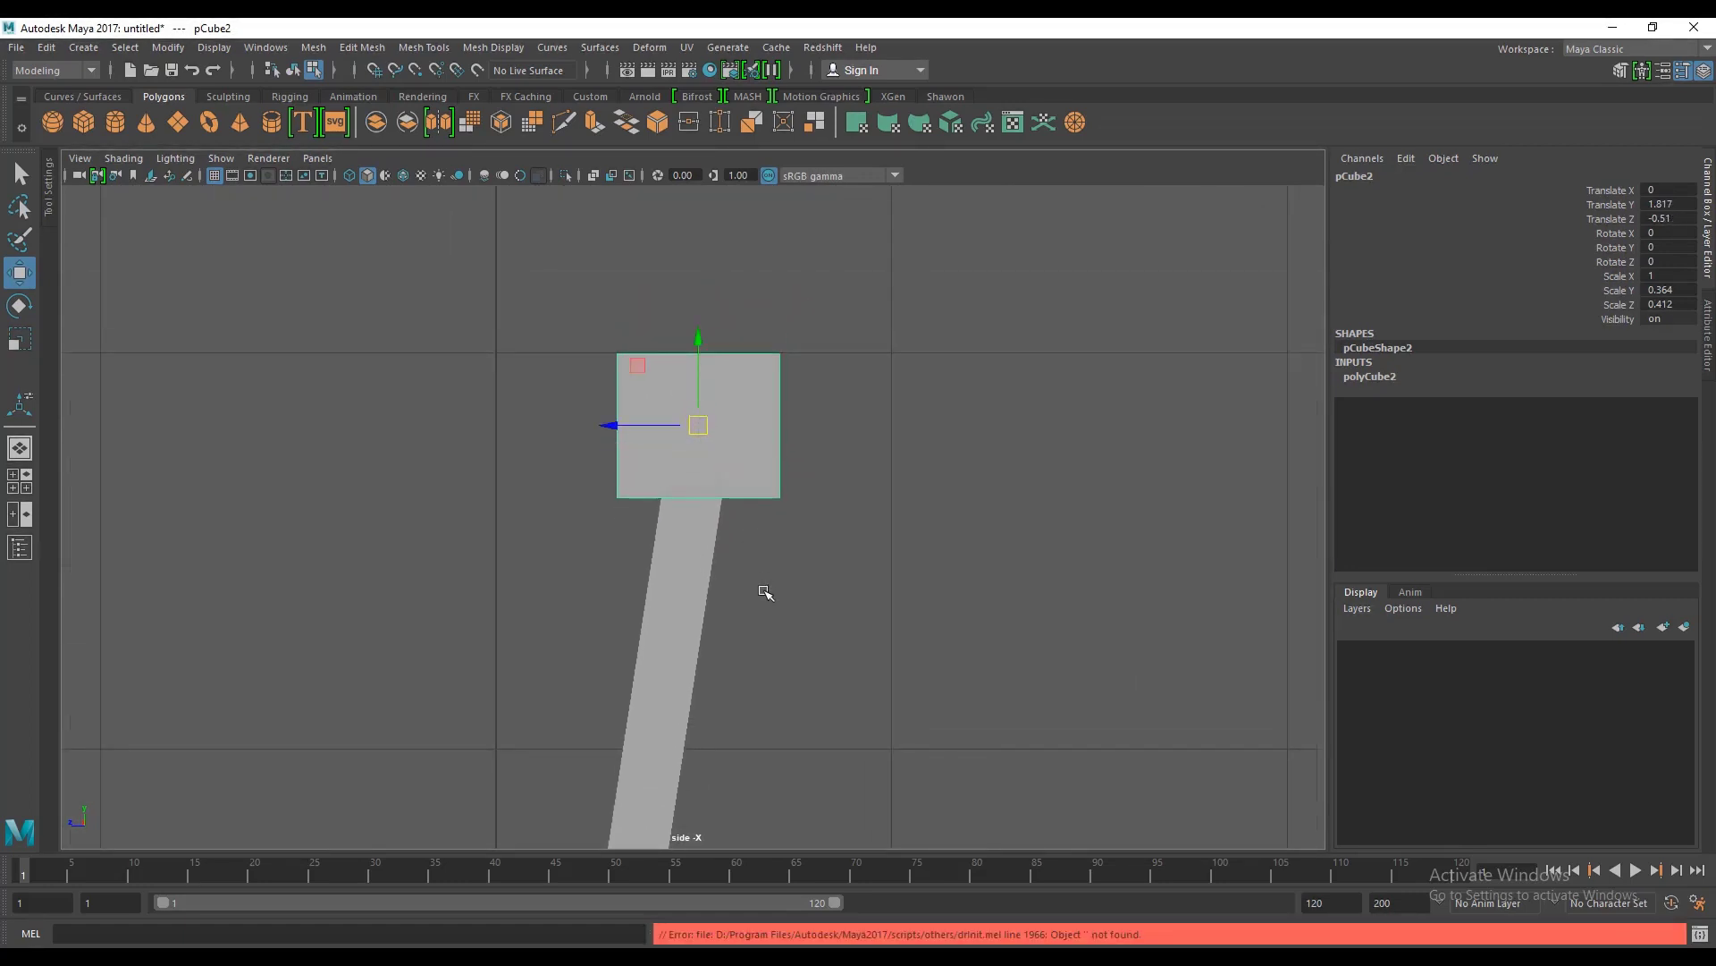
pyautogui.scroll(-3, 769, 597)
pyautogui.scroll(2, 776, 601)
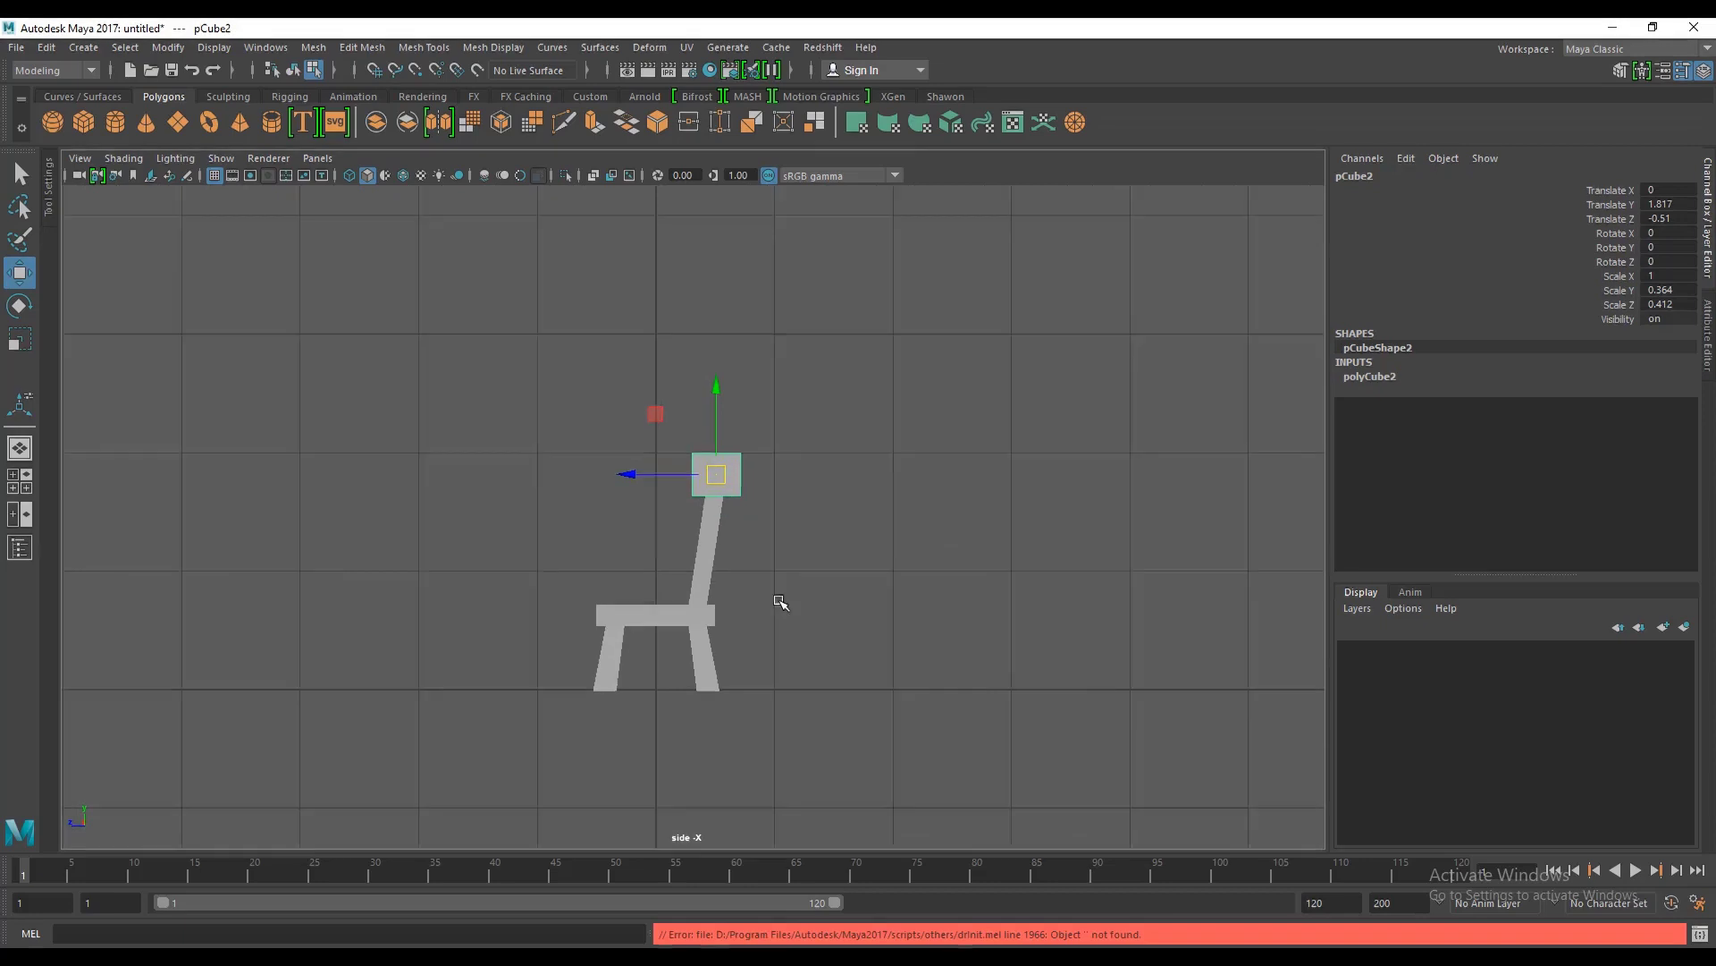
pyautogui.click(384, 375)
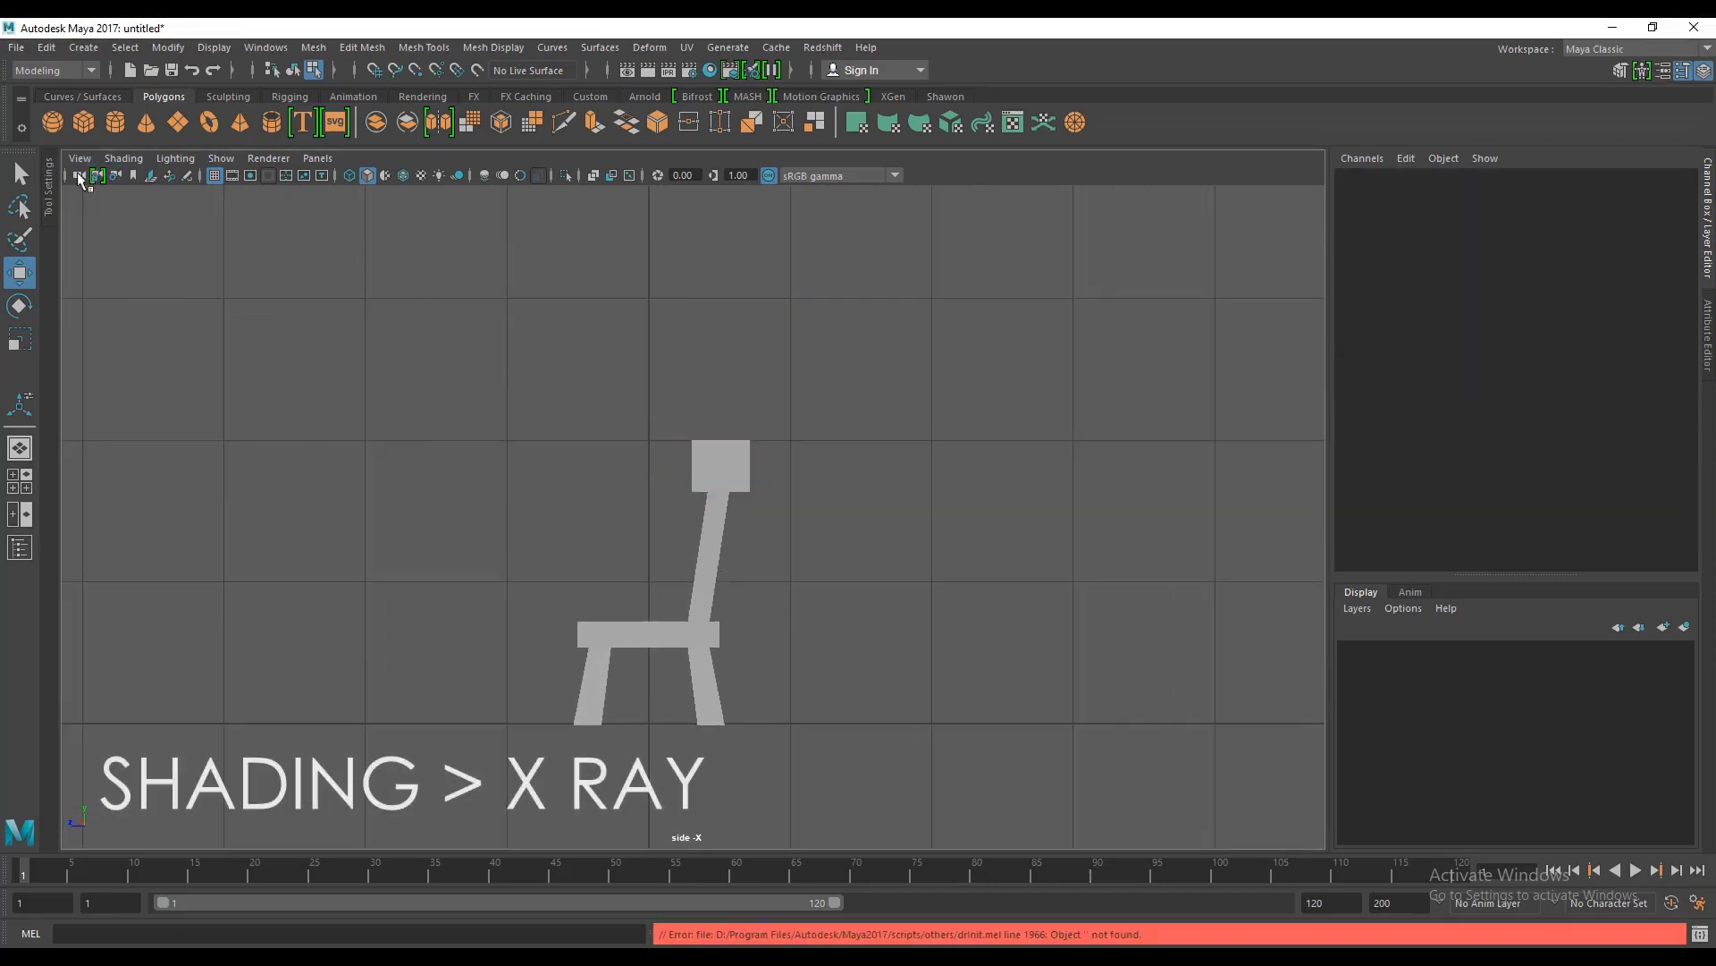
# Step: Turn on X-Ray shading in the side view to see where the cube overlaps the slats
pyautogui.click(125, 159)
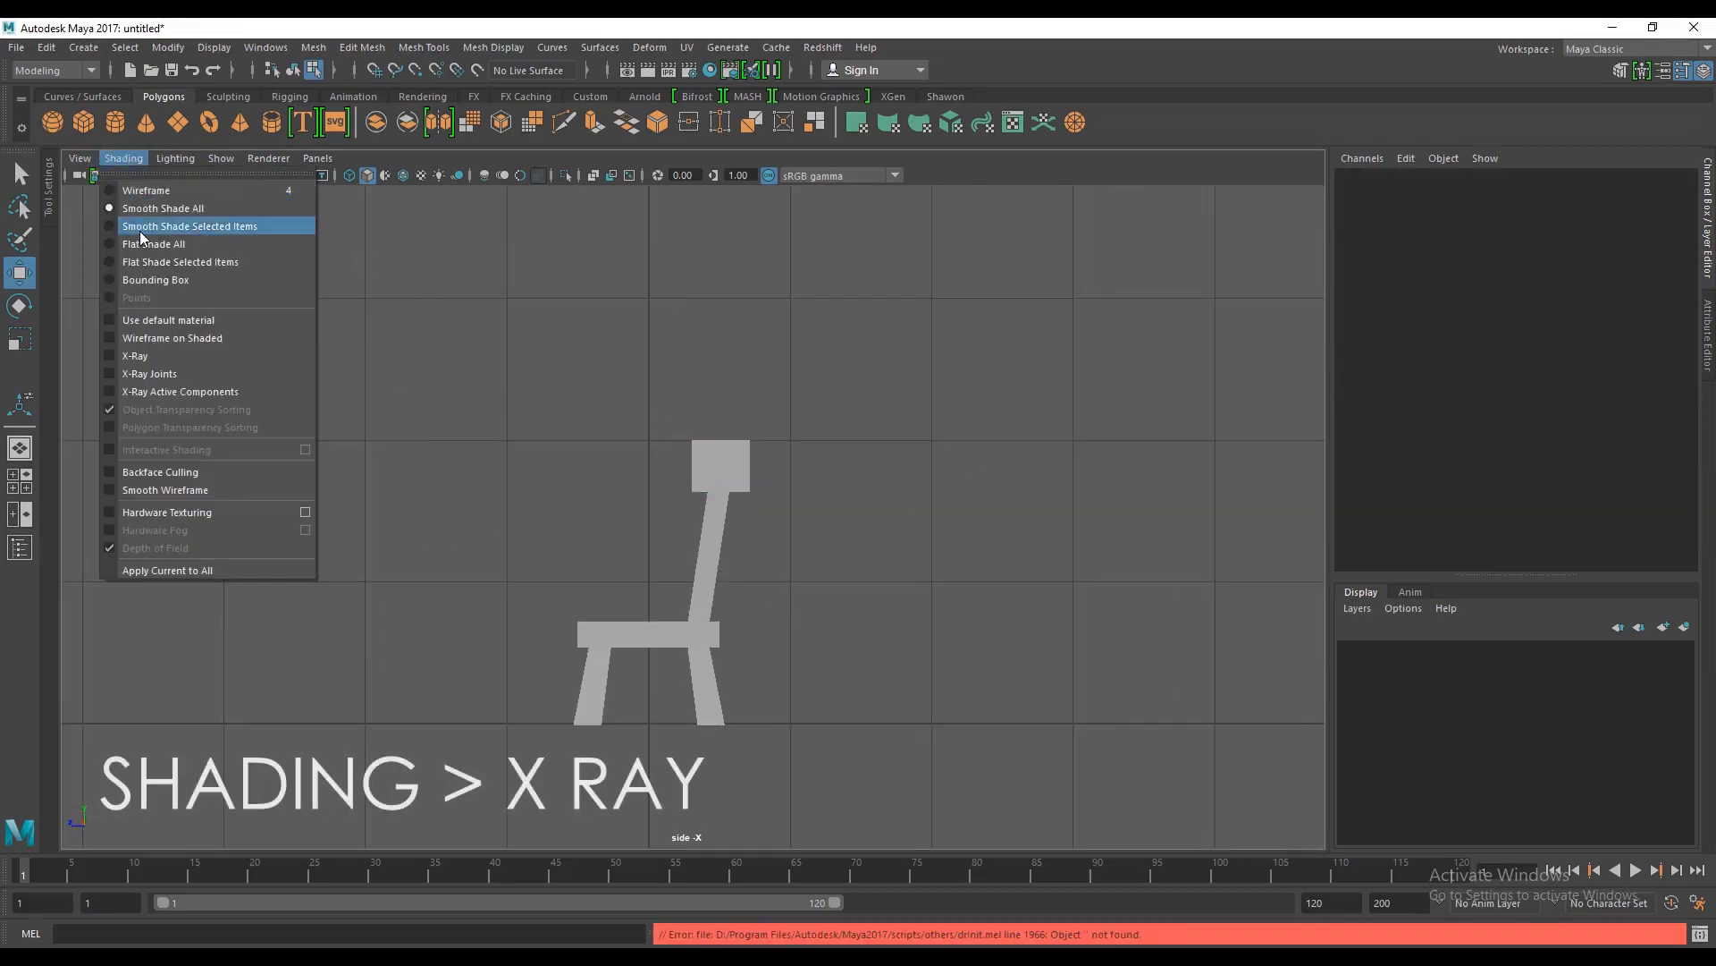
pyautogui.click(142, 365)
pyautogui.keyDown('alt'); pyautogui.moveTo(692, 469); pyautogui.dragTo(832, 448, button='right'); pyautogui.keyUp('alt')
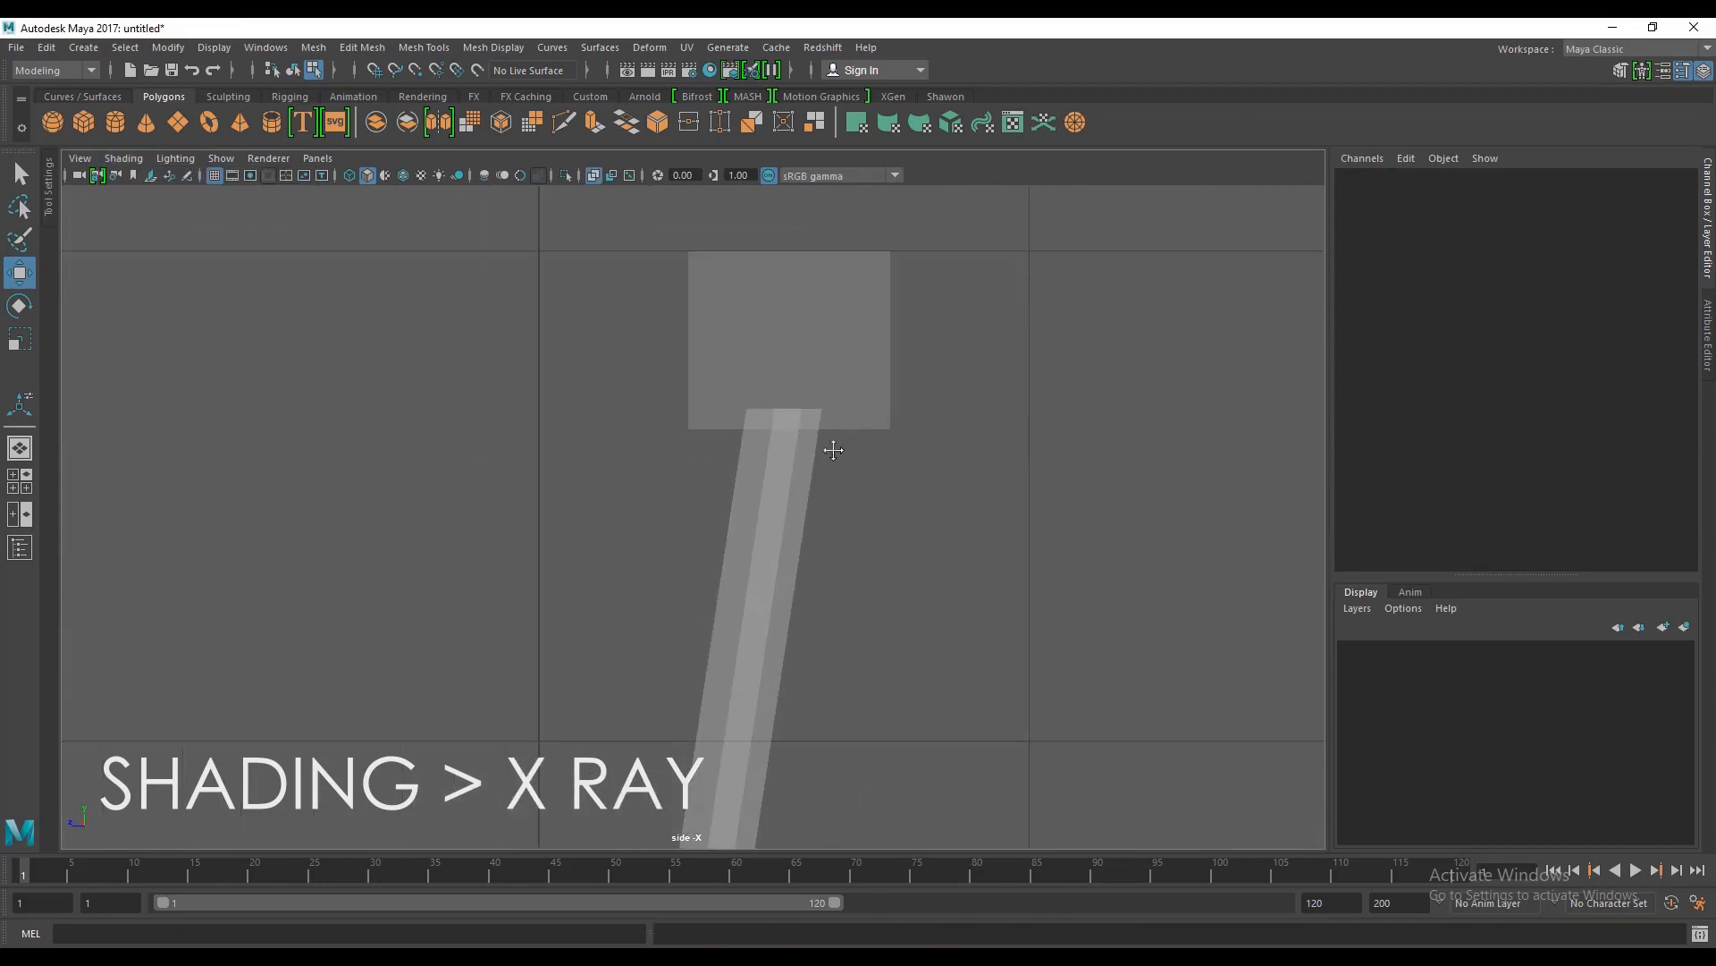
pyautogui.keyDown('alt'); pyautogui.moveTo(832, 448); pyautogui.dragTo(775, 454, button='middle'); pyautogui.keyUp('alt')
# Step: Narrow the cube to a Z scale of about 0.256 and centre it over the slat tops, near Translate Y 1.801 and Z -0.505
pyautogui.press('F11')
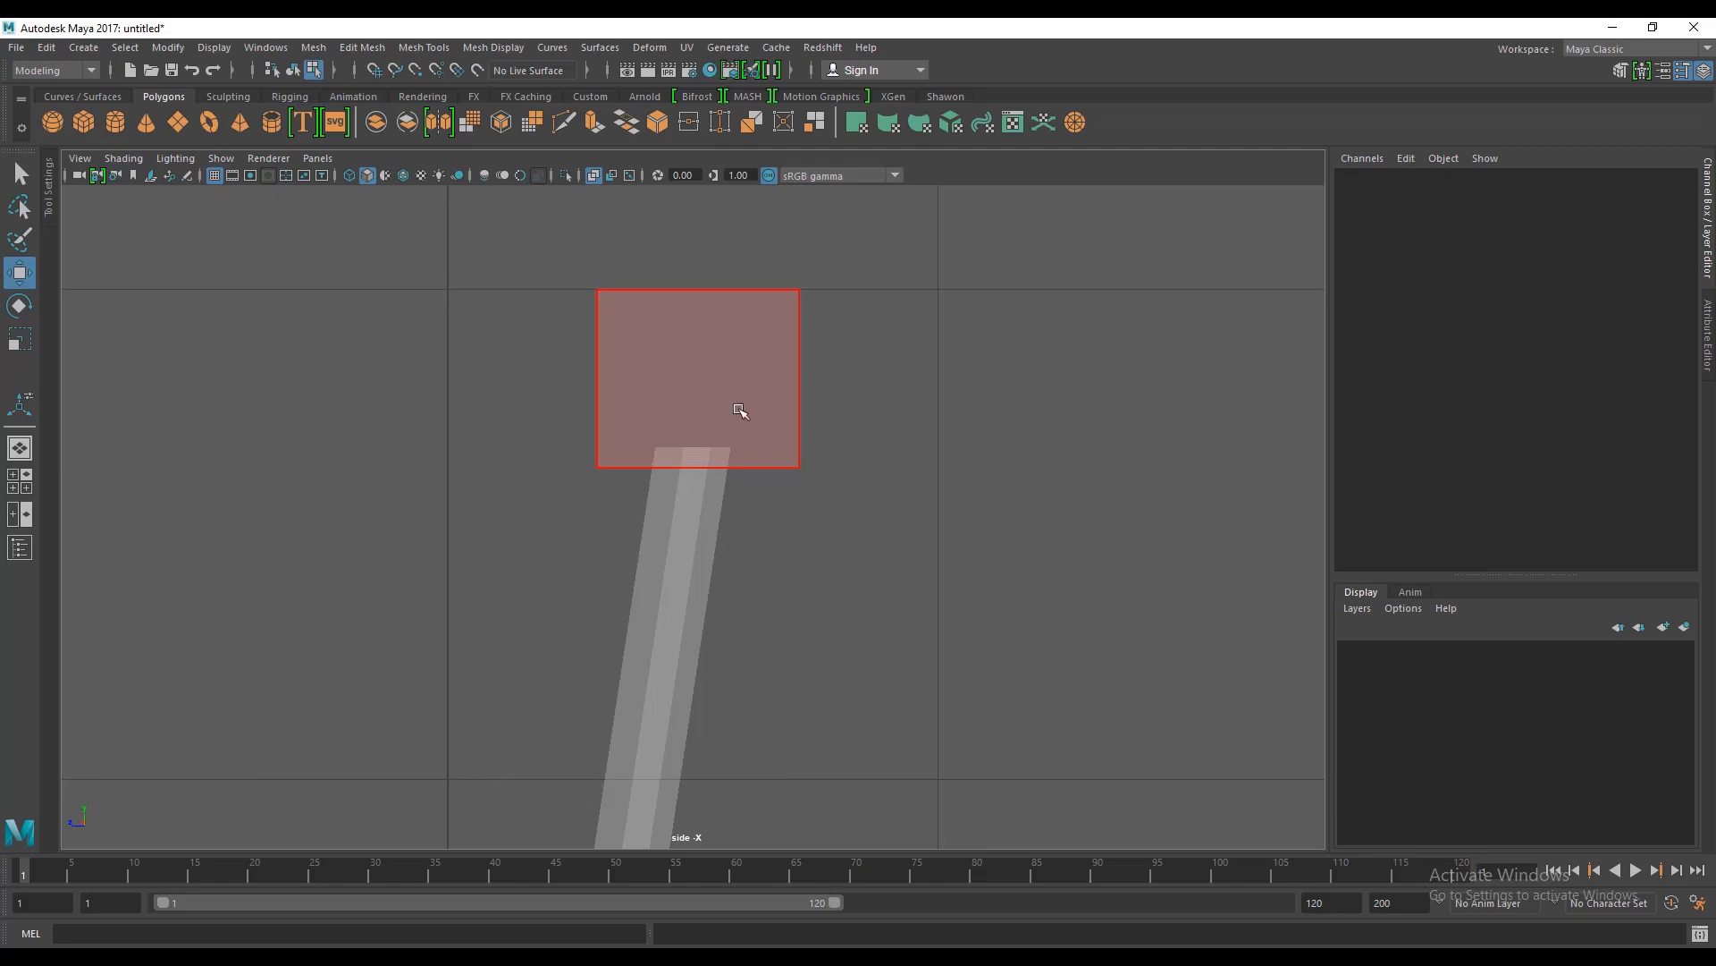
pyautogui.press('r')
pyautogui.moveTo(734, 362); pyautogui.dragTo(792, 336, button='right')
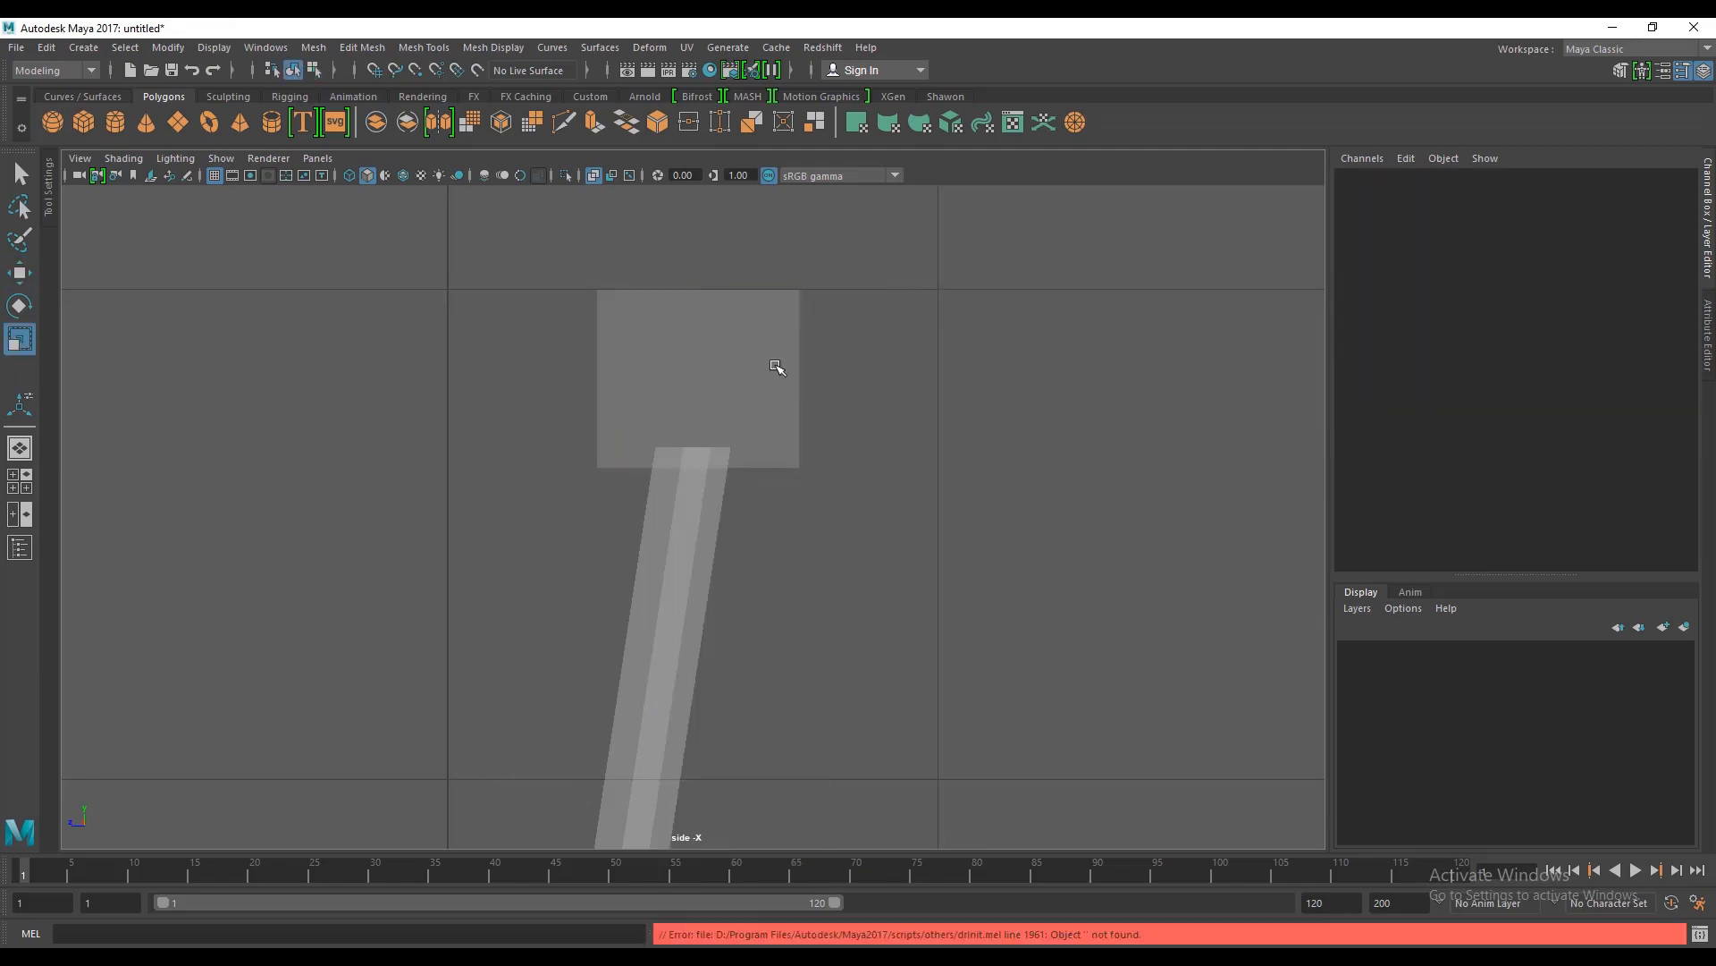
pyautogui.click(777, 367)
pyautogui.moveTo(625, 379); pyautogui.dragTo(698, 387)
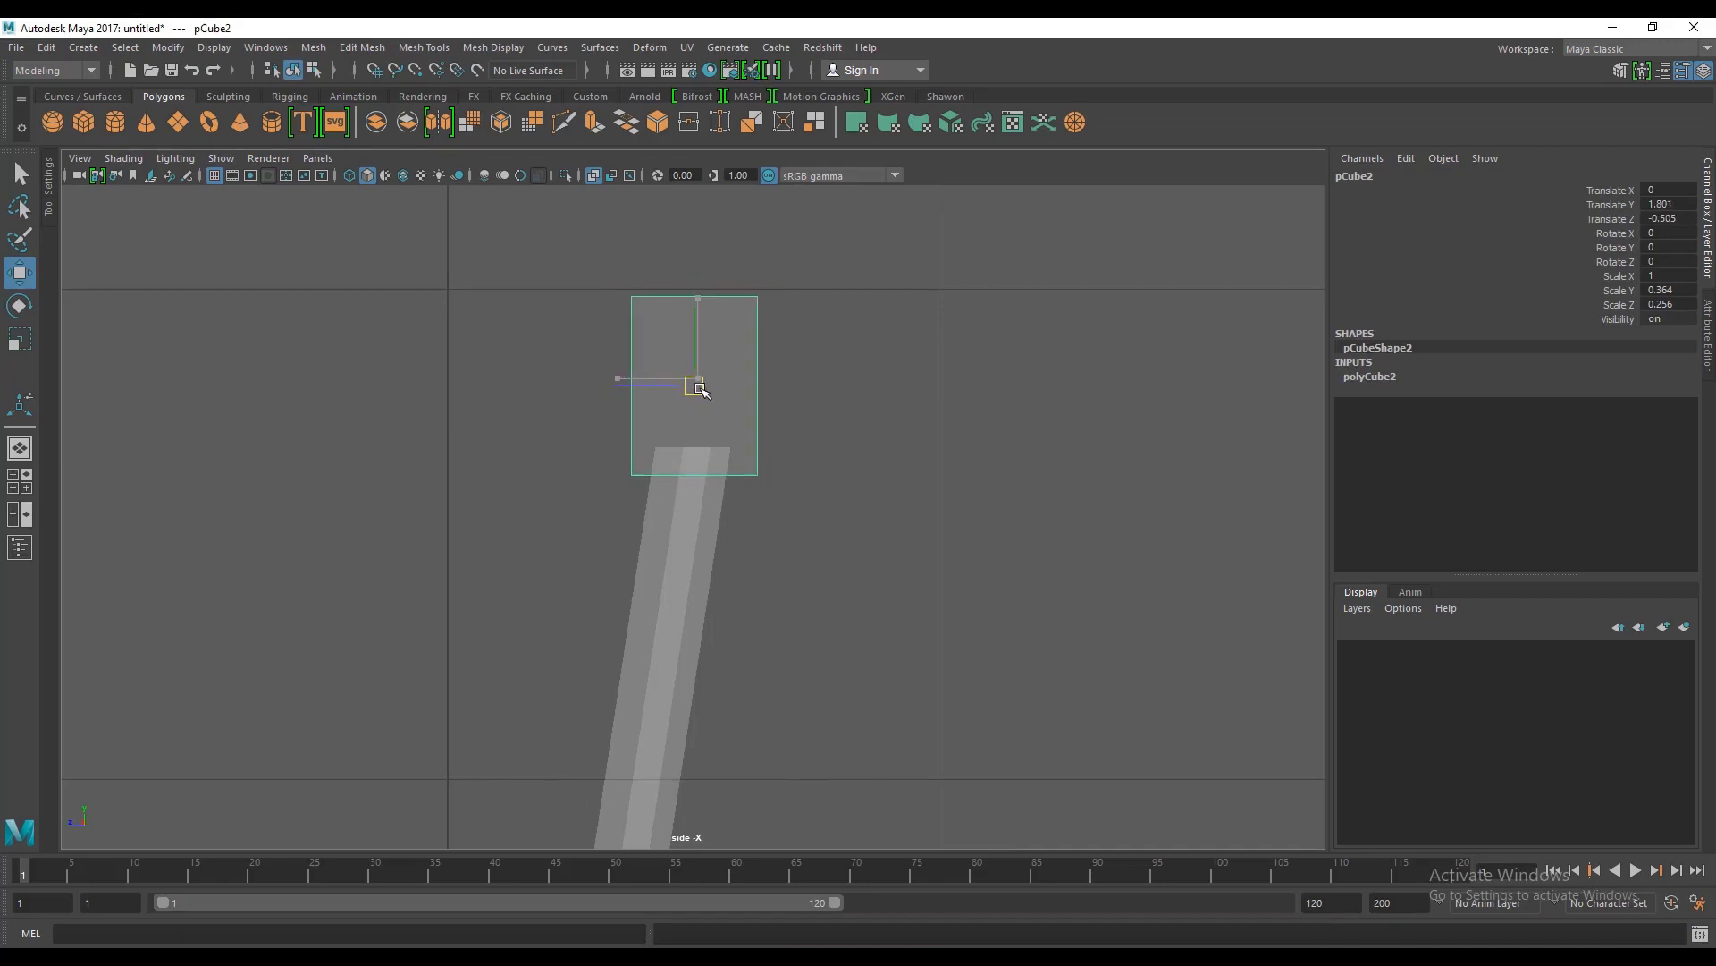
# Step: Switch the rail to vertex mode and move its upper vertices down and backward so its profile slants with the slats
pyautogui.moveTo(734, 337); pyautogui.dragTo(678, 336, button='right')
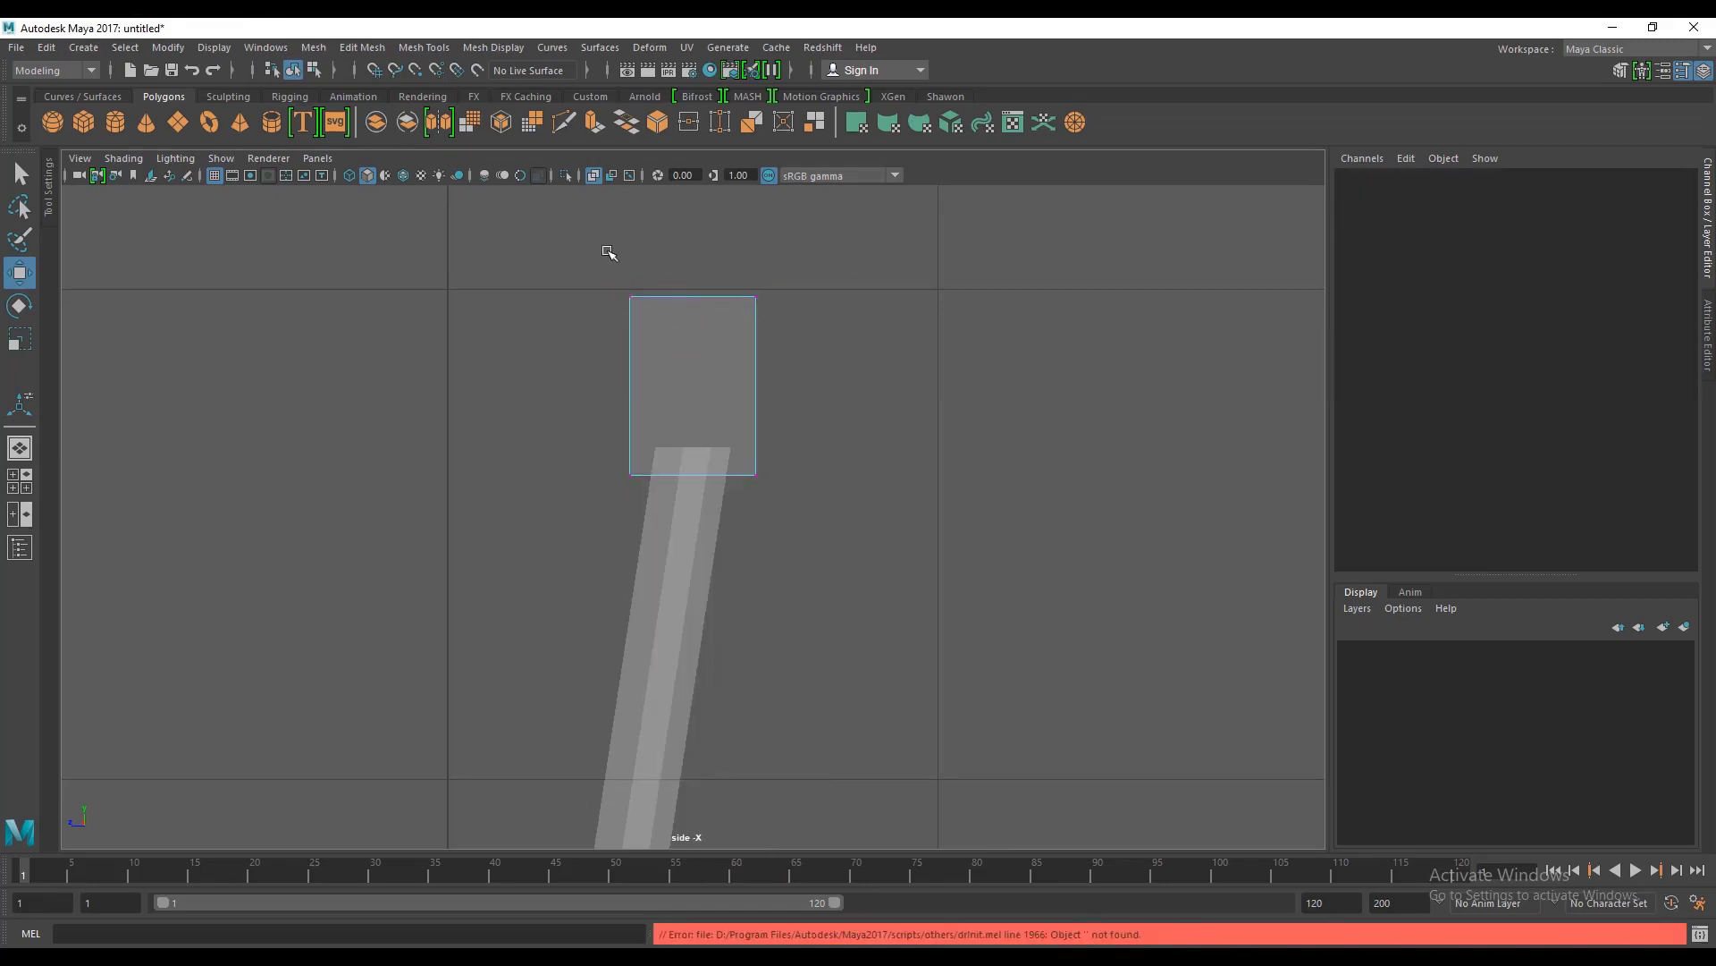
pyautogui.moveTo(605, 253); pyautogui.dragTo(860, 314)
pyautogui.moveTo(705, 298); pyautogui.dragTo(712, 386)
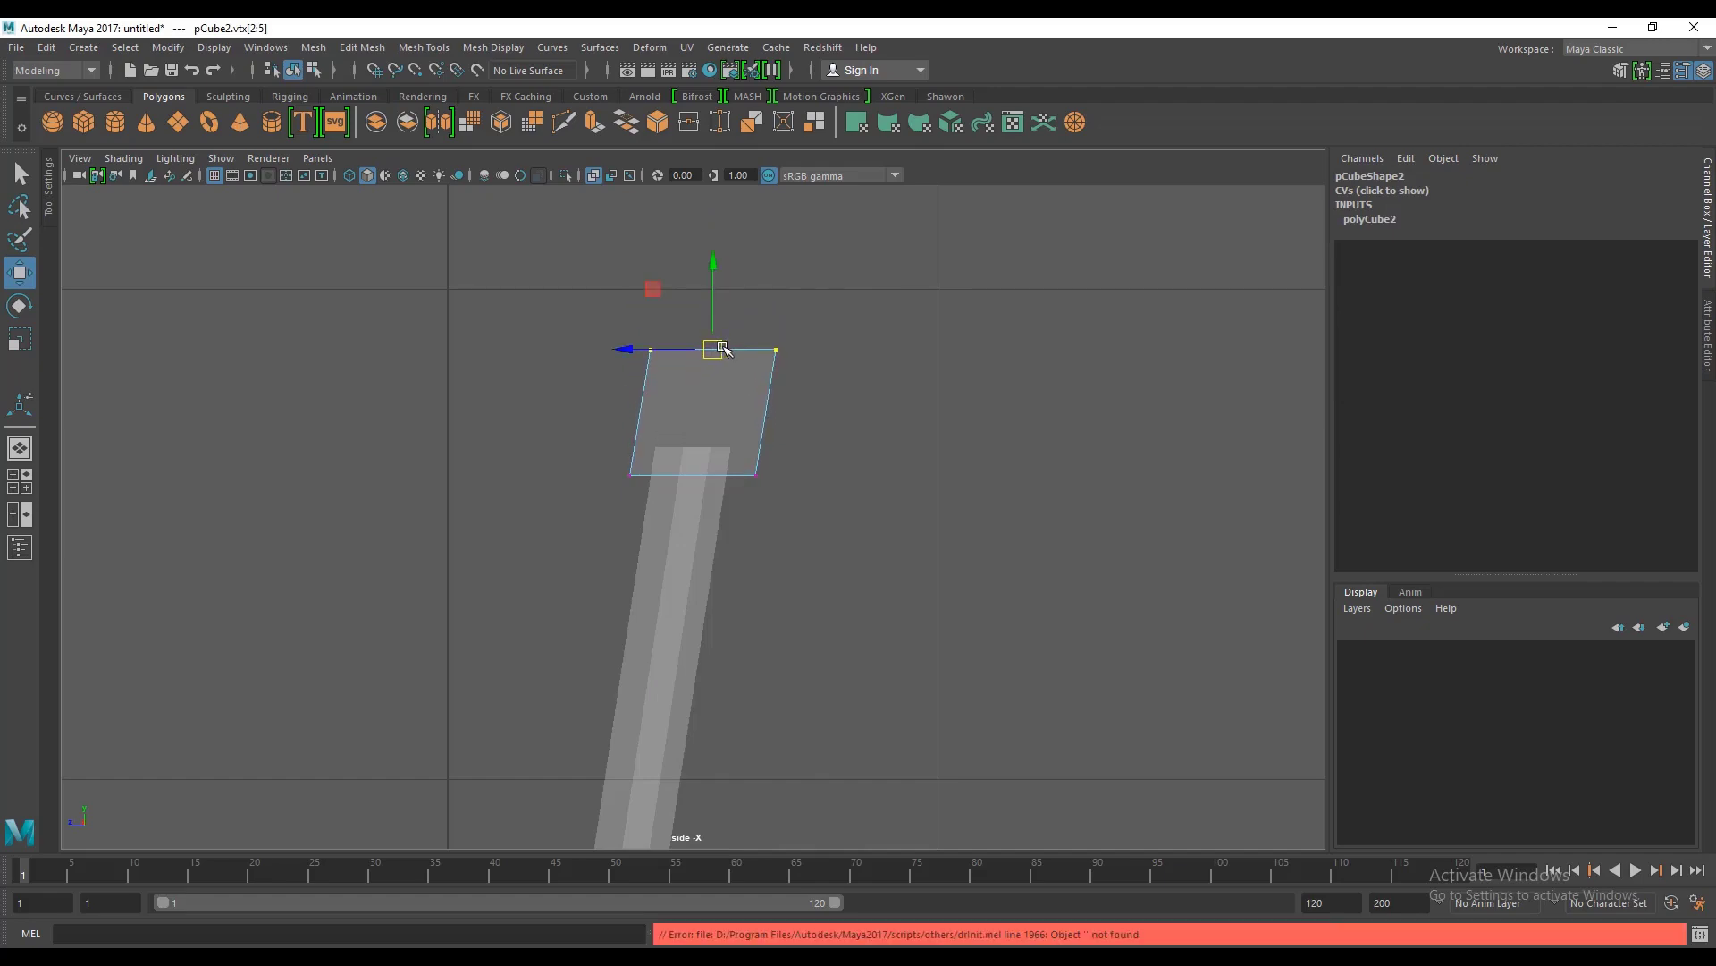
# Step: Return to the perspective view, inspect the slanted rail, and switch it back to object mode
pyautogui.press('space')
pyautogui.press('space')
pyautogui.keyDown('alt'); pyautogui.moveTo(749, 504); pyautogui.dragTo(847, 605); pyautogui.keyUp('alt')
pyautogui.scroll(5, 846, 606)
pyautogui.keyDown('alt'); pyautogui.moveTo(892, 536); pyautogui.dragTo(828, 429, button='middle'); pyautogui.keyUp('alt')
pyautogui.click(837, 419)
pyautogui.keyDown('alt'); pyautogui.moveTo(891, 596); pyautogui.dragTo(769, 645); pyautogui.keyUp('alt')
pyautogui.scroll(-3, 768, 640)
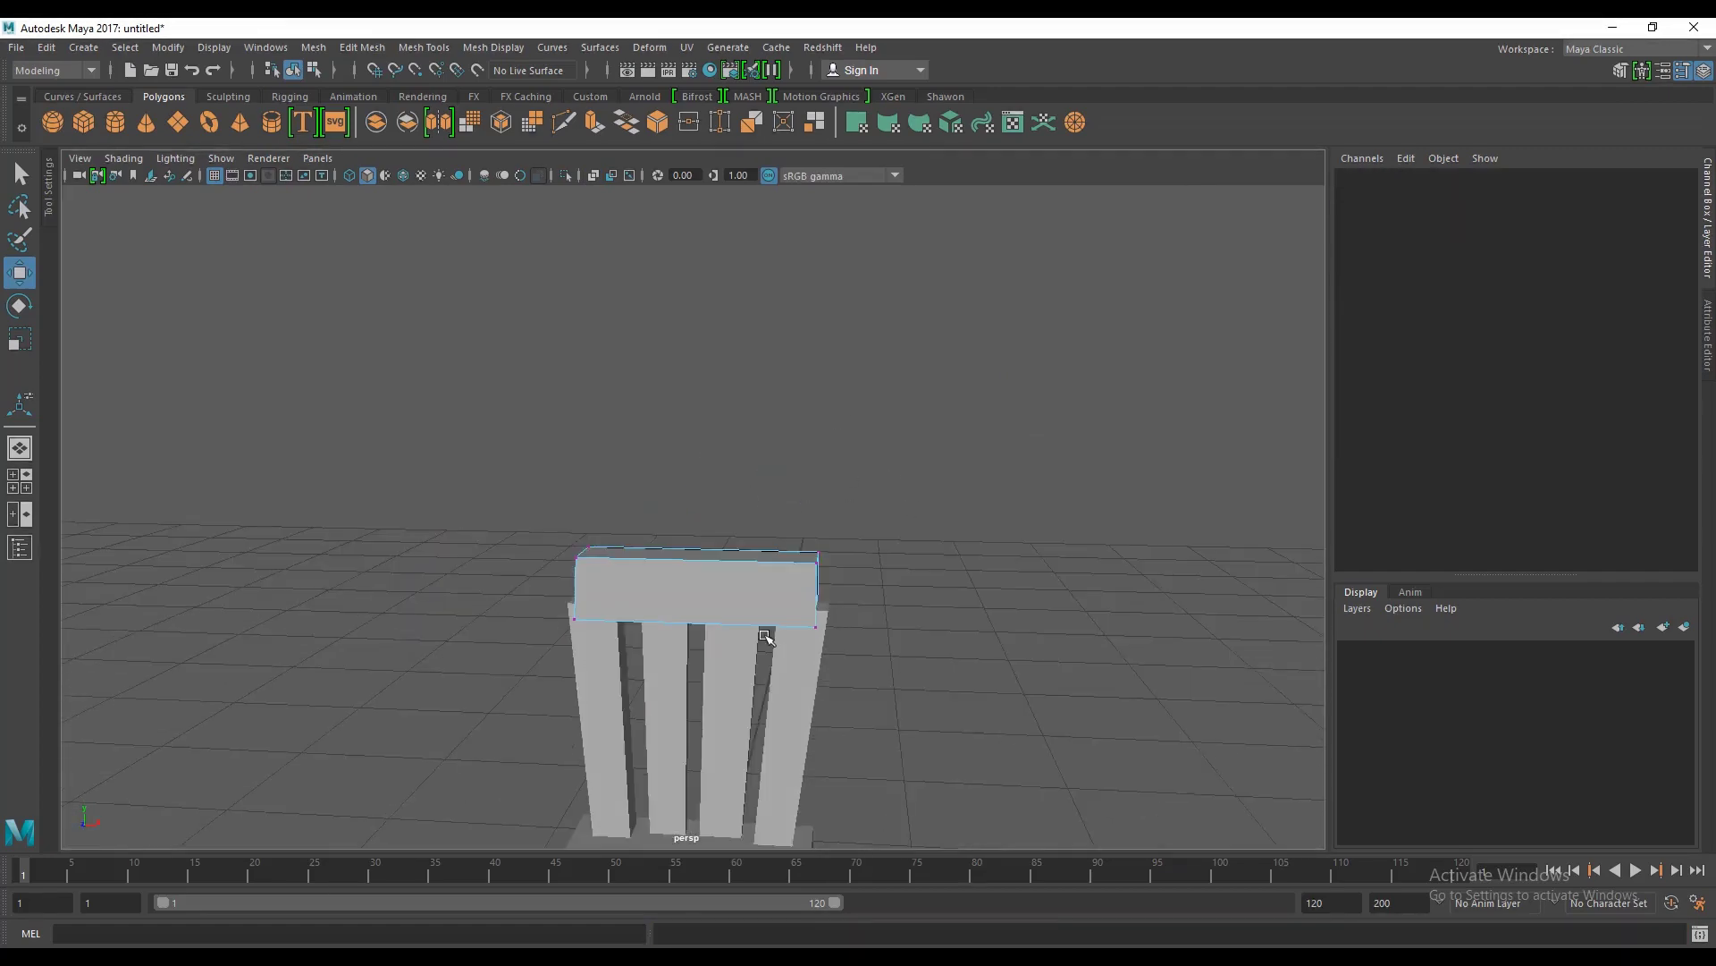
pyautogui.moveTo(829, 582)
pyautogui.keyDown('alt'); pyautogui.mouseDown()
pyautogui.moveTo(893, 679)
pyautogui.moveTo(843, 589)
pyautogui.mouseUp(); pyautogui.keyUp('alt')
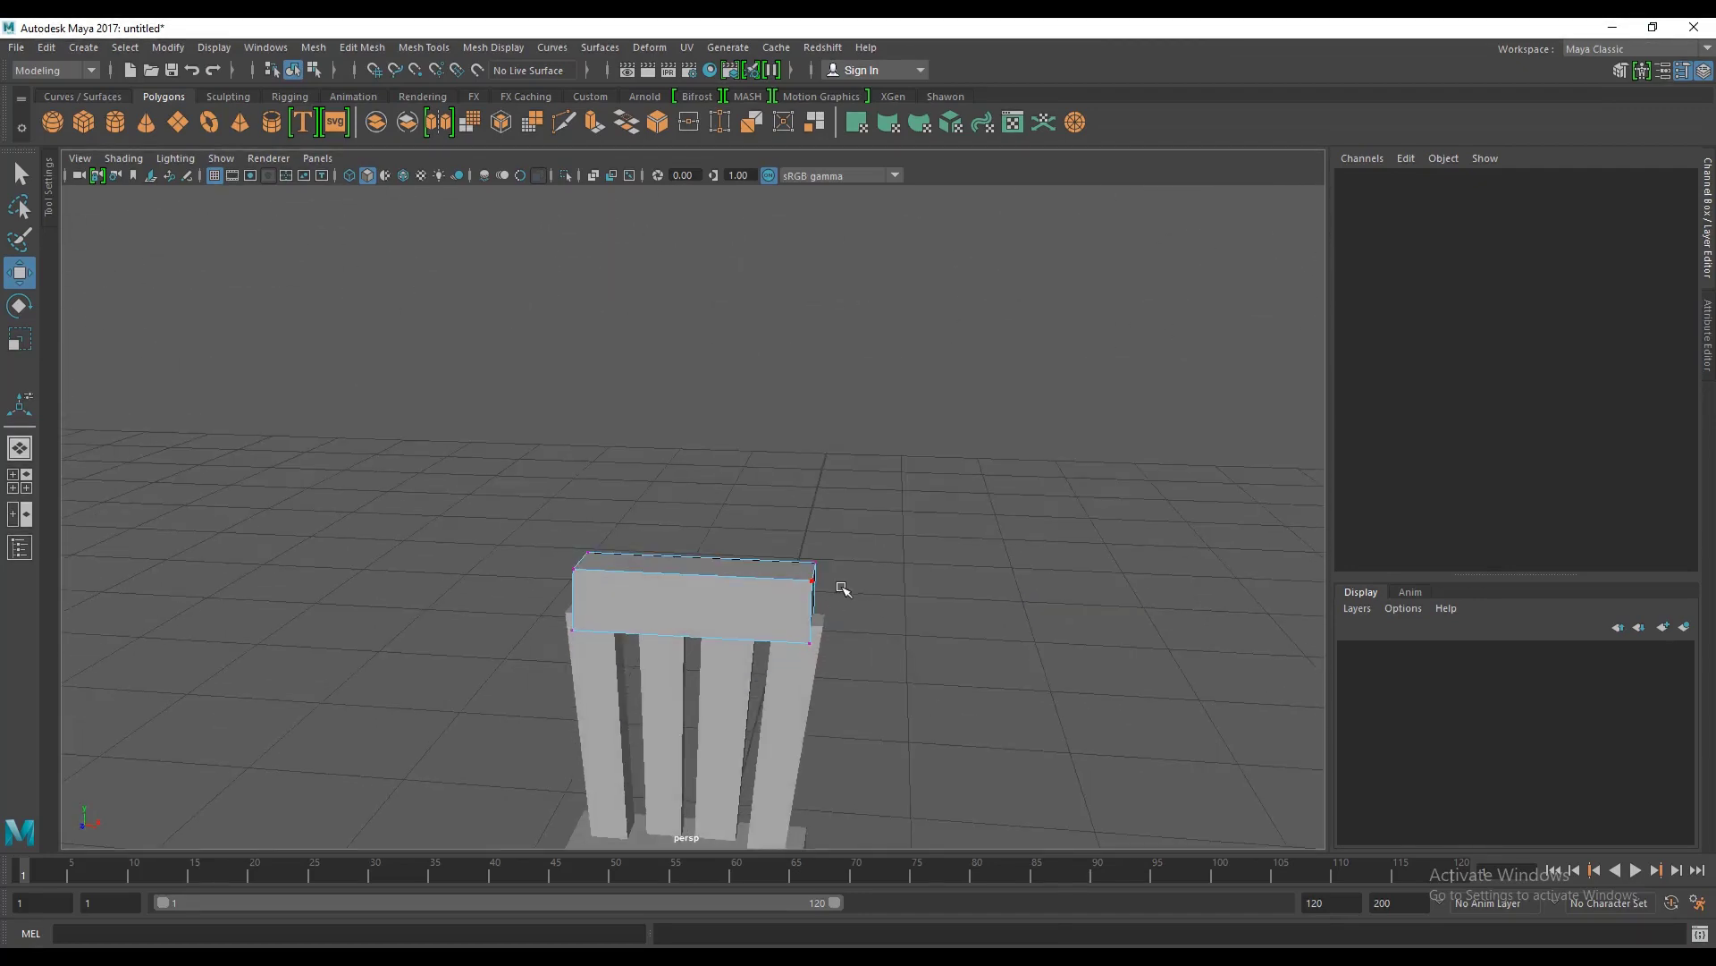
pyautogui.moveTo(760, 587); pyautogui.dragTo(838, 427, button='right')
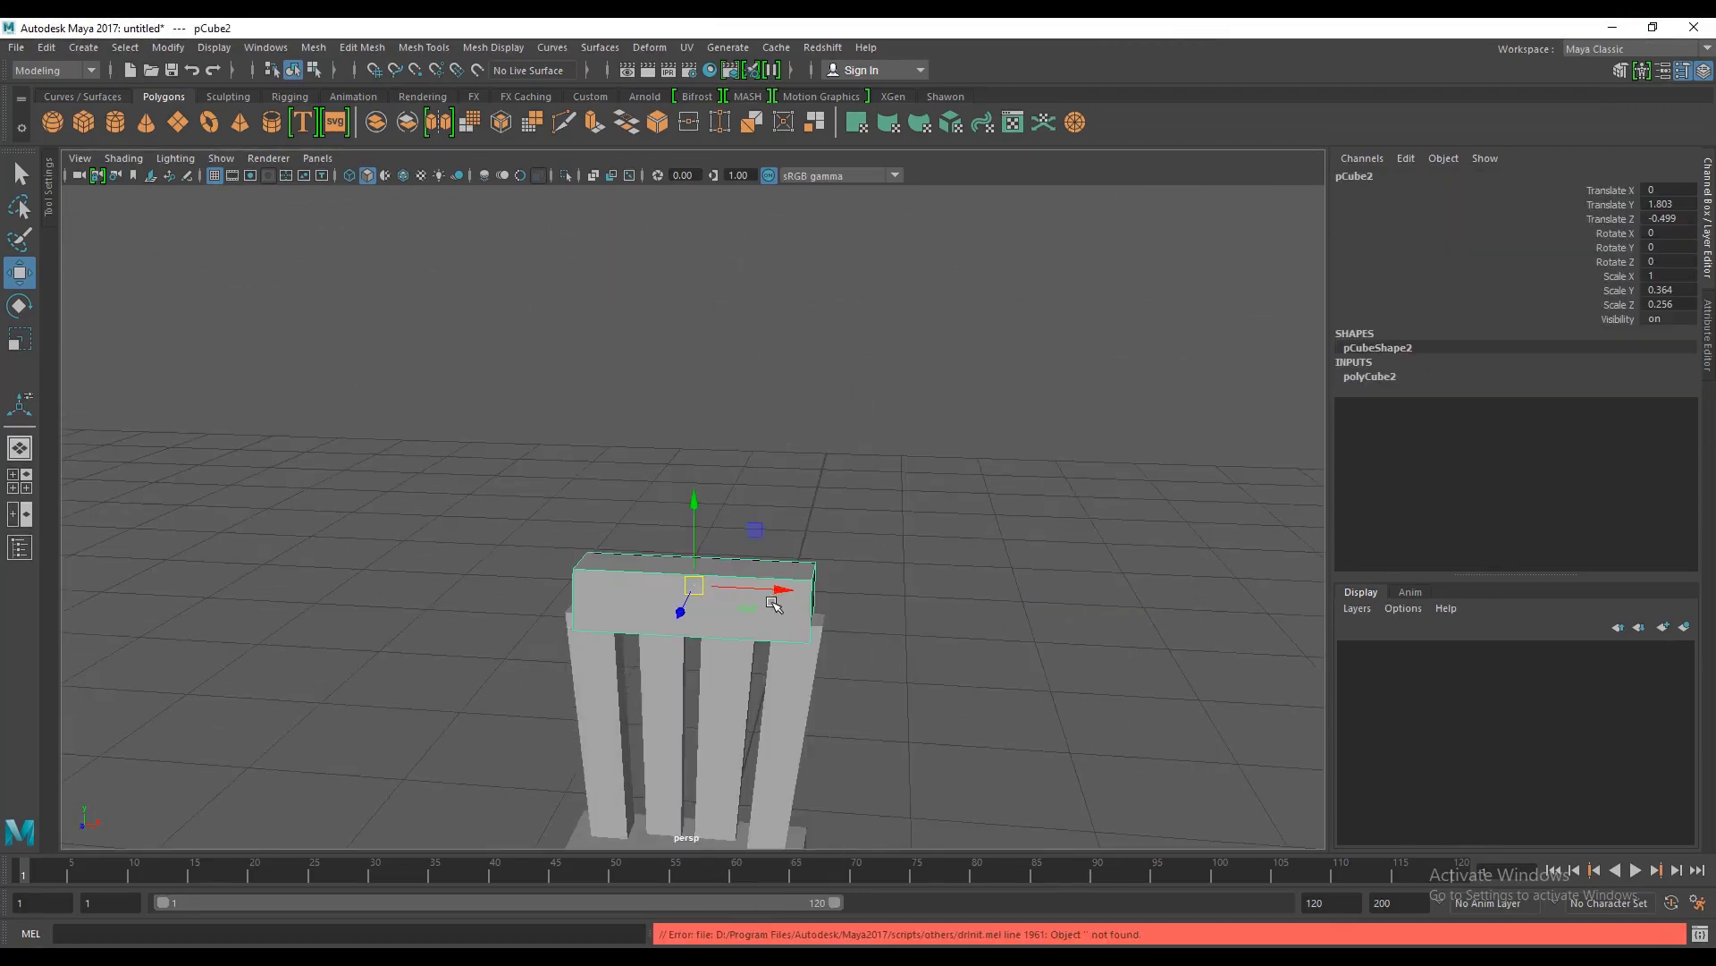
# Step: Widen the top rail to a Scale X of about 1.235 so it overhangs the outer slats, and clear the selection
pyautogui.scroll(3, 787, 624)
pyautogui.keyDown('alt'); pyautogui.moveTo(789, 623); pyautogui.dragTo(795, 417); pyautogui.keyUp('alt')
pyautogui.click(786, 491)
pyautogui.click(699, 468)
pyautogui.click(708, 524)
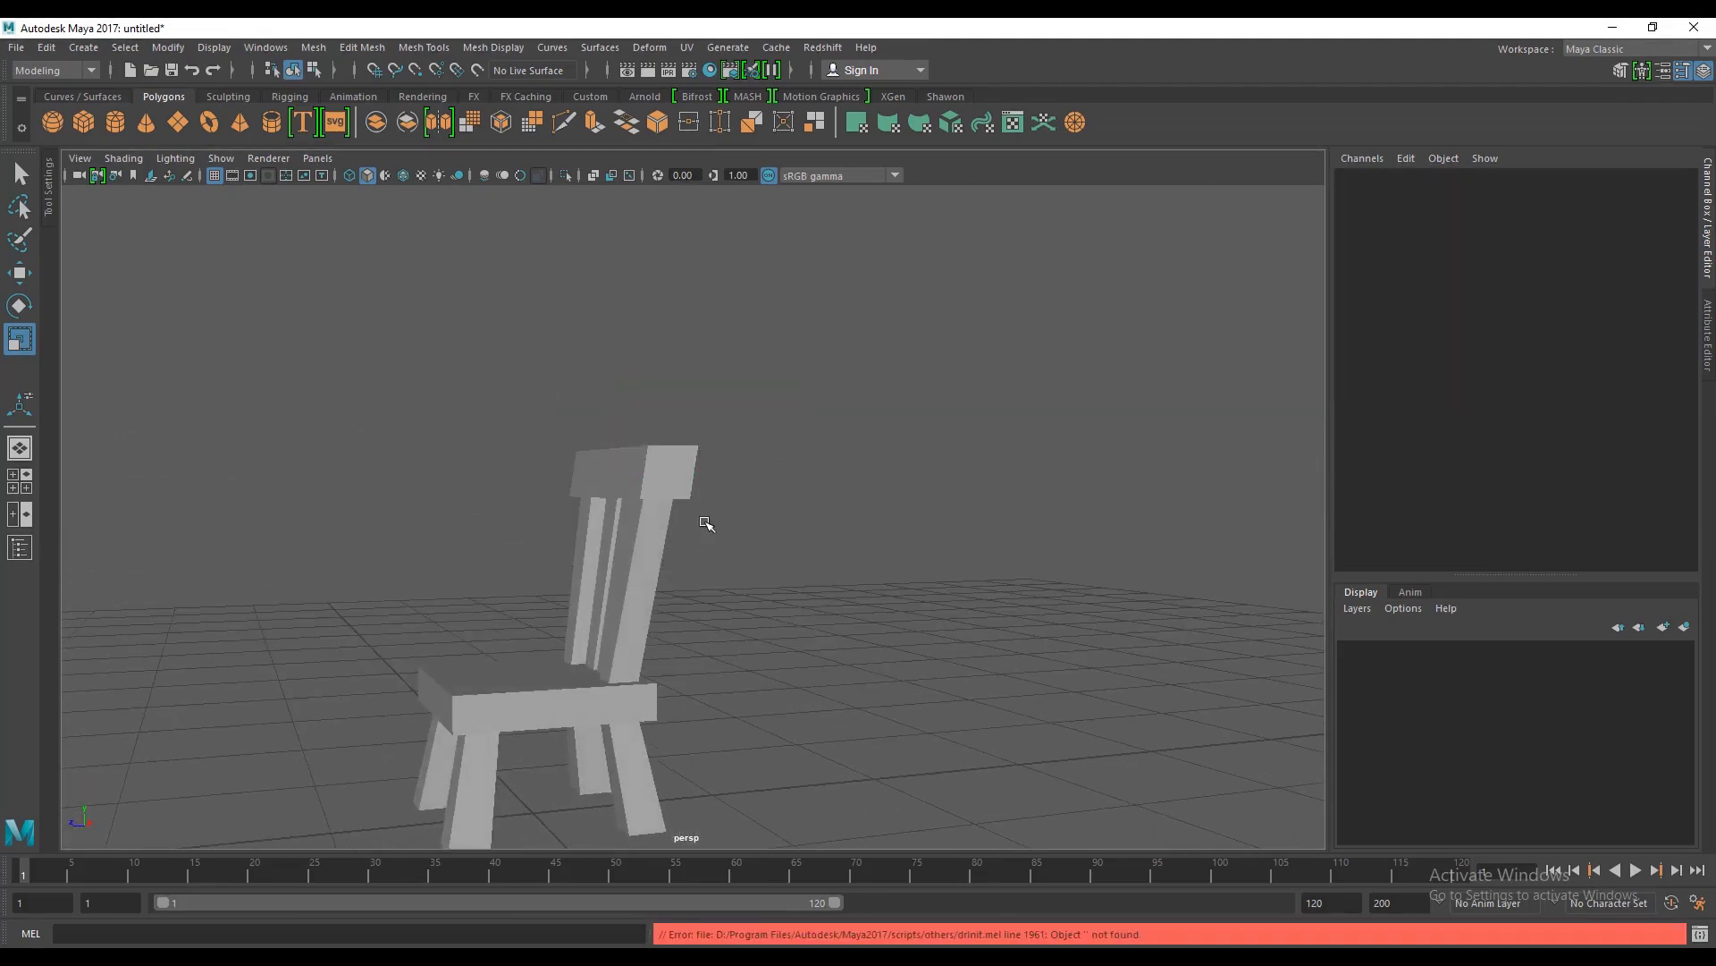
# Step: Select the chair body and the top rail in turn to check whether they are separate objects
pyautogui.click(667, 538)
pyautogui.click(728, 483)
pyautogui.rightClick(663, 460)
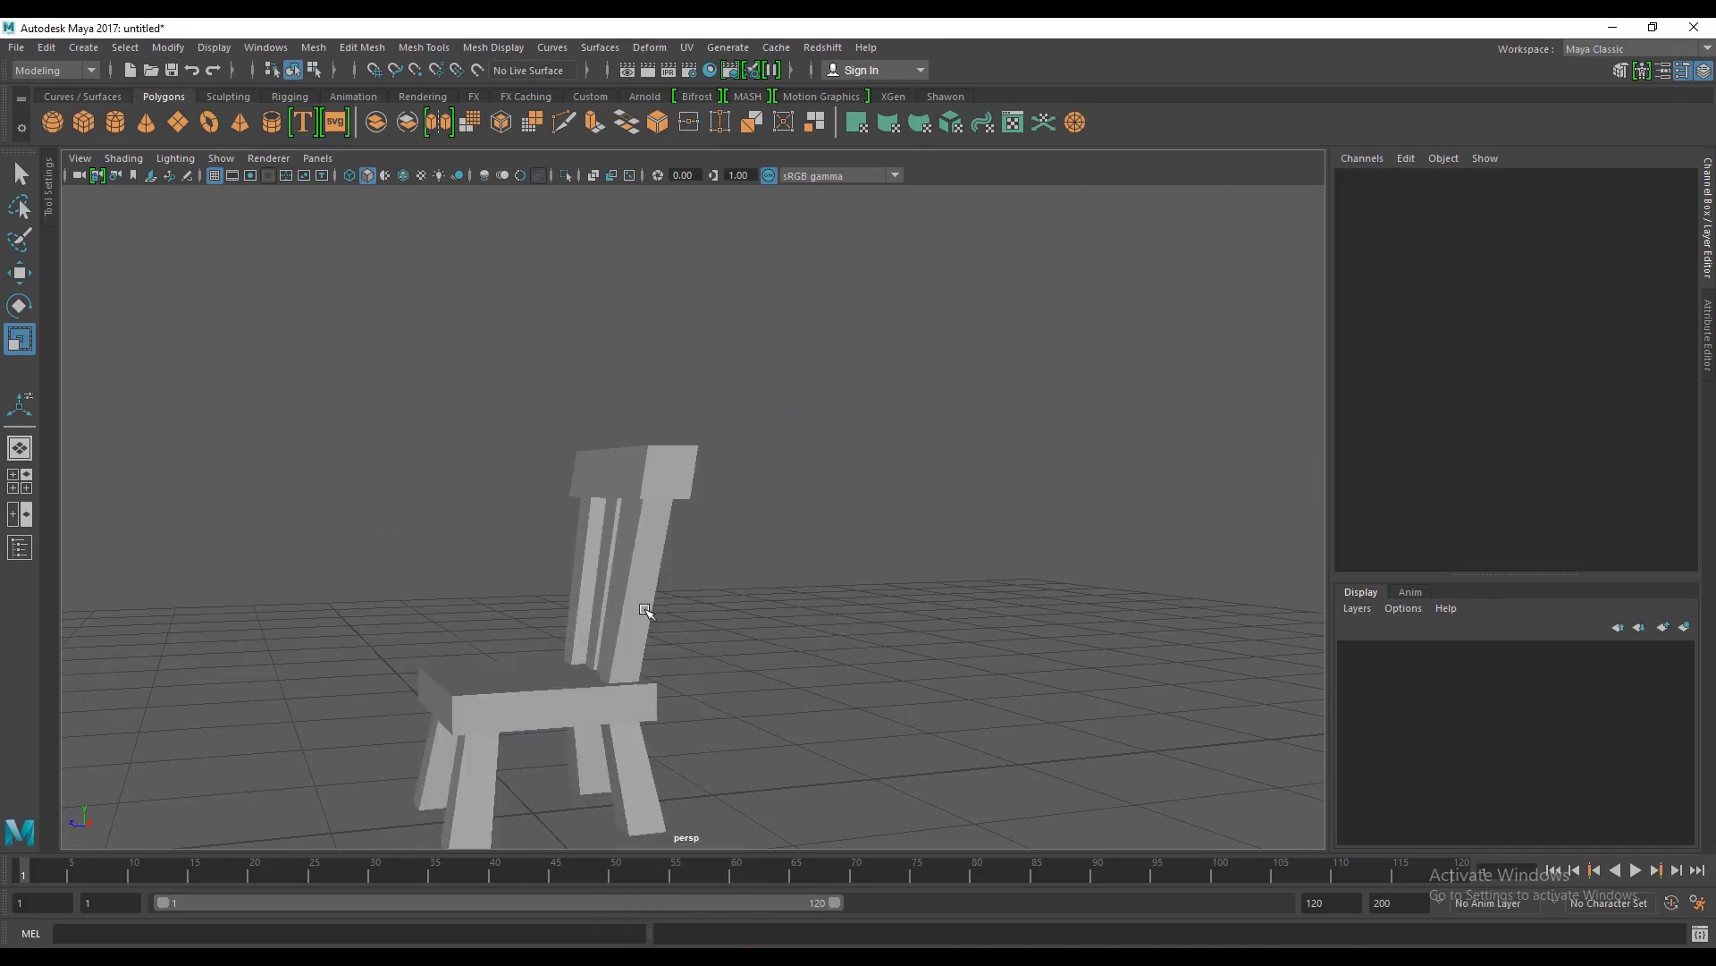
pyautogui.click(454, 754)
pyautogui.click(655, 447)
pyautogui.click(759, 410)
pyautogui.keyDown('alt'); pyautogui.moveTo(608, 513); pyautogui.dragTo(759, 527); pyautogui.keyUp('alt')
pyautogui.scroll(-3, 699, 528)
pyautogui.click(724, 573)
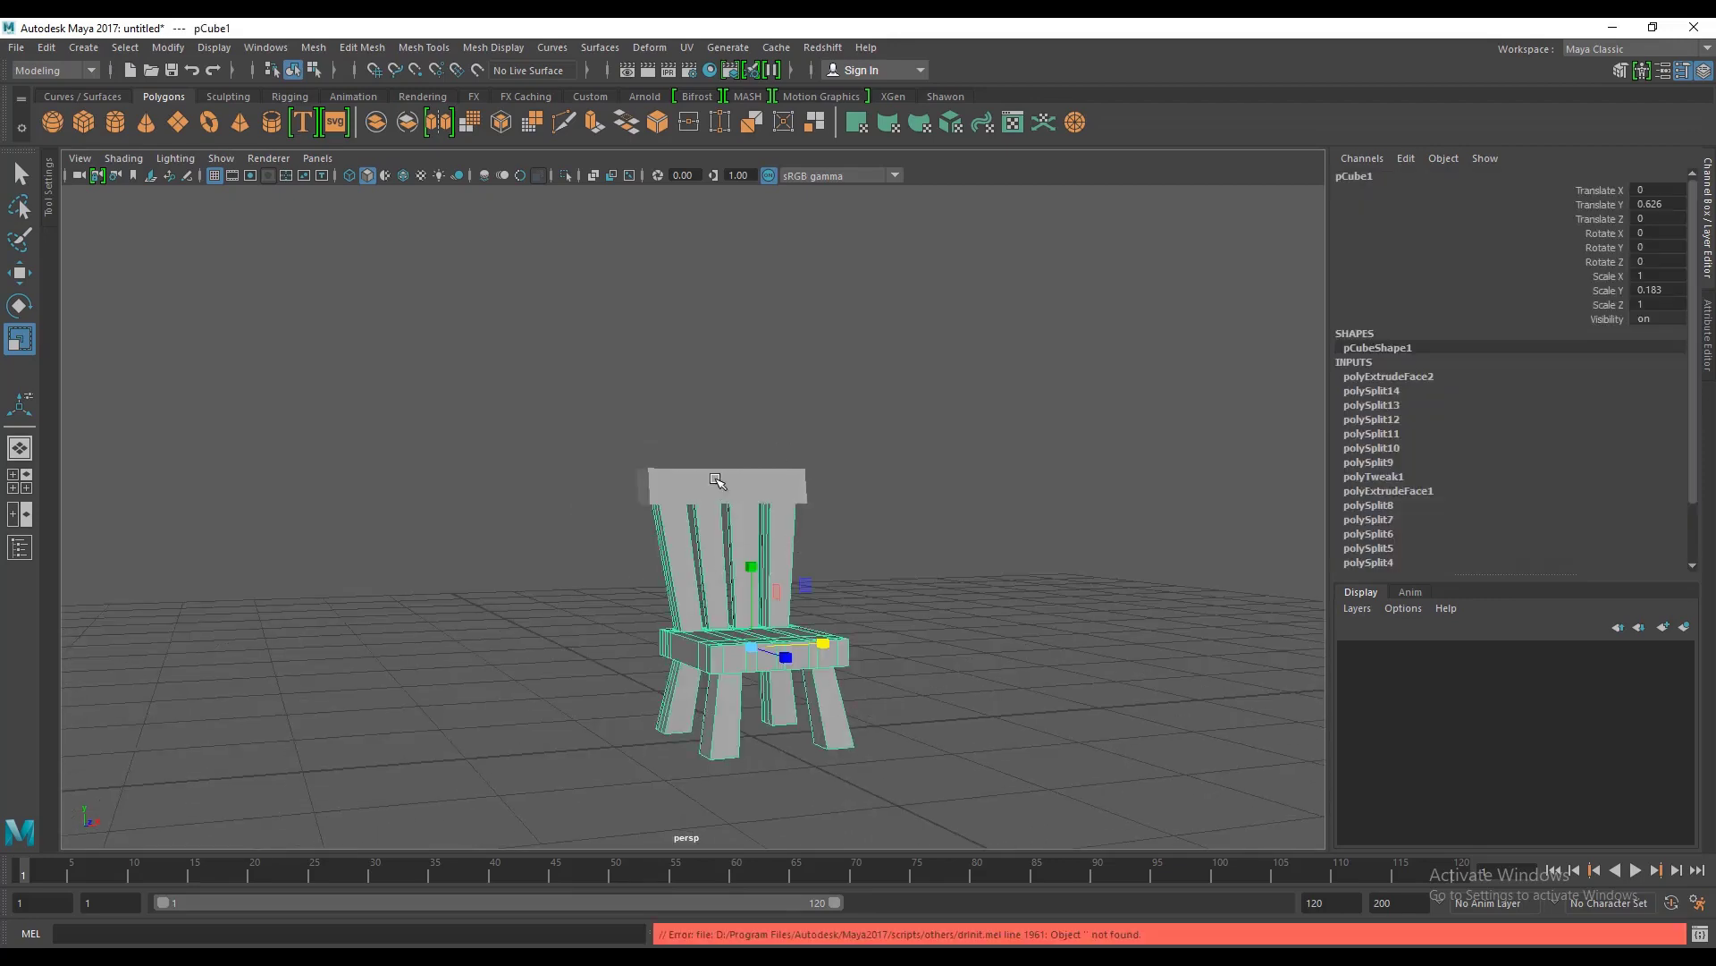
pyautogui.click(715, 483)
pyautogui.click(756, 559)
pyautogui.click(769, 482)
pyautogui.keyDown('alt'); pyautogui.moveTo(710, 521); pyautogui.dragTo(801, 543); pyautogui.keyUp('alt')
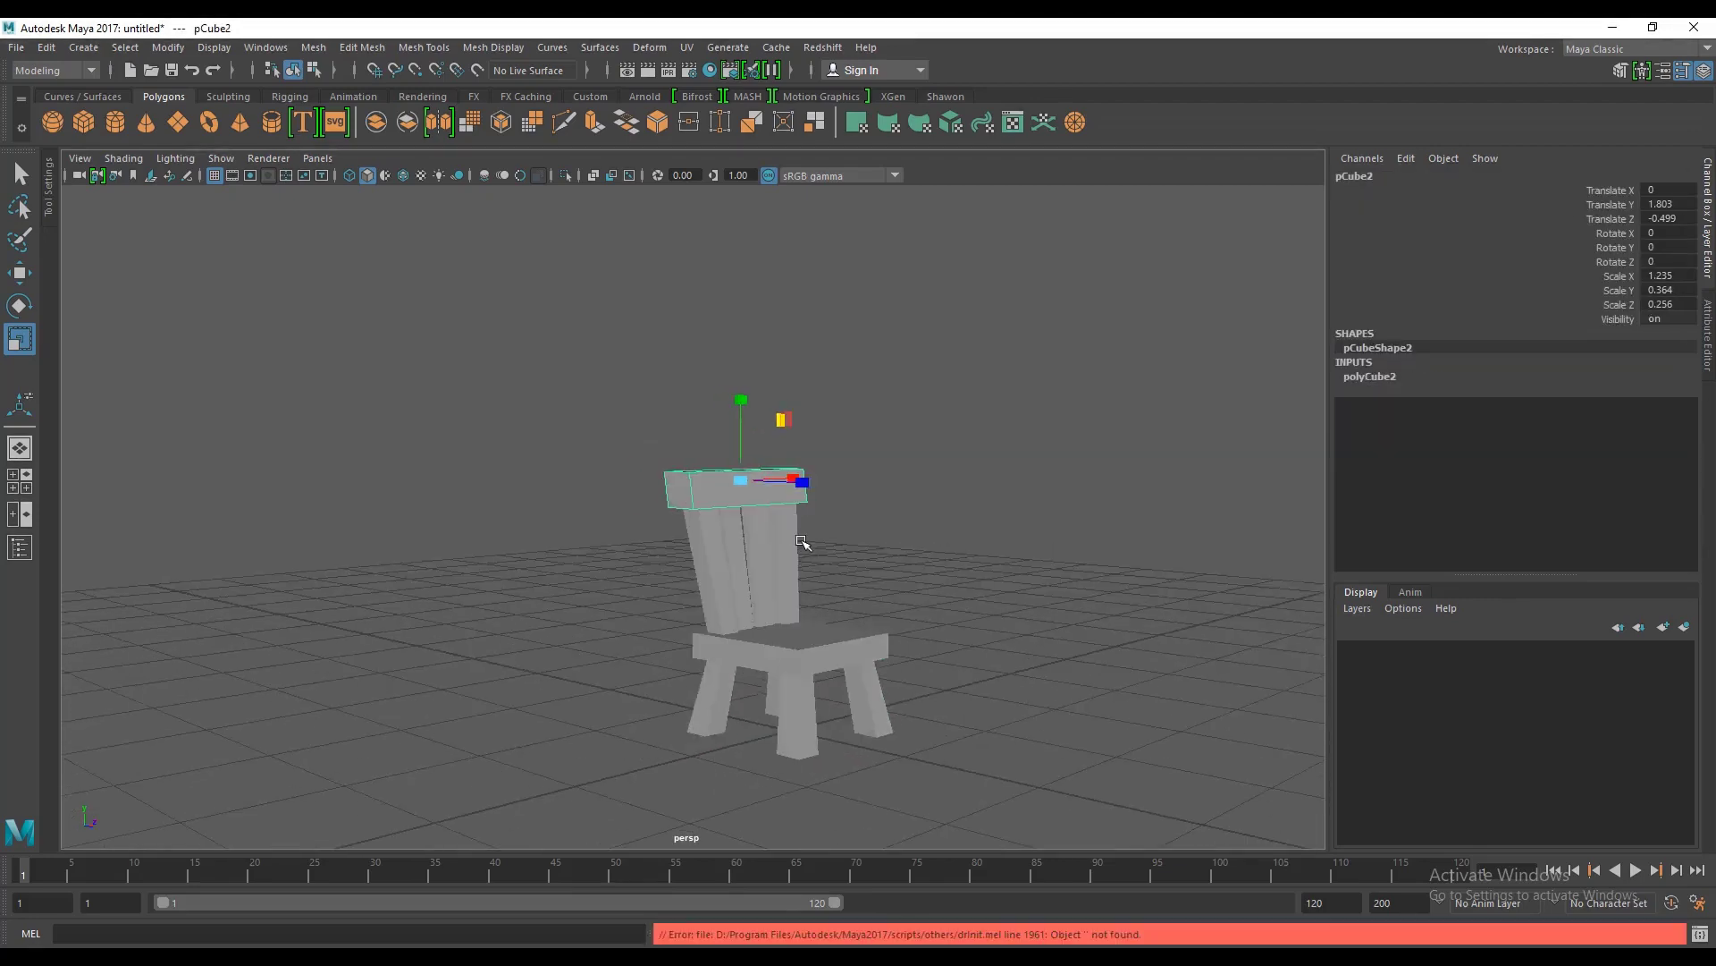
# Step: Try selecting the top rail and the chair body together, and clear the selection
pyautogui.scroll(3, 783, 540)
pyautogui.click(801, 567)
pyautogui.click(770, 463)
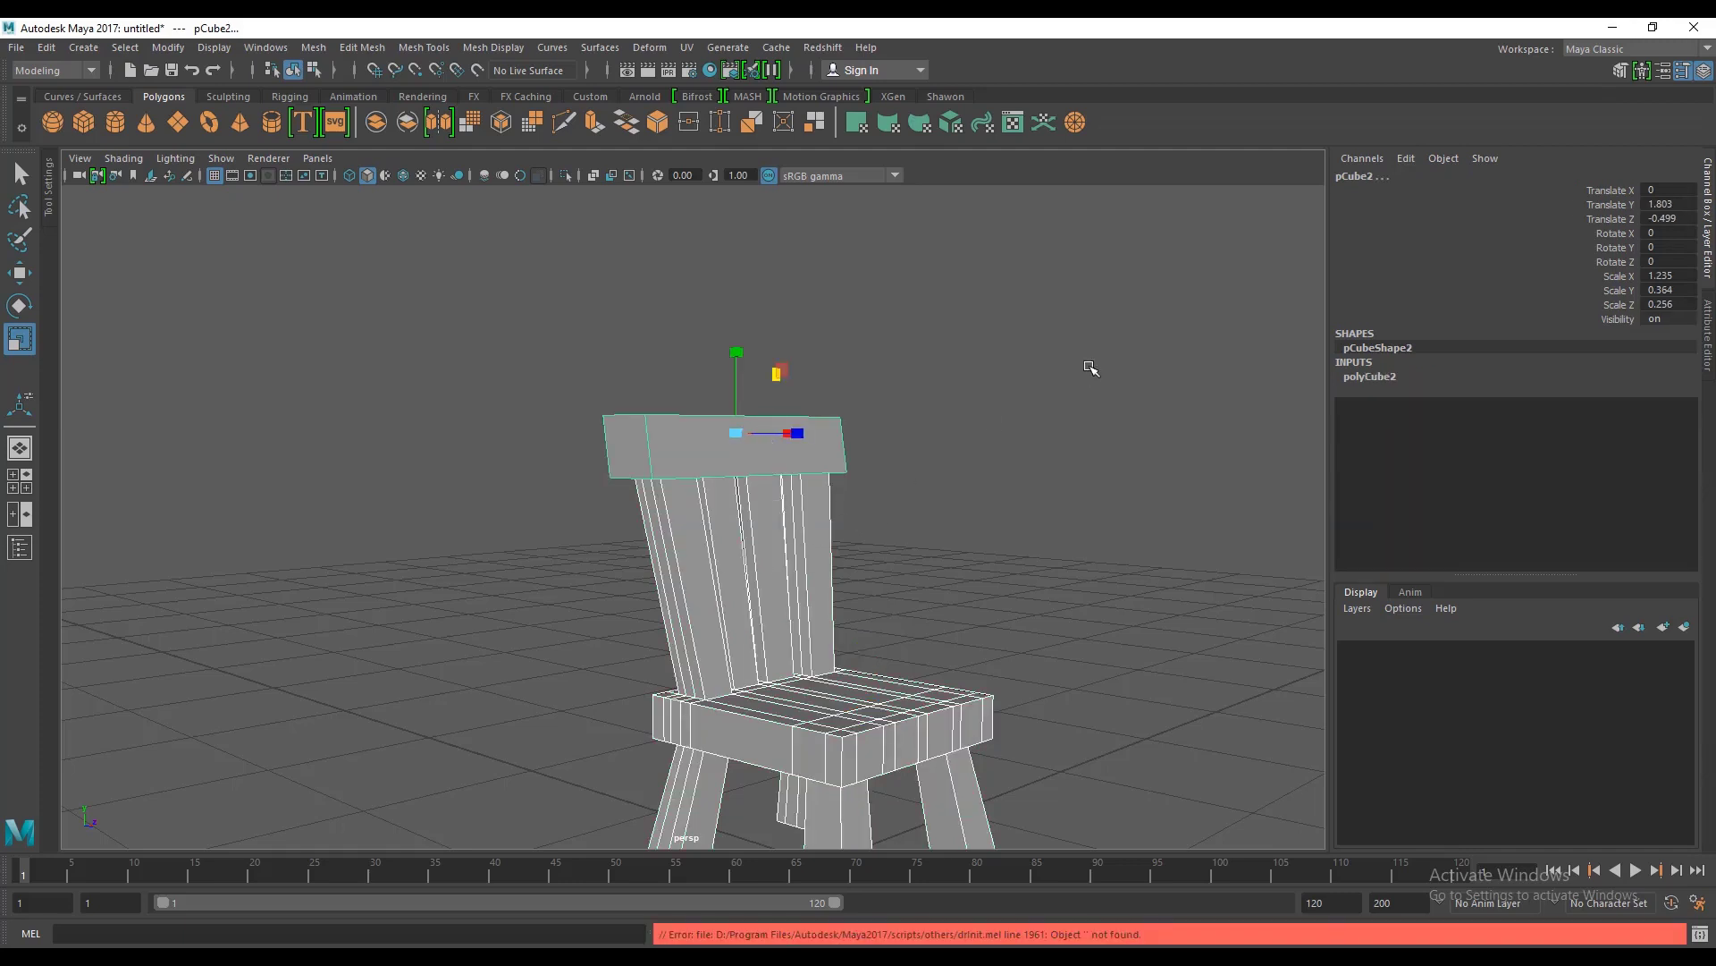
pyautogui.click(1091, 368)
pyautogui.click(759, 448)
pyautogui.click(815, 525)
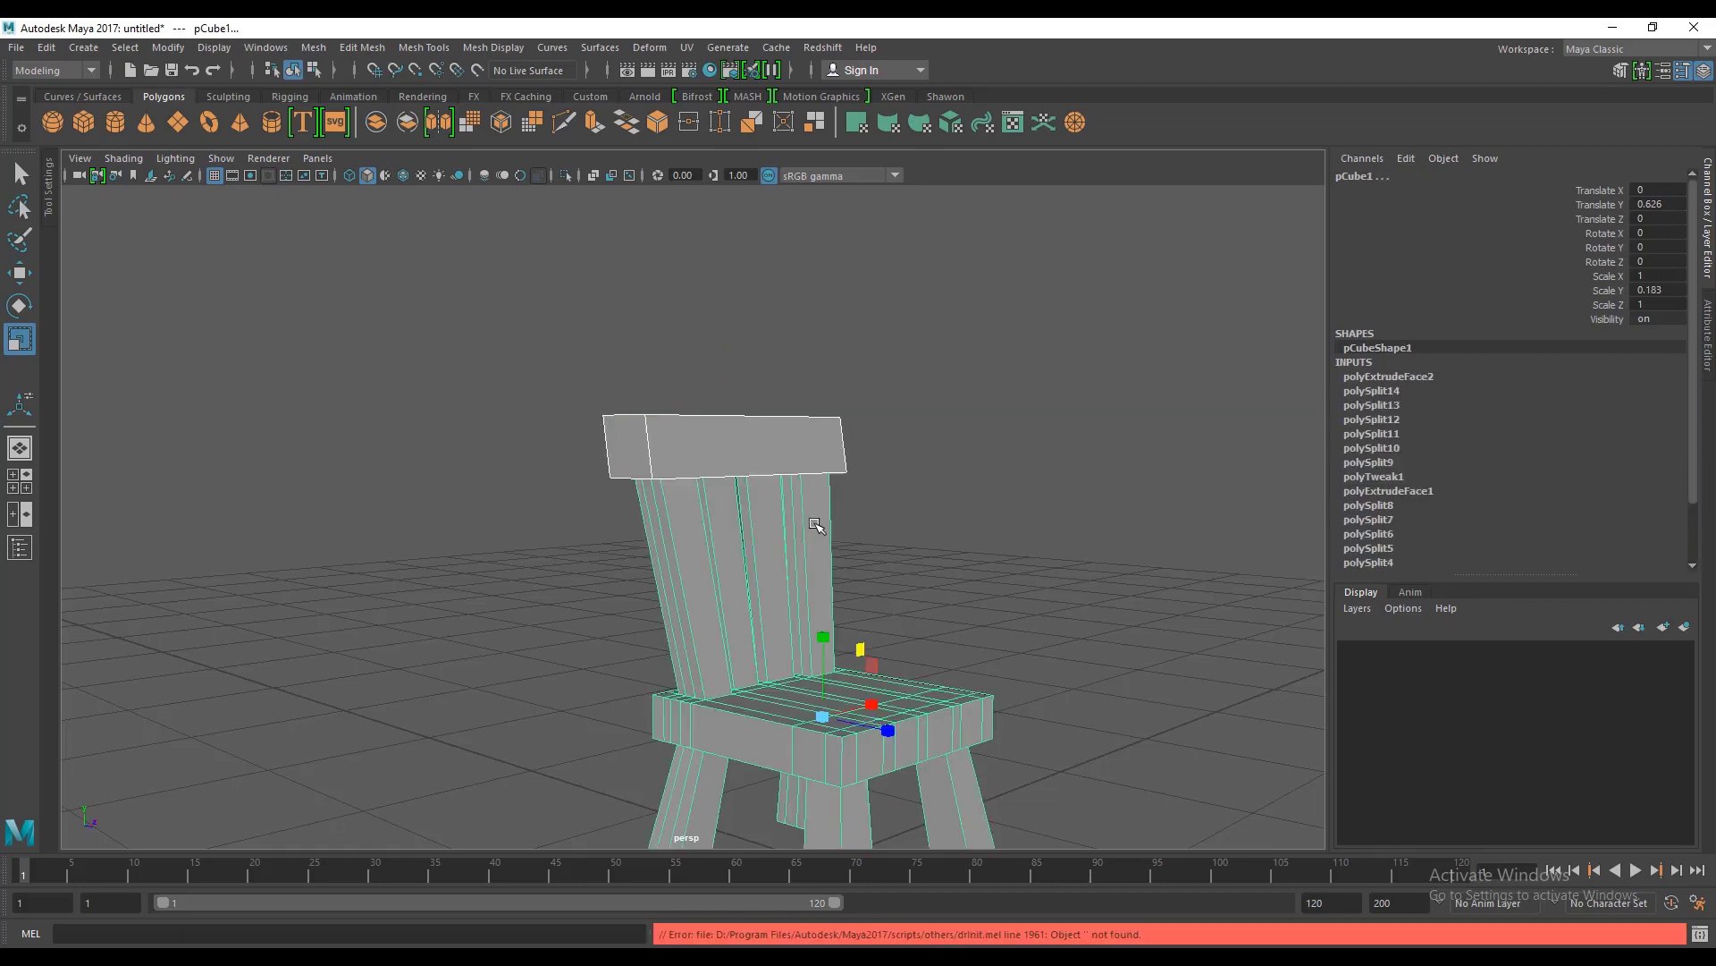
pyautogui.click(922, 418)
# Step: Combine the top rail and the chair body into a single mesh, and reselect it to check the result
pyautogui.click(837, 447)
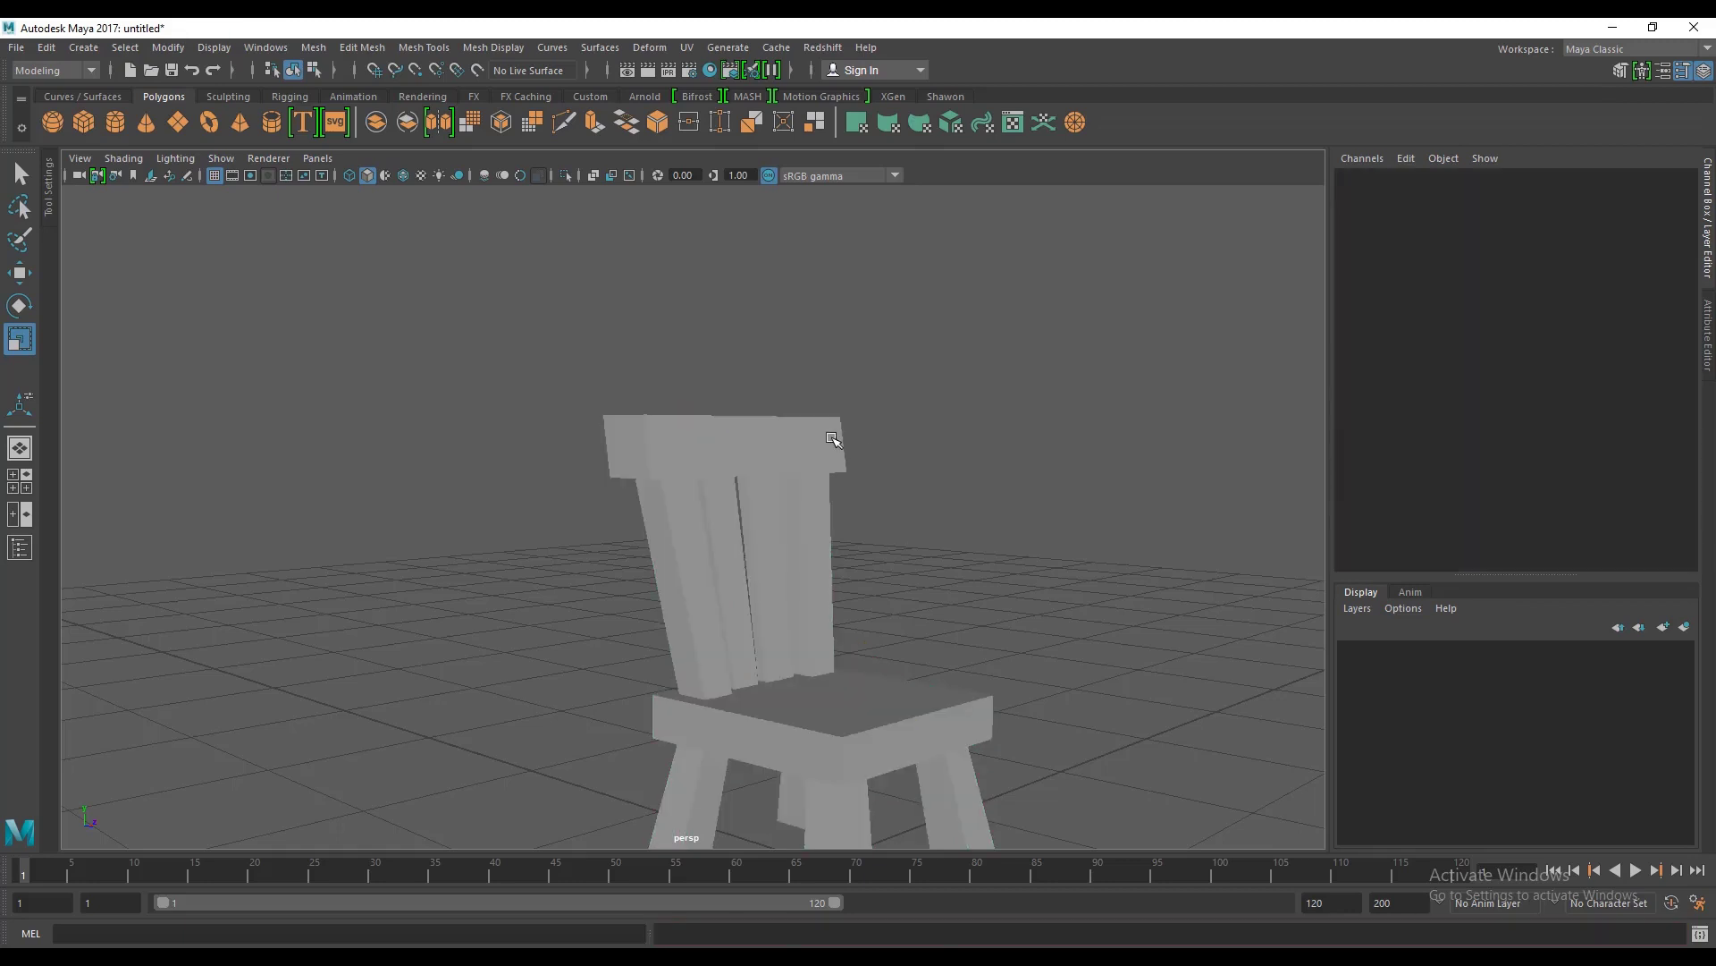
pyautogui.keyDown('shift'); pyautogui.click(818, 509); pyautogui.keyUp('shift')
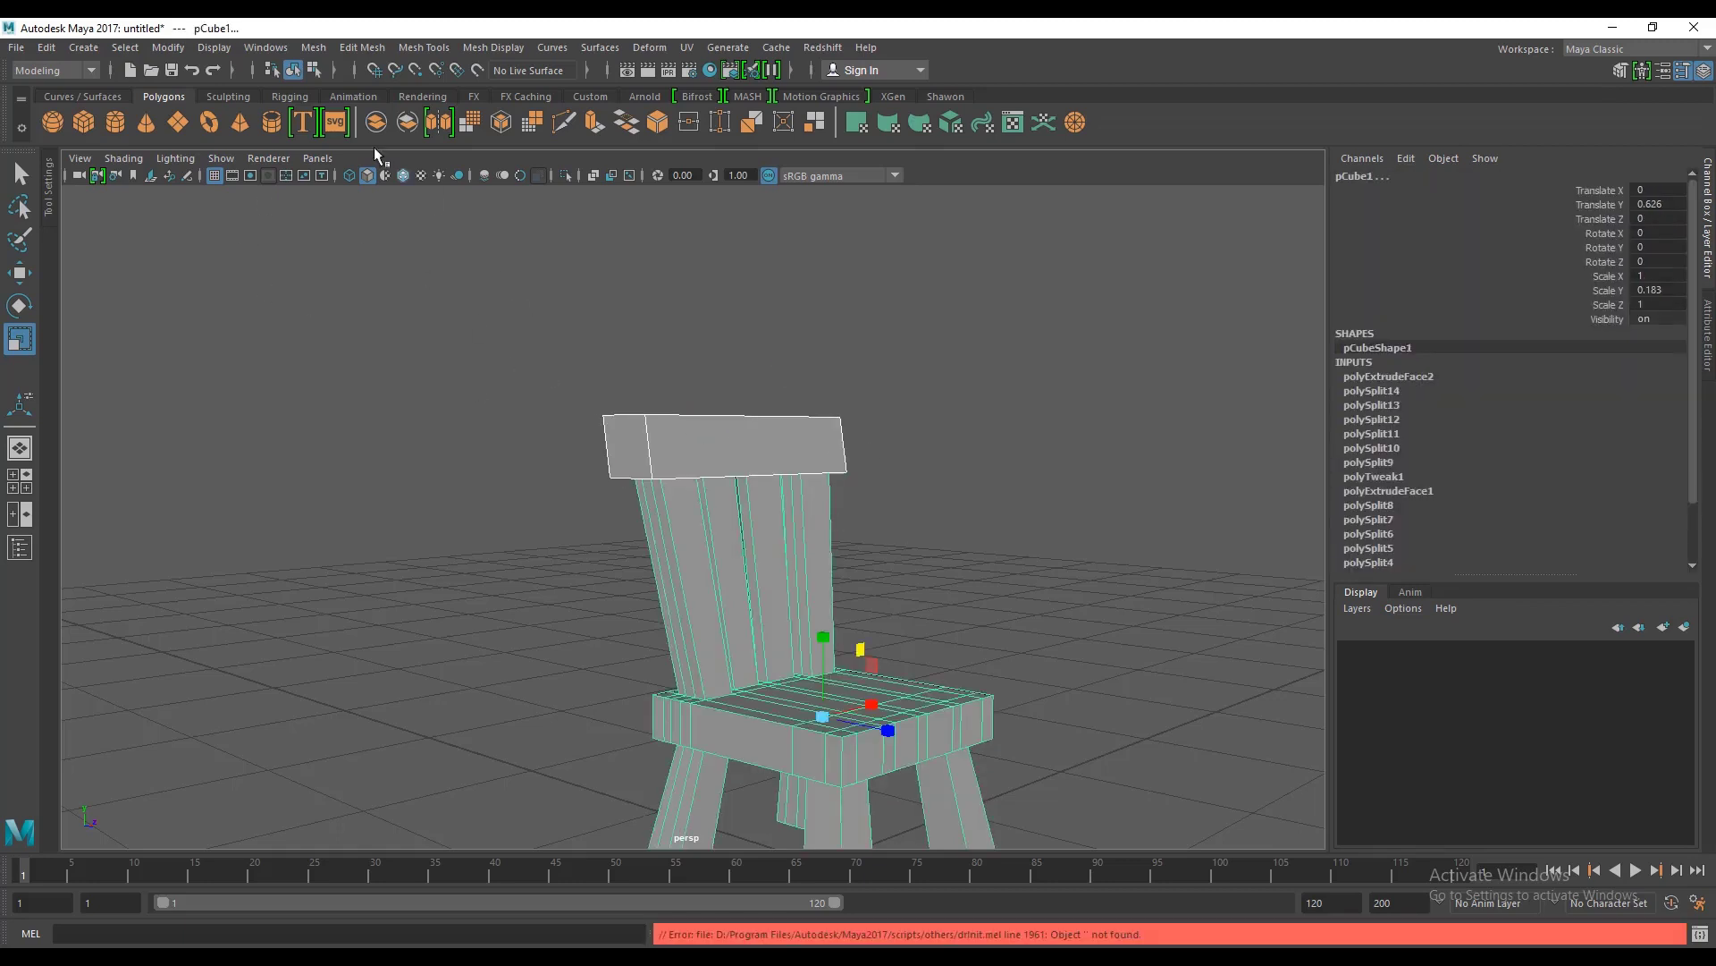
pyautogui.click(318, 49)
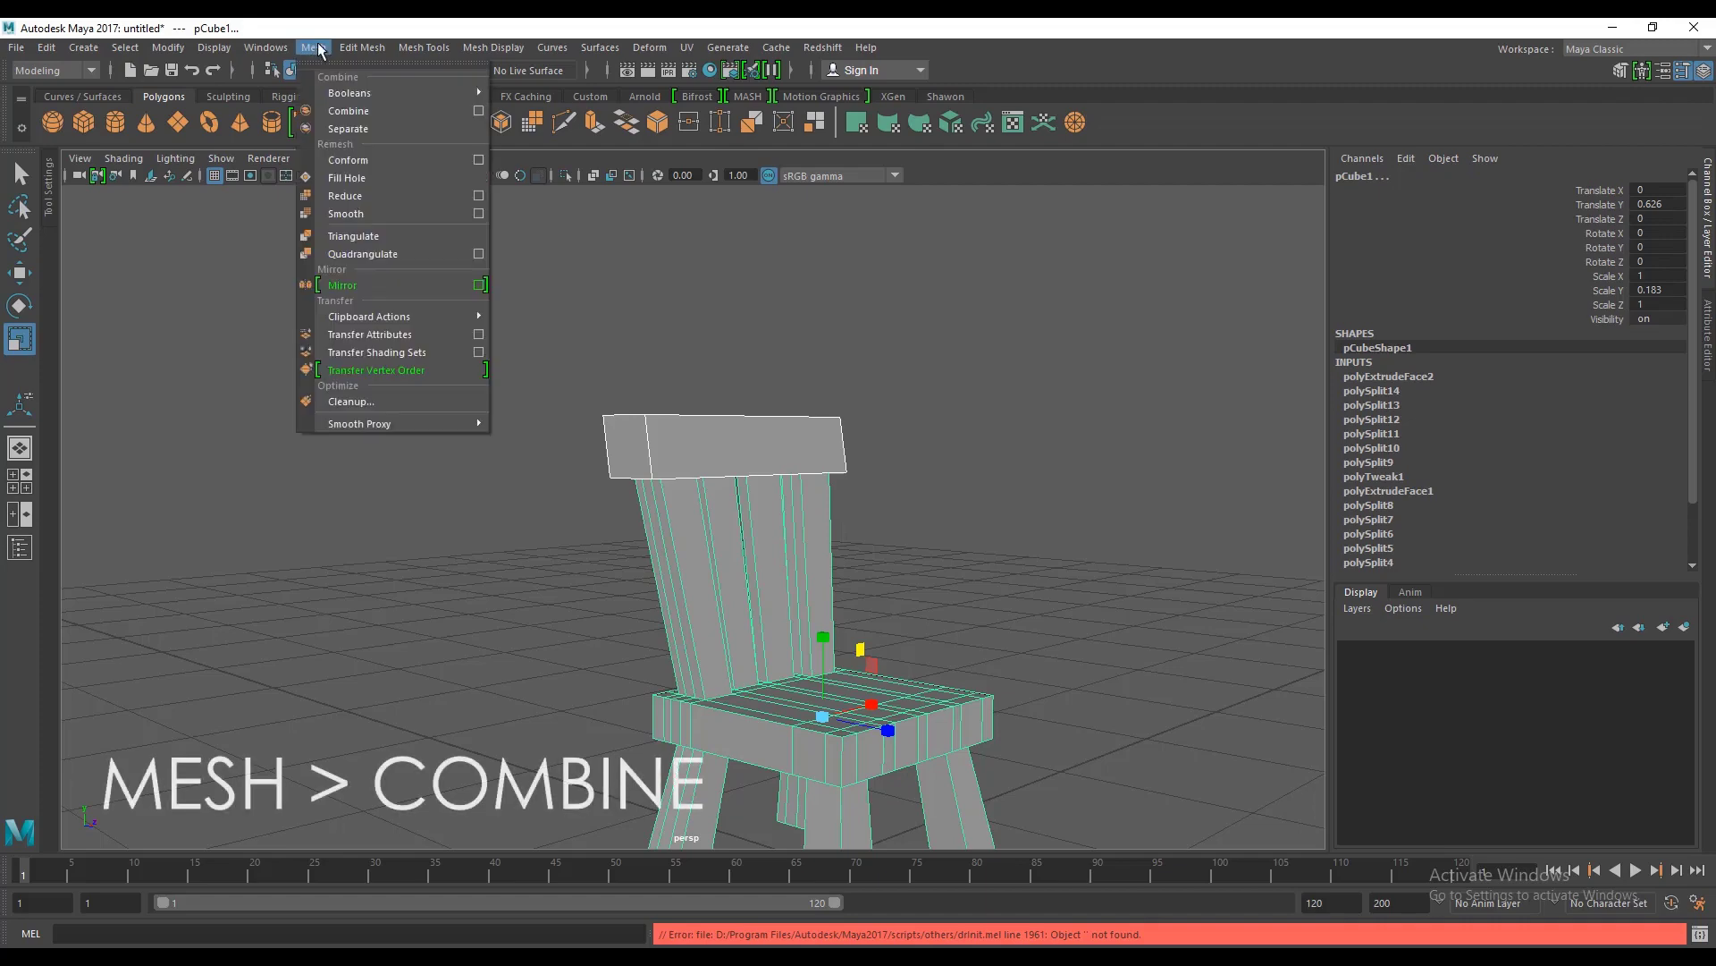
pyautogui.click(353, 112)
pyautogui.click(861, 379)
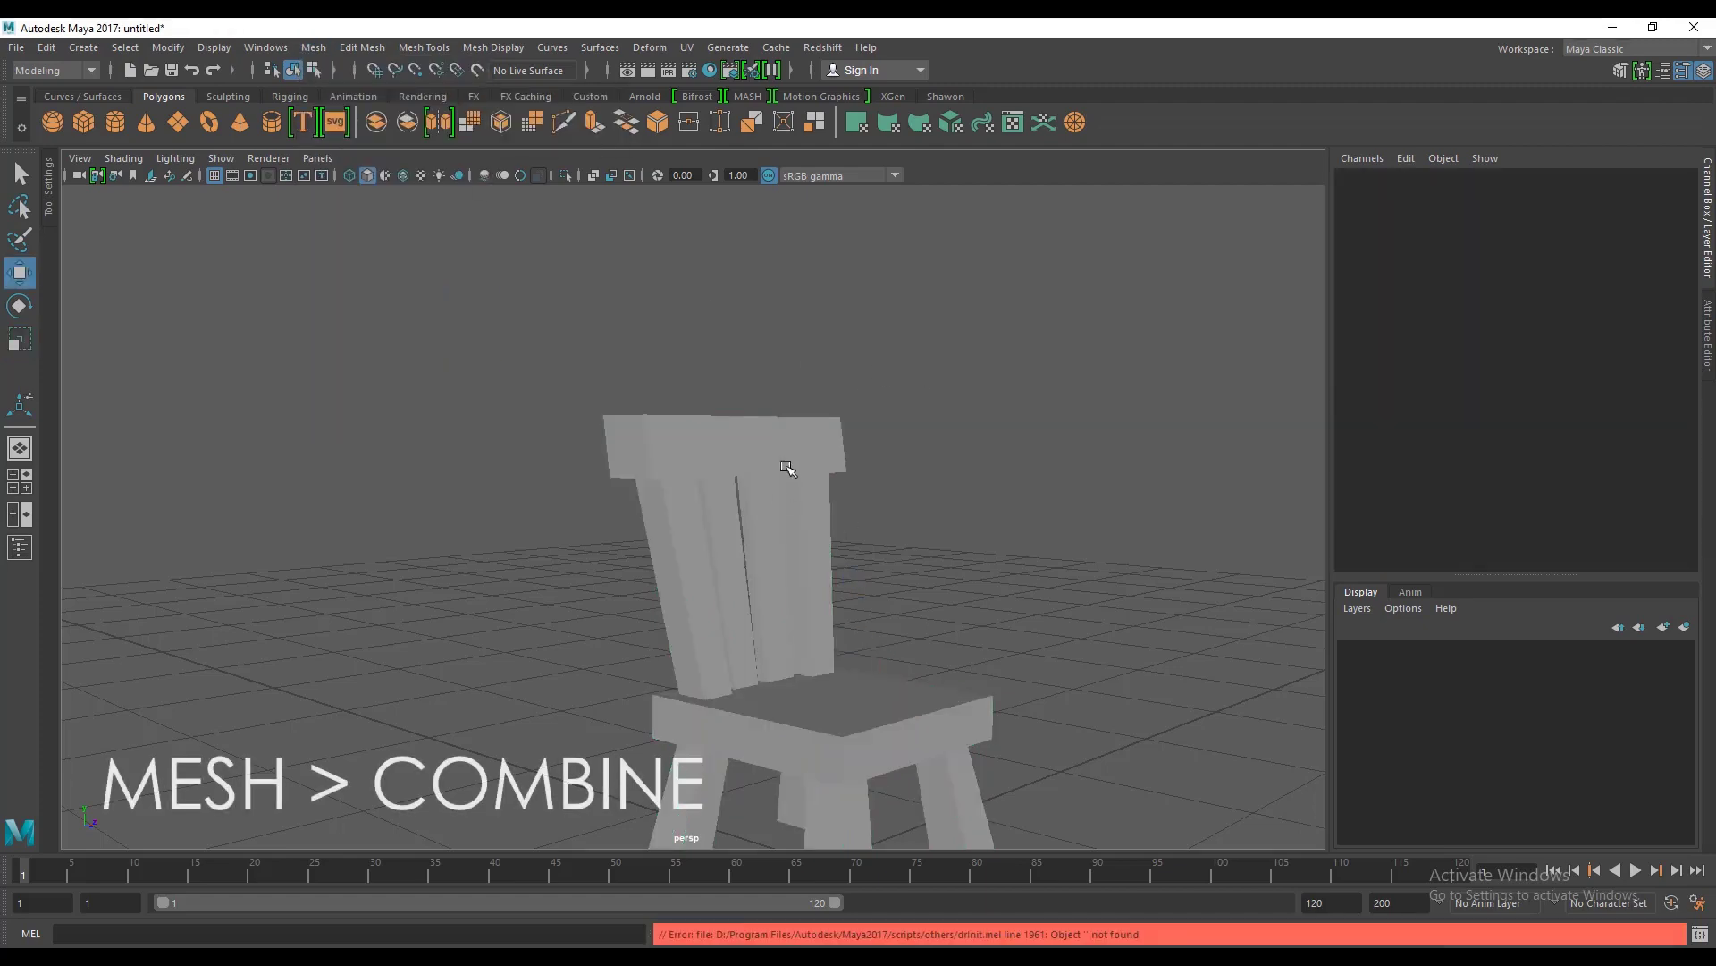
pyautogui.click(794, 484)
pyautogui.keyDown('alt'); pyautogui.moveTo(991, 535); pyautogui.dragTo(751, 403); pyautogui.keyUp('alt')
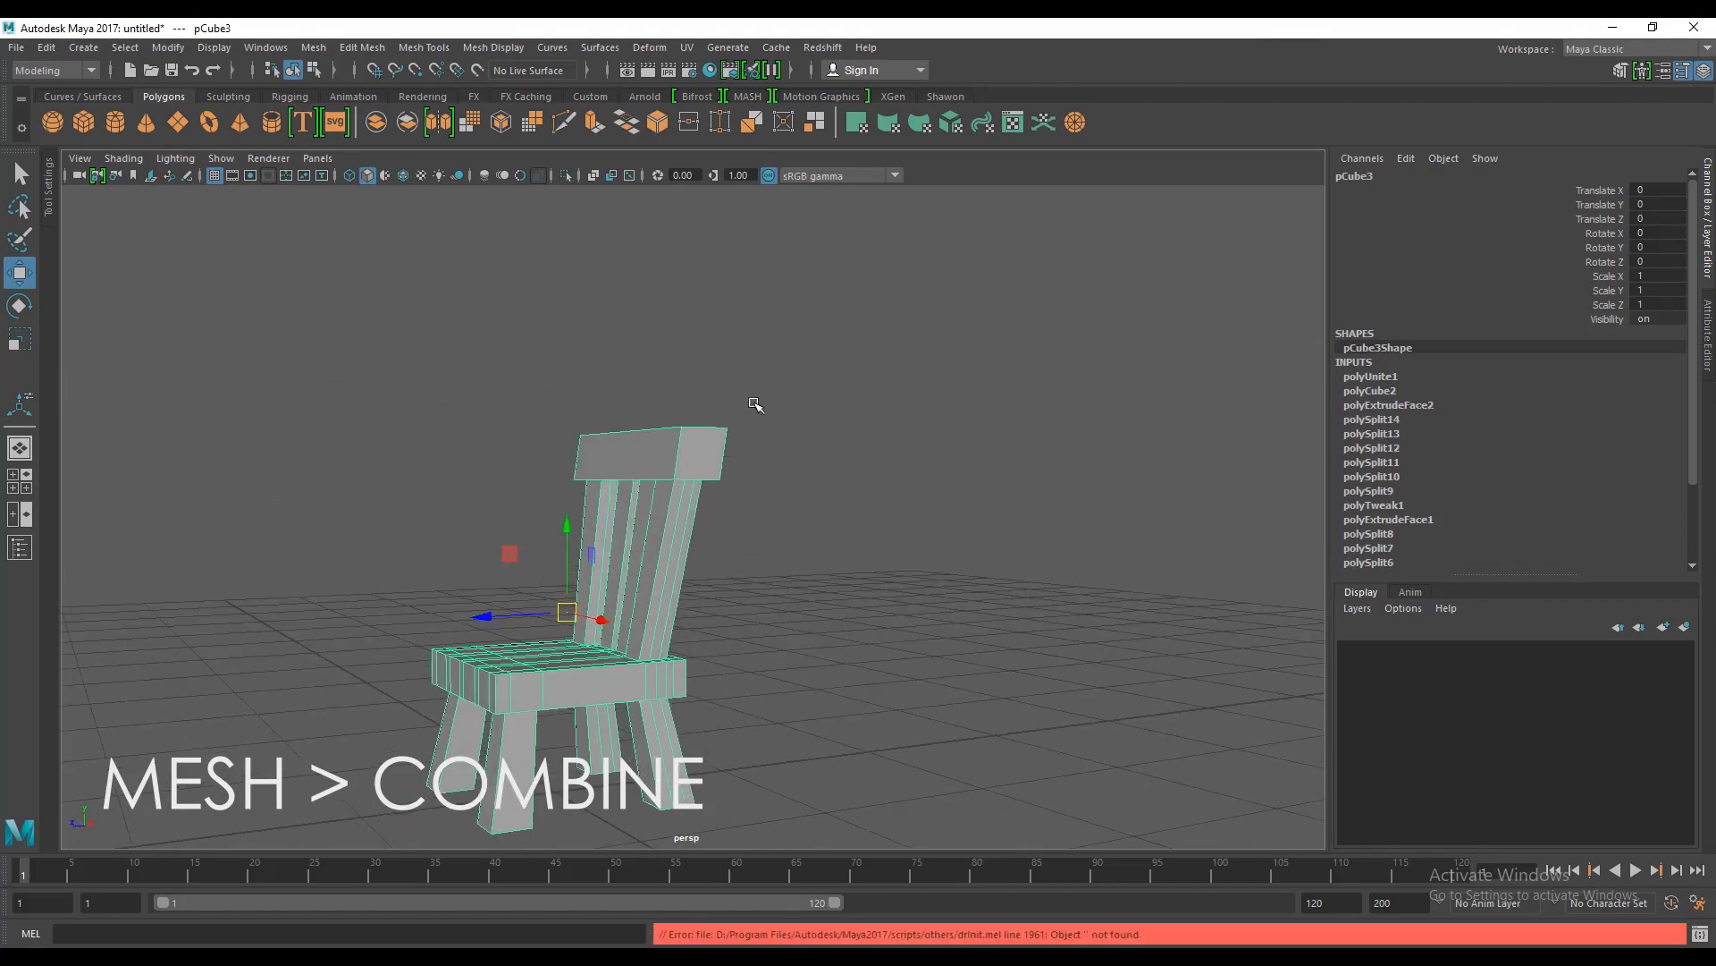
pyautogui.click(720, 517)
pyautogui.click(677, 565)
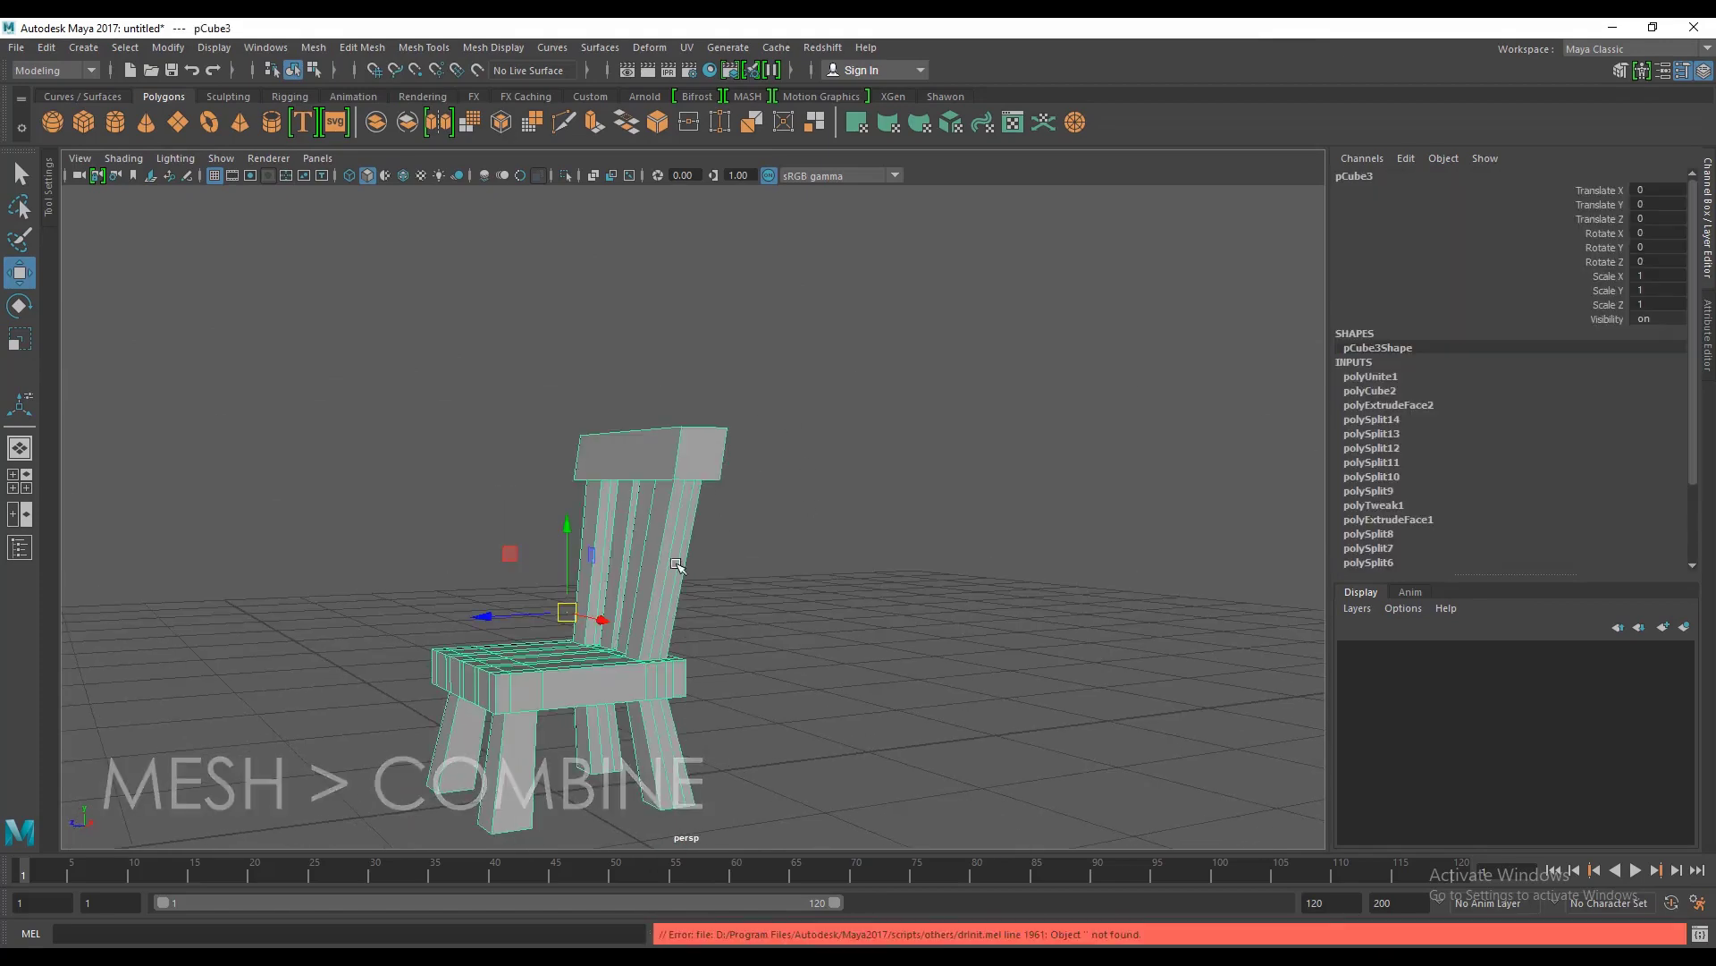
# Step: Rename the combined mesh "chair" and reselect it
pyautogui.doubleClick(1364, 176)
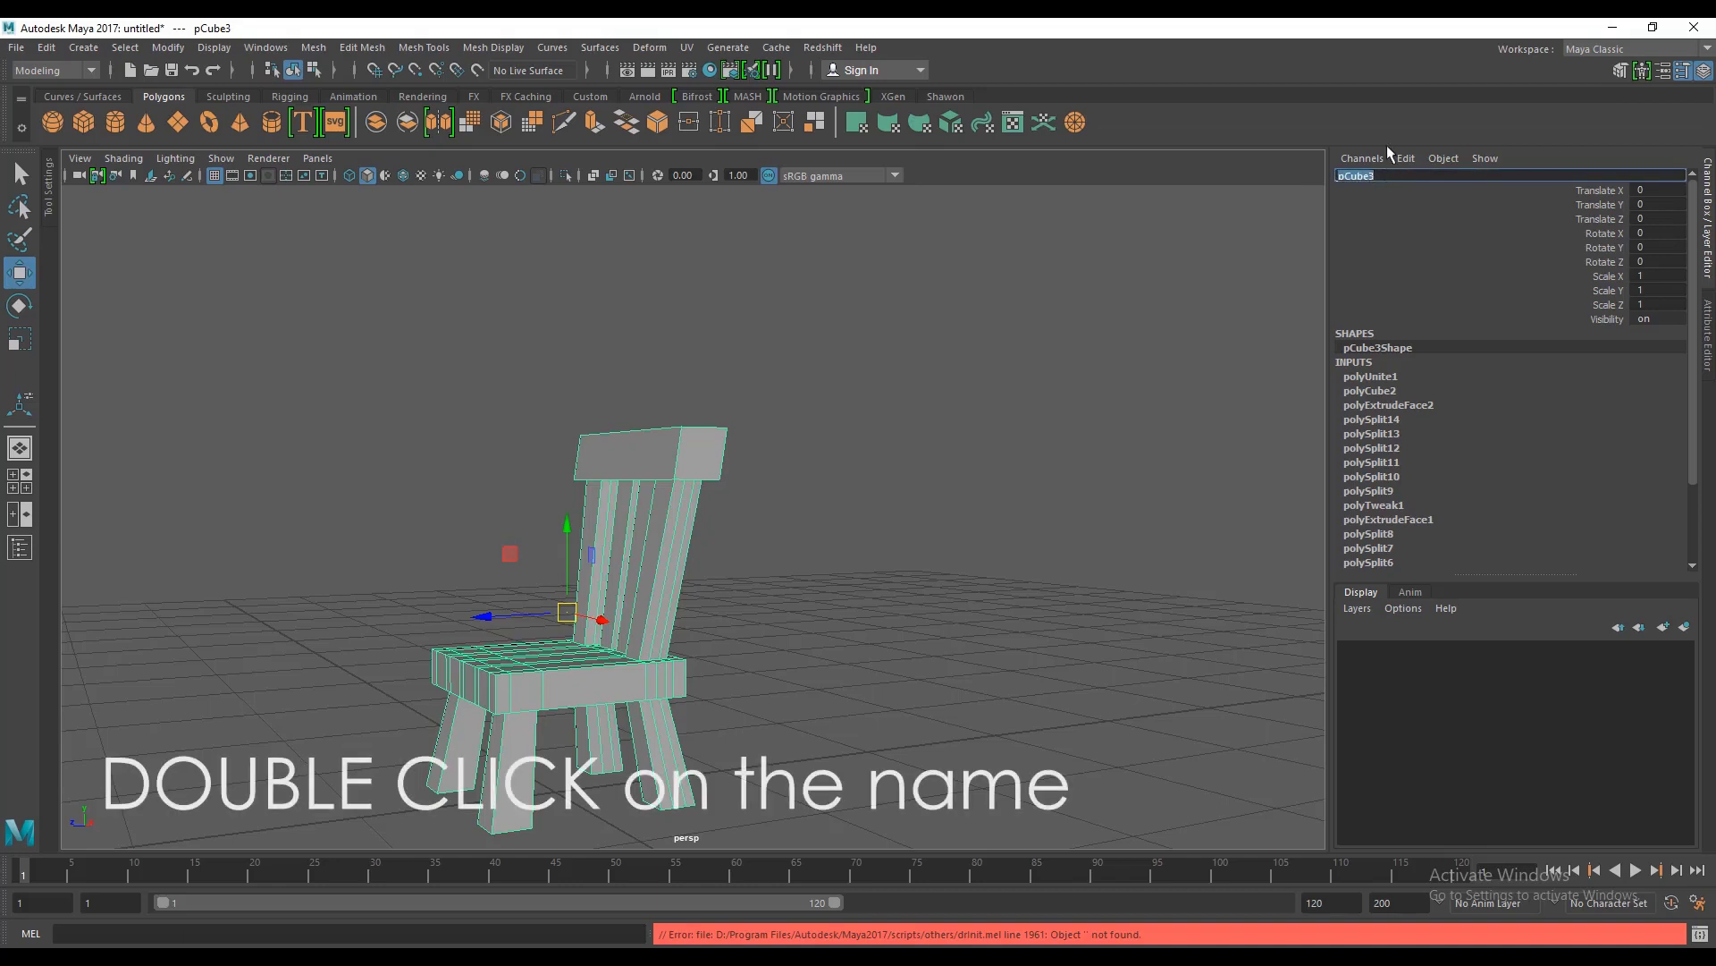
pyautogui.write('chair')
pyautogui.press('Return')
pyautogui.click(1026, 410)
pyautogui.click(721, 456)
# Step: Examine the finished chair's seat, legs and backrest from several angles, and clear the selection
pyautogui.scroll(-4, 877, 506)
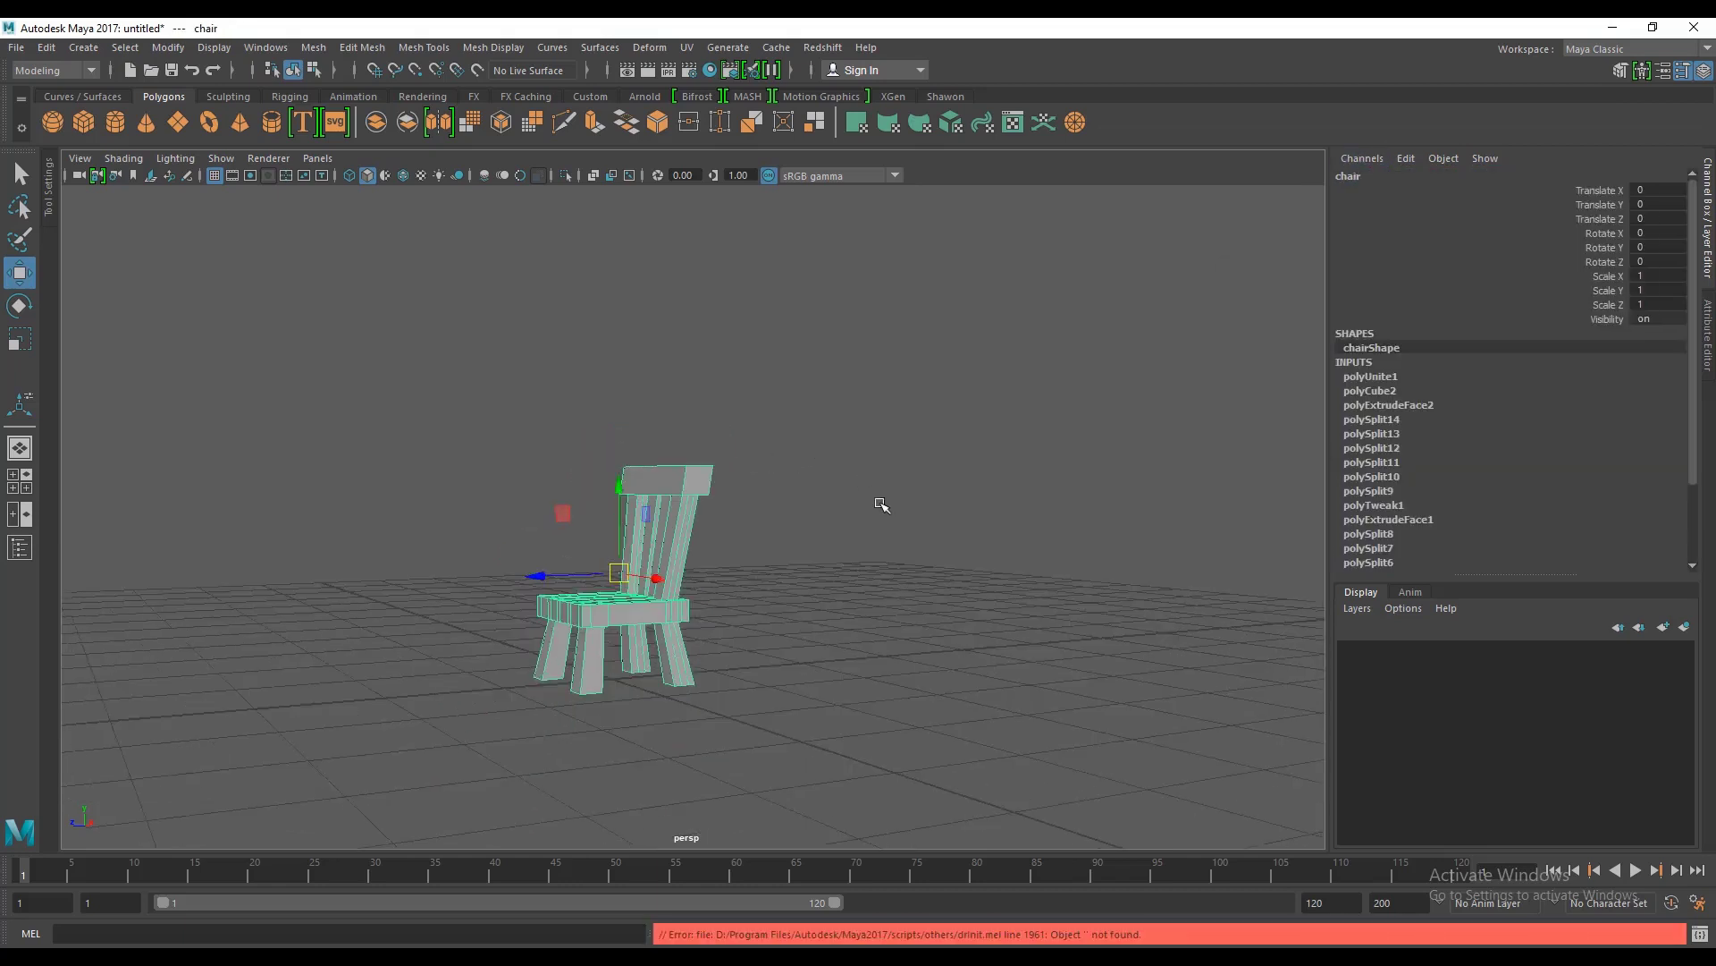
pyautogui.scroll(5, 816, 594)
pyautogui.keyDown('alt'); pyautogui.moveTo(804, 592); pyautogui.dragTo(778, 689); pyautogui.keyUp('alt')
pyautogui.keyDown('alt'); pyautogui.moveTo(778, 690); pyautogui.dragTo(818, 601, button='middle'); pyautogui.keyUp('alt')
pyautogui.keyDown('alt'); pyautogui.moveTo(818, 601); pyautogui.dragTo(698, 617); pyautogui.keyUp('alt')
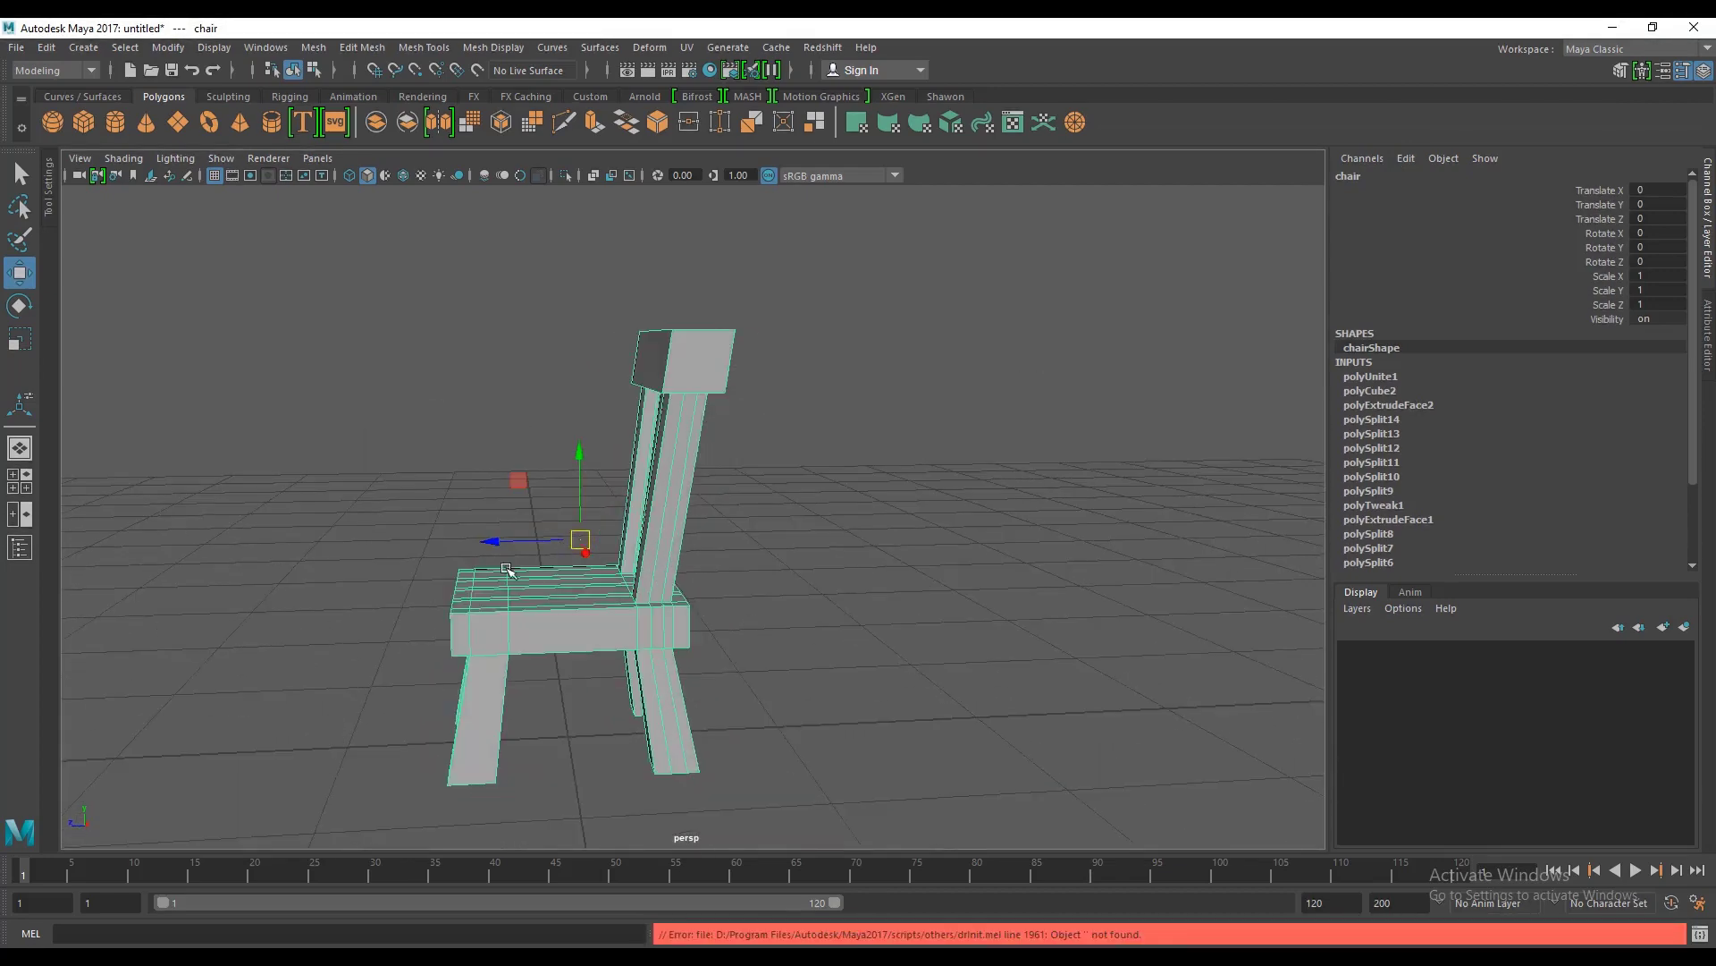
pyautogui.click(801, 387)
pyautogui.keyDown('alt'); pyautogui.moveTo(801, 387); pyautogui.dragTo(705, 477); pyautogui.keyUp('alt')
pyautogui.click(710, 368)
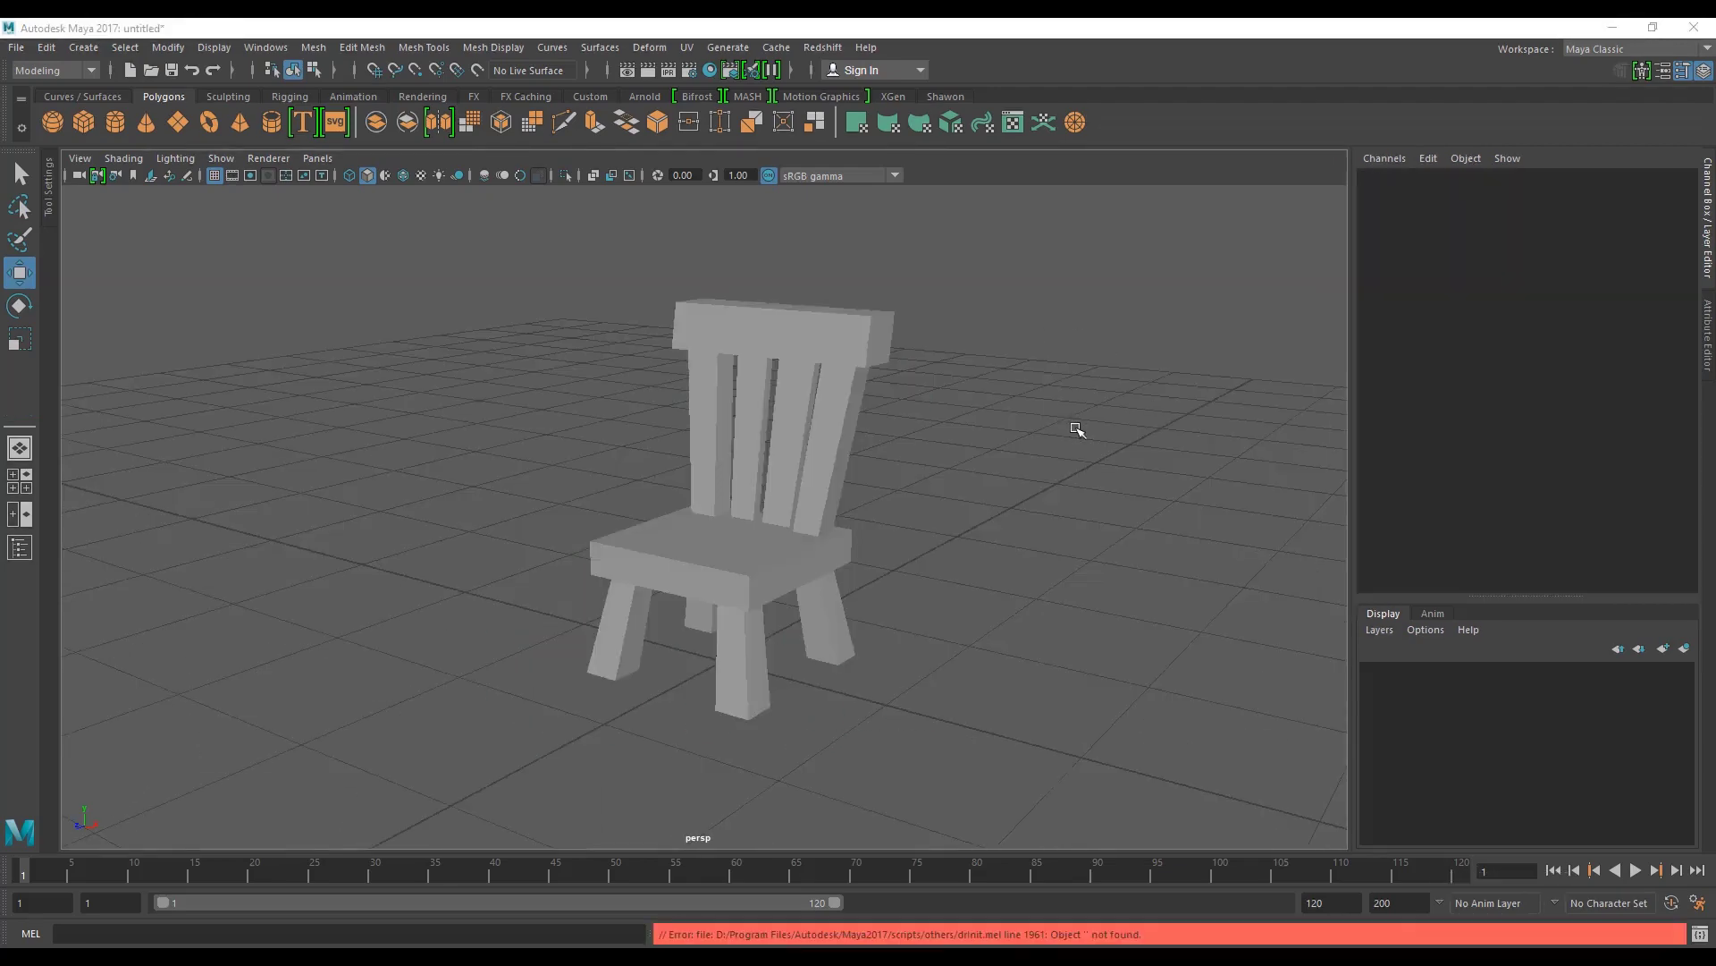
pyautogui.keyDown('alt'); pyautogui.moveTo(1077, 430); pyautogui.dragTo(874, 515); pyautogui.keyUp('alt')
pyautogui.keyDown('alt'); pyautogui.moveTo(930, 360); pyautogui.dragTo(823, 372); pyautogui.keyUp('alt')
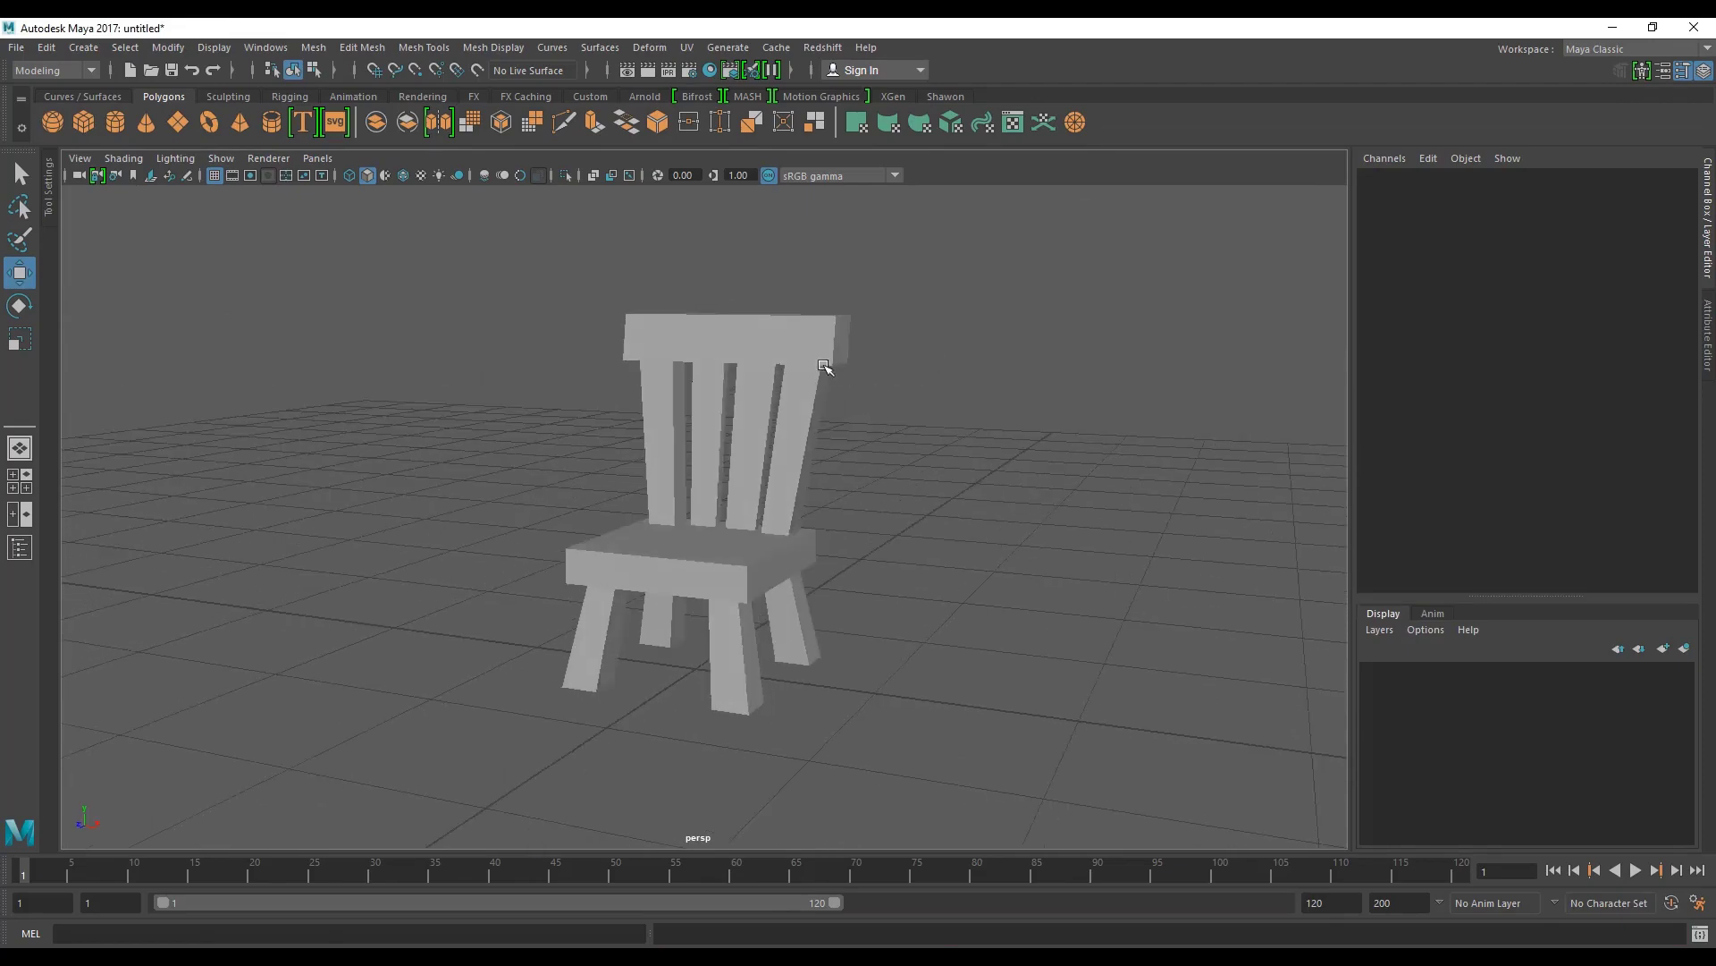
pyautogui.click(824, 372)
pyautogui.keyDown('alt'); pyautogui.moveTo(969, 395); pyautogui.dragTo(904, 434); pyautogui.keyUp('alt')
pyautogui.click(946, 327)
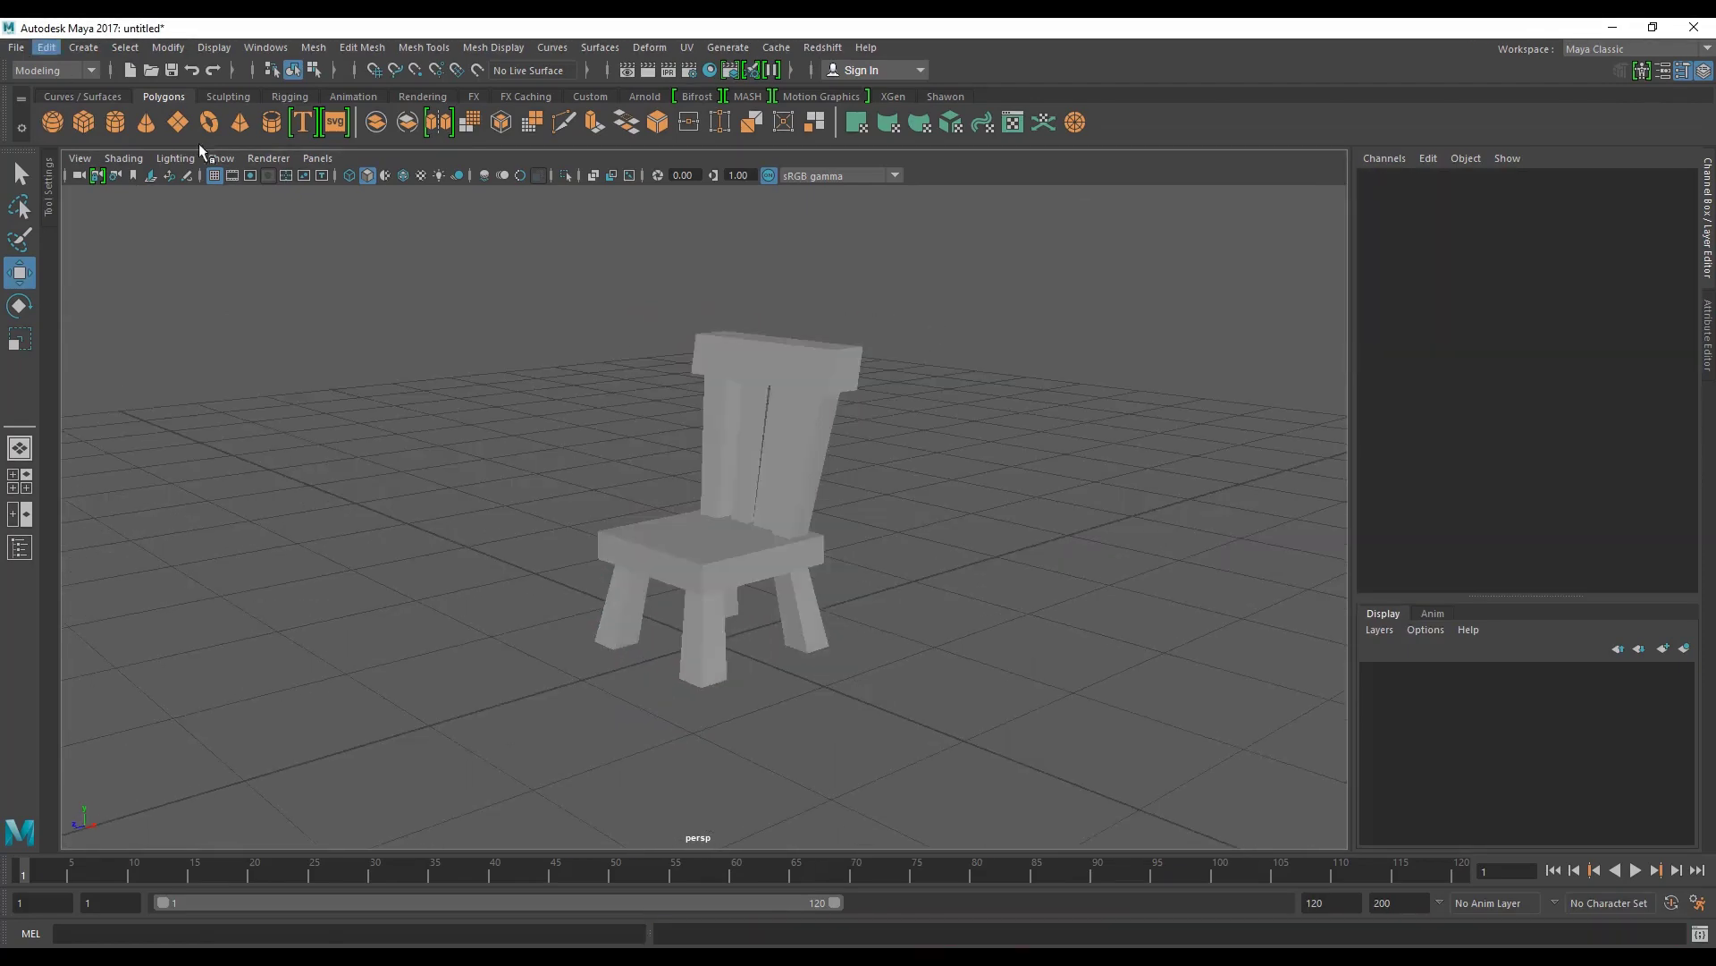
# Step: Save the scene to the Desktop as a Maya Binary file named chair
pyautogui.click(18, 48)
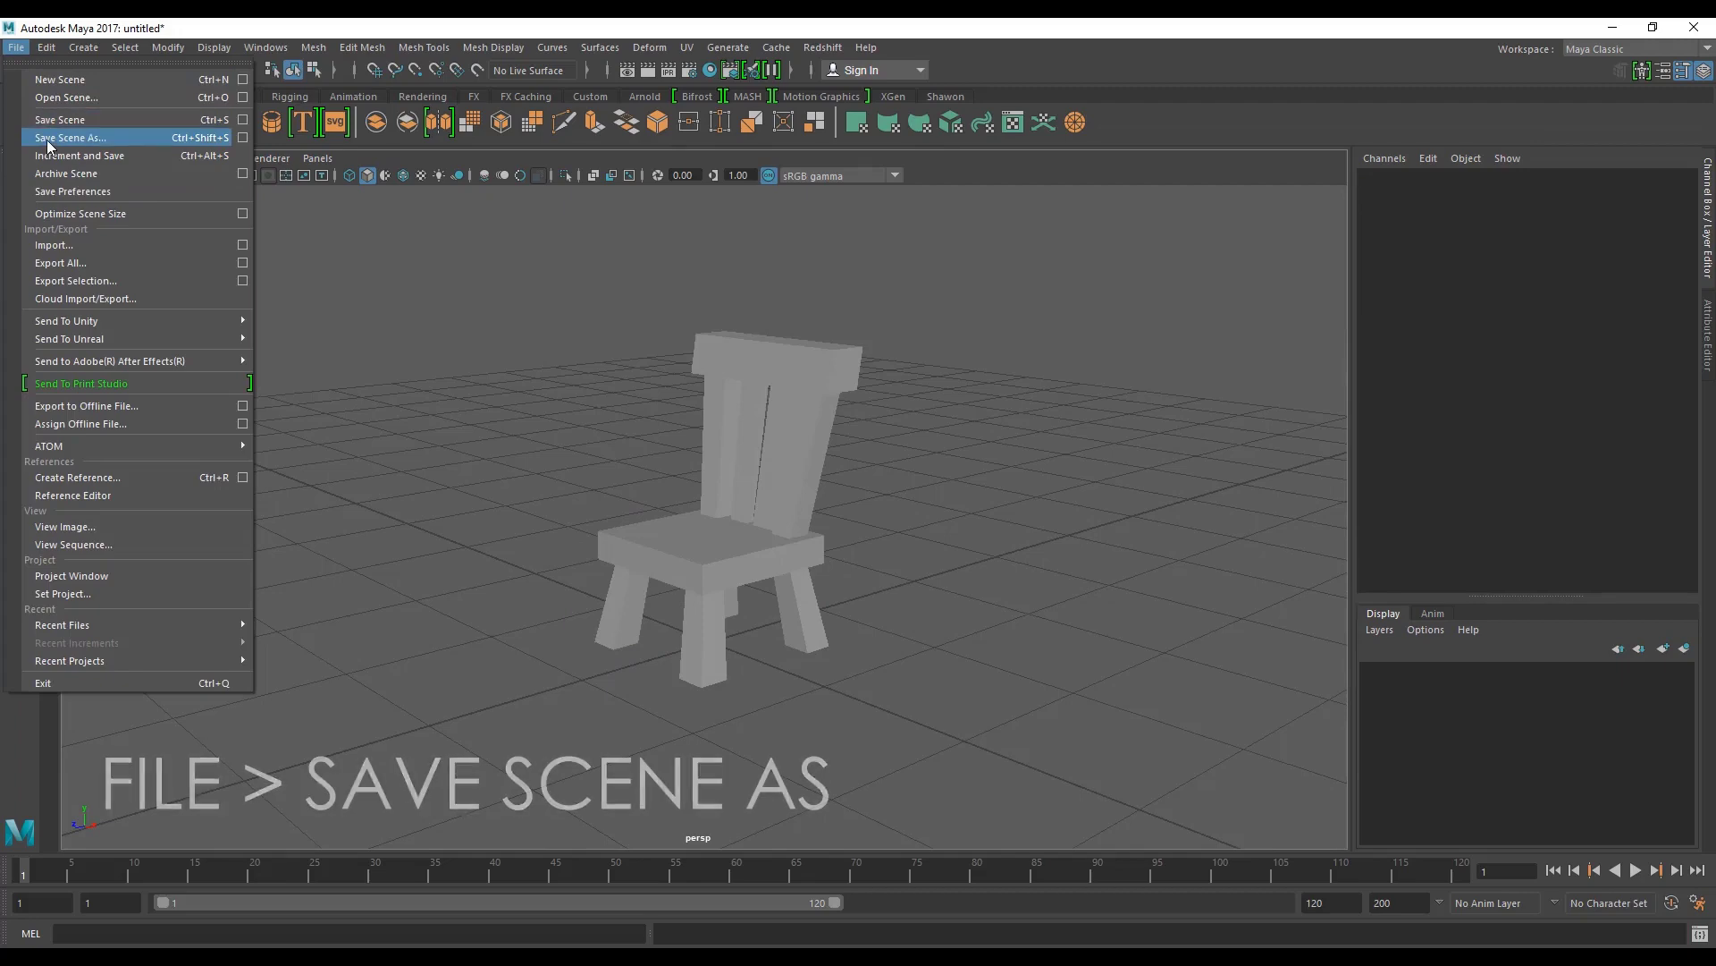
pyautogui.click(46, 139)
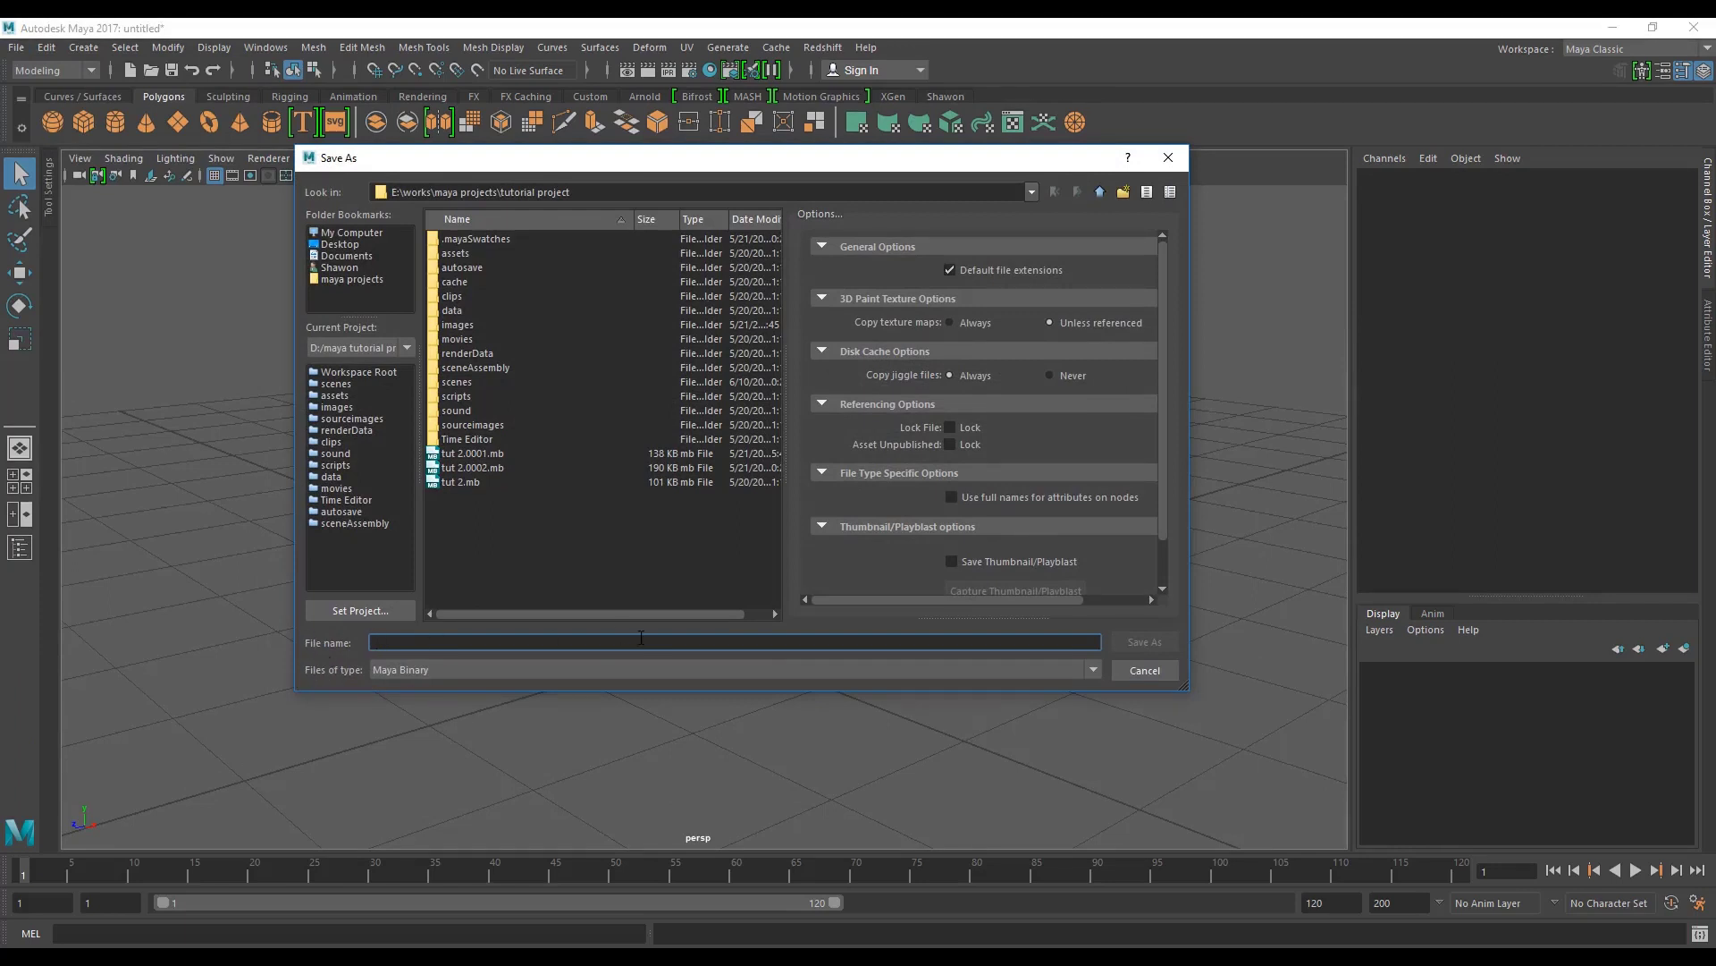
pyautogui.write('chair')
pyautogui.click(342, 244)
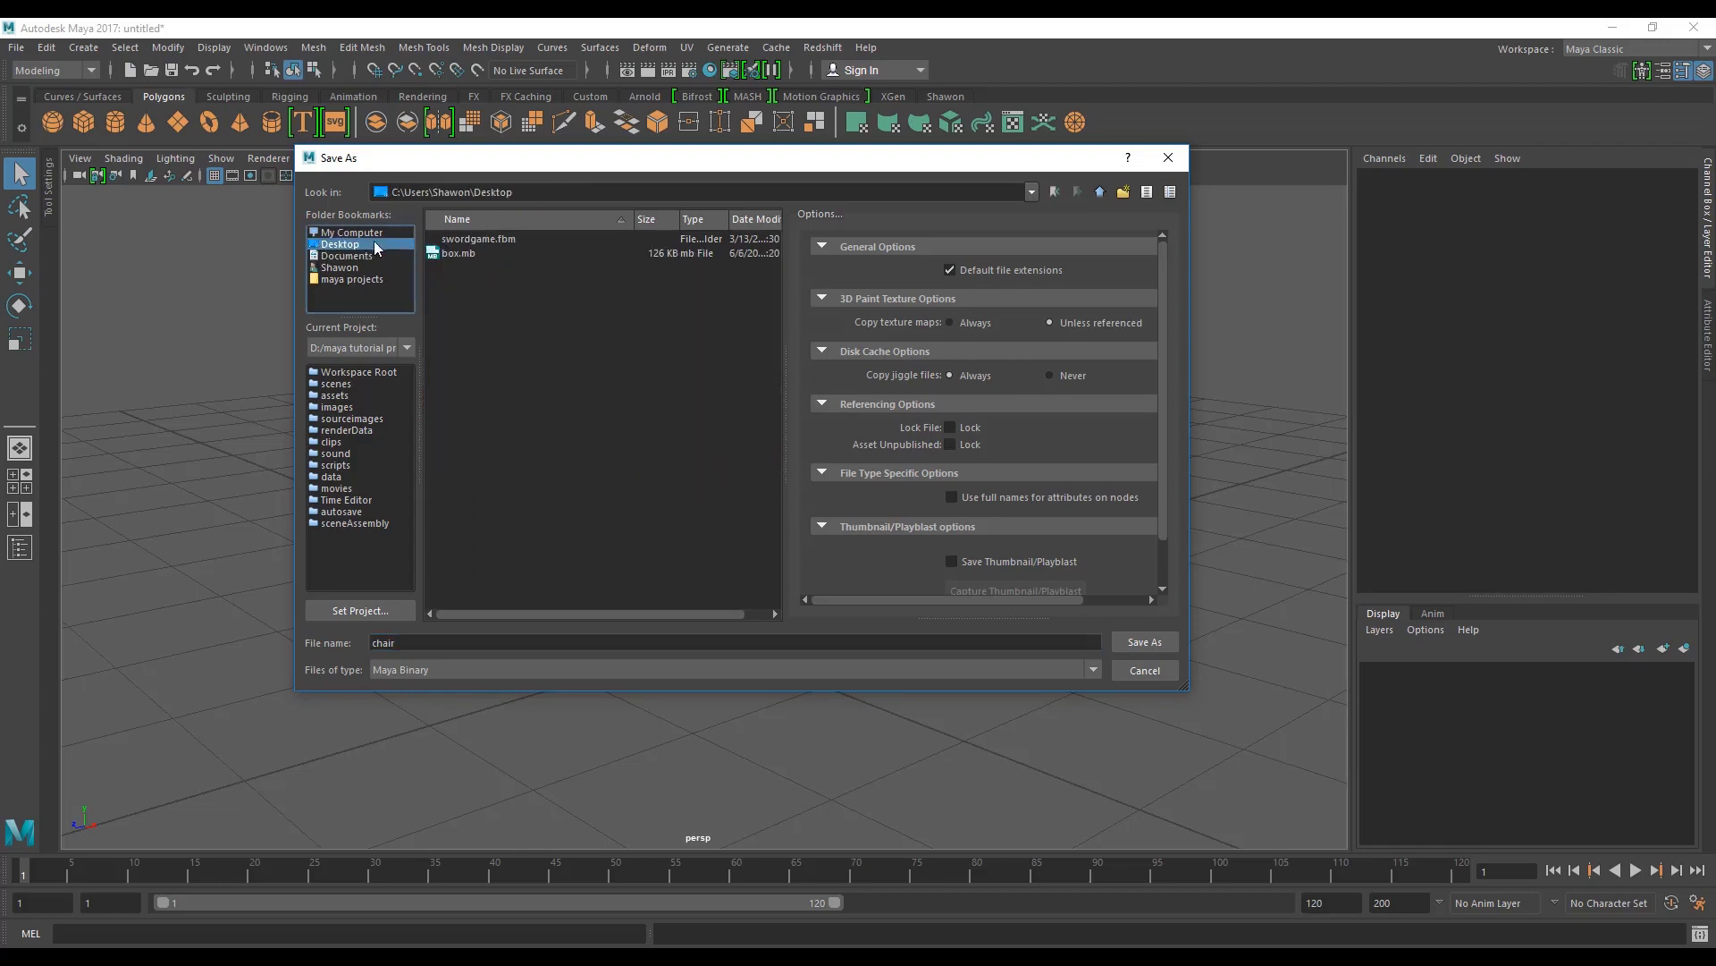
pyautogui.click(422, 643)
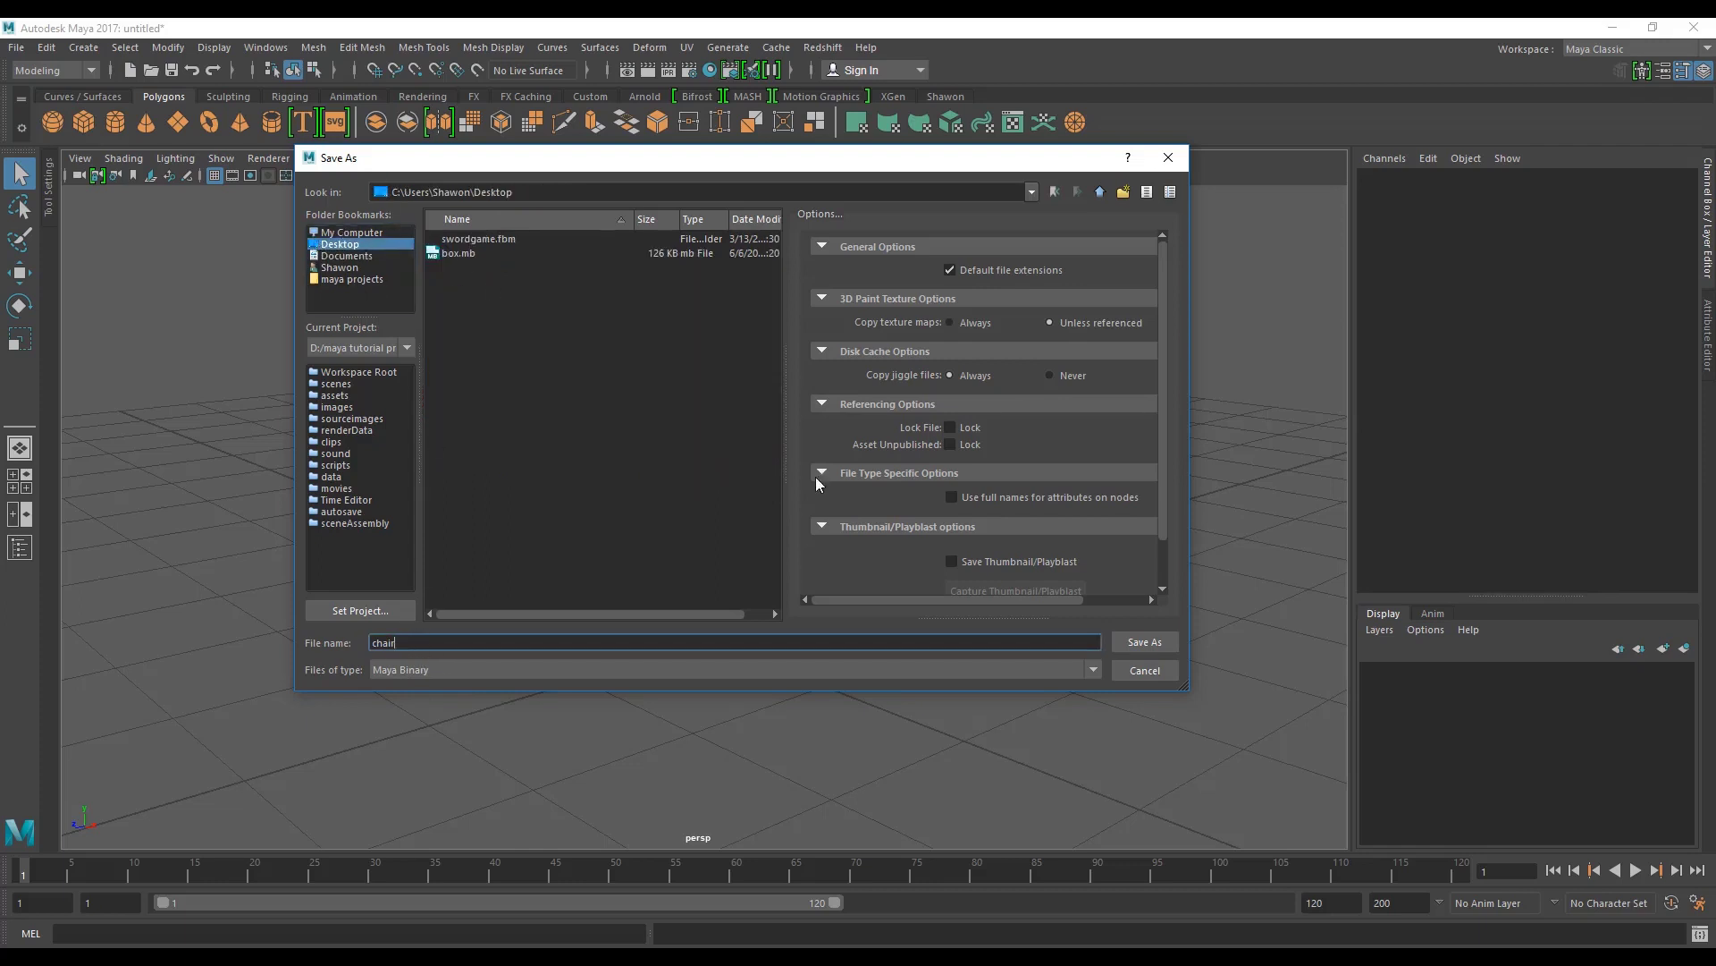
pyautogui.click(1141, 642)
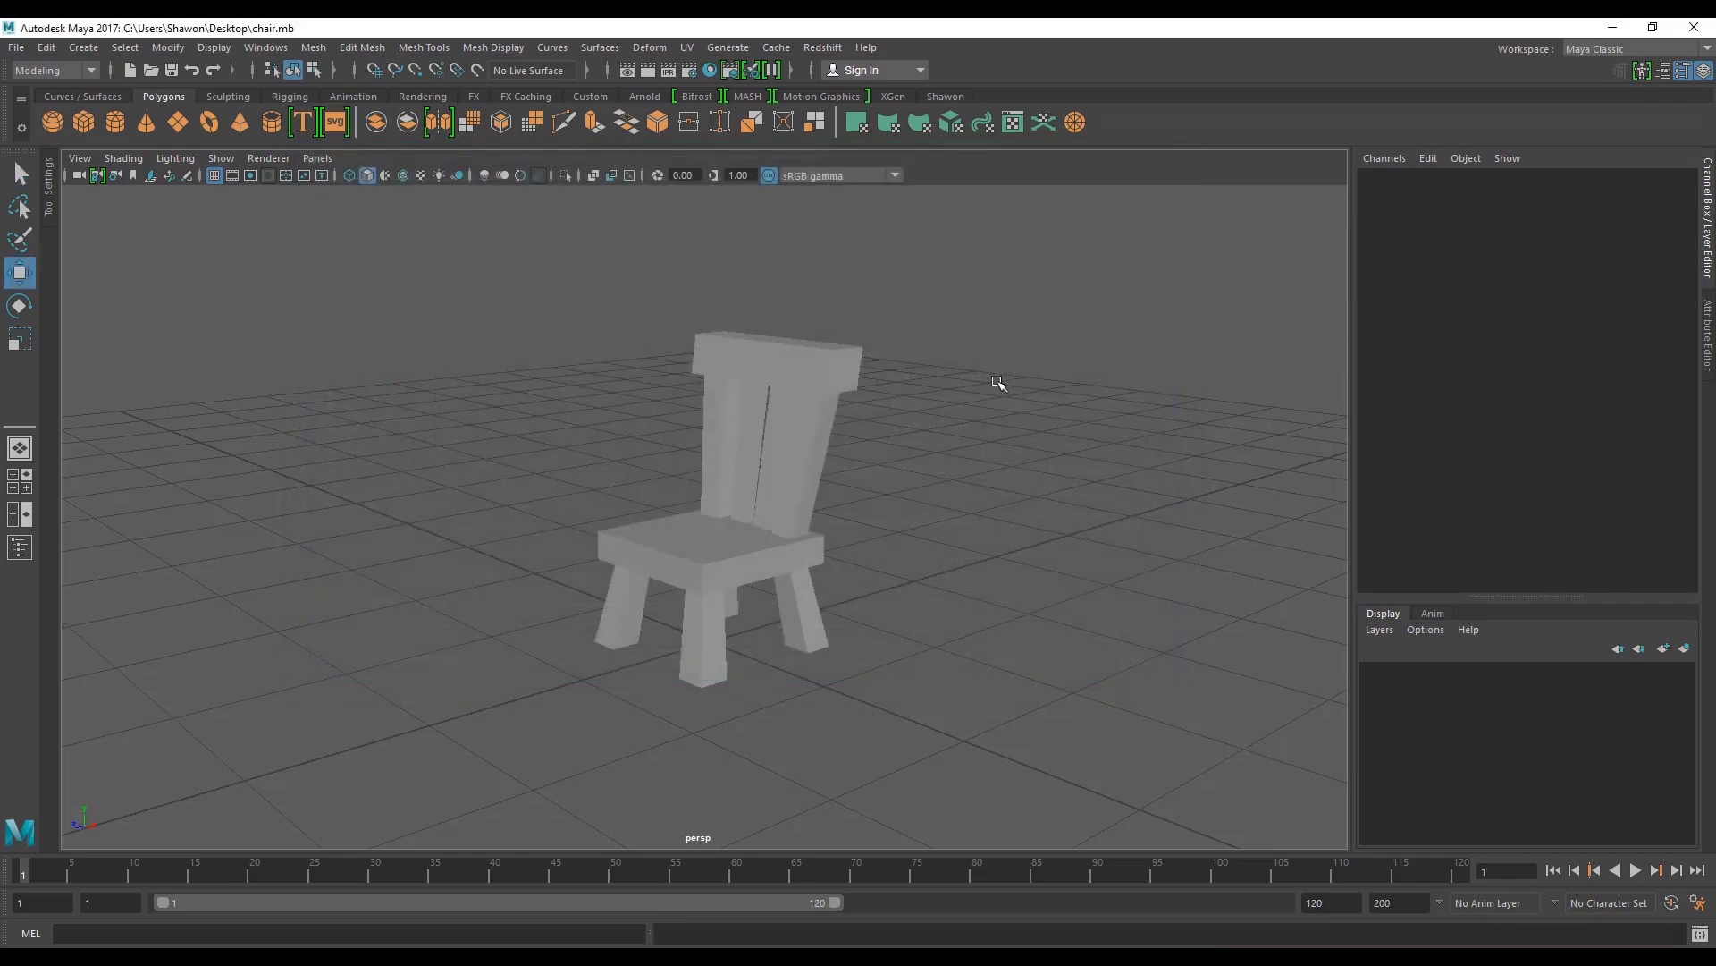
# Step: Start a new empty scene, discarding the unsaved changes
pyautogui.keyDown('alt'); pyautogui.moveTo(935, 528); pyautogui.dragTo(1019, 607); pyautogui.keyUp('alt')
pyautogui.scroll(3, 929, 517)
pyautogui.click(16, 48)
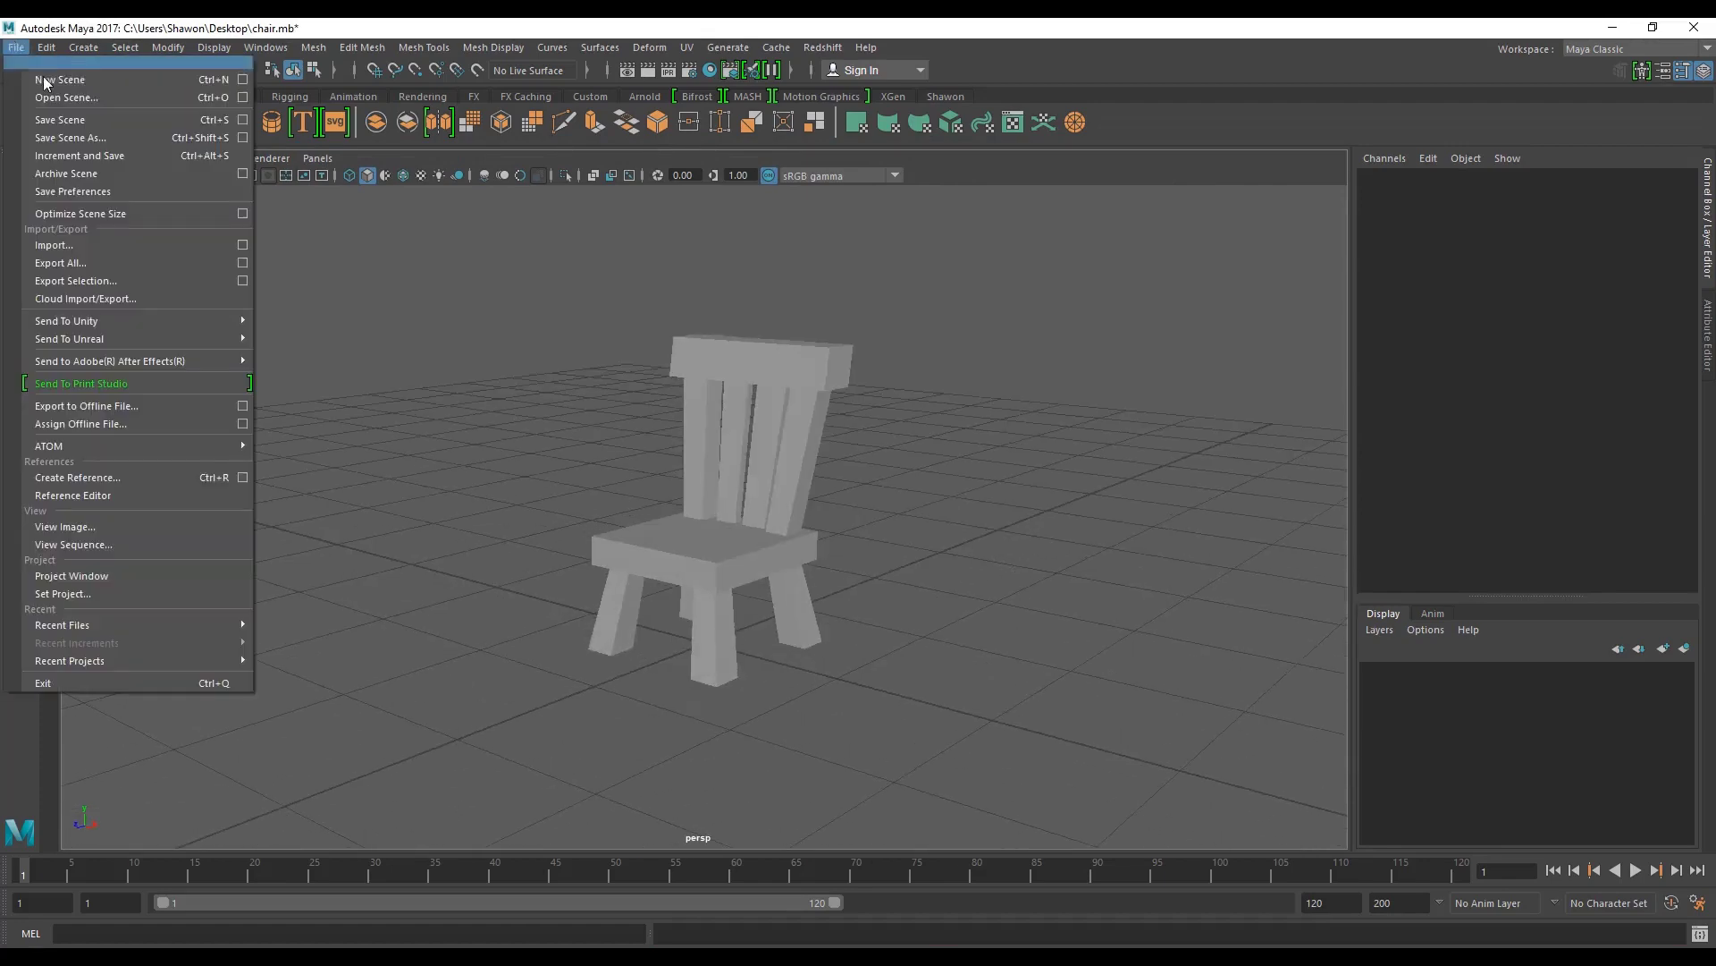
pyautogui.click(41, 81)
pyautogui.click(860, 499)
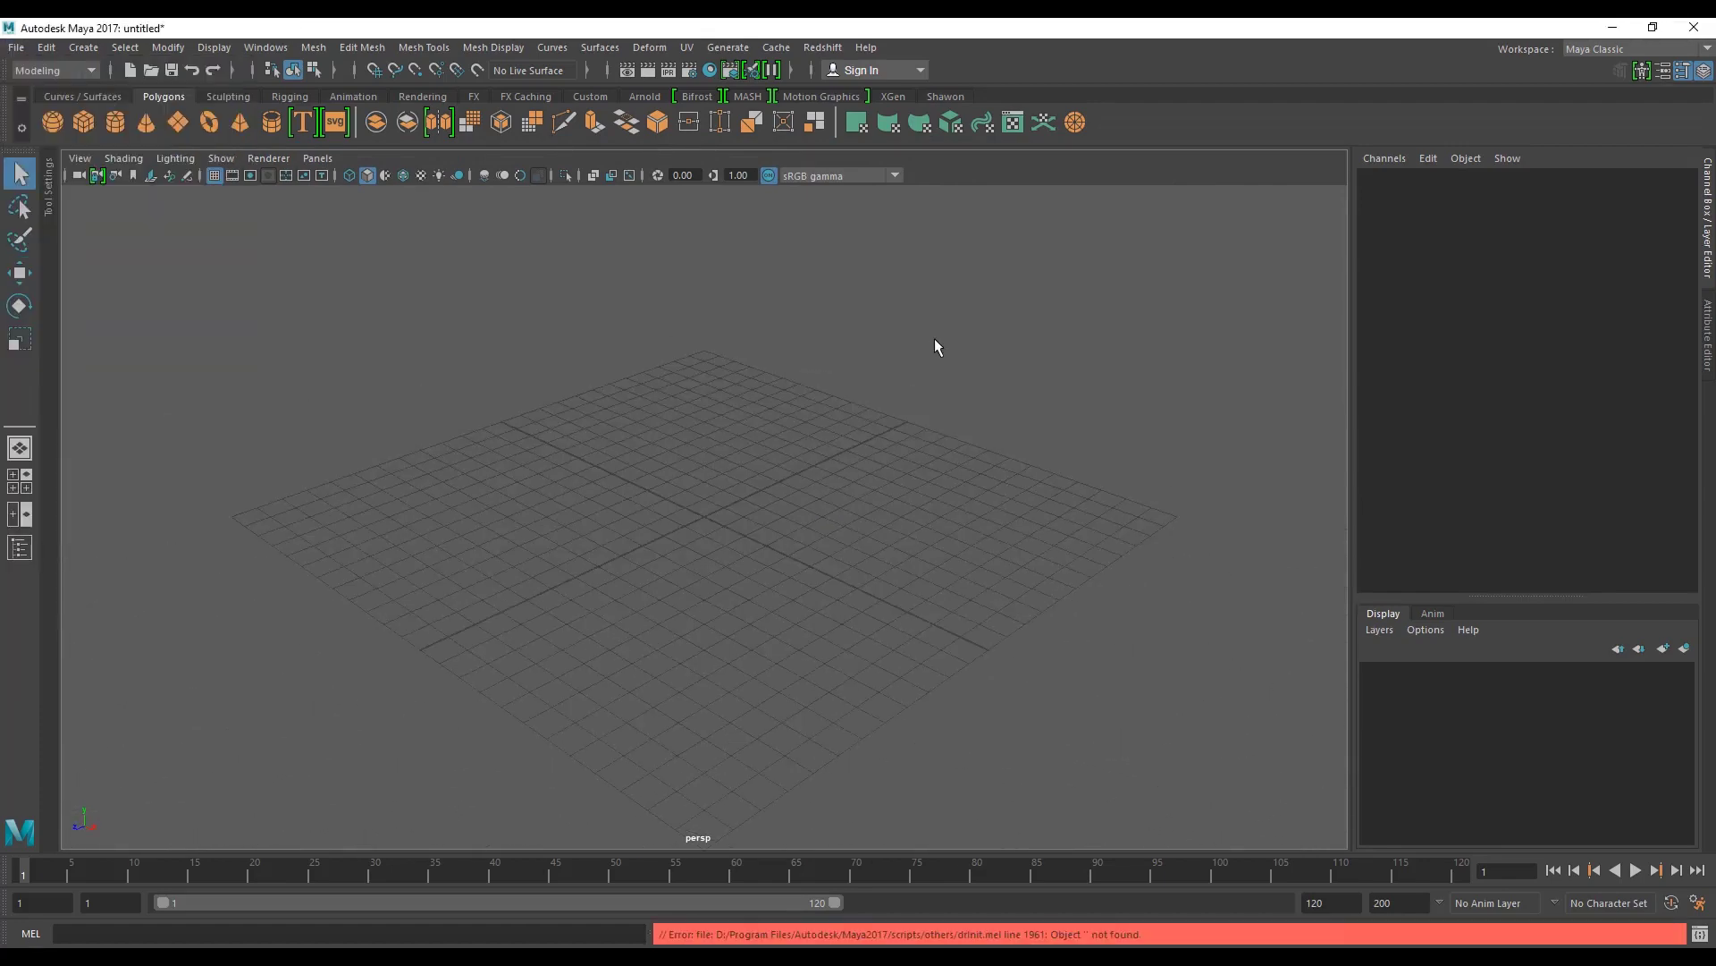
pyautogui.keyDown('alt'); pyautogui.moveTo(800, 517); pyautogui.dragTo(748, 588); pyautogui.keyUp('alt')
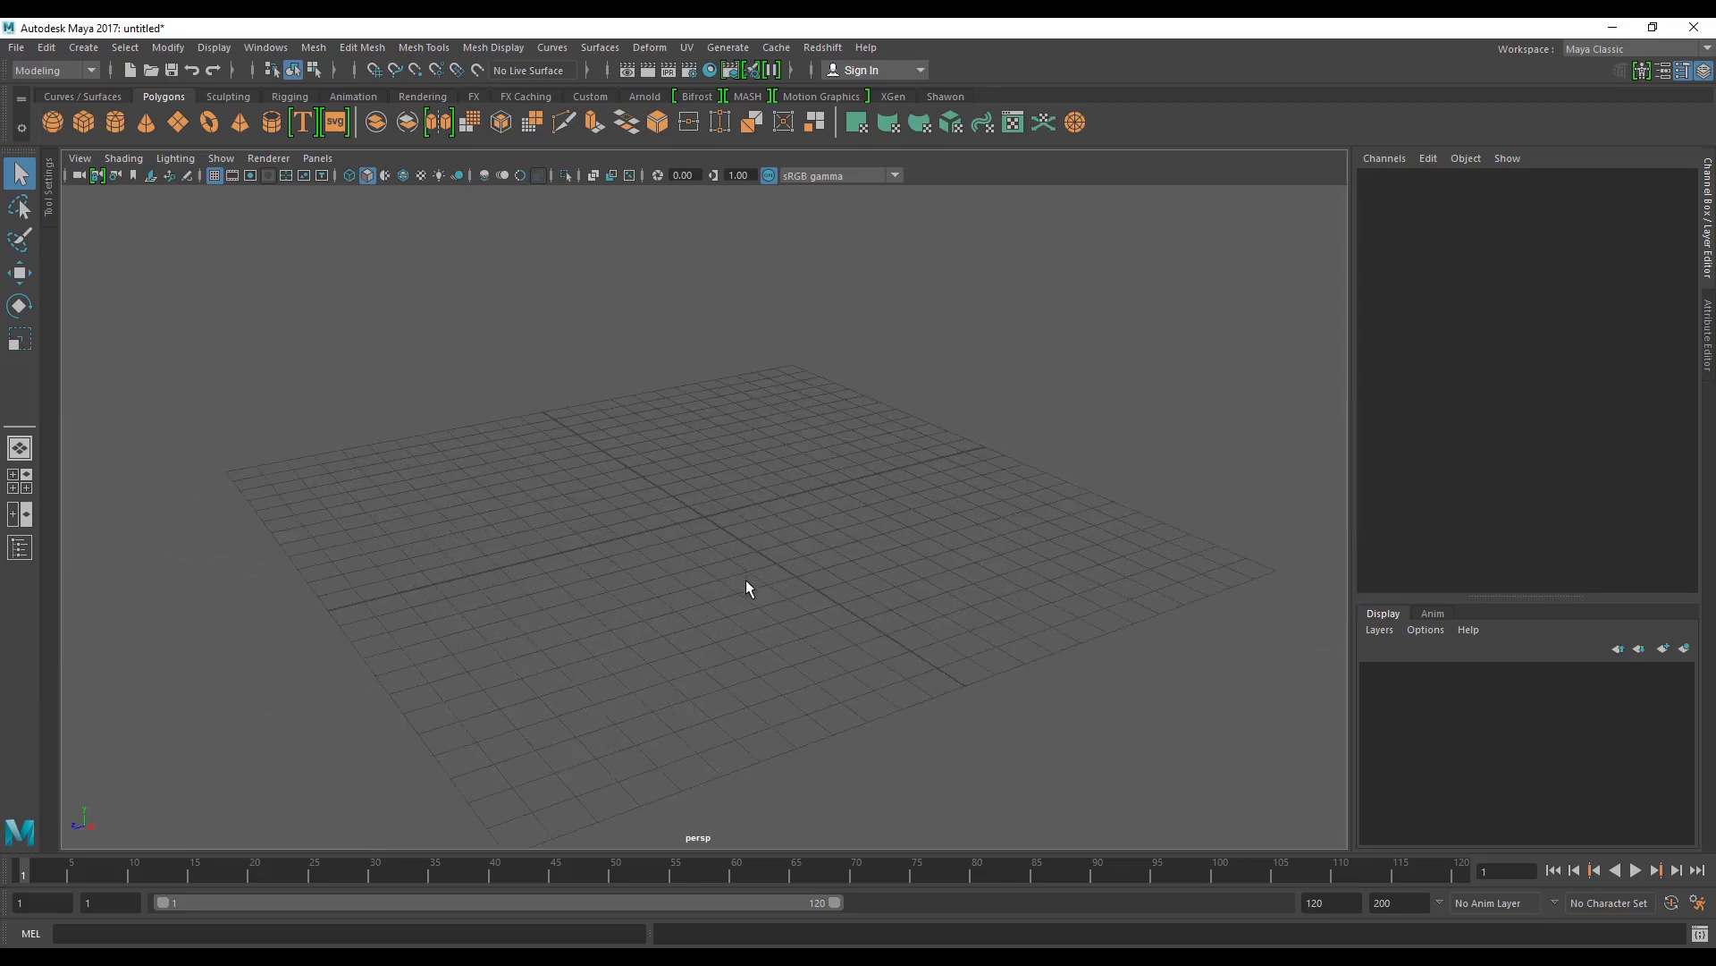
# Step: Open chair.mb from the Desktop without saving the untitled scene, and look around the loaded chair
pyautogui.click(16, 48)
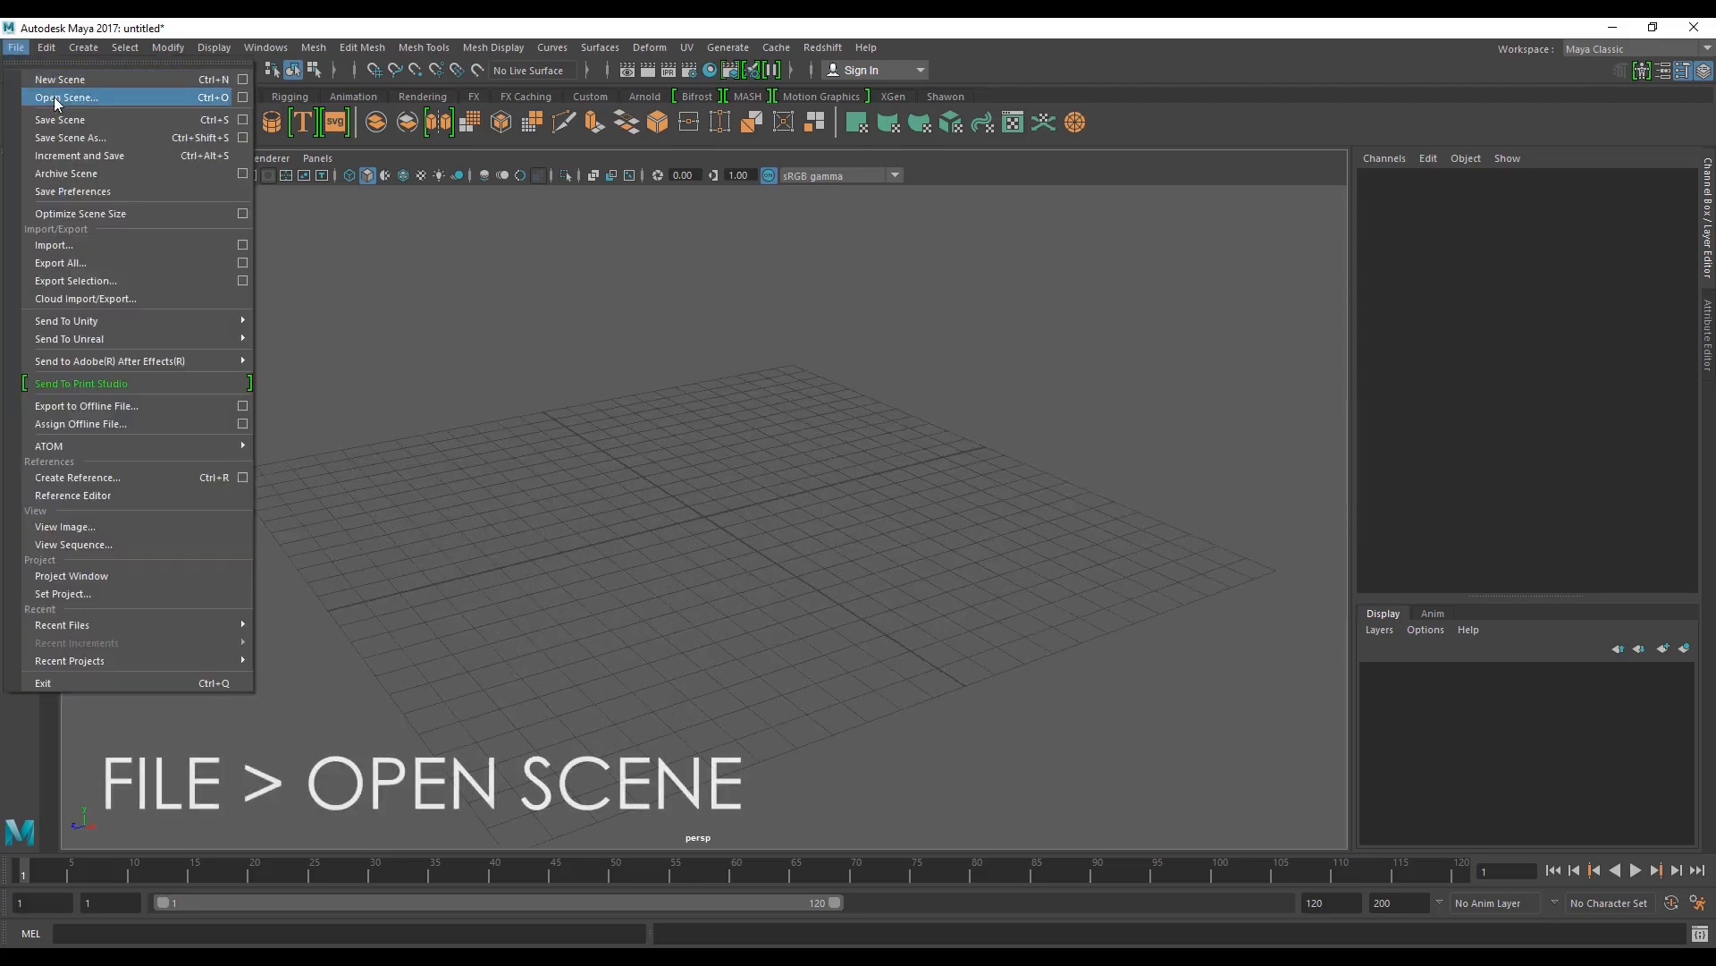
pyautogui.click(56, 100)
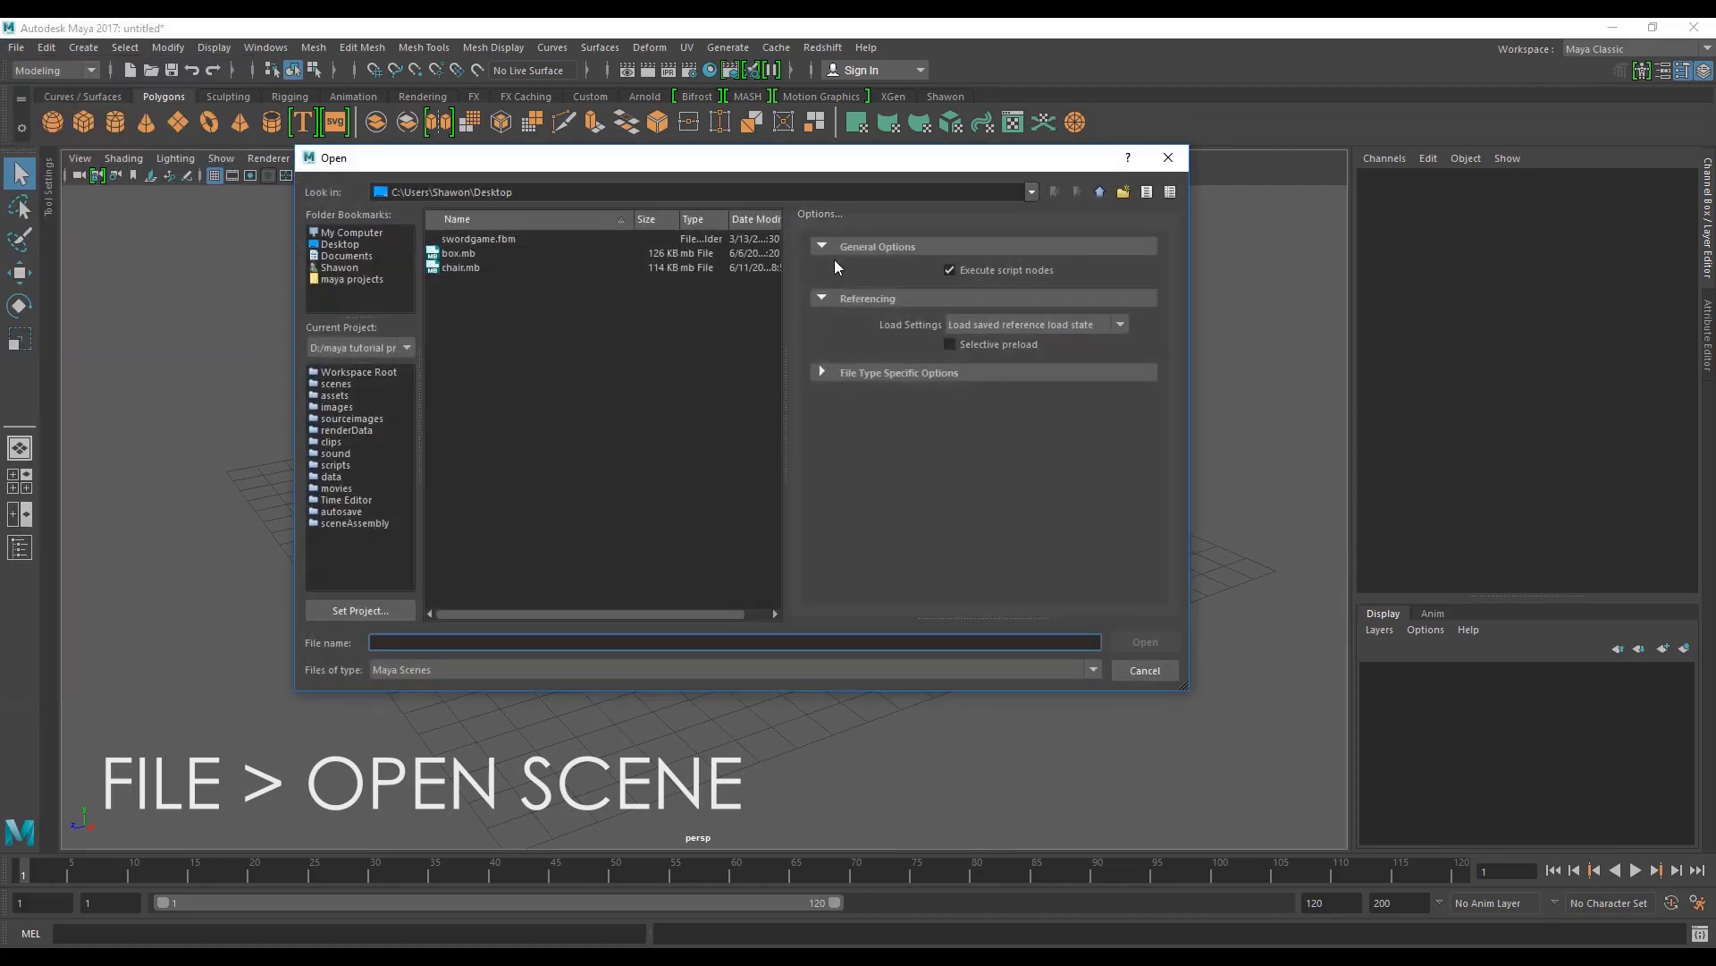
pyautogui.click(338, 245)
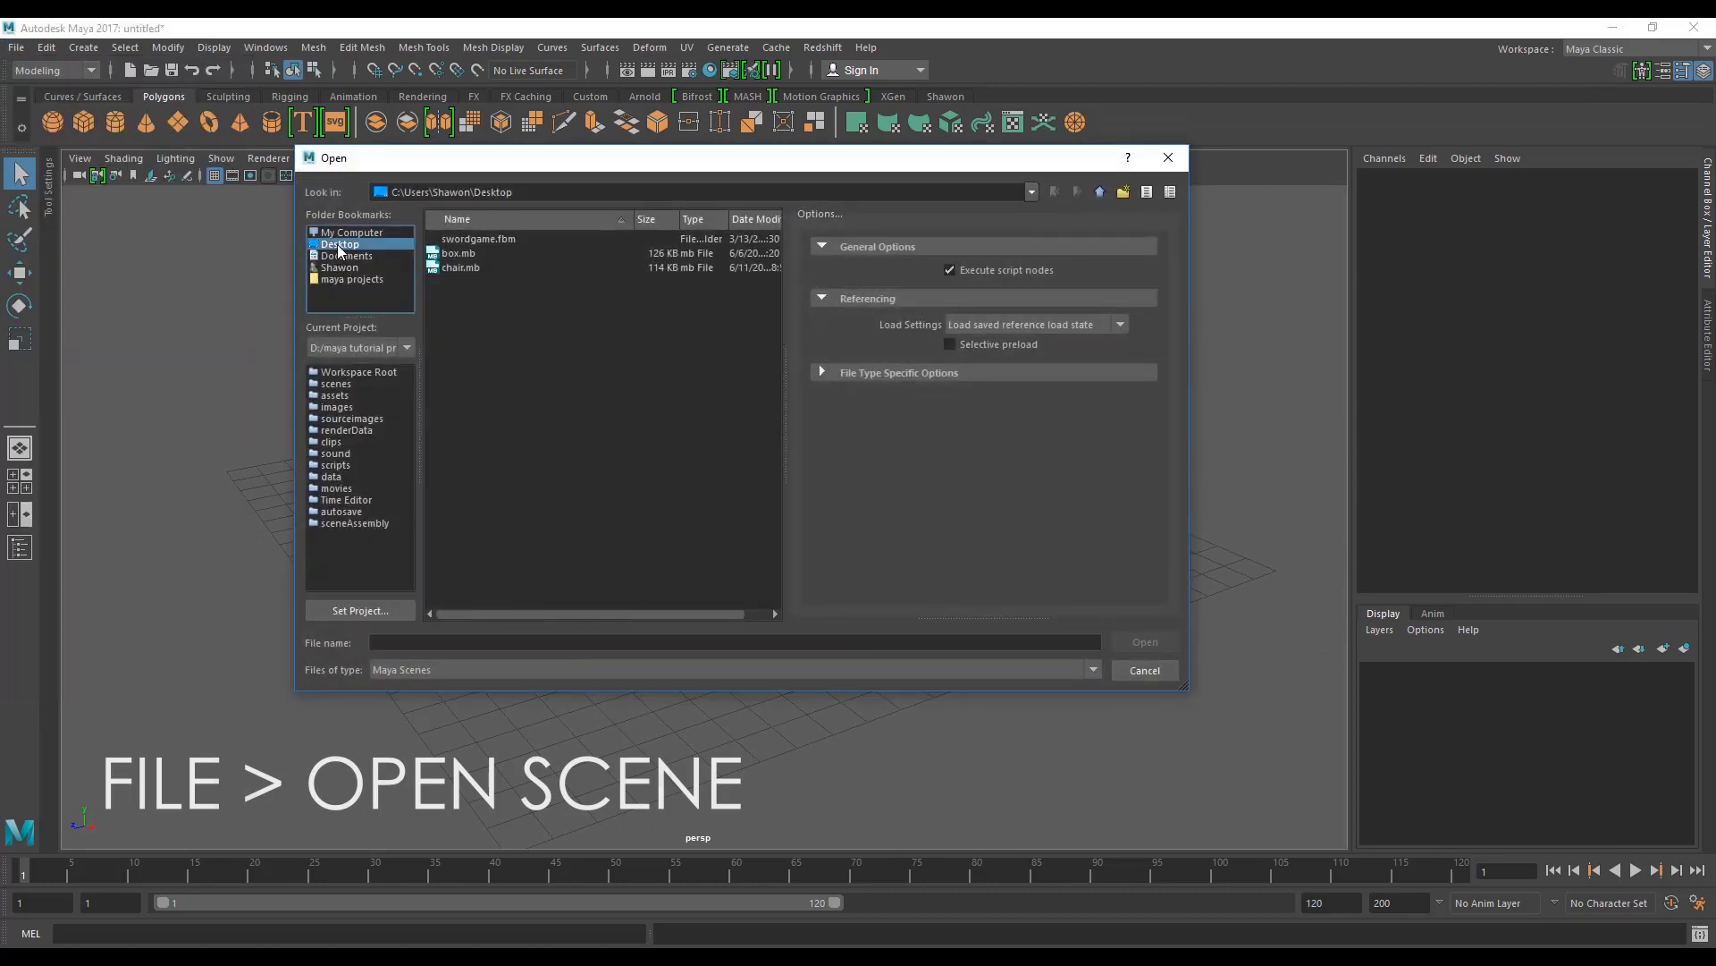
pyautogui.click(459, 267)
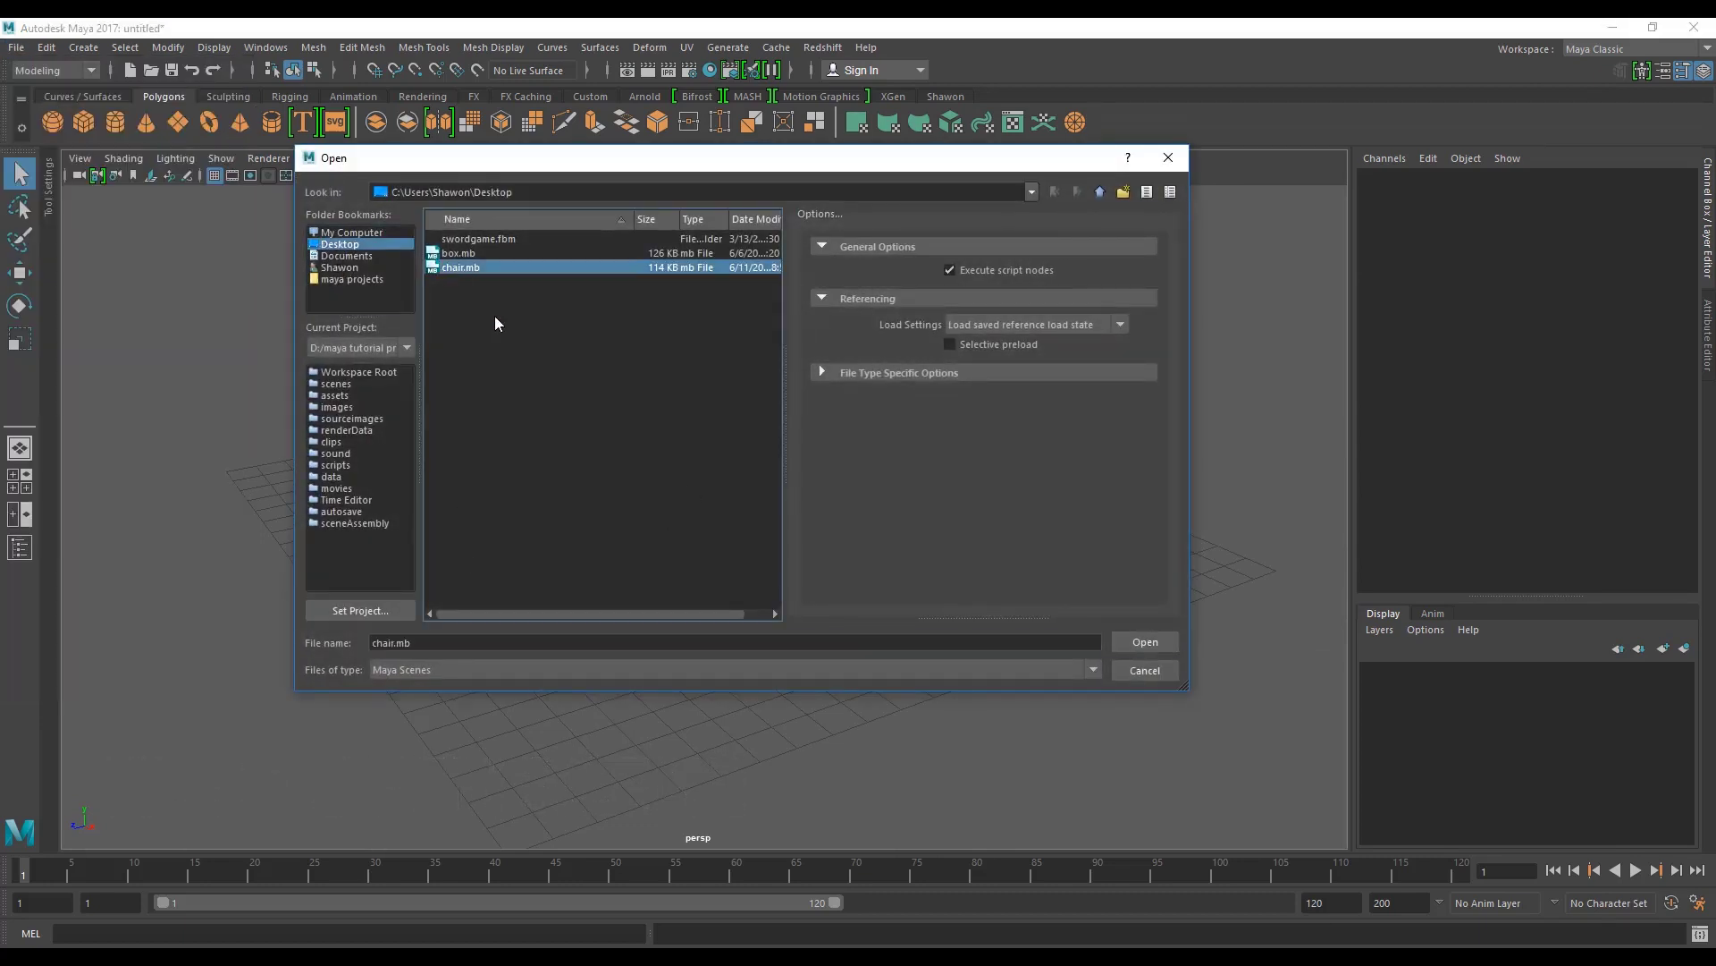
pyautogui.click(1137, 638)
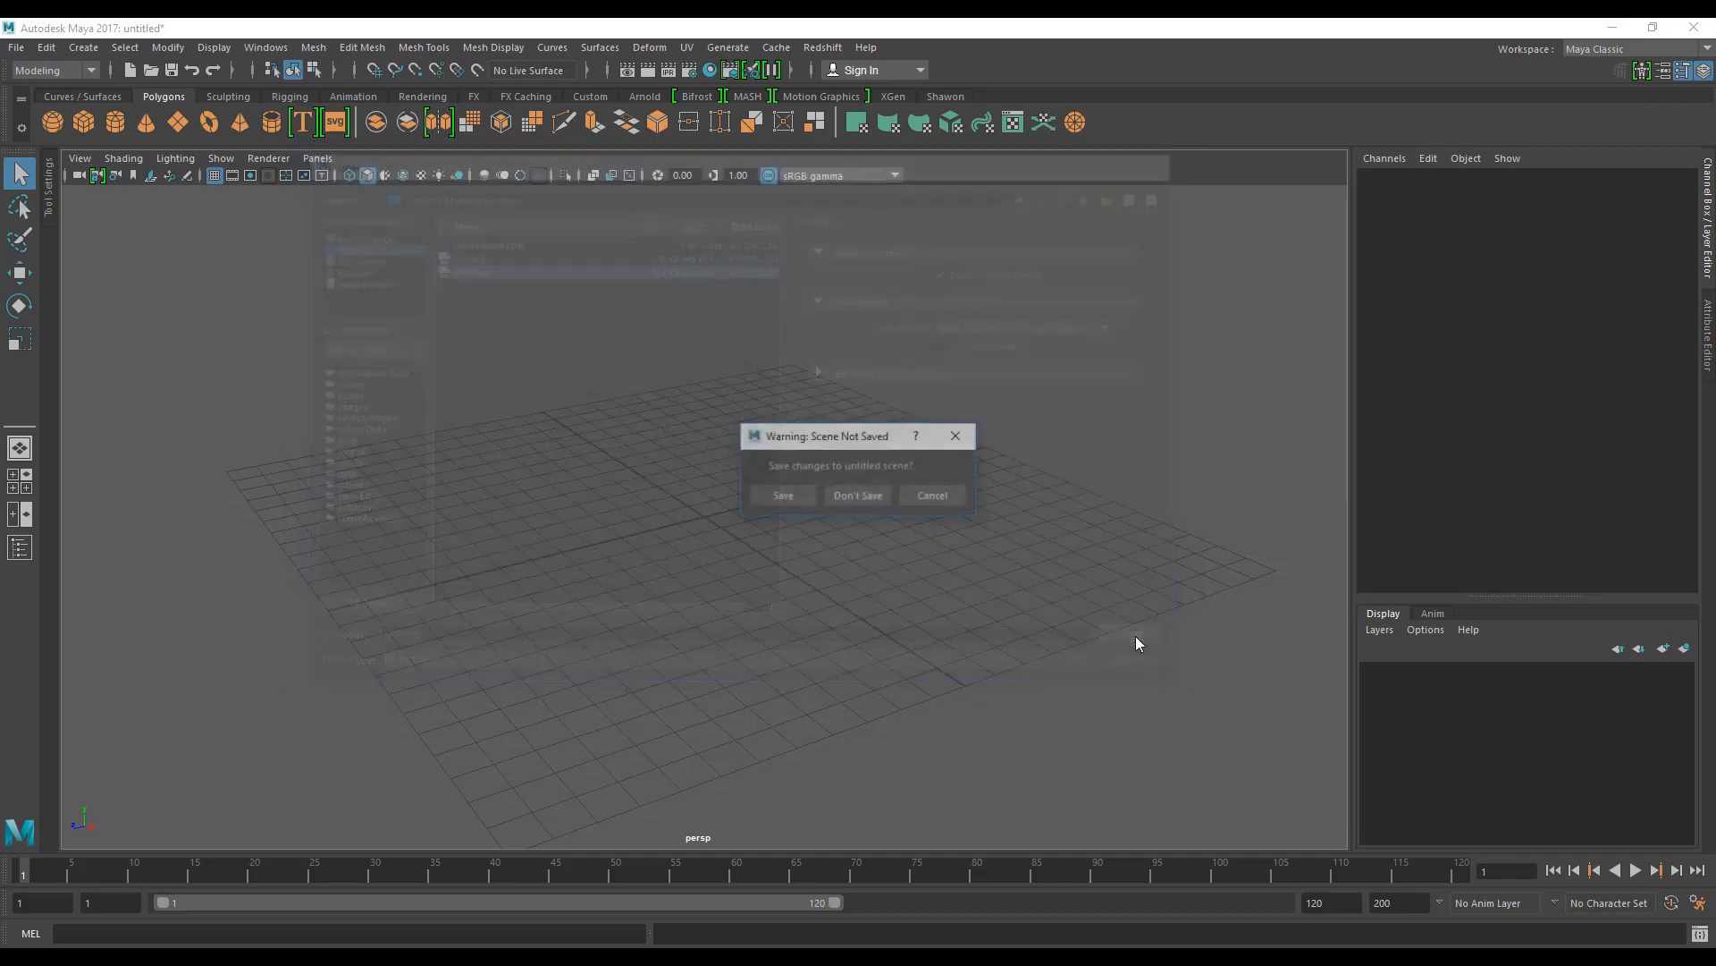
pyautogui.click(847, 498)
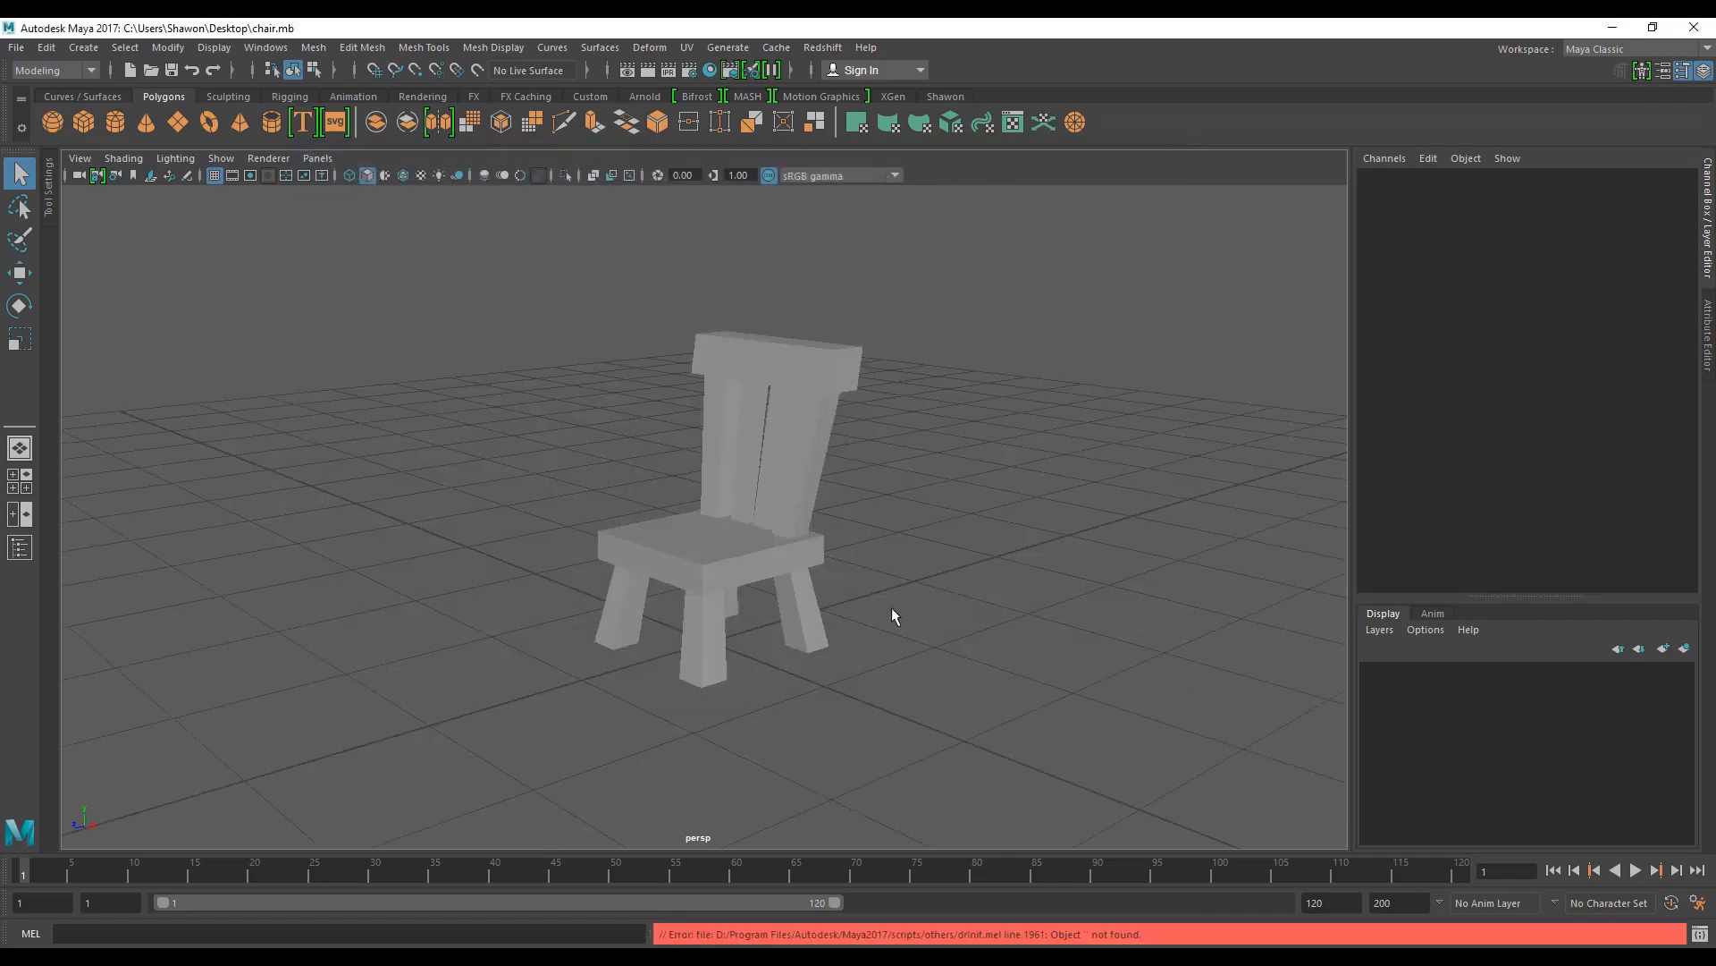
pyautogui.keyDown('alt'); pyautogui.moveTo(892, 611); pyautogui.dragTo(774, 629); pyautogui.keyUp('alt')
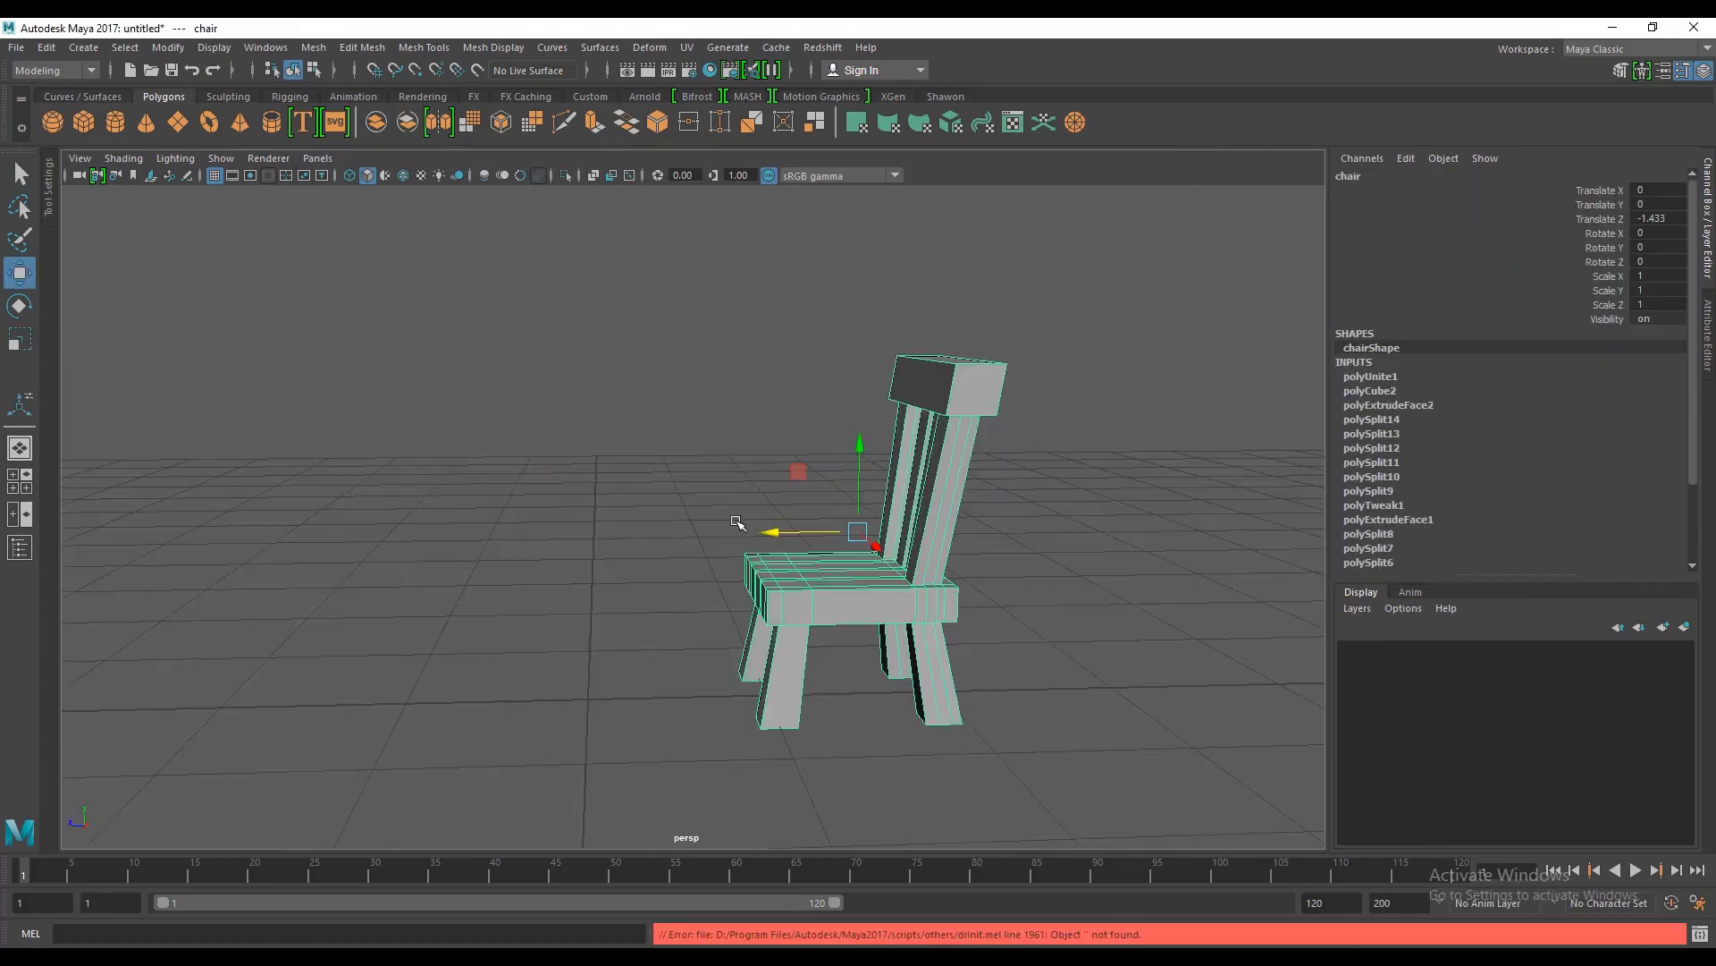